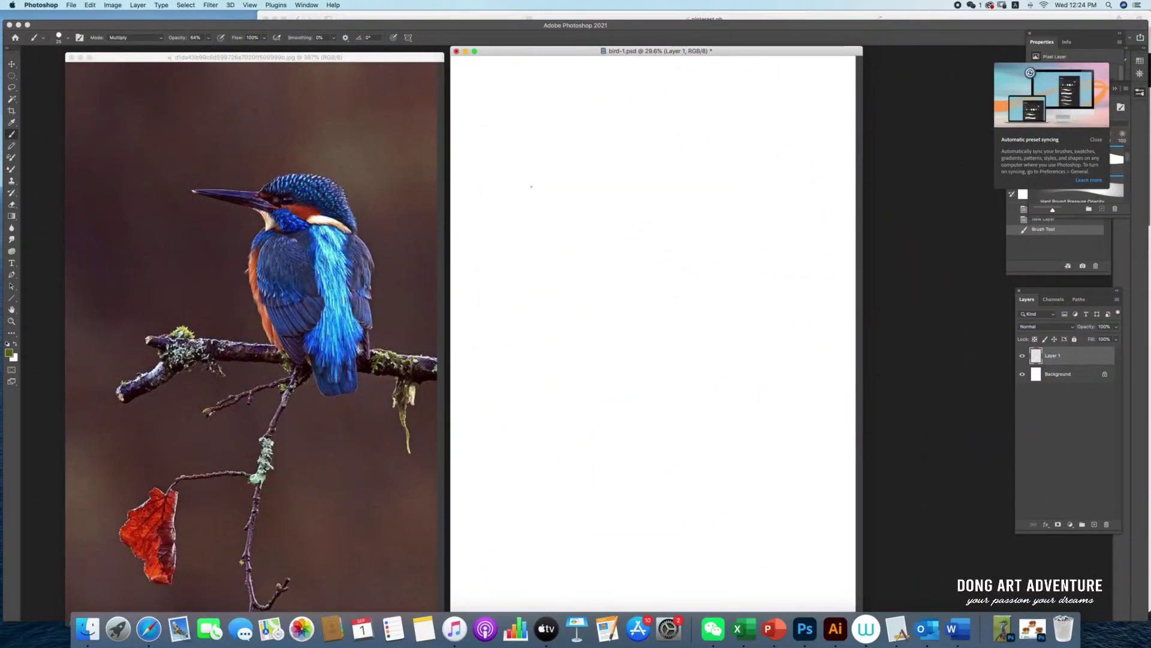
# Step: Draw a horizontal guide line and sketch the branch's base line and lower curves
pyautogui.keyDown('shift'); pyautogui.click(803, 186); pyautogui.keyUp('shift')
pyautogui.moveTo(513, 379); pyautogui.dragTo(708, 379)
pyautogui.moveTo(549, 361); pyautogui.dragTo(856, 409)
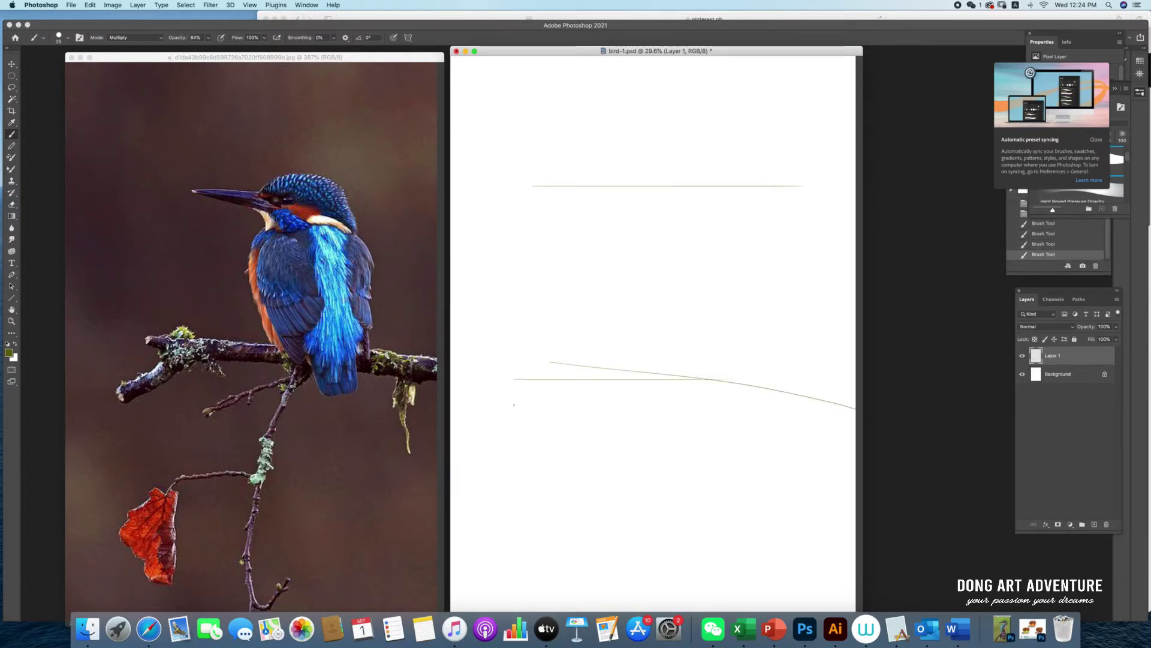
pyautogui.moveTo(508, 404); pyautogui.dragTo(561, 363)
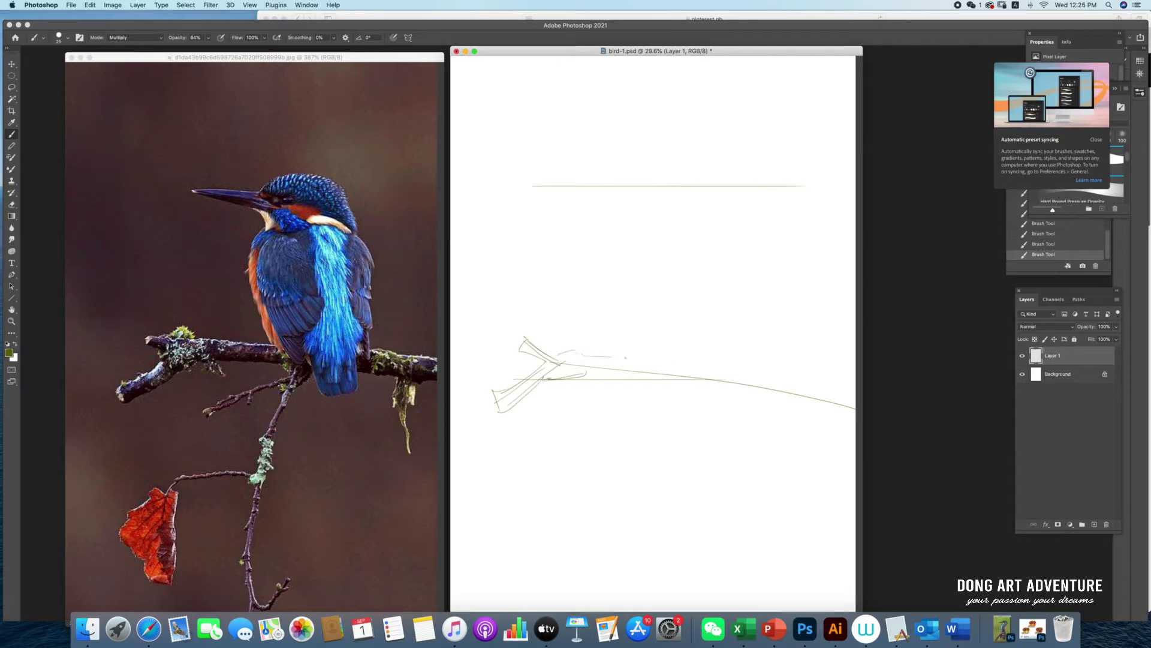
pyautogui.moveTo(666, 362); pyautogui.dragTo(833, 399)
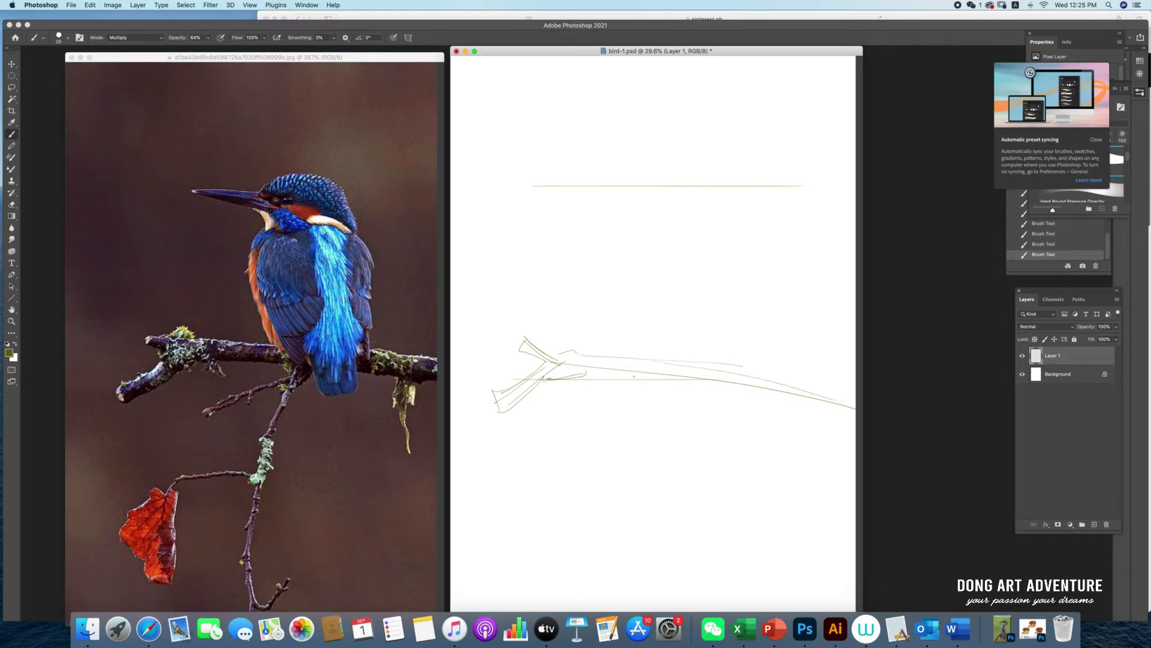
pyautogui.moveTo(606, 374); pyautogui.dragTo(827, 418)
# Step: Sketch the twig angling down from the branch and the hanging leaf beneath it
pyautogui.moveTo(681, 396); pyautogui.dragTo(571, 439)
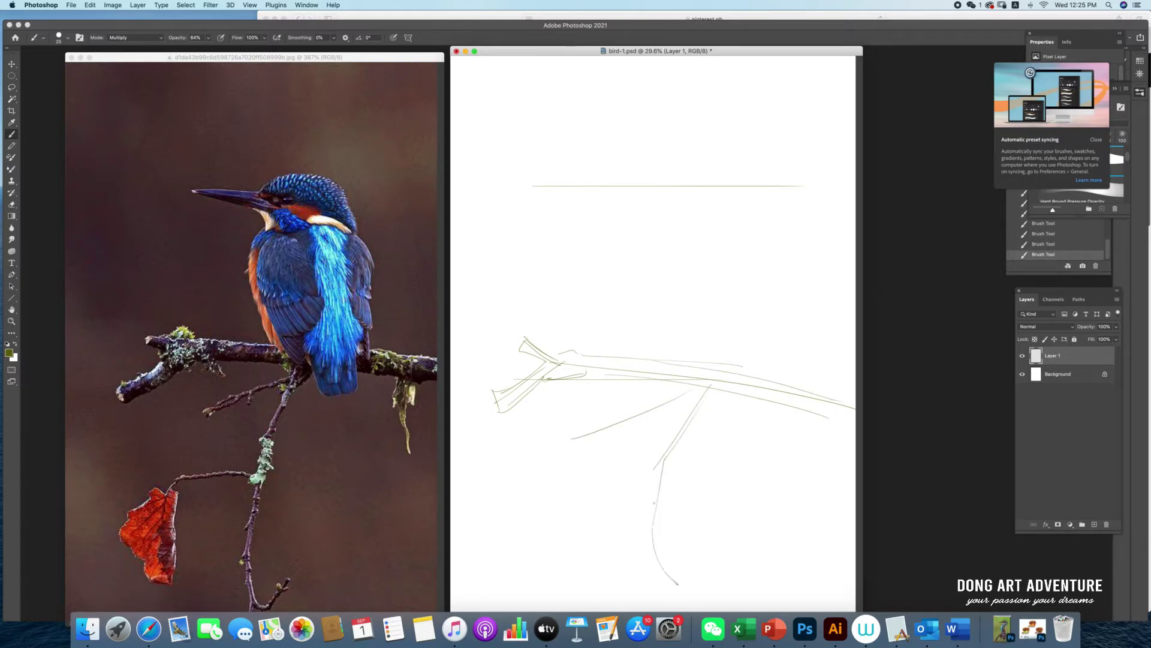
pyautogui.moveTo(575, 507); pyautogui.dragTo(557, 516)
pyautogui.moveTo(558, 500); pyautogui.dragTo(543, 561)
pyautogui.moveTo(558, 509); pyautogui.dragTo(657, 471)
pyautogui.moveTo(617, 490); pyautogui.dragTo(554, 530)
pyautogui.moveTo(561, 530); pyautogui.dragTo(583, 577)
pyautogui.moveTo(579, 509)
pyautogui.mouseDown()
pyautogui.moveTo(662, 464)
pyautogui.moveTo(588, 499)
pyautogui.mouseUp()
pyautogui.moveTo(673, 450); pyautogui.dragTo(652, 531)
pyautogui.moveTo(650, 520)
pyautogui.mouseDown()
pyautogui.moveTo(631, 535)
pyautogui.moveTo(676, 583)
pyautogui.mouseUp()
pyautogui.moveTo(678, 582)
pyautogui.mouseDown()
pyautogui.moveTo(713, 542)
pyautogui.moveTo(667, 594)
pyautogui.mouseUp()
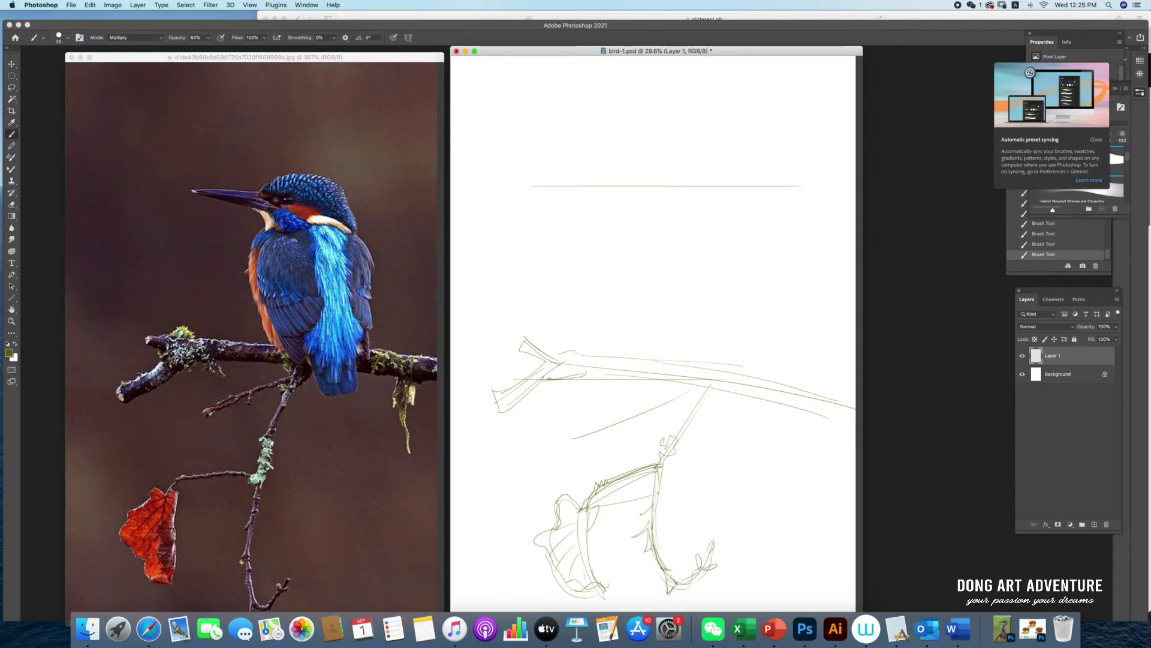
# Step: Add extra branch lines, a small hanging twig and a loop at the branch's left end
pyautogui.moveTo(636, 419)
pyautogui.mouseDown()
pyautogui.moveTo(711, 372)
pyautogui.moveTo(845, 387)
pyautogui.mouseUp()
pyautogui.moveTo(714, 397); pyautogui.dragTo(817, 397)
pyautogui.moveTo(816, 393); pyautogui.dragTo(812, 438)
pyautogui.moveTo(526, 340)
pyautogui.mouseDown()
pyautogui.moveTo(544, 356)
pyautogui.moveTo(642, 376)
pyautogui.mouseUp()
pyautogui.moveTo(601, 361); pyautogui.dragTo(675, 360)
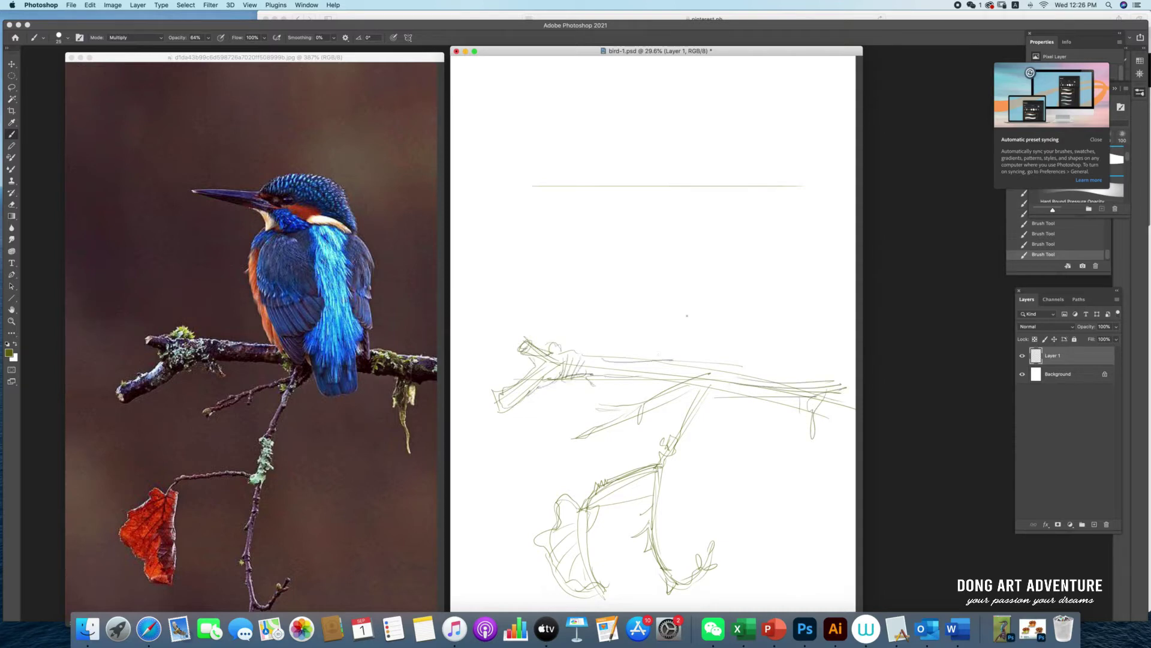
# Step: Outline the bird's tall oval body, head oval and long pointed beak
pyautogui.moveTo(701, 180); pyautogui.dragTo(657, 303)
pyautogui.moveTo(641, 228); pyautogui.dragTo(707, 390)
pyautogui.moveTo(690, 186); pyautogui.dragTo(719, 395)
pyautogui.moveTo(644, 240)
pyautogui.mouseDown()
pyautogui.moveTo(720, 396)
pyautogui.moveTo(684, 371)
pyautogui.moveTo(695, 375)
pyautogui.mouseUp()
pyautogui.moveTo(713, 223); pyautogui.dragTo(763, 346)
pyautogui.moveTo(636, 191)
pyautogui.mouseDown()
pyautogui.moveTo(651, 228)
pyautogui.moveTo(728, 198)
pyautogui.mouseUp()
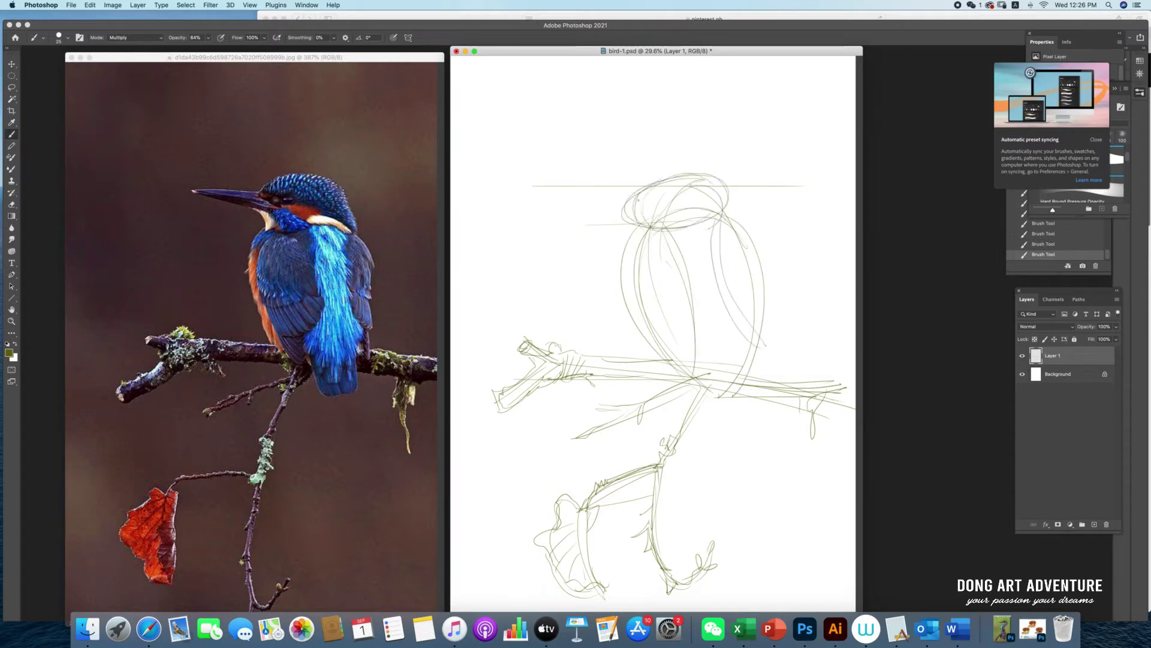
pyautogui.moveTo(565, 193)
pyautogui.mouseDown()
pyautogui.moveTo(660, 213)
pyautogui.moveTo(658, 232)
pyautogui.moveTo(666, 197)
pyautogui.moveTo(631, 215)
pyautogui.mouseUp()
# Step: Hatch the crown and back of the head, and shape the chest, belly and tail
pyautogui.moveTo(678, 168); pyautogui.dragTo(658, 197)
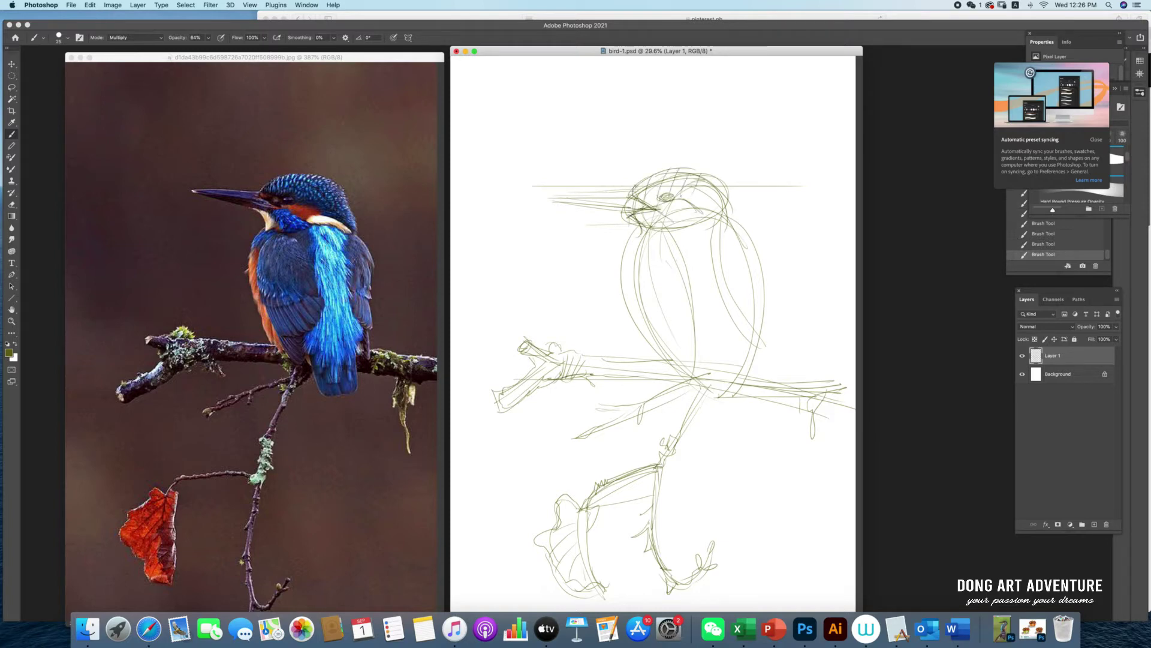
pyautogui.moveTo(733, 183); pyautogui.dragTo(686, 204)
pyautogui.moveTo(732, 201)
pyautogui.mouseDown()
pyautogui.moveTo(740, 221)
pyautogui.moveTo(679, 225)
pyautogui.mouseUp()
pyautogui.moveTo(728, 213); pyautogui.dragTo(763, 281)
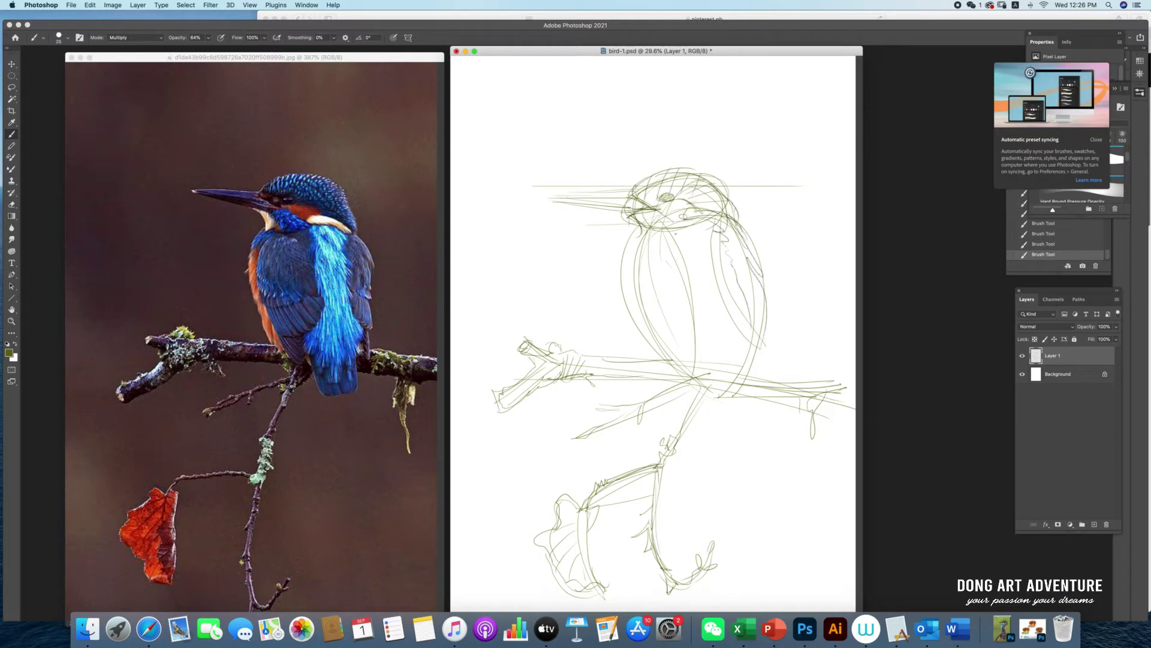
pyautogui.moveTo(683, 223)
pyautogui.mouseDown()
pyautogui.moveTo(666, 262)
pyautogui.moveTo(663, 350)
pyautogui.mouseUp()
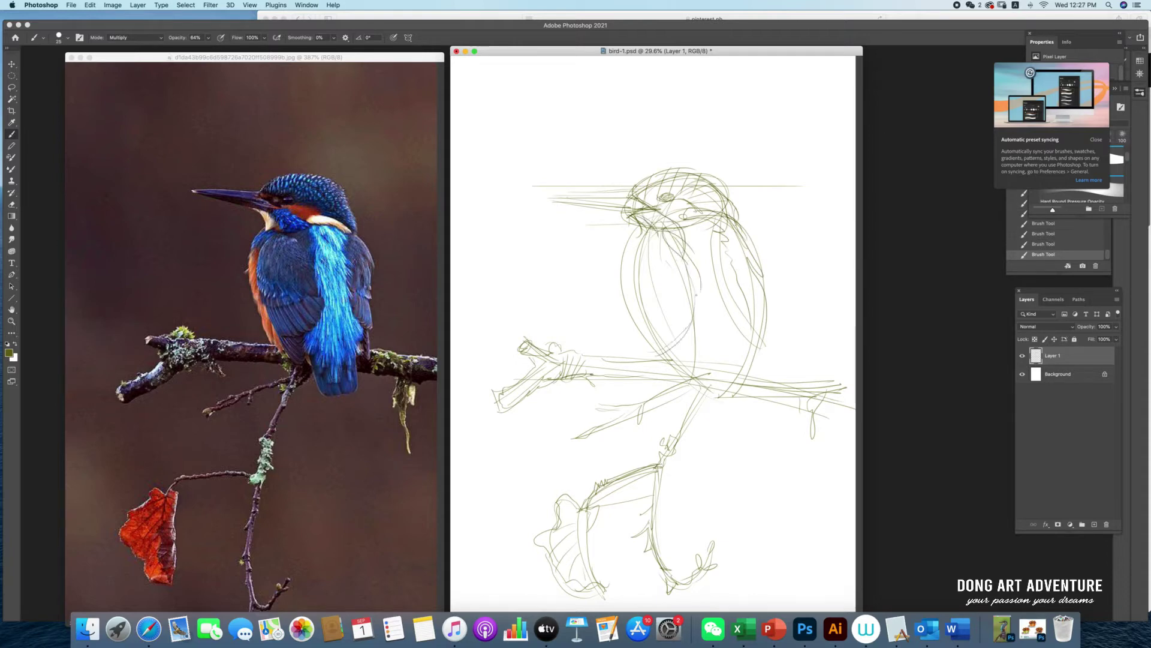
pyautogui.moveTo(699, 288); pyautogui.dragTo(628, 313)
pyautogui.moveTo(691, 278); pyautogui.dragTo(682, 299)
pyautogui.moveTo(668, 312)
pyautogui.mouseDown()
pyautogui.moveTo(654, 332)
pyautogui.moveTo(666, 369)
pyautogui.moveTo(741, 421)
pyautogui.mouseUp()
pyautogui.moveTo(750, 365)
pyautogui.mouseDown()
pyautogui.moveTo(746, 416)
pyautogui.moveTo(721, 415)
pyautogui.mouseUp()
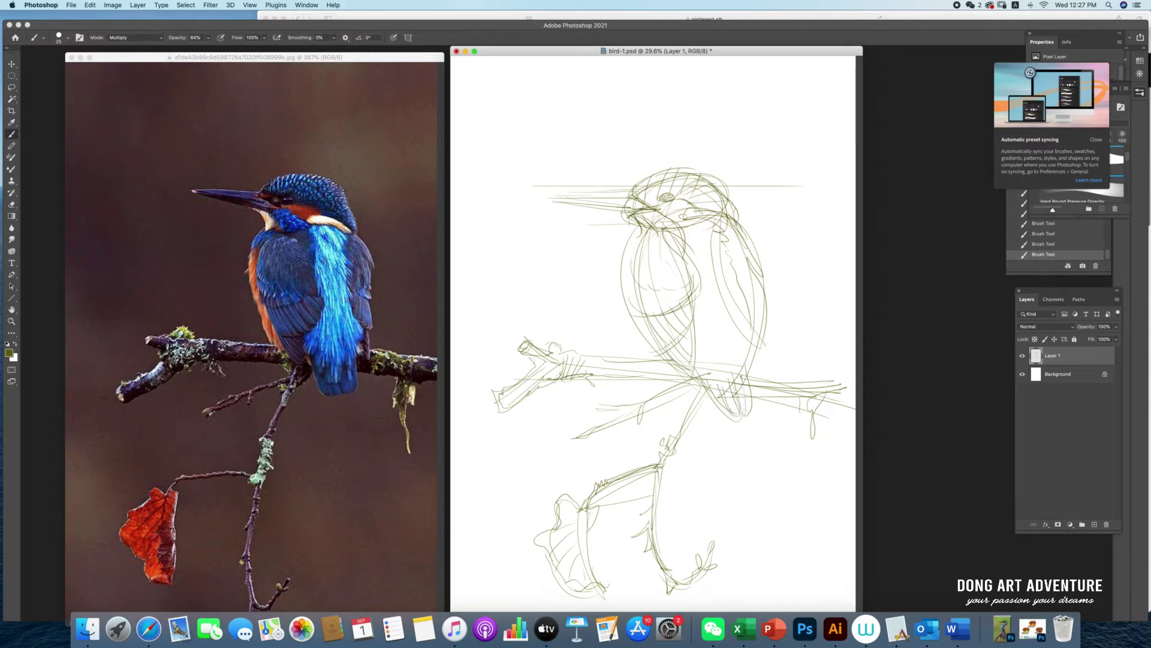
# Step: Sketch the right wing and lower body, and refine the head line and left chest
pyautogui.moveTo(731, 324)
pyautogui.mouseDown()
pyautogui.moveTo(753, 362)
pyautogui.moveTo(747, 385)
pyautogui.mouseUp()
pyautogui.moveTo(758, 341); pyautogui.dragTo(750, 382)
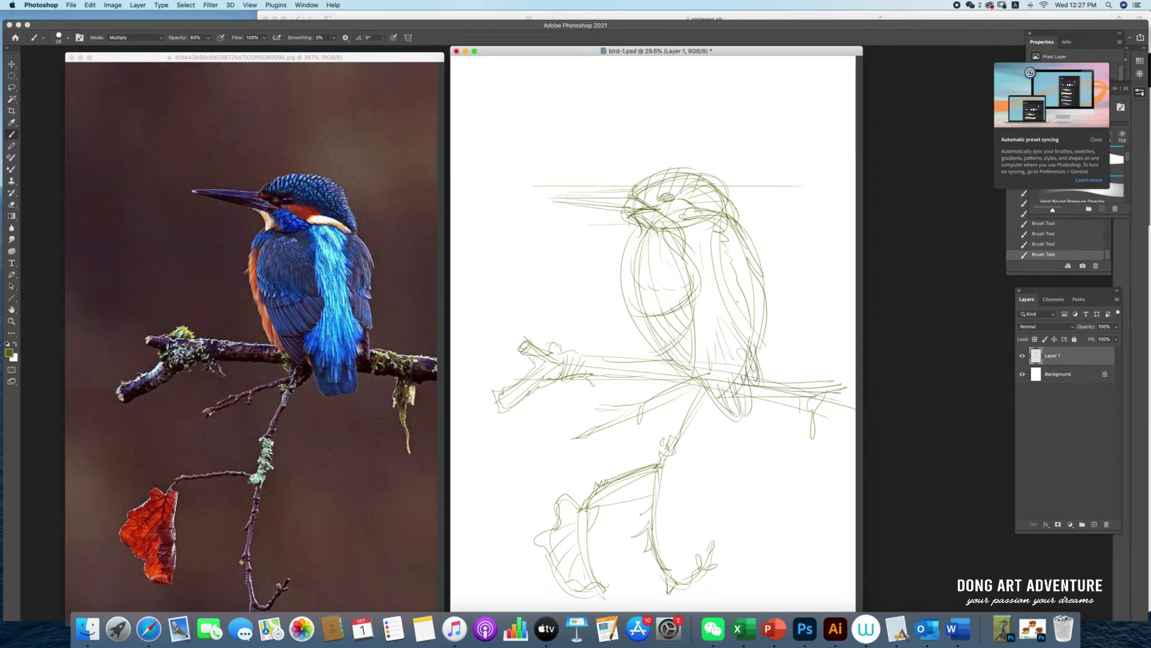
pyautogui.moveTo(729, 311); pyautogui.dragTo(765, 305)
pyautogui.moveTo(721, 236)
pyautogui.mouseDown()
pyautogui.moveTo(744, 316)
pyautogui.moveTo(760, 277)
pyautogui.mouseUp()
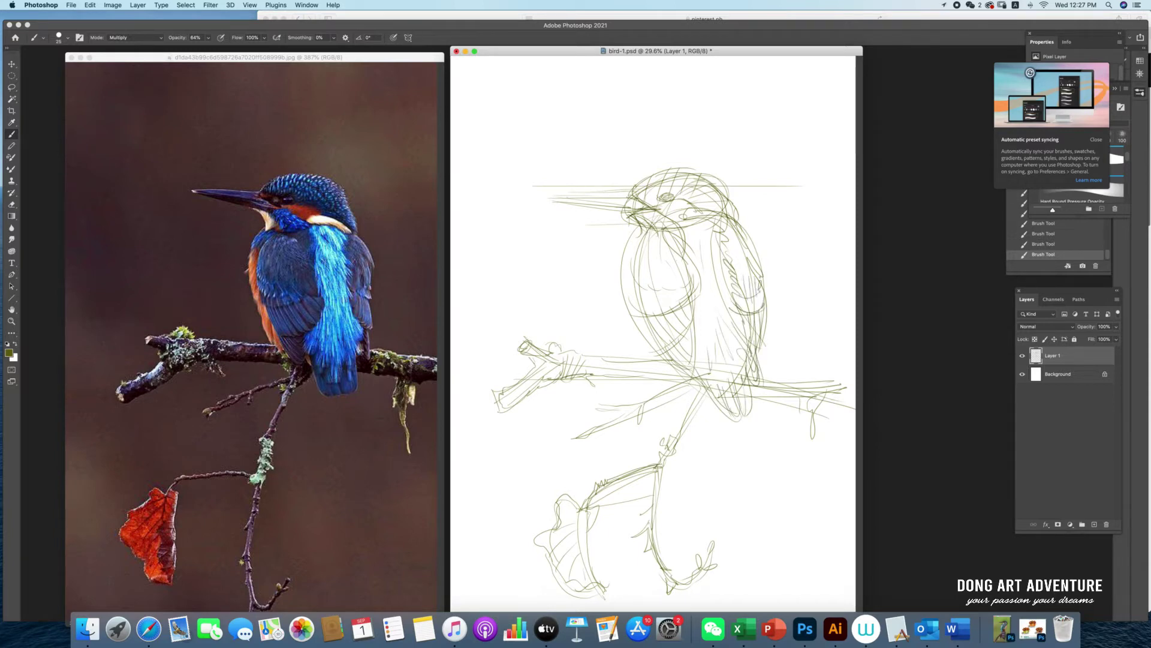
pyautogui.moveTo(635, 196); pyautogui.dragTo(664, 187)
pyautogui.moveTo(638, 237); pyautogui.dragTo(649, 319)
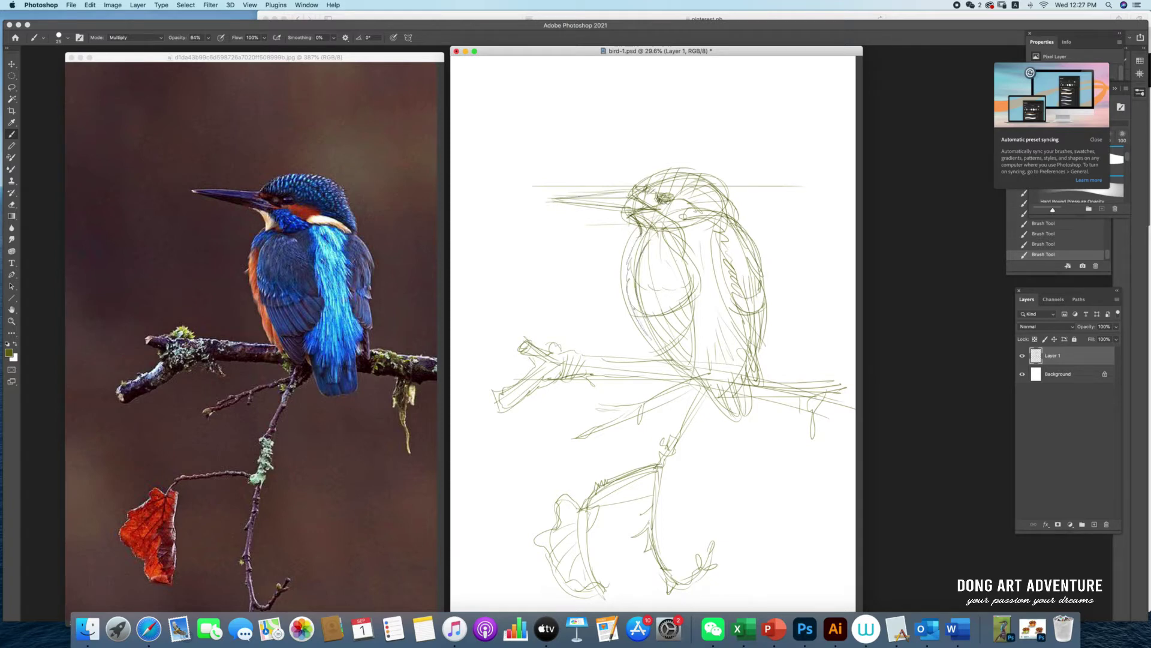
pyautogui.moveTo(633, 250); pyautogui.dragTo(652, 338)
pyautogui.moveTo(634, 311)
pyautogui.mouseDown()
pyautogui.moveTo(676, 360)
pyautogui.moveTo(693, 333)
pyautogui.mouseUp()
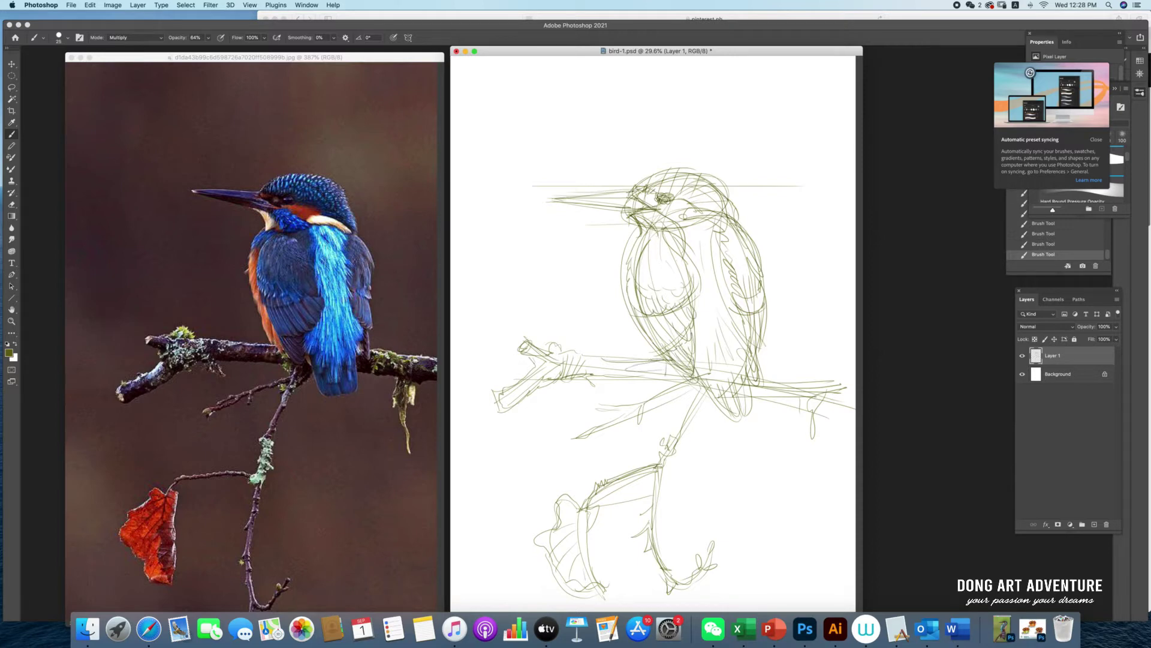
# Step: Define the beak's lower edge, darken the neck, and add twigs at the branch's right end
pyautogui.moveTo(654, 209); pyautogui.dragTo(545, 202)
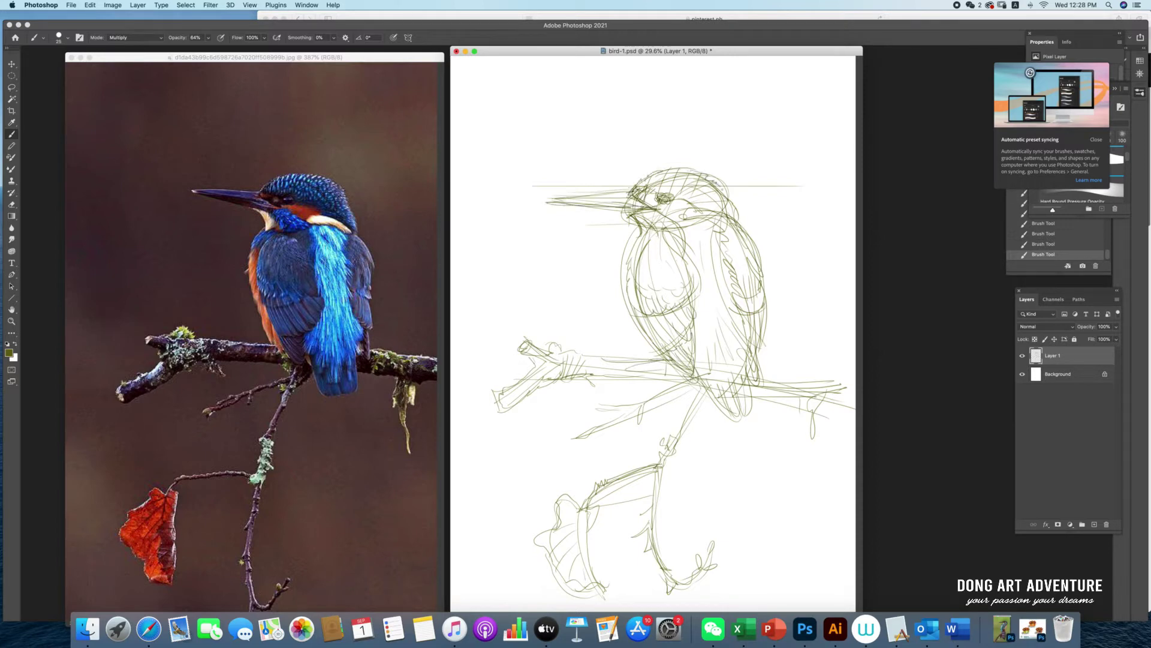
pyautogui.moveTo(729, 187)
pyautogui.mouseDown()
pyautogui.moveTo(683, 220)
pyautogui.moveTo(690, 269)
pyautogui.mouseUp()
pyautogui.moveTo(800, 399)
pyautogui.mouseDown()
pyautogui.moveTo(809, 471)
pyautogui.moveTo(820, 480)
pyautogui.mouseUp()
pyautogui.moveTo(809, 396); pyautogui.dragTo(855, 418)
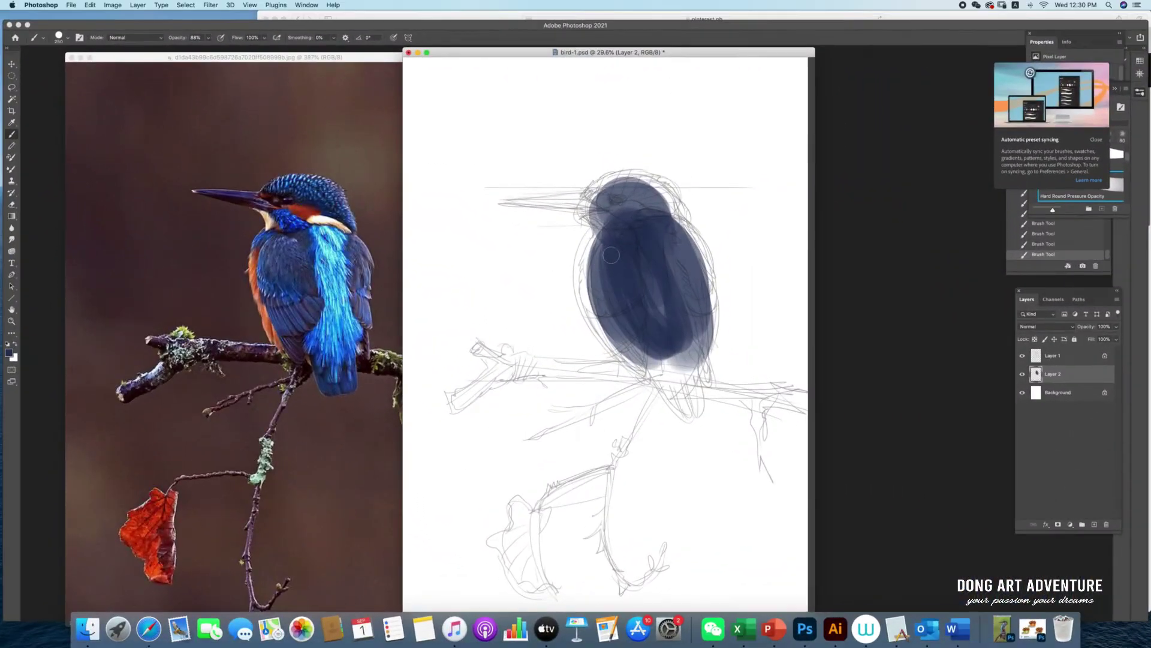
# Step: Set brush opacity to 100% and block dark navy over the head, eye and crown
pyautogui.moveTo(606, 240)
pyautogui.mouseDown()
pyautogui.moveTo(590, 288)
pyautogui.moveTo(600, 330)
pyautogui.moveTo(620, 250)
pyautogui.mouseUp()
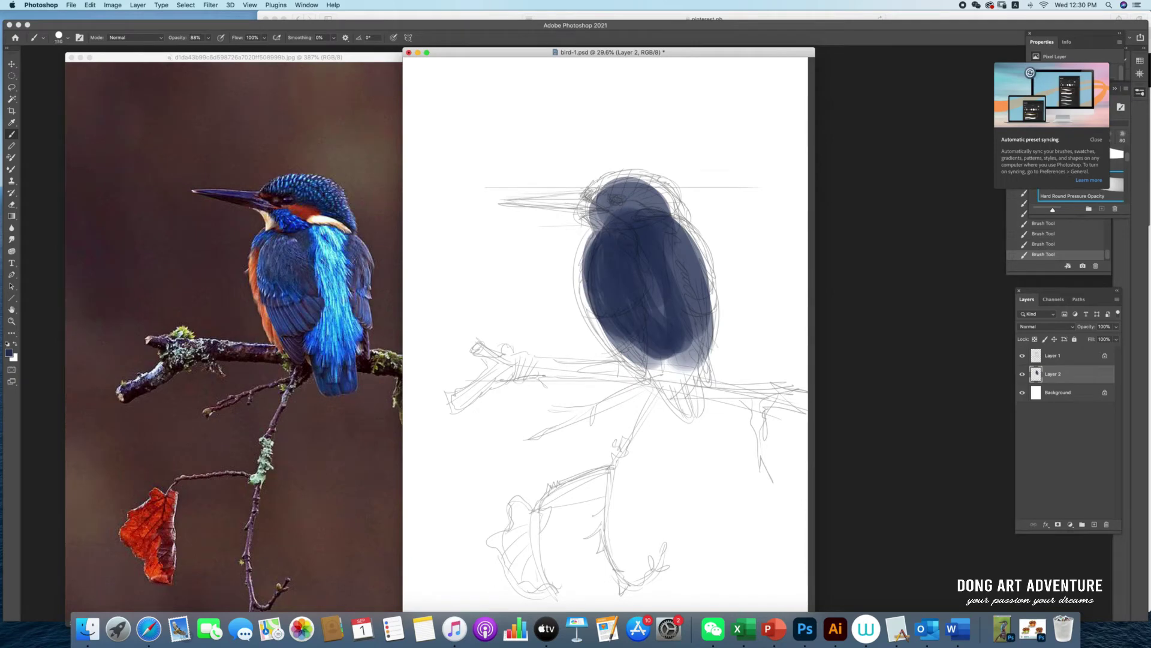
pyautogui.moveTo(608, 199)
pyautogui.mouseDown()
pyautogui.moveTo(525, 204)
pyautogui.moveTo(596, 205)
pyautogui.moveTo(534, 207)
pyautogui.mouseUp()
pyautogui.click(208, 39)
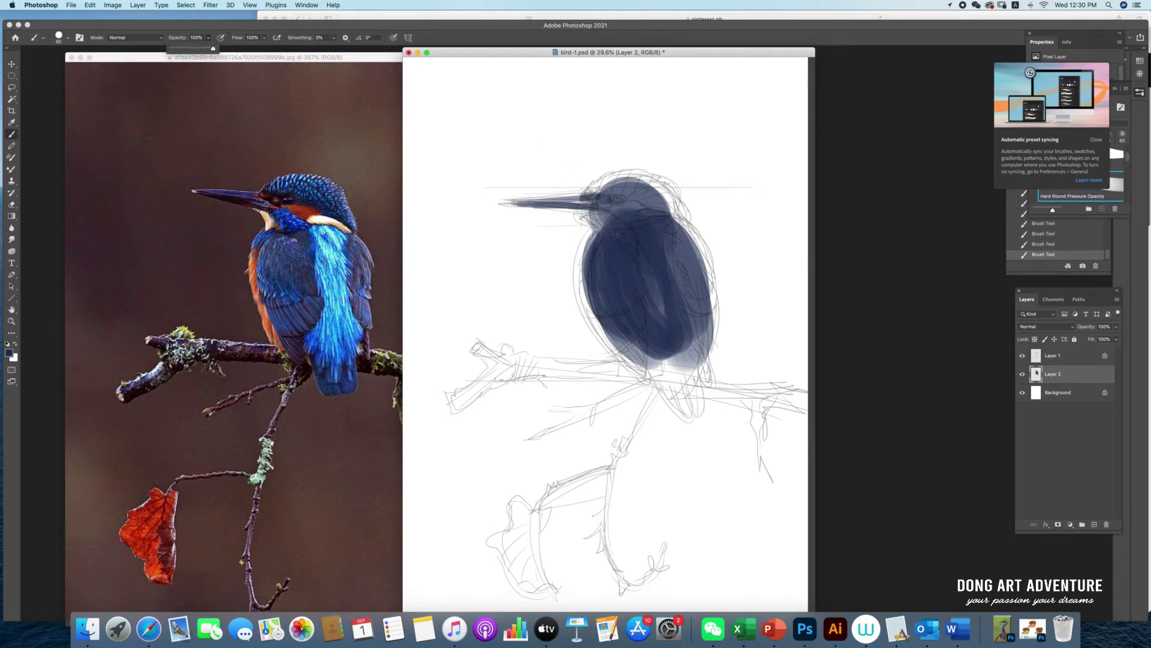
pyautogui.press(']')
pyautogui.press(']')
pyautogui.press(']')
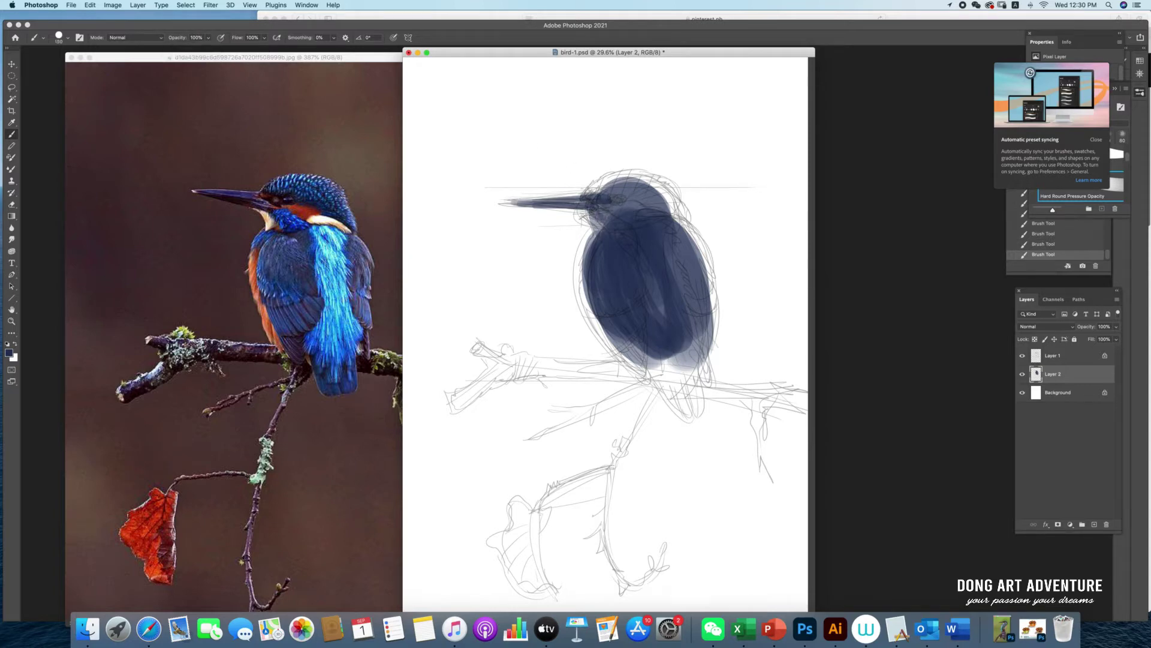
pyautogui.moveTo(596, 204)
pyautogui.mouseDown()
pyautogui.moveTo(587, 225)
pyautogui.moveTo(617, 175)
pyautogui.moveTo(666, 200)
pyautogui.mouseUp()
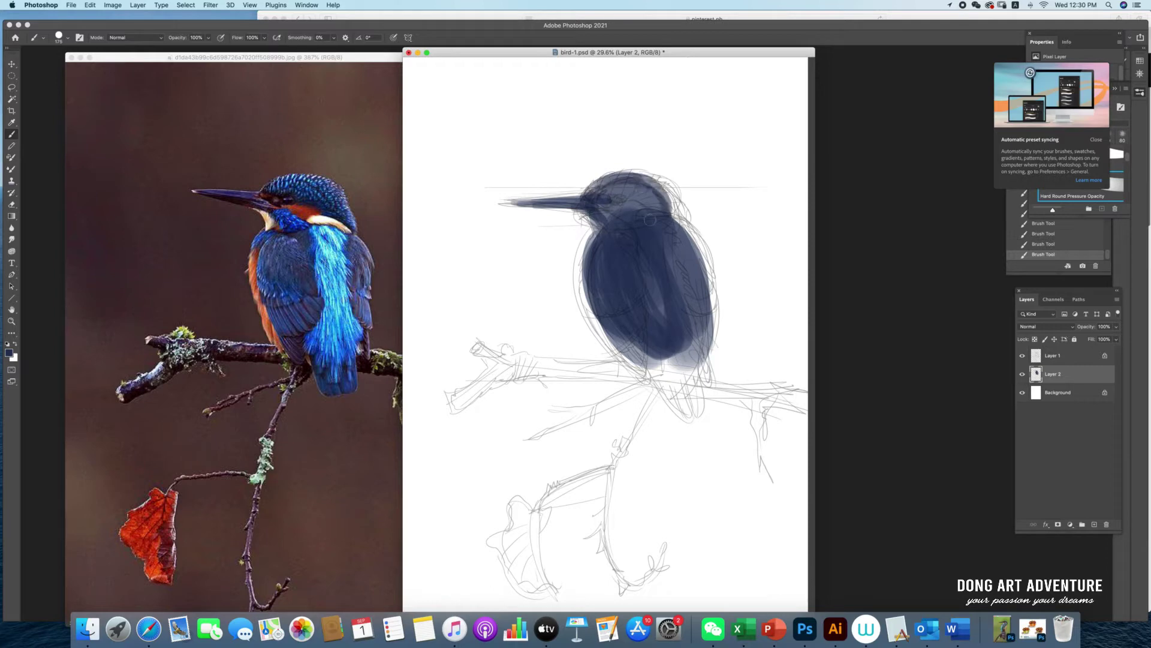
pyautogui.press(']')
pyautogui.press(']')
pyautogui.press(']')
pyautogui.moveTo(588, 204)
pyautogui.mouseDown()
pyautogui.moveTo(659, 180)
pyautogui.moveTo(641, 225)
pyautogui.moveTo(611, 213)
pyautogui.moveTo(650, 231)
pyautogui.moveTo(596, 195)
pyautogui.moveTo(651, 186)
pyautogui.moveTo(663, 212)
pyautogui.moveTo(659, 276)
pyautogui.moveTo(698, 264)
pyautogui.mouseUp()
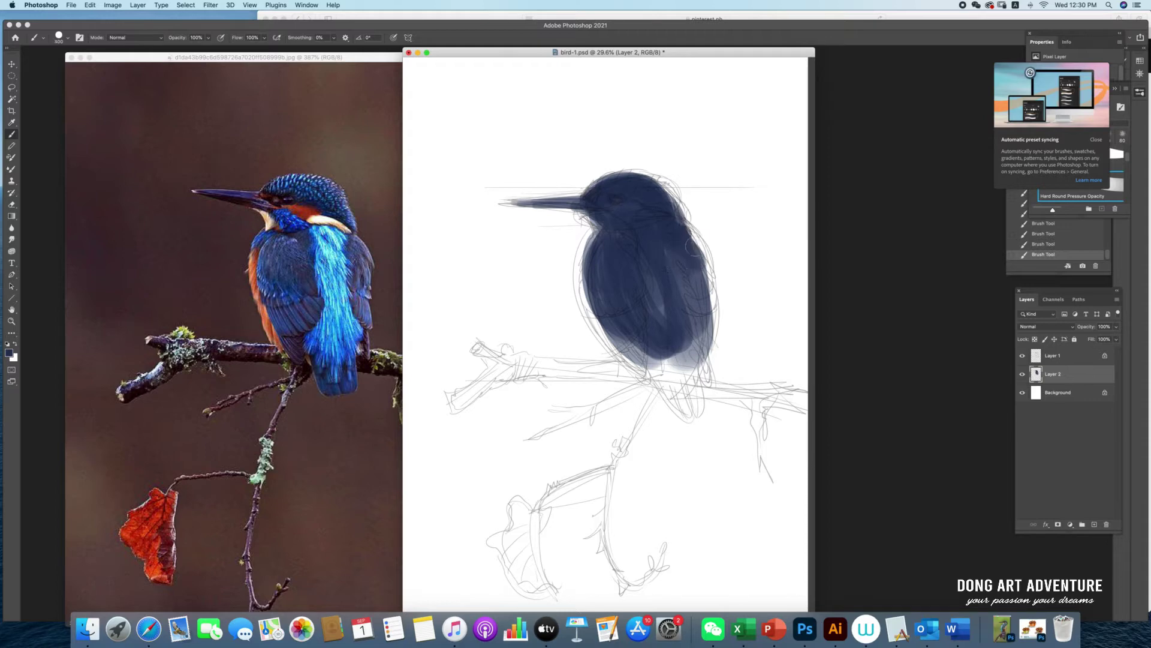
# Step: Paint the neck, back, both body sides and tail navy
pyautogui.moveTo(690, 225); pyautogui.dragTo(699, 336)
pyautogui.moveTo(677, 258); pyautogui.dragTo(689, 348)
pyautogui.moveTo(678, 288); pyautogui.dragTo(657, 318)
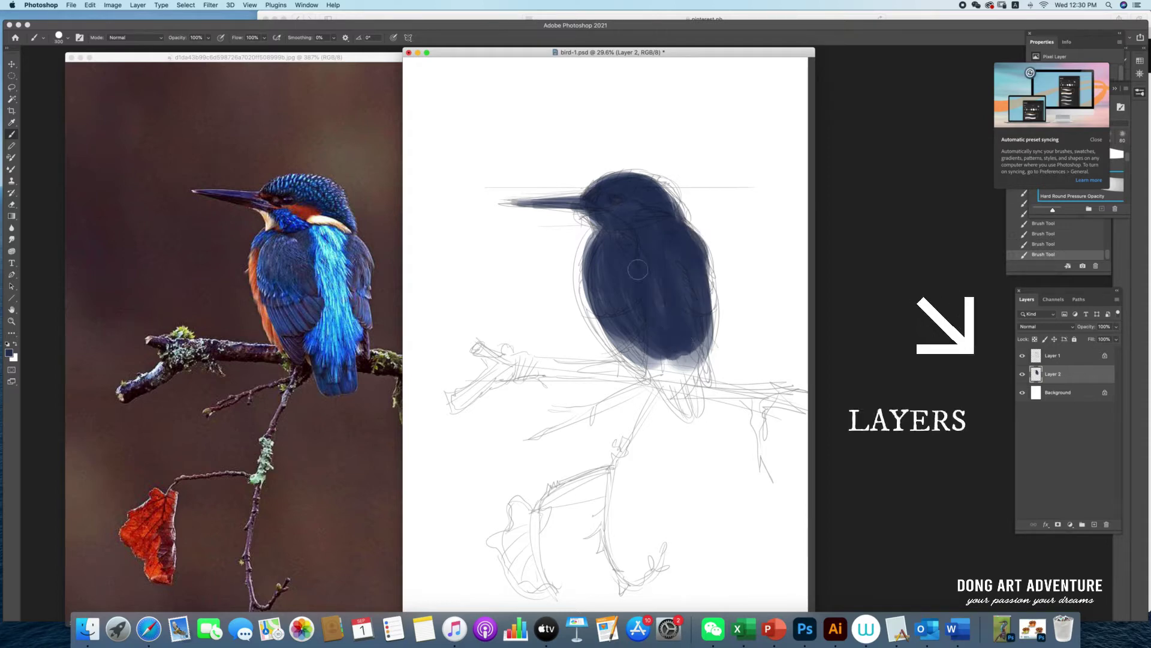
pyautogui.moveTo(637, 269)
pyautogui.mouseDown()
pyautogui.moveTo(647, 258)
pyautogui.moveTo(599, 288)
pyautogui.mouseUp()
pyautogui.moveTo(596, 245)
pyautogui.mouseDown()
pyautogui.moveTo(594, 318)
pyautogui.moveTo(621, 288)
pyautogui.moveTo(678, 372)
pyautogui.moveTo(681, 408)
pyautogui.mouseUp()
pyautogui.press('[')
pyautogui.press('[')
pyautogui.moveTo(653, 336); pyautogui.dragTo(672, 405)
pyautogui.moveTo(678, 354); pyautogui.dragTo(686, 402)
# Step: Fill the lower belly, body edges and lengthened tail solid navy
pyautogui.moveTo(646, 321)
pyautogui.mouseDown()
pyautogui.moveTo(611, 347)
pyautogui.moveTo(640, 340)
pyautogui.mouseUp()
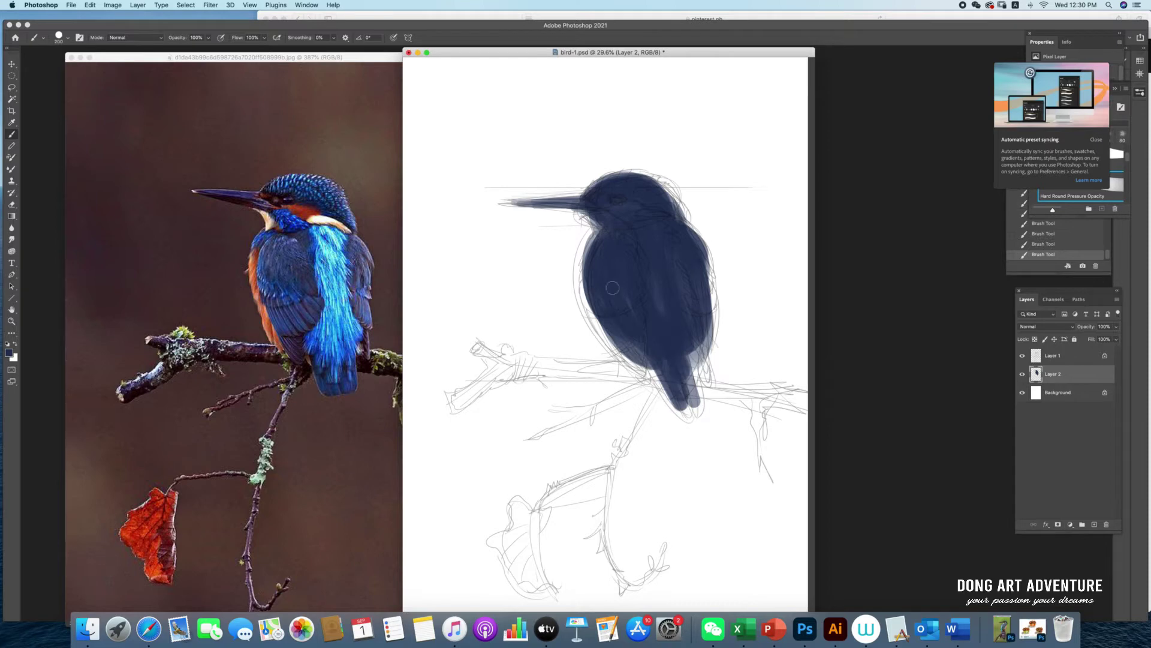
pyautogui.moveTo(599, 241)
pyautogui.mouseDown()
pyautogui.moveTo(585, 293)
pyautogui.moveTo(642, 366)
pyautogui.moveTo(620, 273)
pyautogui.mouseUp()
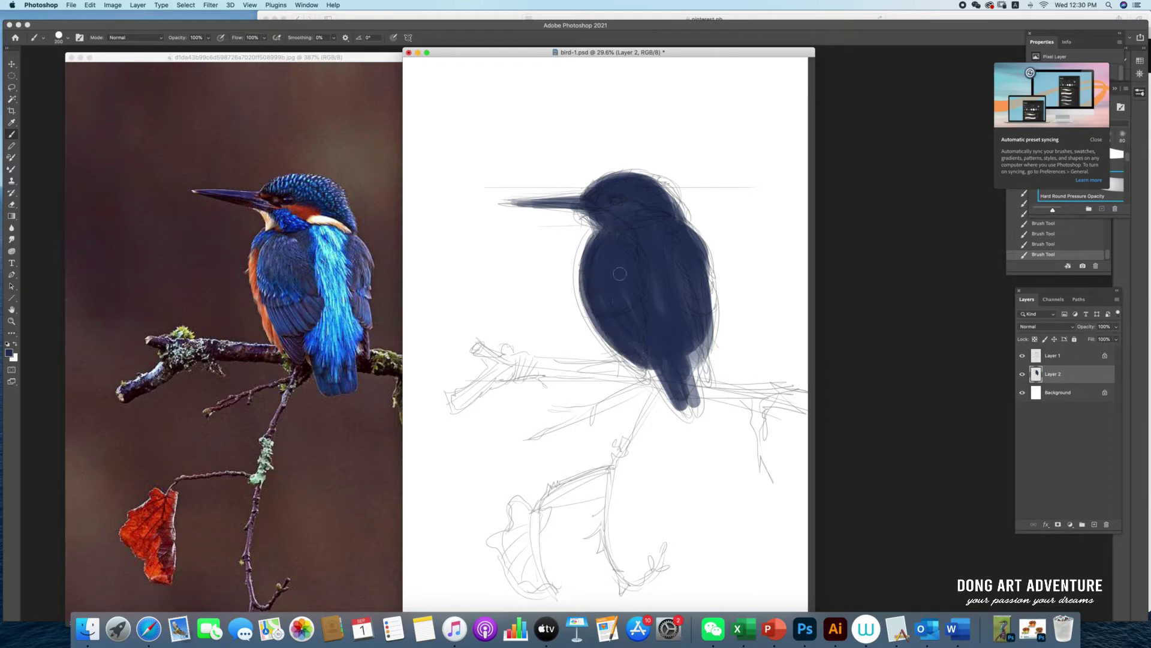
pyautogui.moveTo(642, 354); pyautogui.dragTo(645, 372)
pyautogui.moveTo(610, 333)
pyautogui.mouseDown()
pyautogui.moveTo(641, 379)
pyautogui.moveTo(648, 363)
pyautogui.moveTo(691, 396)
pyautogui.moveTo(690, 413)
pyautogui.mouseUp()
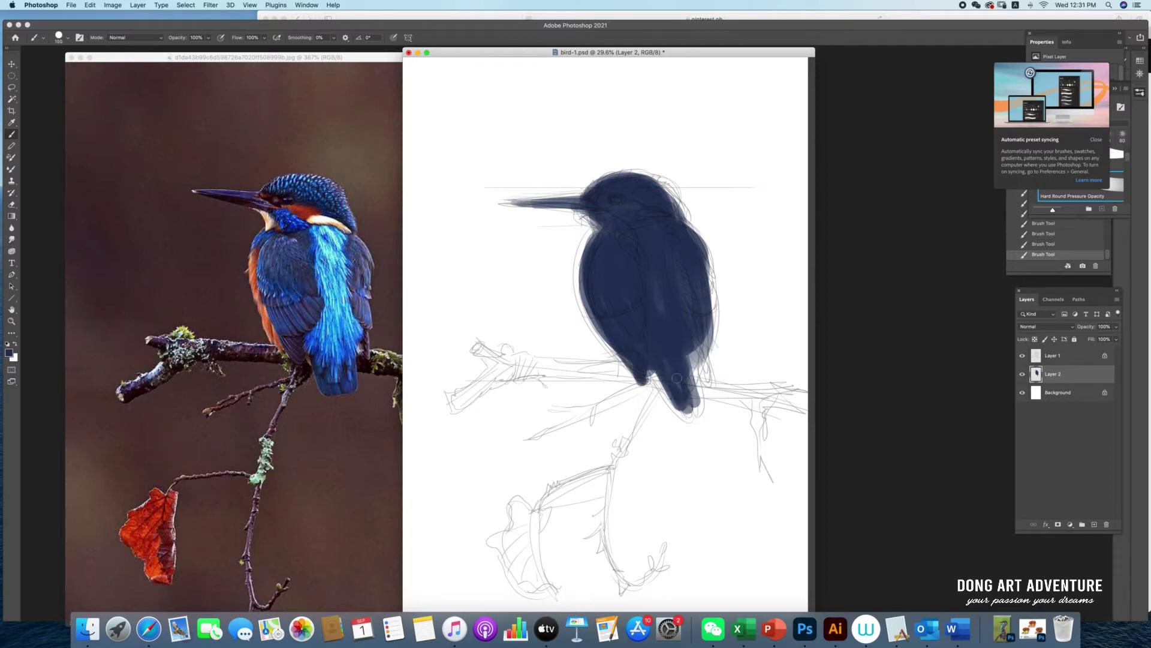
pyautogui.moveTo(675, 347); pyautogui.dragTo(695, 415)
pyautogui.moveTo(711, 288); pyautogui.dragTo(695, 384)
pyautogui.moveTo(711, 267); pyautogui.dragTo(704, 353)
pyautogui.moveTo(651, 387); pyautogui.dragTo(641, 345)
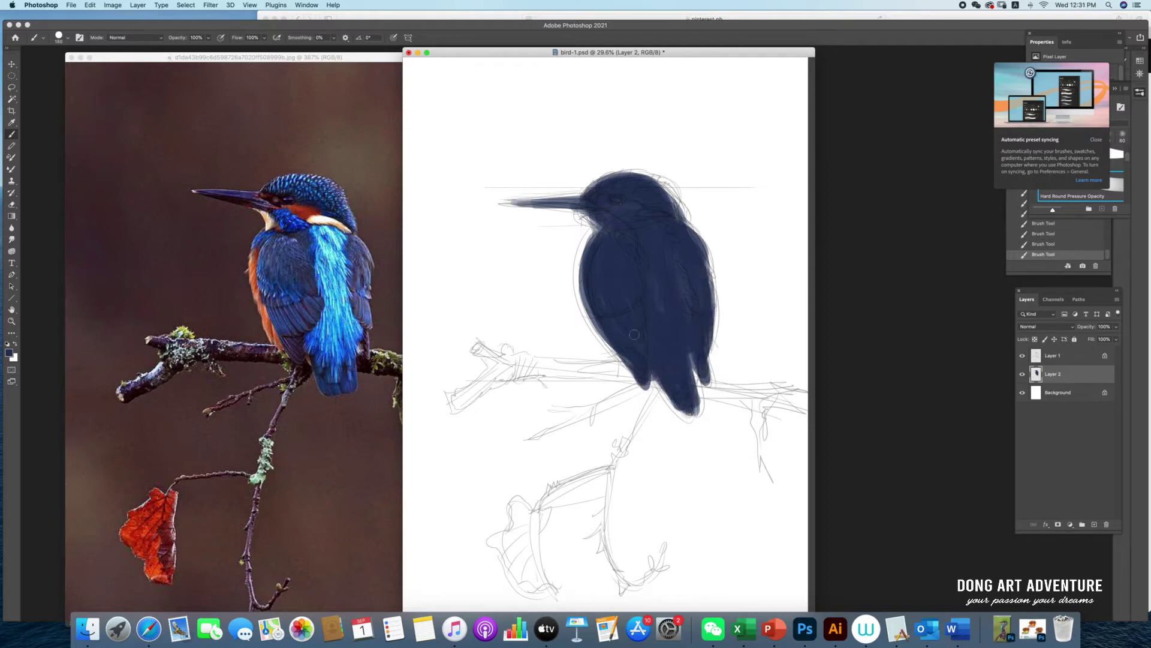
# Step: Paint bright blue on the head and back, orange down the body, and a navy patch mid-body
pyautogui.keyDown('alt'); pyautogui.click(300, 222); pyautogui.keyUp('alt')
pyautogui.moveTo(611, 216)
pyautogui.mouseDown()
pyautogui.moveTo(644, 196)
pyautogui.moveTo(624, 198)
pyautogui.mouseUp()
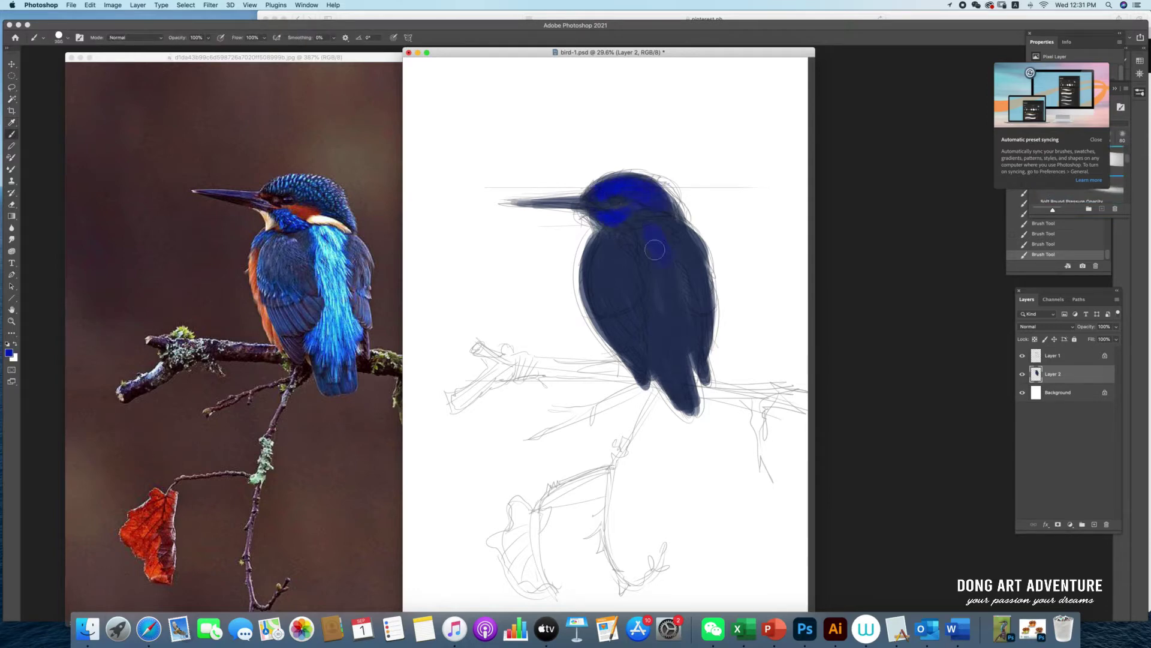
pyautogui.moveTo(657, 234); pyautogui.dragTo(668, 342)
pyautogui.keyDown('alt'); pyautogui.click(255, 281); pyautogui.keyUp('alt')
pyautogui.press('[')
pyautogui.press('[')
pyautogui.press('[')
pyautogui.moveTo(594, 238); pyautogui.dragTo(586, 298)
pyautogui.moveTo(585, 258); pyautogui.dragTo(617, 360)
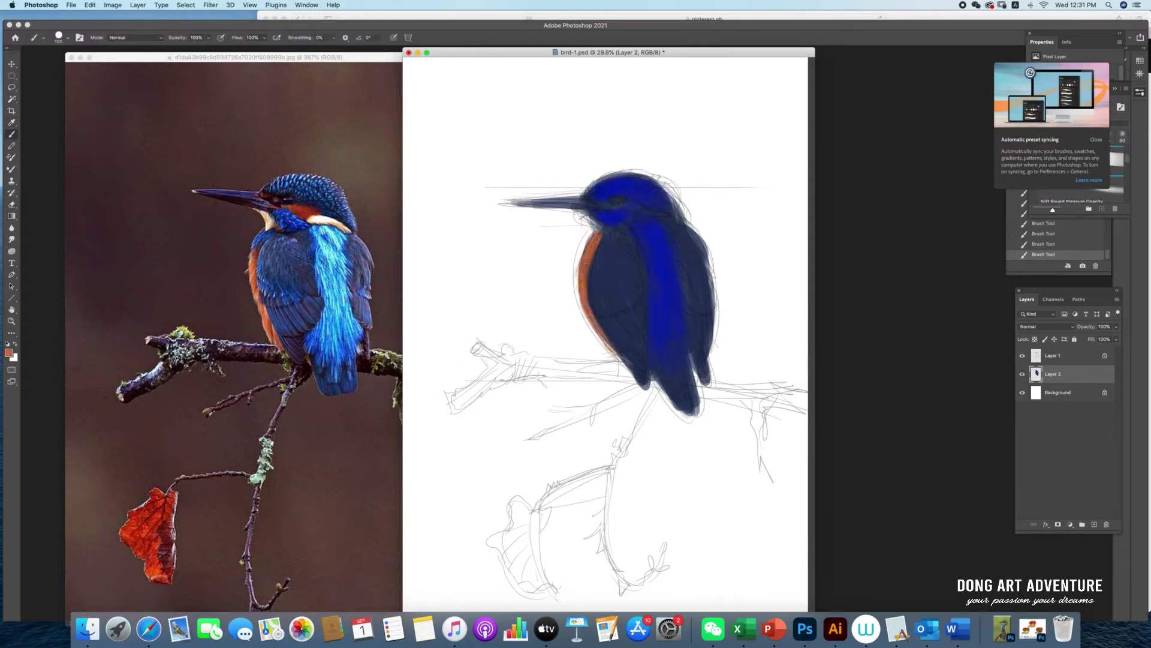
pyautogui.keyDown('alt'); pyautogui.click(603, 317); pyautogui.keyUp('alt')
pyautogui.press(']')
pyautogui.press(']')
pyautogui.press(']')
pyautogui.moveTo(600, 306); pyautogui.dragTo(624, 282)
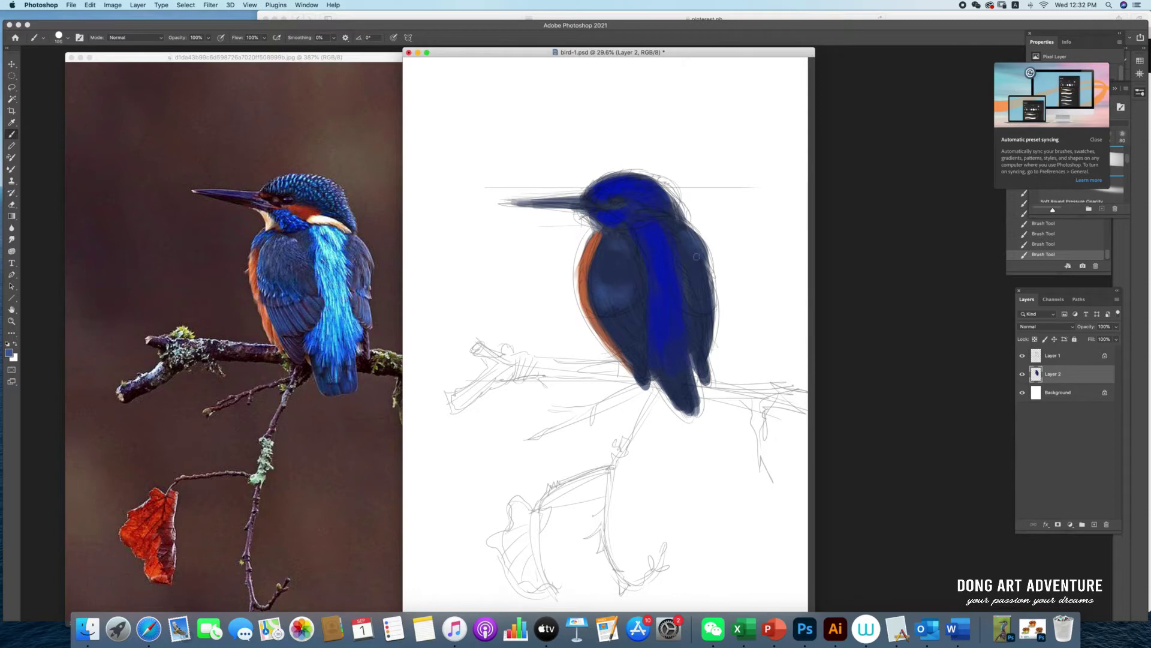
# Step: Add a light cyan-blue patch on the upper back and a red-orange stripe at the eye
pyautogui.keyDown('alt'); pyautogui.click(333, 270); pyautogui.keyUp('alt')
pyautogui.moveTo(657, 231)
pyautogui.mouseDown()
pyautogui.moveTo(647, 241)
pyautogui.moveTo(662, 315)
pyautogui.moveTo(681, 330)
pyautogui.moveTo(648, 251)
pyautogui.mouseUp()
pyautogui.press('[')
pyautogui.press('[')
pyautogui.press('[')
pyautogui.press('super+plus')
pyautogui.press('super+plus')
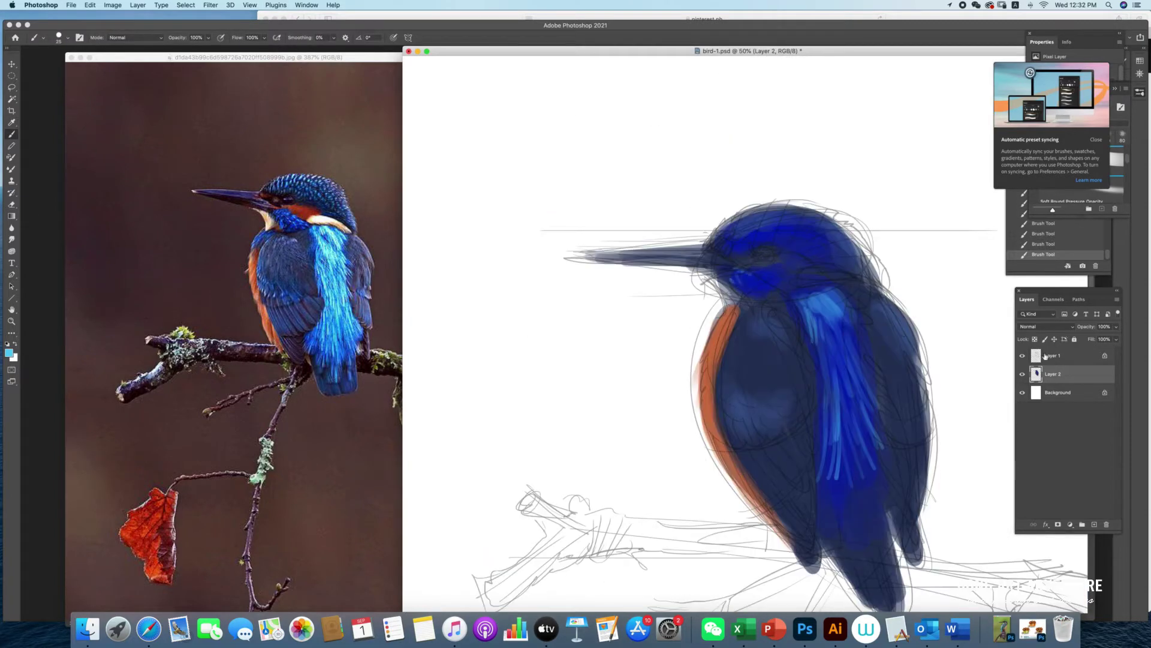
pyautogui.keyDown('alt'); pyautogui.click(288, 211); pyautogui.keyUp('alt')
pyautogui.press(']')
pyautogui.press(']')
pyautogui.press(']')
pyautogui.moveTo(800, 261)
pyautogui.mouseDown()
pyautogui.moveTo(763, 266)
pyautogui.moveTo(858, 278)
pyautogui.mouseUp()
# Step: Paint white throat highlights, a black eye dot and dark strokes along the beak
pyautogui.press('[')
pyautogui.keyDown('alt'); pyautogui.click(330, 225); pyautogui.keyUp('alt')
pyautogui.moveTo(738, 282); pyautogui.dragTo(708, 297)
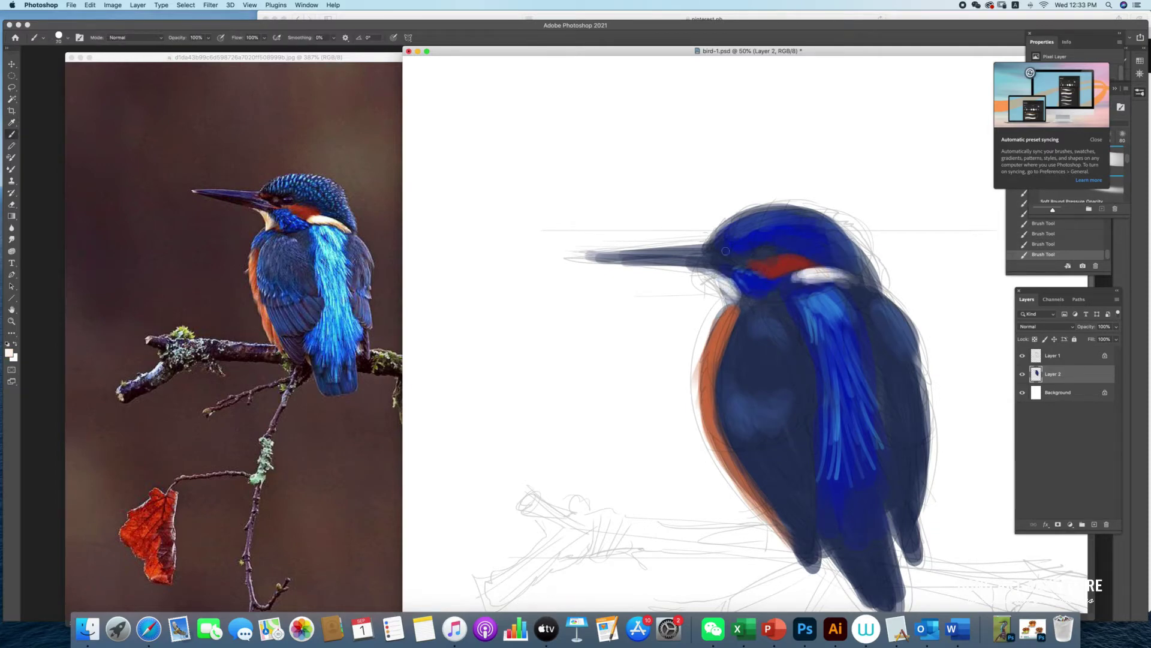
pyautogui.click(723, 252)
pyautogui.press('d')
pyautogui.press('[')
pyautogui.moveTo(576, 259); pyautogui.dragTo(741, 268)
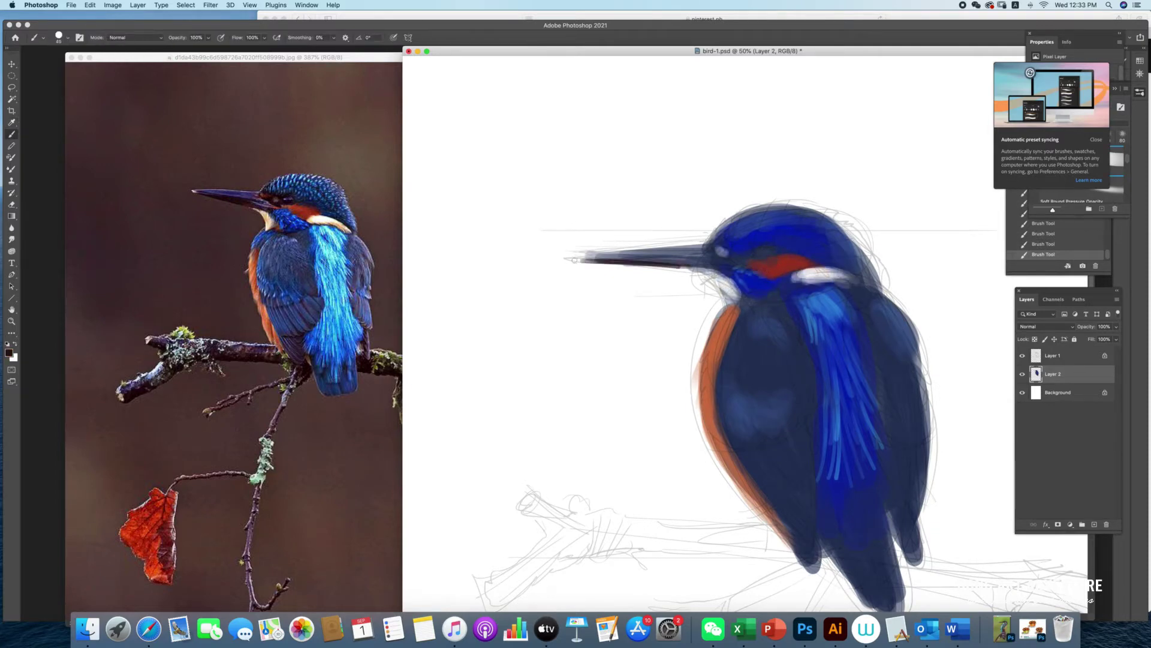
pyautogui.click(760, 252)
pyautogui.moveTo(578, 259)
pyautogui.mouseDown()
pyautogui.moveTo(698, 251)
pyautogui.moveTo(630, 256)
pyautogui.mouseUp()
# Step: Extend and darken the beak, then deepen the blue on the upper chest
pyautogui.press('i')
pyautogui.press('b')
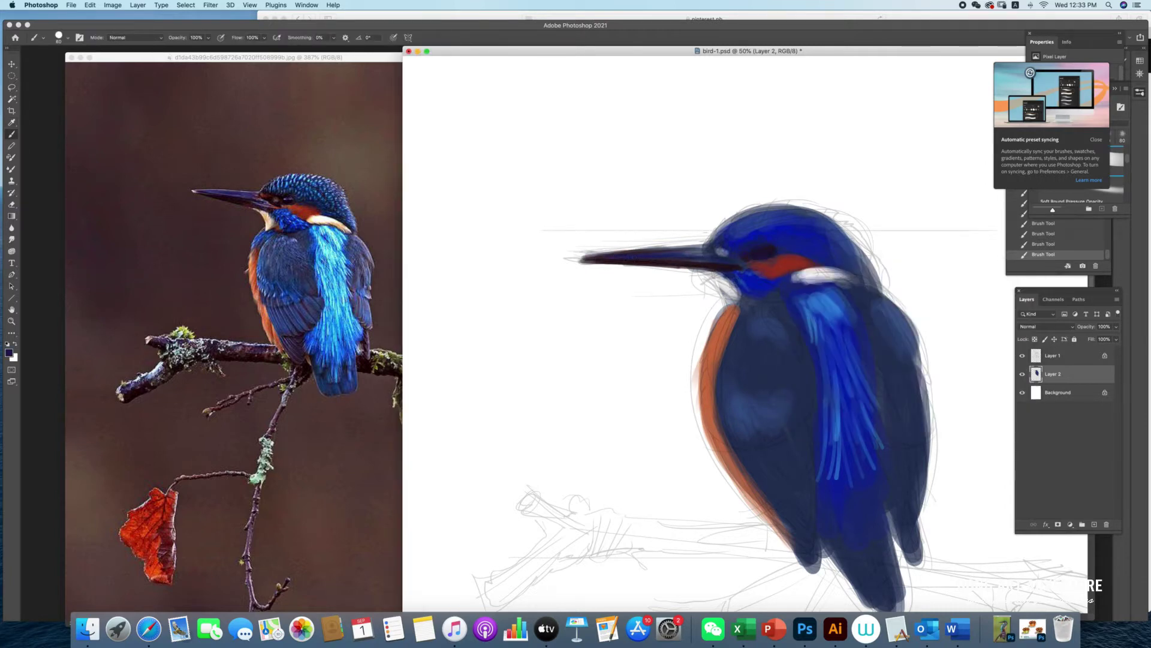
pyautogui.moveTo(723, 270); pyautogui.dragTo(675, 272)
pyautogui.keyDown('ctrl'); pyautogui.keyDown('alt'); pyautogui.keyDown('super'); pyautogui.click(798, 300); pyautogui.keyUp('super'); pyautogui.keyUp('alt'); pyautogui.keyUp('ctrl')
pyautogui.moveTo(570, 259); pyautogui.dragTo(707, 269)
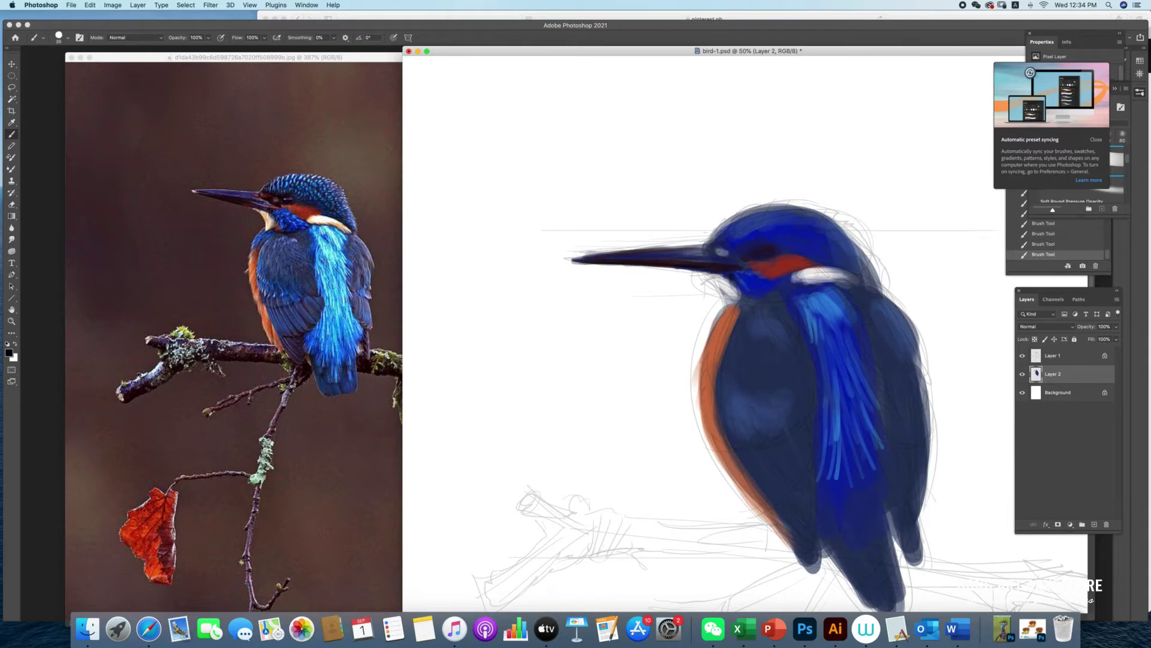
pyautogui.keyDown('alt'); pyautogui.click(288, 281); pyautogui.keyUp('alt')
pyautogui.click(725, 282)
pyautogui.moveTo(772, 286)
pyautogui.mouseDown()
pyautogui.moveTo(797, 286)
pyautogui.moveTo(711, 339)
pyautogui.mouseUp()
pyautogui.keyDown('ctrl'); pyautogui.keyDown('alt'); pyautogui.keyDown('super'); pyautogui.click(783, 303); pyautogui.keyUp('super'); pyautogui.keyUp('alt'); pyautogui.keyUp('ctrl')
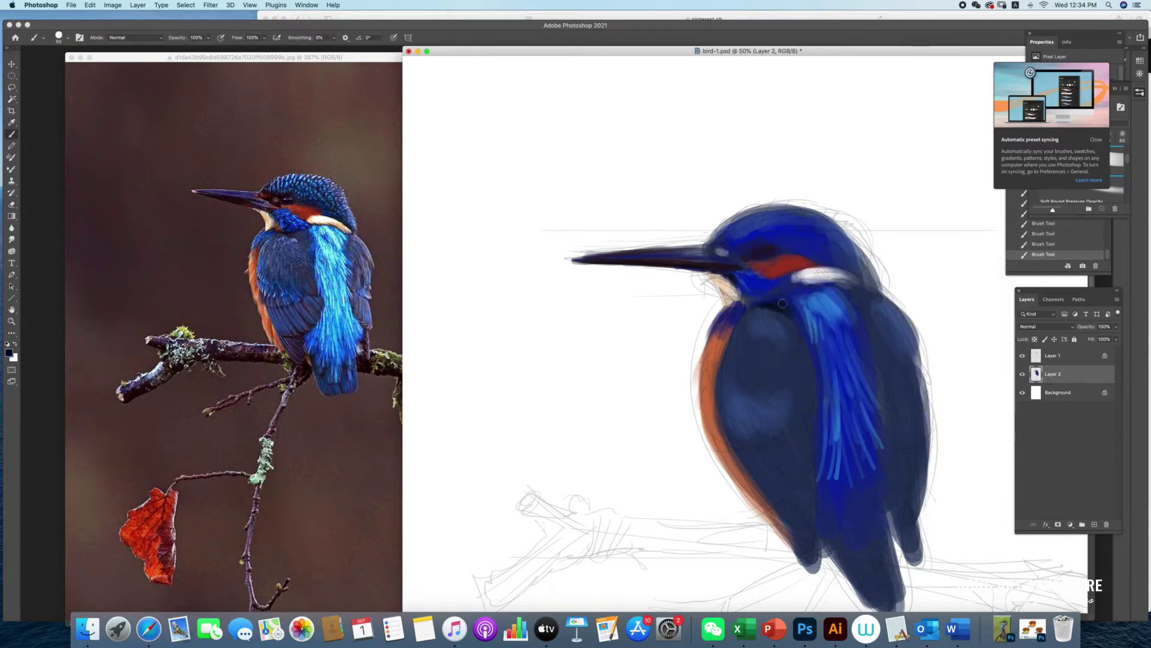
pyautogui.press('super+equal')
# Step: Place the painting to the right of the reference photo and add dark strokes at the beak base
pyautogui.click(172, 162)
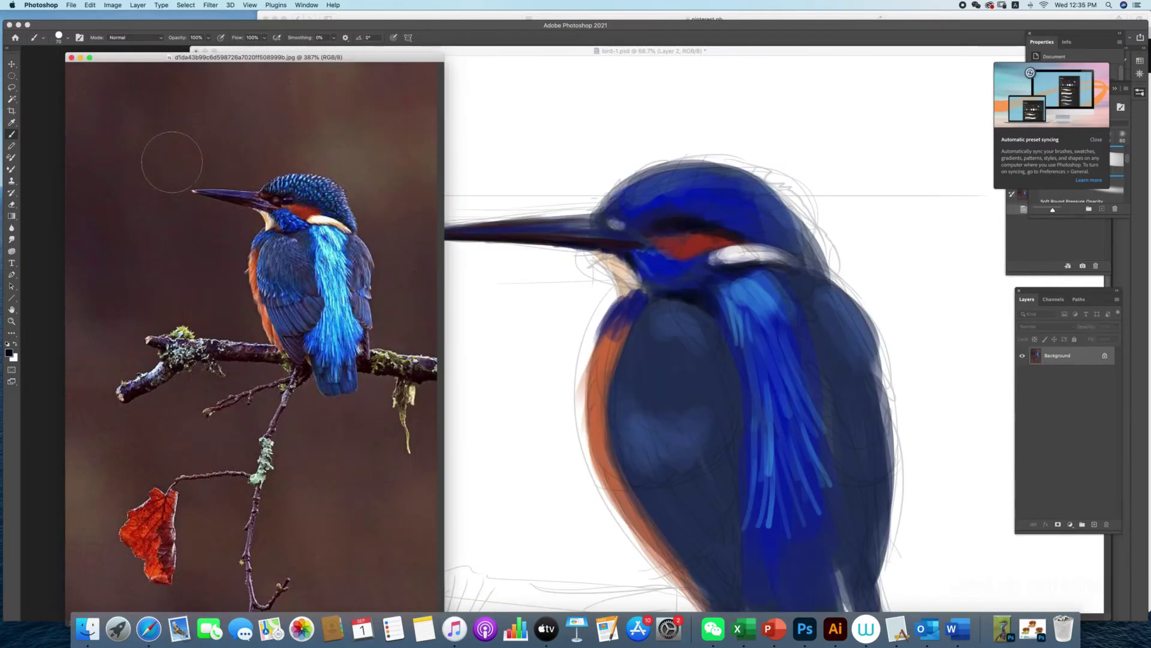
pyautogui.click(599, 300)
pyautogui.moveTo(540, 57); pyautogui.dragTo(780, 55)
pyautogui.moveTo(719, 246)
pyautogui.mouseDown()
pyautogui.moveTo(715, 223)
pyautogui.moveTo(641, 223)
pyautogui.mouseUp()
pyautogui.press(']')
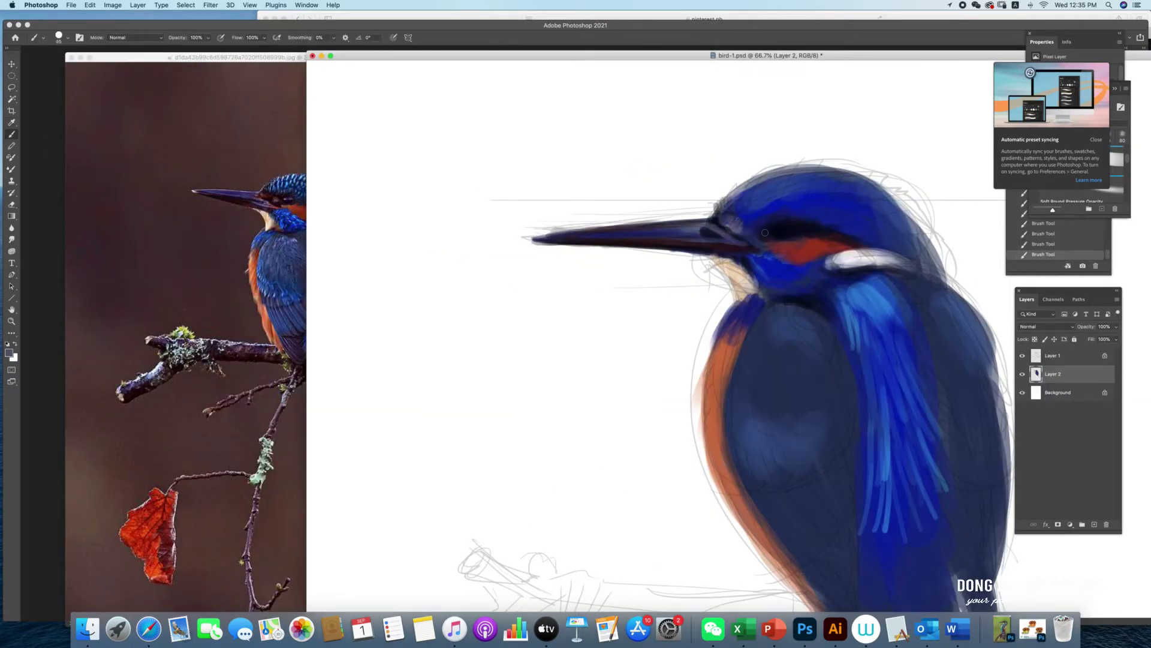
# Step: Sample blue from the bird and paint along the beak's lower edge
pyautogui.keyDown('alt'); pyautogui.click(765, 232); pyautogui.keyUp('alt')
pyautogui.press(']')
pyautogui.press(']')
pyautogui.press(']')
pyautogui.moveTo(547, 240); pyautogui.dragTo(762, 248)
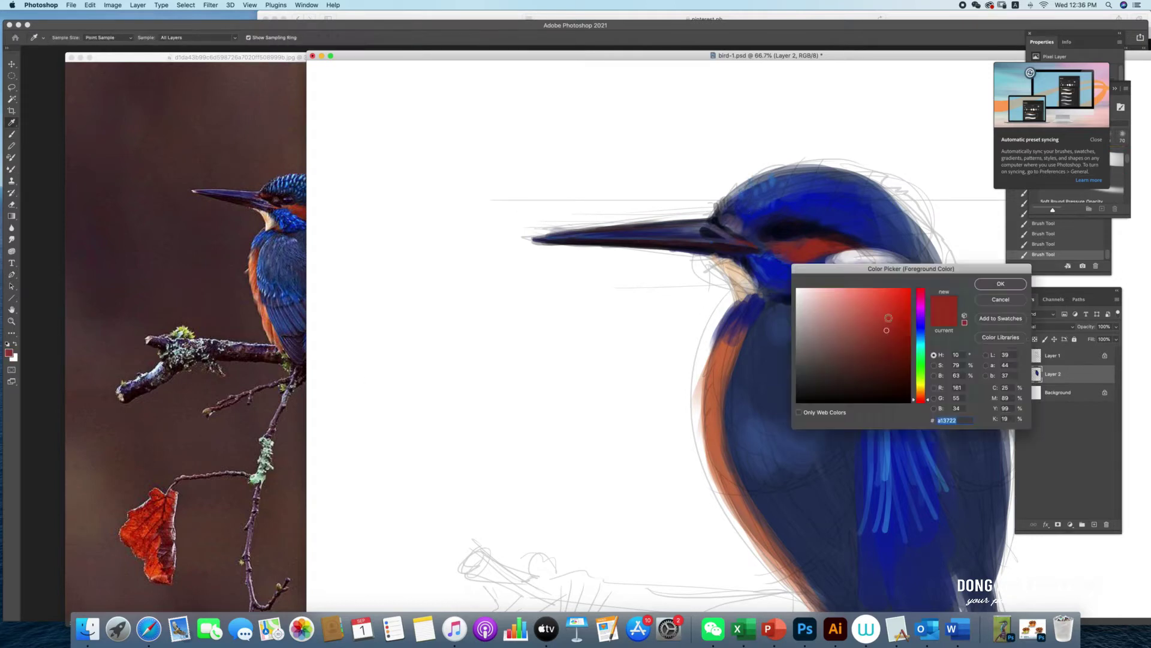
pyautogui.keyDown('alt'); pyautogui.click(776, 216); pyautogui.keyUp('alt')
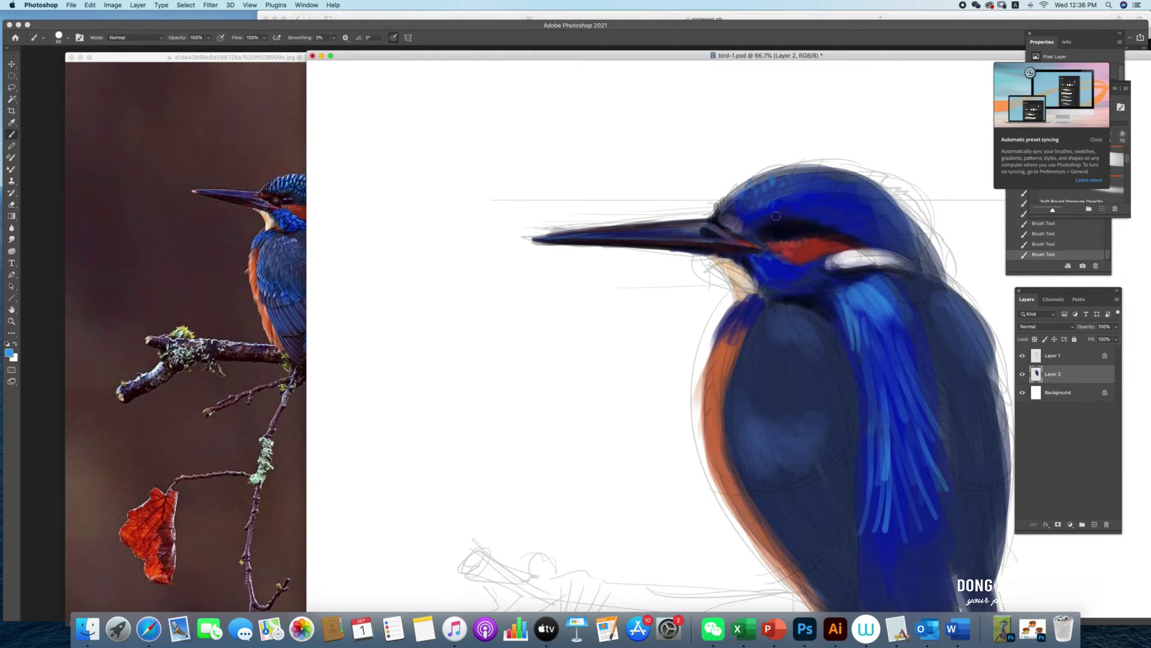
pyautogui.moveTo(754, 229); pyautogui.dragTo(756, 234)
# Step: Darken around the eye, the beak base and under the beak with a sampled dark colour
pyautogui.press('x')
pyautogui.keyDown('alt'); pyautogui.click(714, 221); pyautogui.keyUp('alt')
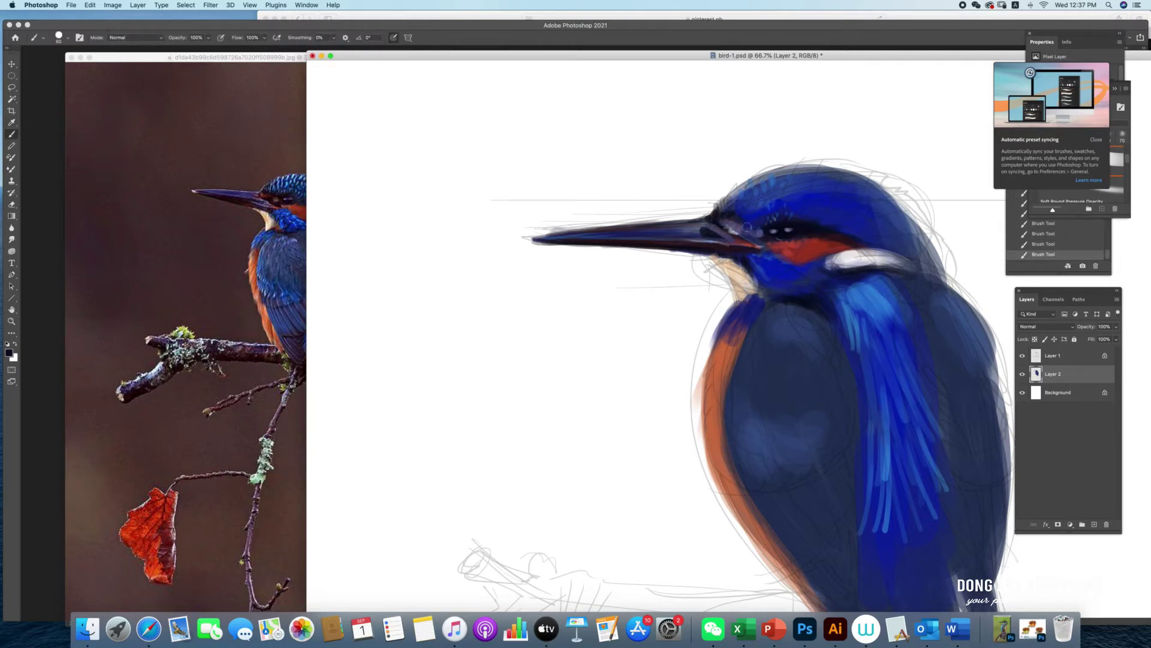
pyautogui.moveTo(739, 229); pyautogui.dragTo(767, 245)
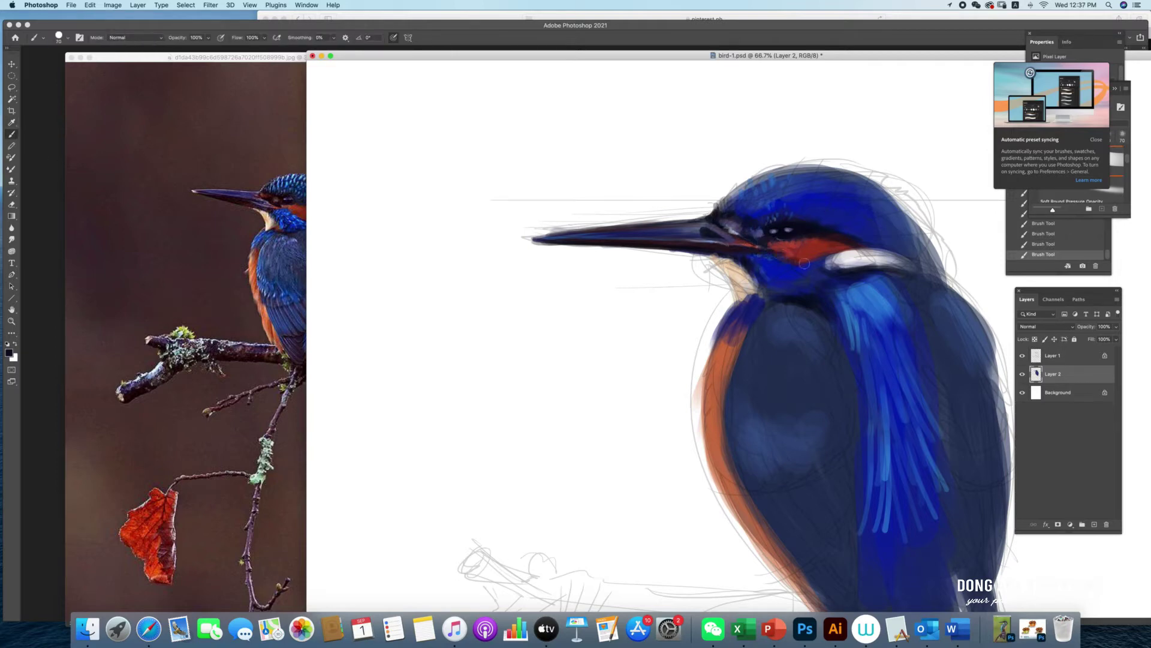
pyautogui.press('[')
pyautogui.press('[')
pyautogui.press('[')
pyautogui.moveTo(612, 235)
pyautogui.mouseDown()
pyautogui.moveTo(524, 239)
pyautogui.moveTo(624, 248)
pyautogui.mouseUp()
# Step: Paint a red stroke under the eye and blue along the chest's left edge
pyautogui.press(']')
pyautogui.press(']')
pyautogui.press(']')
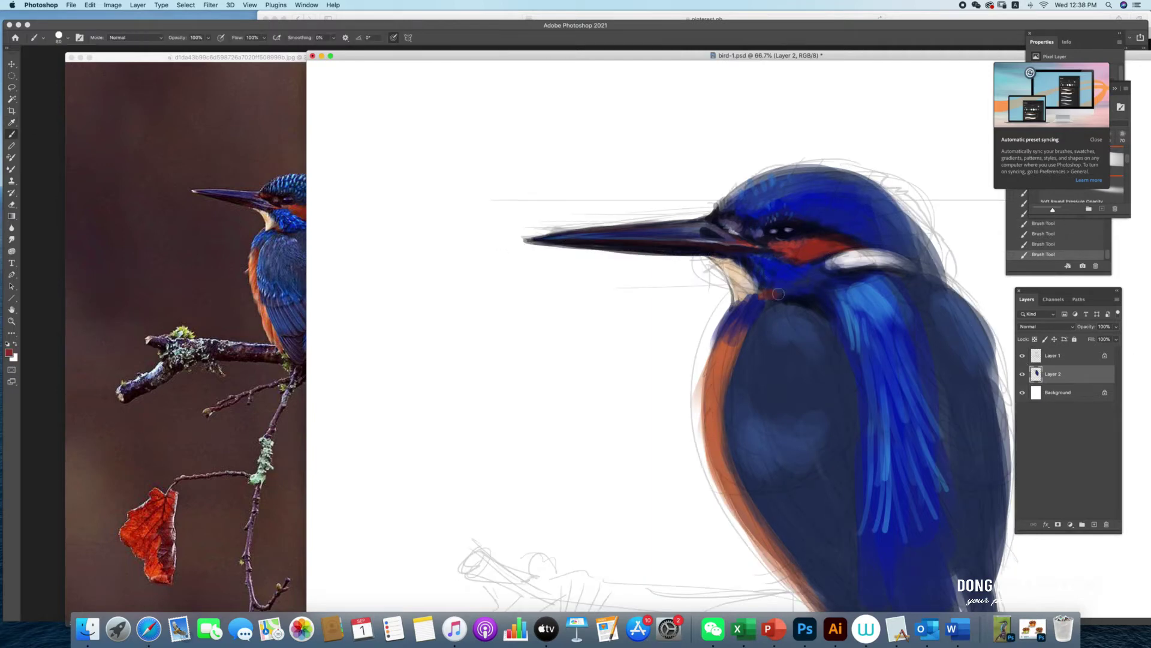
pyautogui.moveTo(773, 293)
pyautogui.mouseDown()
pyautogui.moveTo(900, 303)
pyautogui.moveTo(743, 334)
pyautogui.mouseUp()
pyautogui.moveTo(780, 296); pyautogui.dragTo(899, 336)
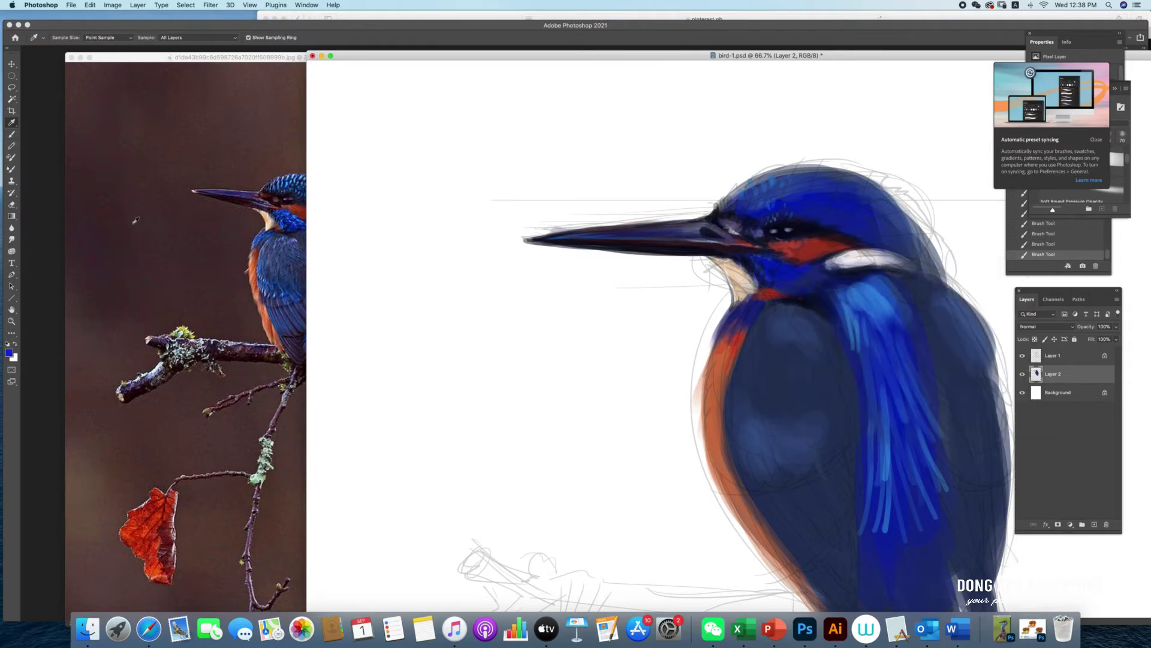
pyautogui.press('[')
pyautogui.moveTo(741, 309); pyautogui.dragTo(708, 363)
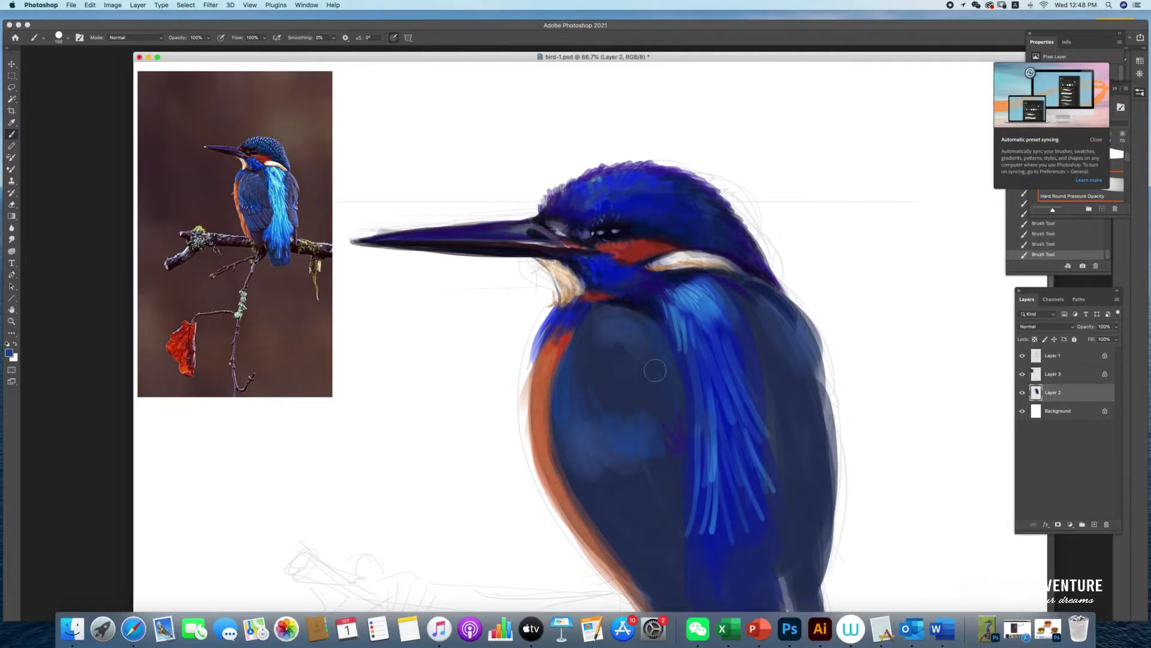
# Step: Paint lighter blue dabs on the chest and lighter blue feather strokes down both wings
pyautogui.moveTo(667, 429); pyautogui.dragTo(646, 419)
pyautogui.moveTo(634, 341); pyautogui.dragTo(584, 321)
pyautogui.moveTo(713, 333)
pyautogui.mouseDown()
pyautogui.moveTo(711, 304)
pyautogui.moveTo(771, 328)
pyautogui.moveTo(740, 288)
pyautogui.moveTo(783, 380)
pyautogui.moveTo(767, 376)
pyautogui.moveTo(778, 420)
pyautogui.mouseUp()
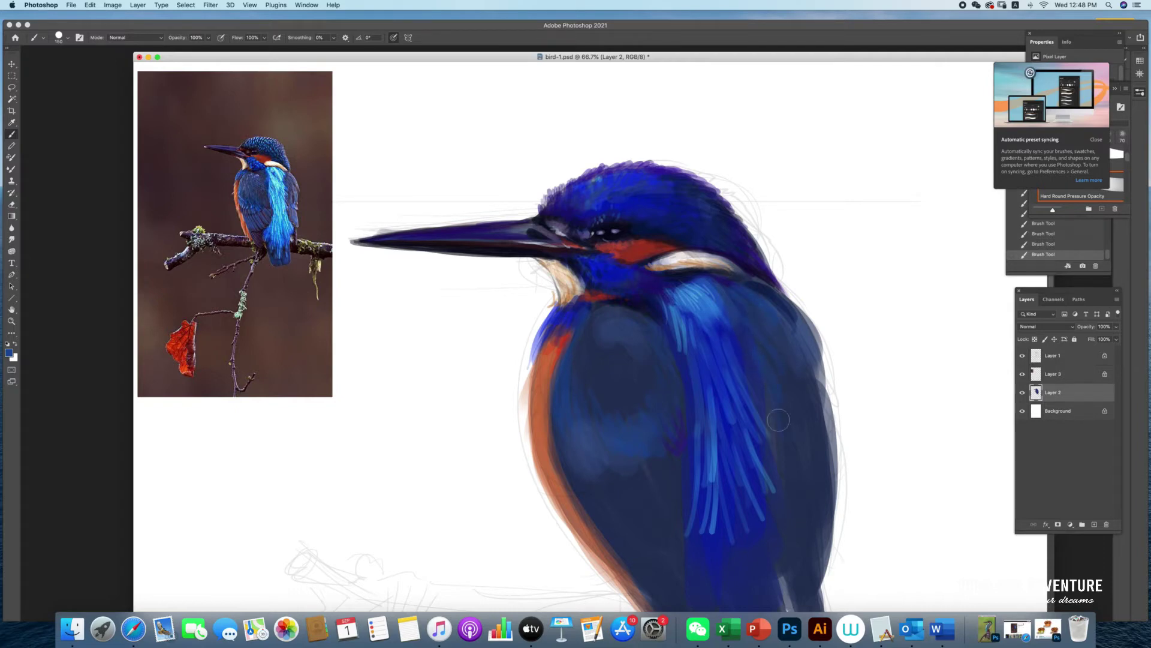
pyautogui.moveTo(781, 341); pyautogui.dragTo(780, 303)
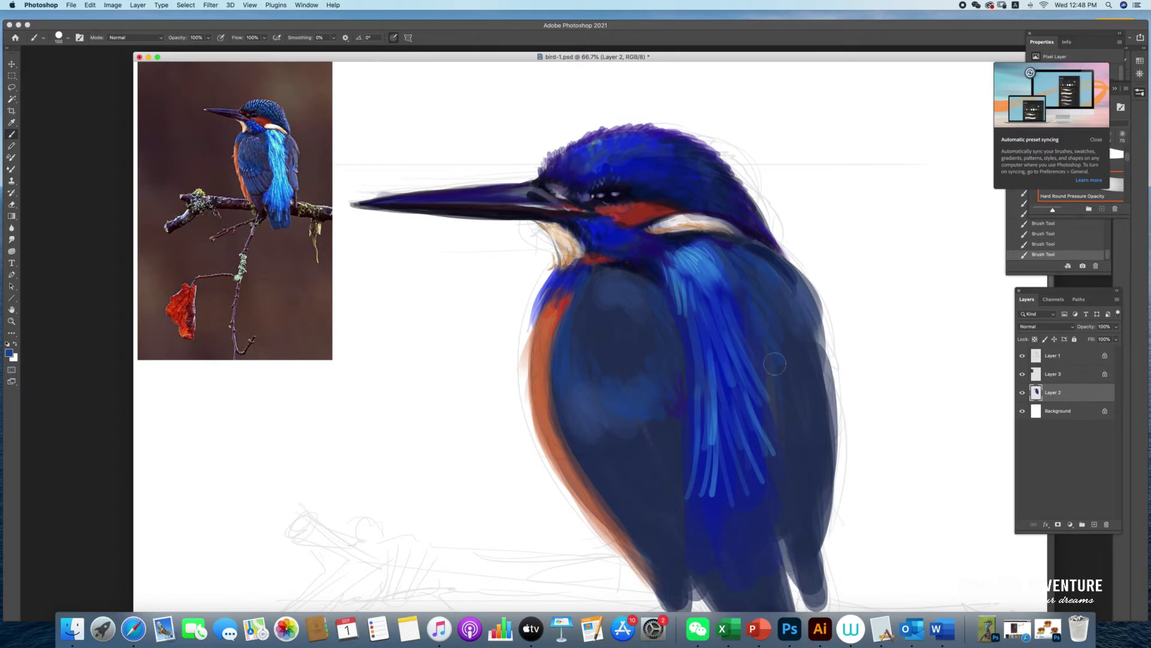
pyautogui.moveTo(774, 363)
pyautogui.mouseDown()
pyautogui.moveTo(770, 377)
pyautogui.moveTo(808, 403)
pyautogui.moveTo(818, 471)
pyautogui.mouseUp()
# Step: Sample a colour from the reference bird and add dark and light blue marks on the chest
pyautogui.press(']')
pyautogui.press(']')
pyautogui.press('[')
pyautogui.press('[')
pyautogui.press('[')
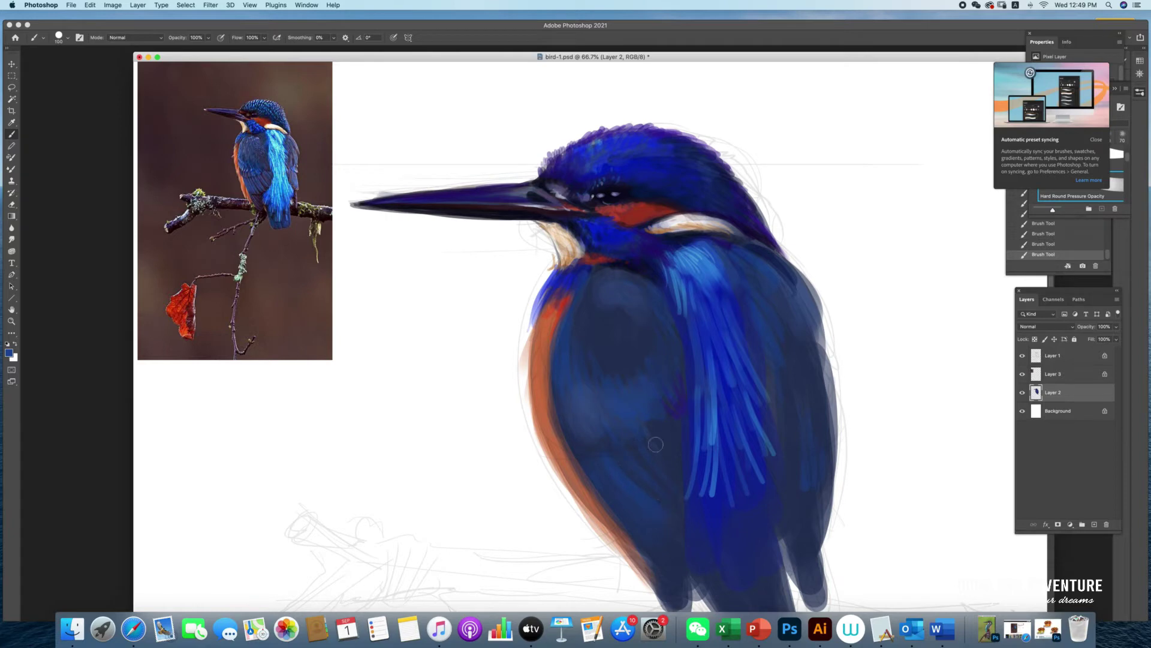
pyautogui.click(12, 122)
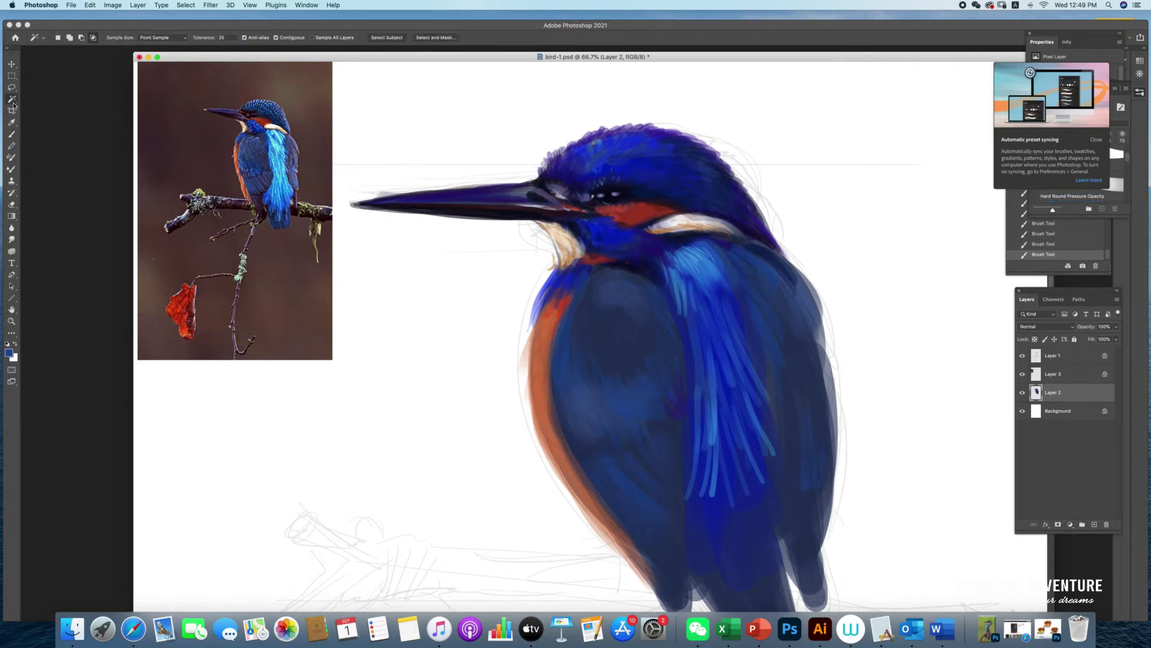
pyautogui.click(259, 200)
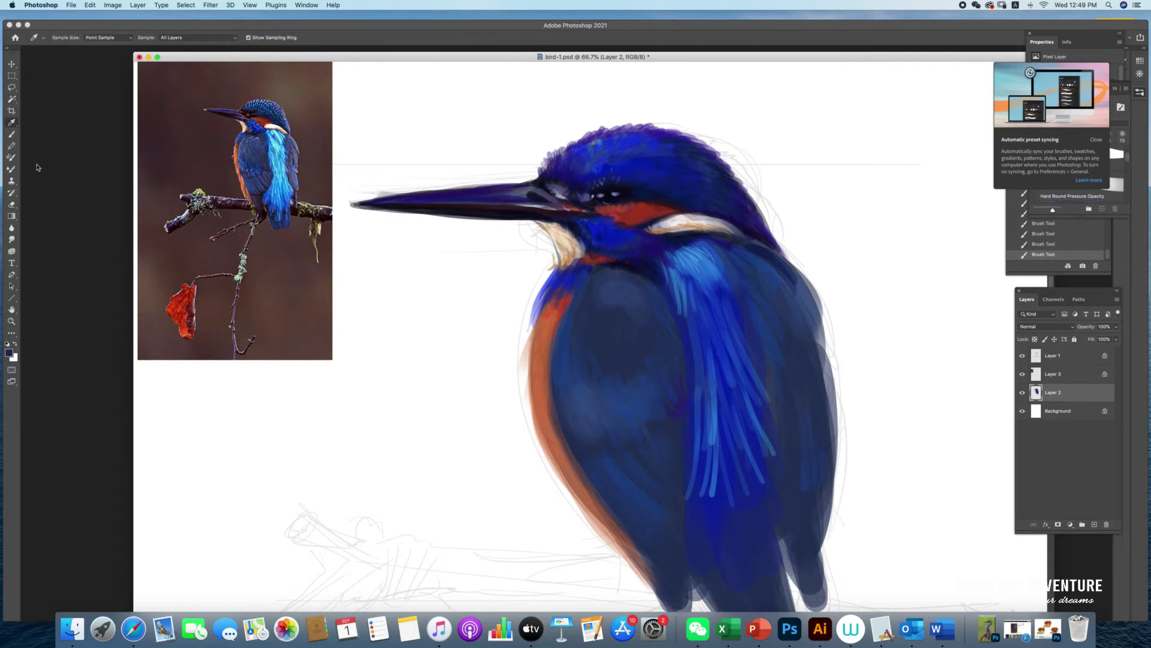
pyautogui.click(12, 135)
pyautogui.press('[')
pyautogui.press('[')
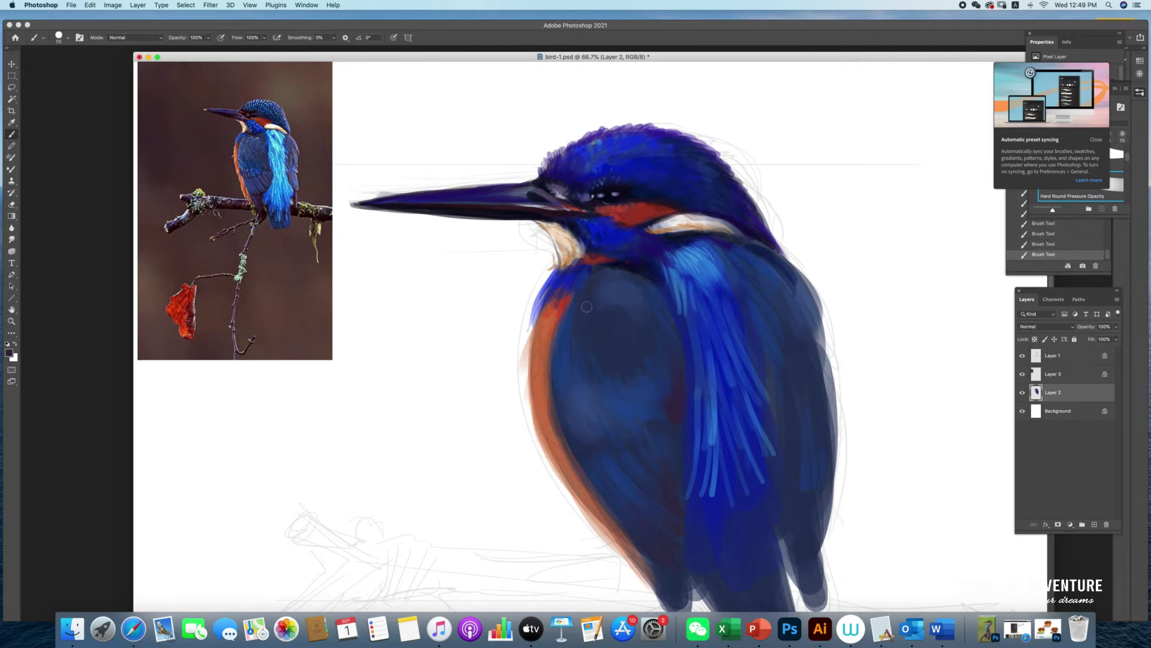
pyautogui.press(']')
pyautogui.moveTo(566, 400); pyautogui.dragTo(615, 433)
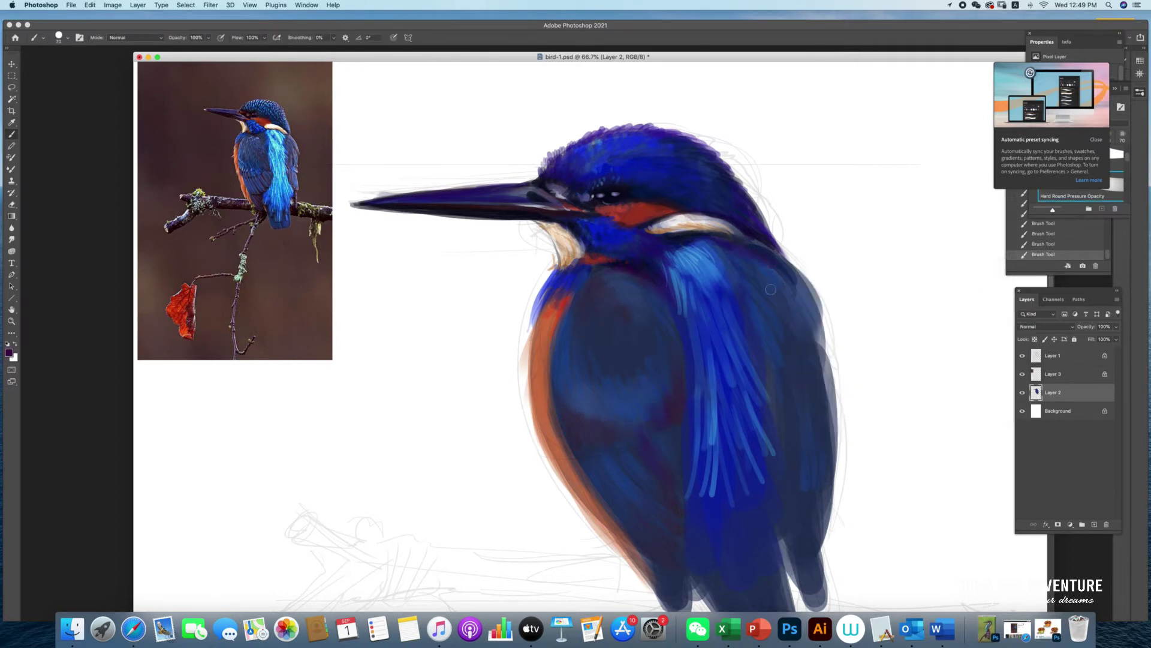
# Step: Sample dark blue from the painting and cover the red chest patch with it
pyautogui.press('i')
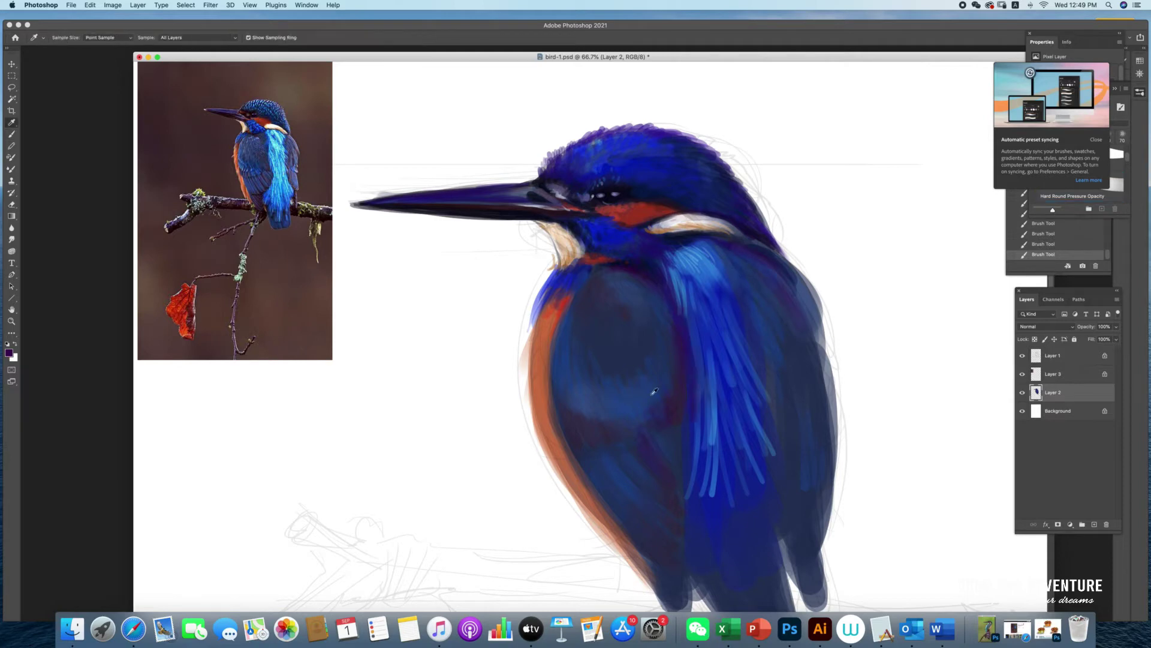
pyautogui.click(693, 344)
pyautogui.press('b')
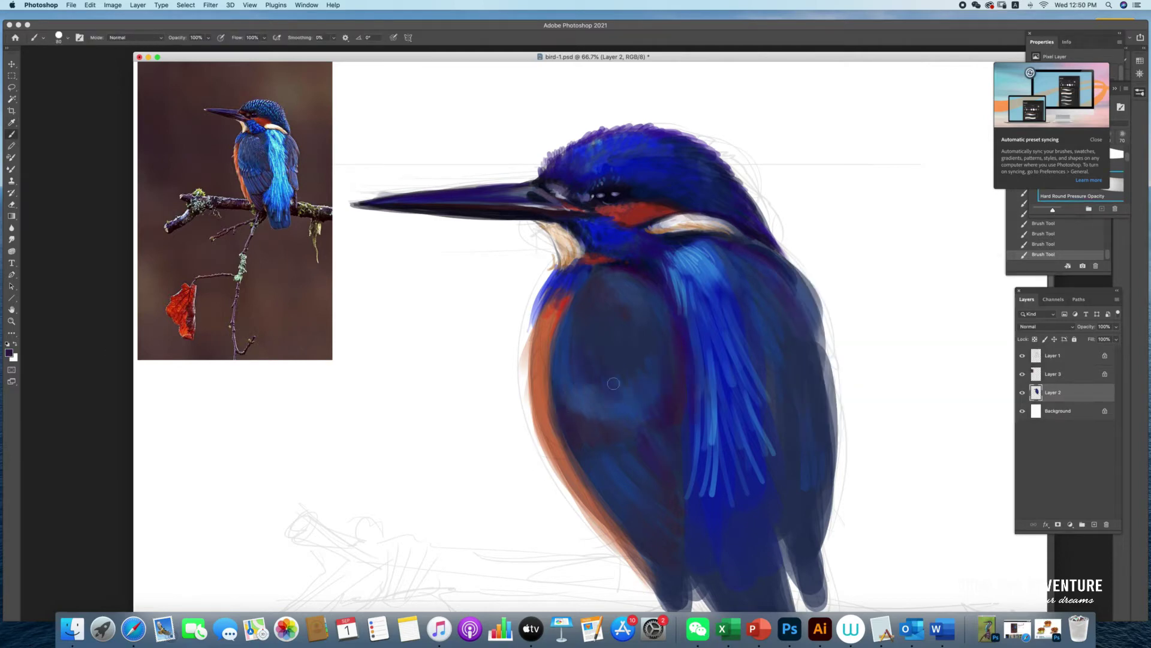
pyautogui.press(']')
pyautogui.moveTo(585, 280)
pyautogui.mouseDown()
pyautogui.moveTo(558, 312)
pyautogui.moveTo(564, 329)
pyautogui.mouseUp()
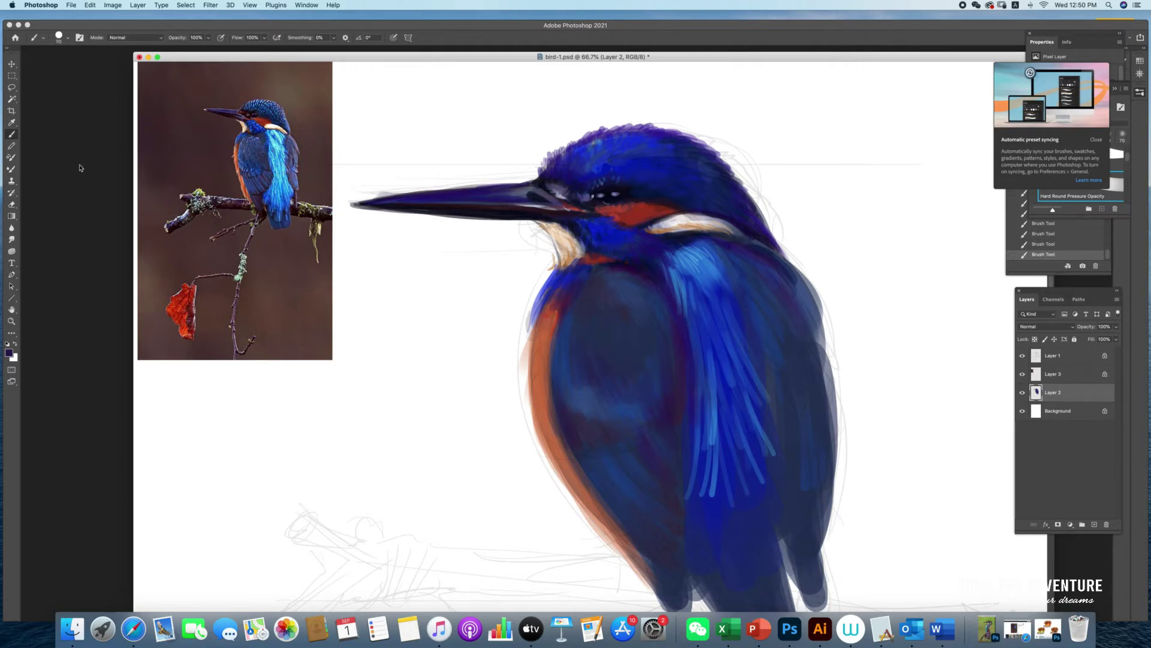
pyautogui.keyDown('alt'); pyautogui.click(239, 145); pyautogui.keyUp('alt')
pyautogui.press('[')
pyautogui.press('[')
pyautogui.press('[')
# Step: Paint small dark strokes near the throat with the sketch hidden, then set white as paint colour
pyautogui.click(1022, 374)
pyautogui.click(1023, 373)
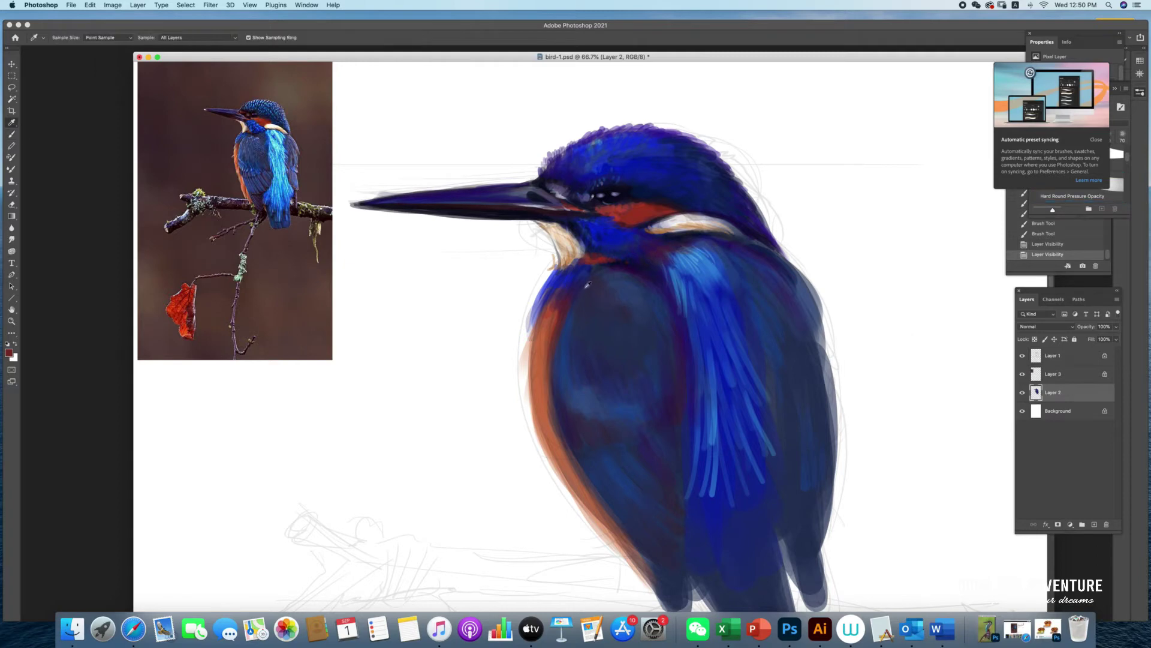
pyautogui.press('[')
pyautogui.moveTo(564, 230); pyautogui.dragTo(549, 252)
pyautogui.moveTo(558, 236); pyautogui.dragTo(551, 270)
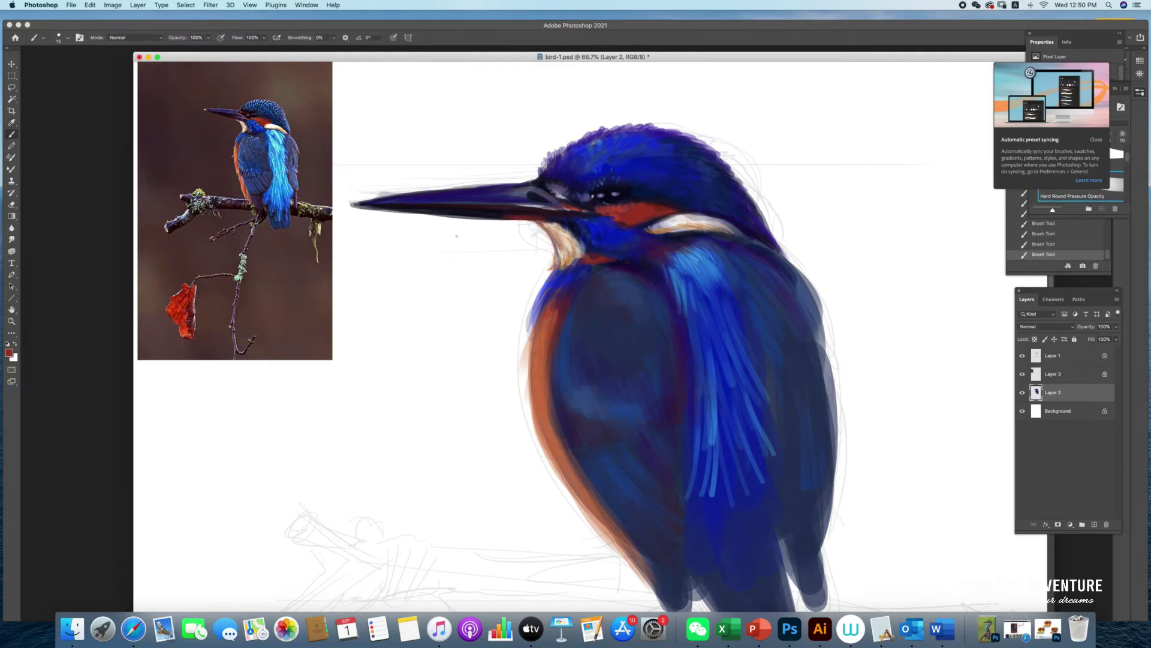
pyautogui.click(8, 353)
pyautogui.press('Return')
# Step: Zoom to 100% on the head and set a near-black paint colour for the eye
pyautogui.press('x')
pyautogui.press('super+equal')
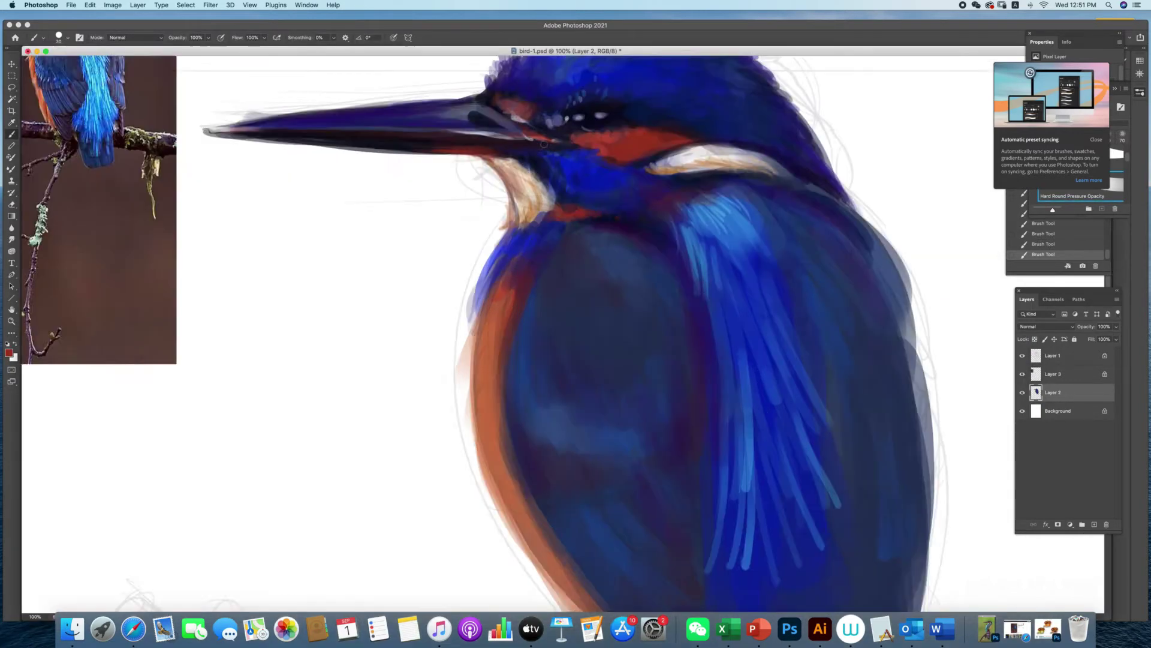
pyautogui.scroll(-2, 621, 317)
pyautogui.hscroll(2, 620, 317)
pyautogui.press('i')
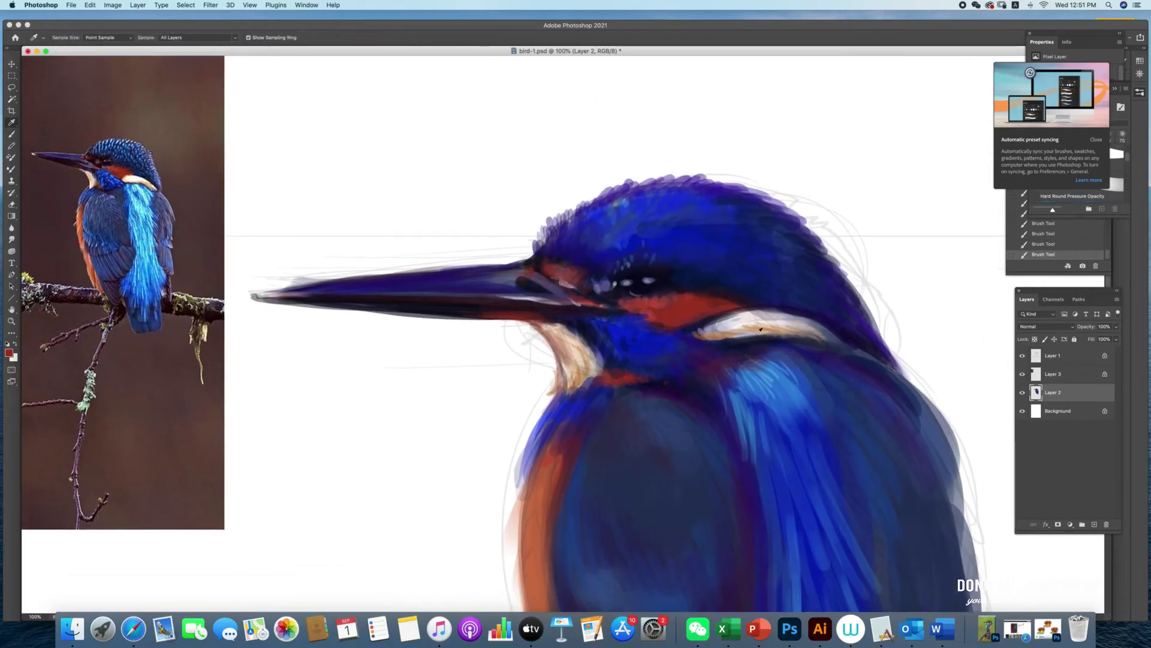
pyautogui.click(511, 276)
pyautogui.press('b')
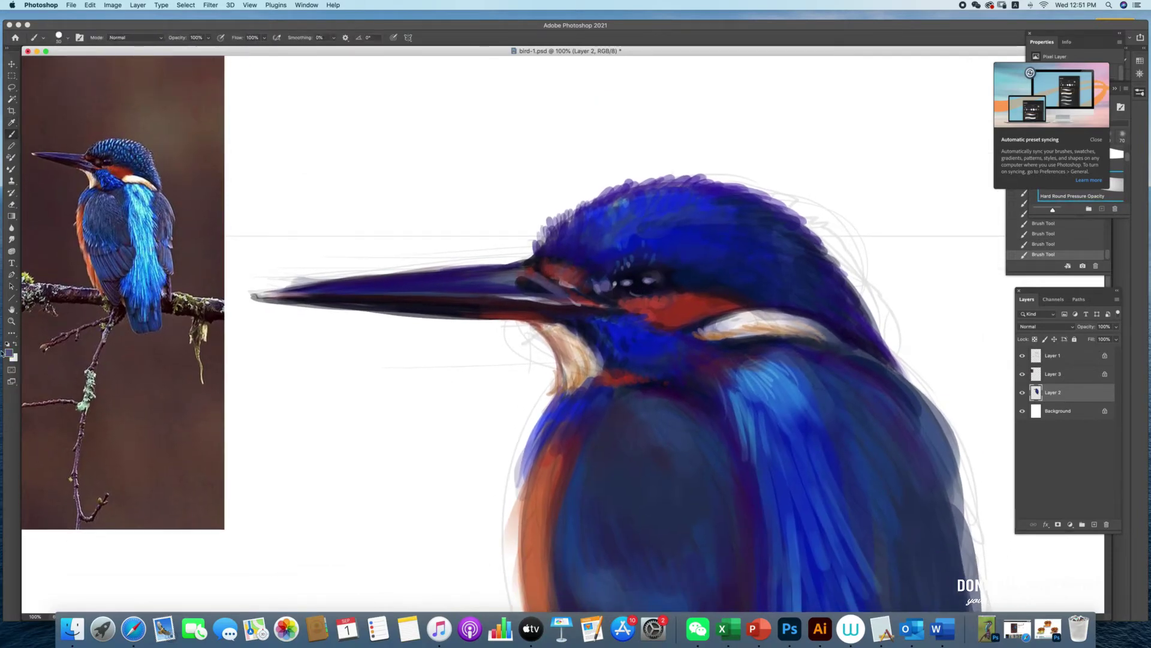
pyautogui.click(8, 352)
pyautogui.press('Return')
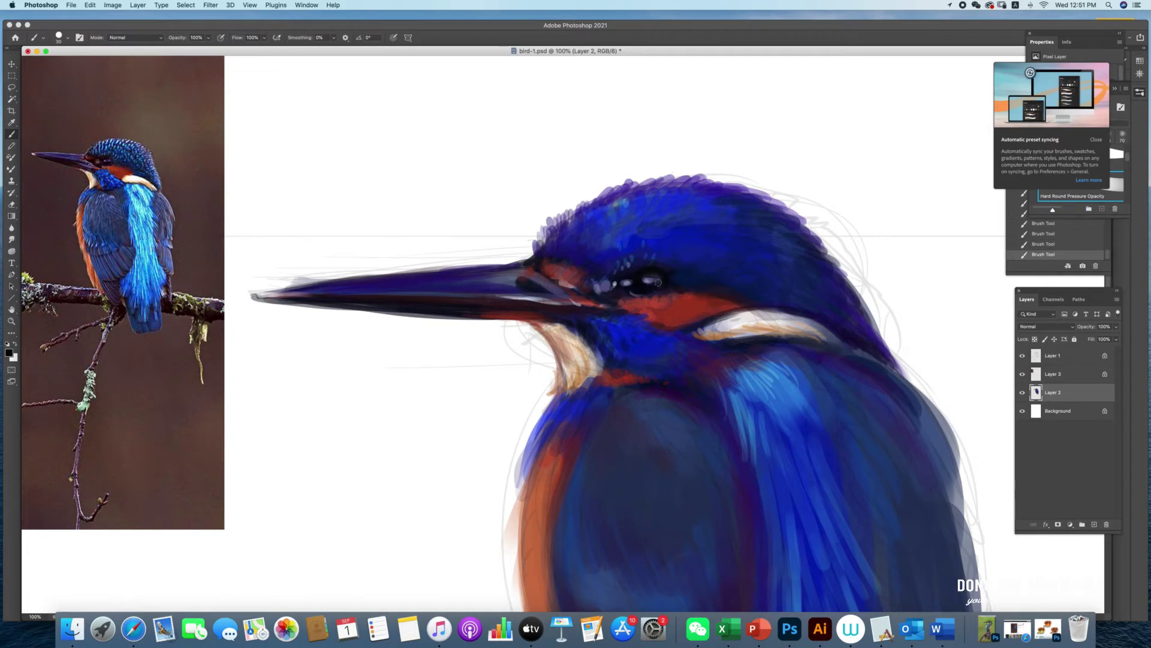
# Step: Pick a darker shade and darken below the forehead and the red cheek patch's lower edge
pyautogui.click(8, 352)
pyautogui.click(809, 300)
pyautogui.press('Return')
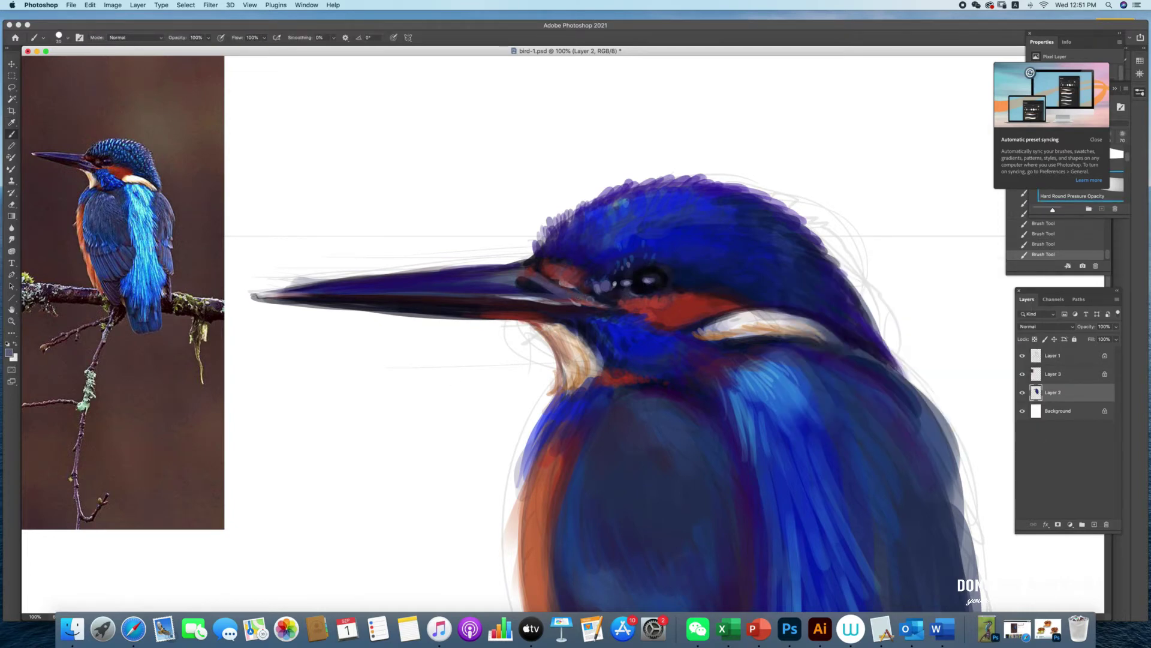
pyautogui.click(9, 353)
pyautogui.click(853, 366)
pyautogui.press('Return')
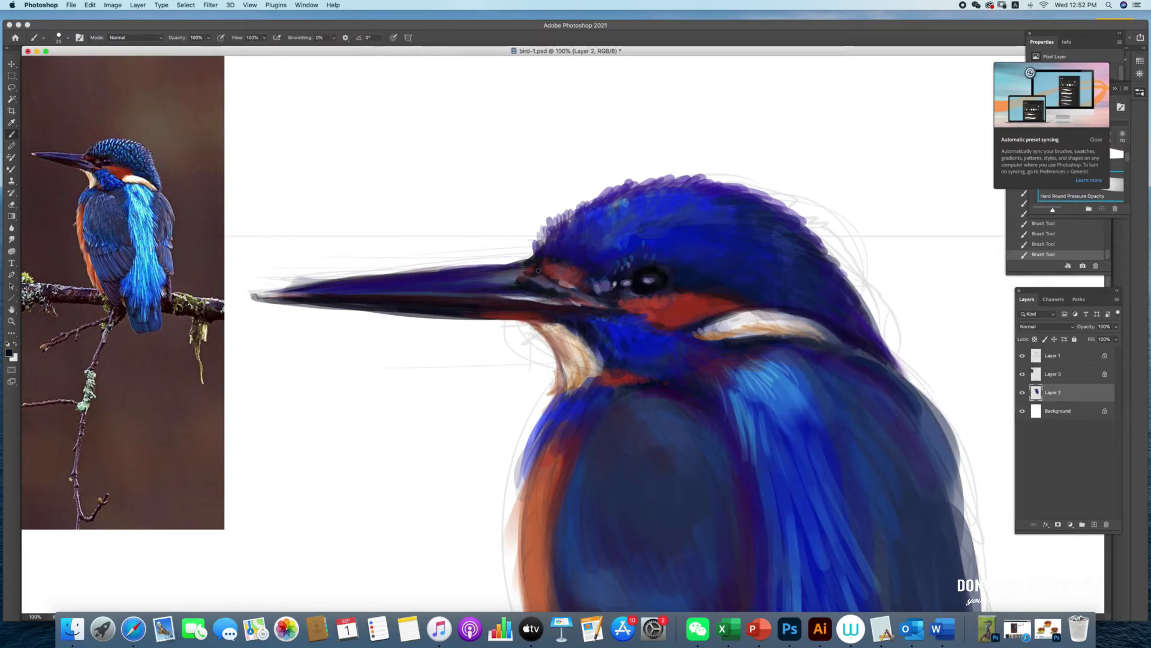
pyautogui.moveTo(538, 270)
pyautogui.mouseDown()
pyautogui.moveTo(587, 295)
pyautogui.moveTo(581, 279)
pyautogui.moveTo(635, 294)
pyautogui.mouseUp()
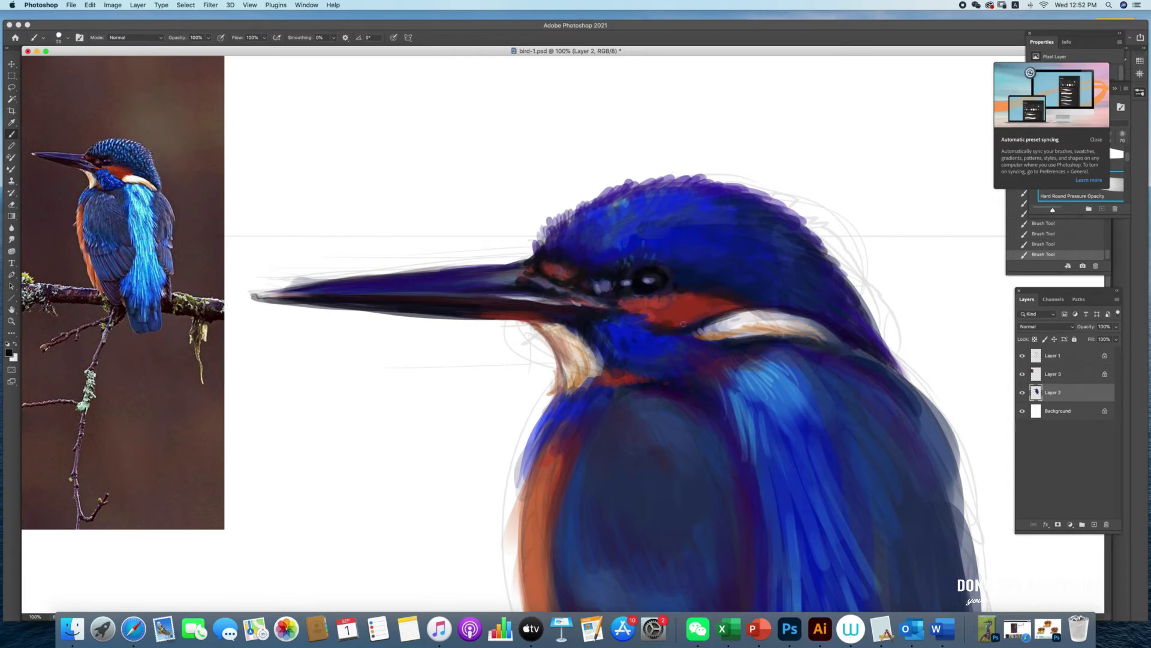
pyautogui.moveTo(675, 327); pyautogui.dragTo(744, 307)
pyautogui.press(']')
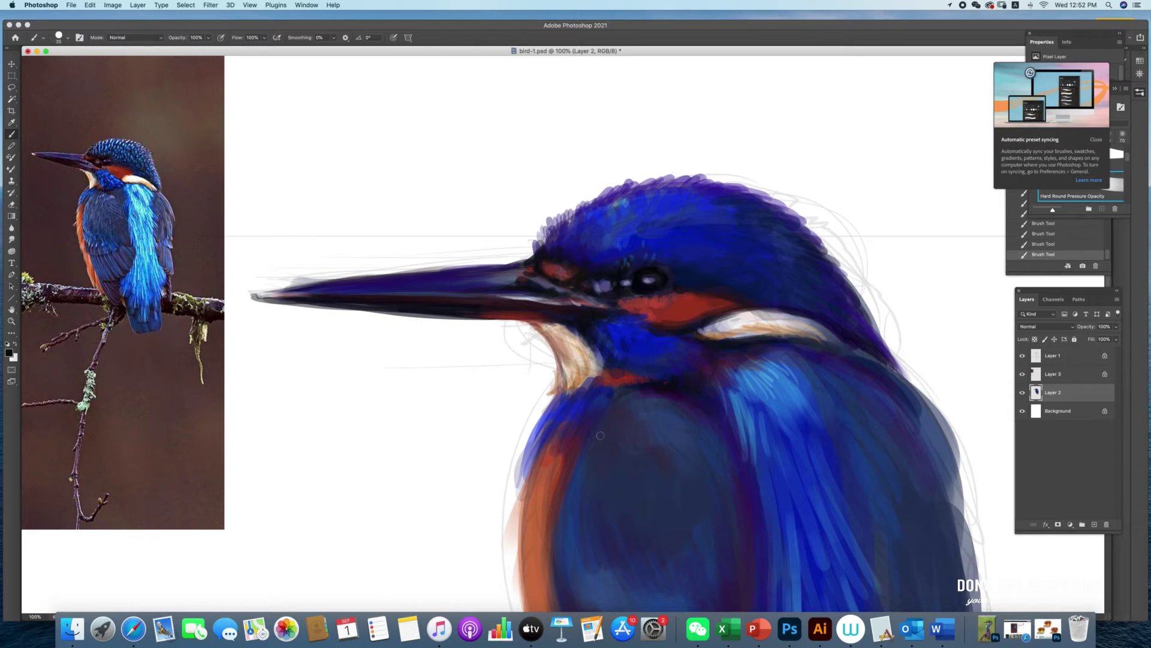
pyautogui.hotkey('ctrl', '-')
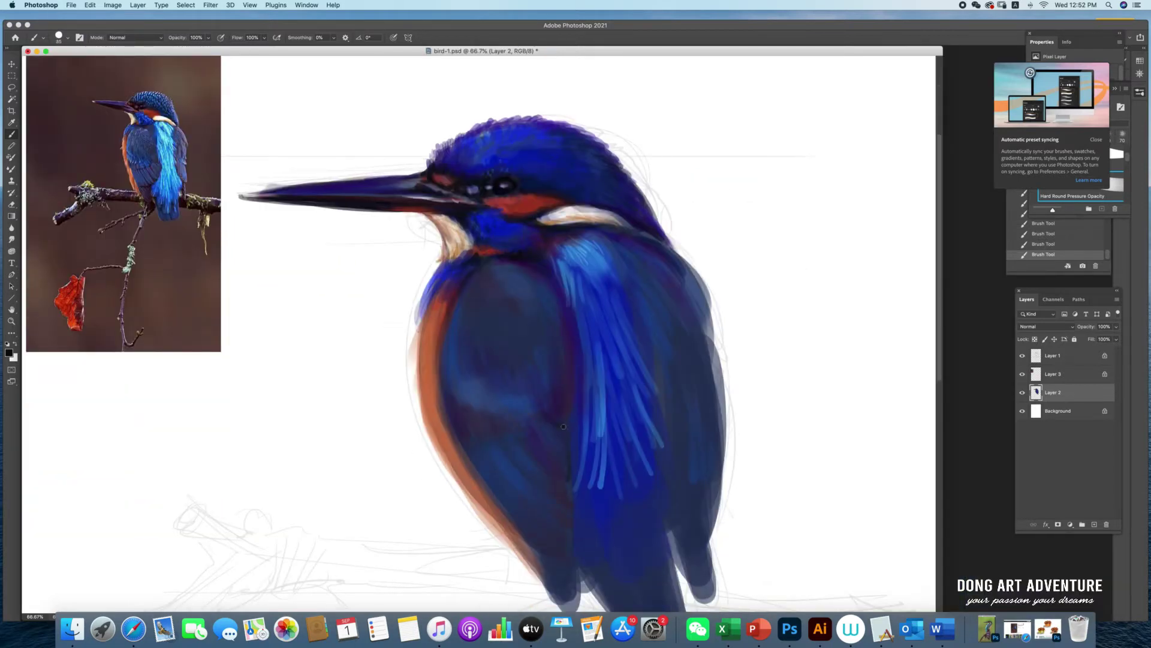
# Step: Paint dark feather strokes on the chest and lower tail, then set a new blue painting colour
pyautogui.moveTo(568, 410); pyautogui.dragTo(563, 429)
pyautogui.moveTo(532, 531)
pyautogui.mouseDown()
pyautogui.moveTo(569, 568)
pyautogui.moveTo(572, 594)
pyautogui.moveTo(573, 583)
pyautogui.mouseUp()
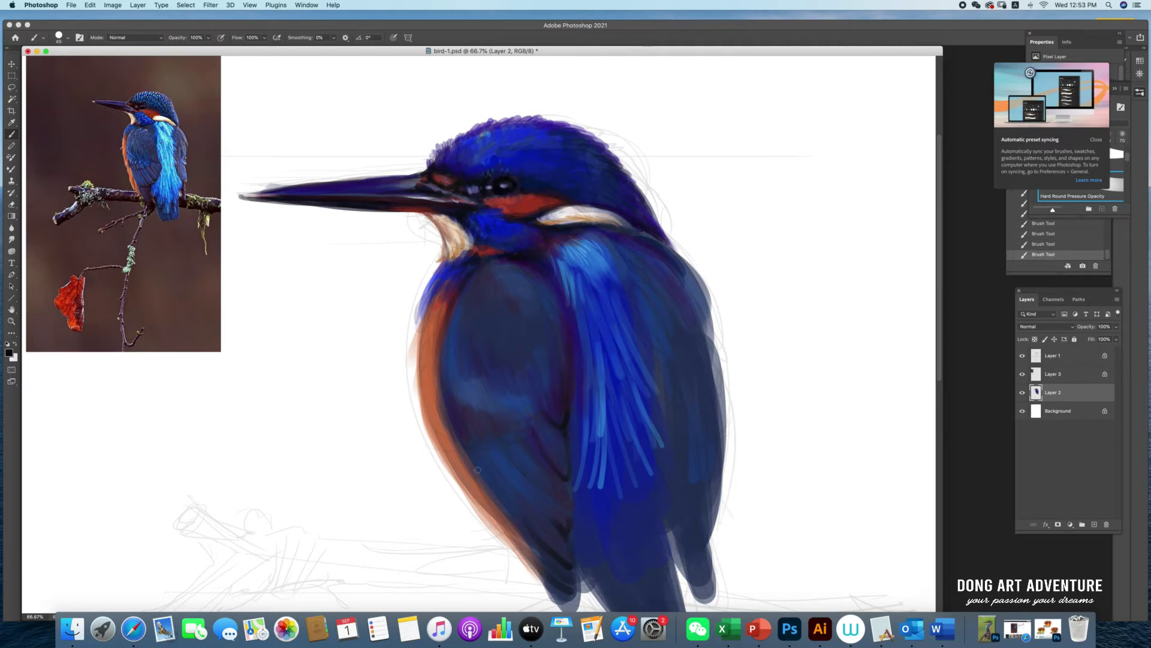
pyautogui.moveTo(477, 469); pyautogui.dragTo(575, 605)
pyautogui.click(8, 352)
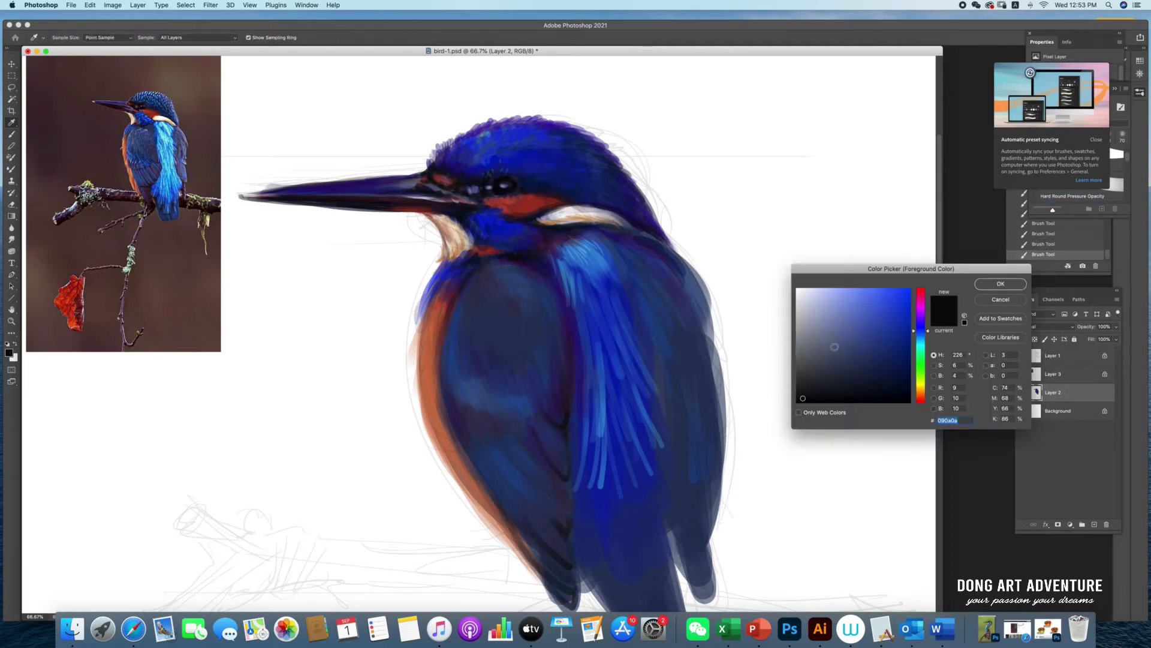
pyautogui.click(990, 285)
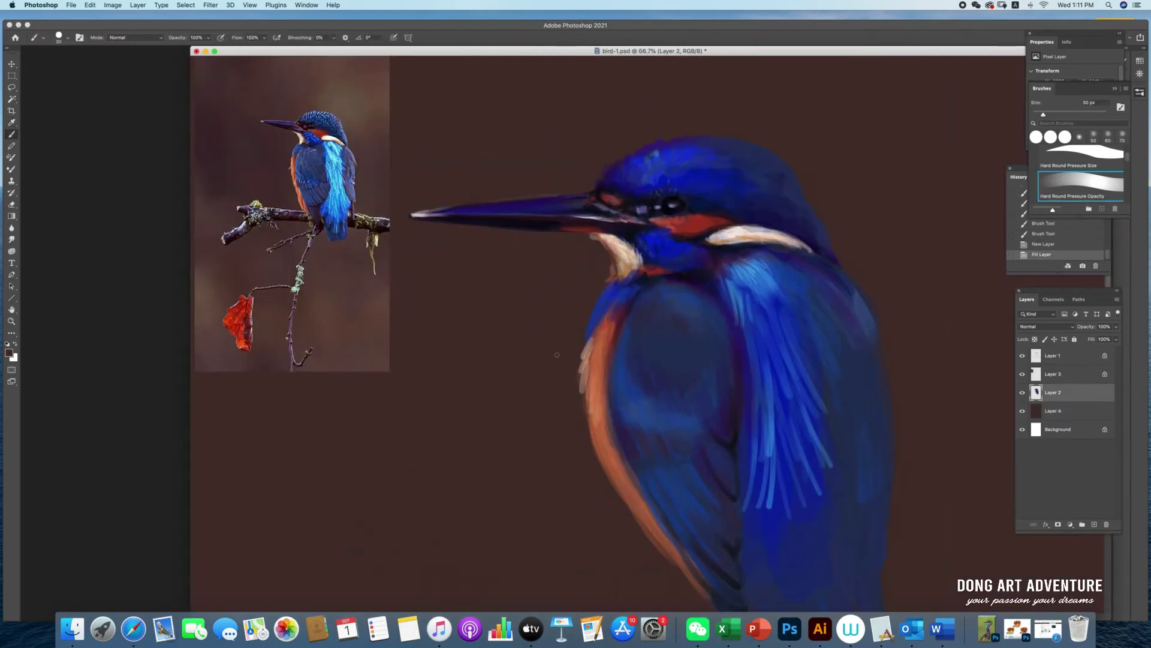
# Step: Paint orange along the left chest edge and a thin line between the orange and blue chest
pyautogui.moveTo(582, 412)
pyautogui.mouseDown()
pyautogui.moveTo(580, 393)
pyautogui.moveTo(587, 434)
pyautogui.mouseUp()
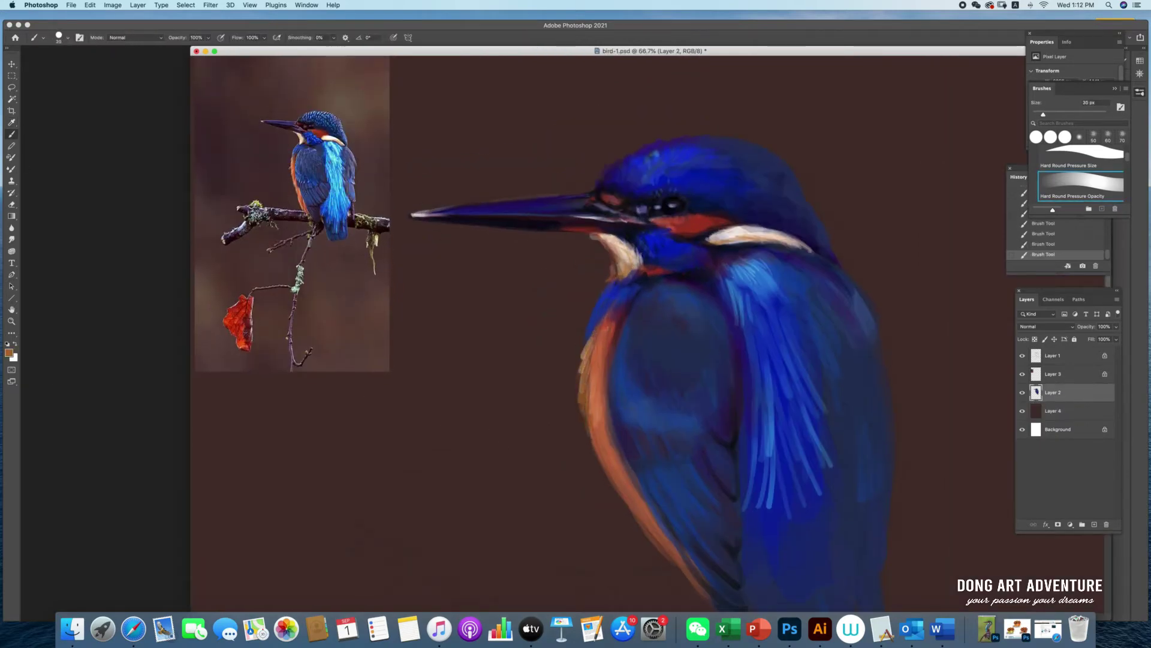
pyautogui.moveTo(600, 318); pyautogui.dragTo(583, 349)
pyautogui.scroll(-3, 528, 337)
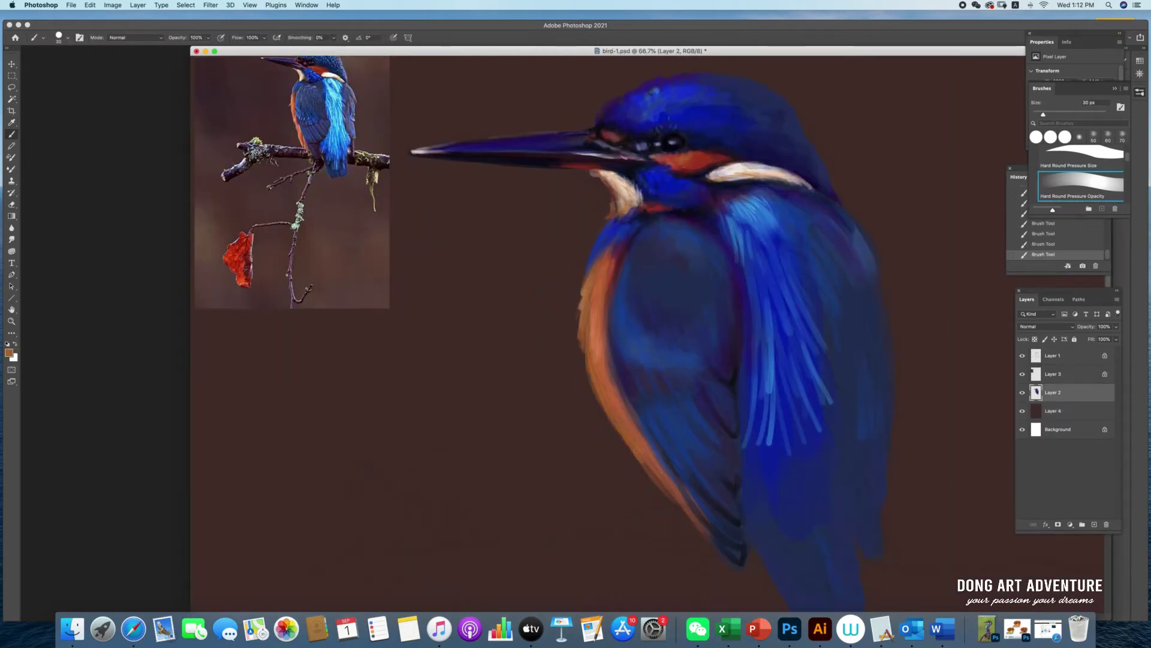
pyautogui.moveTo(638, 435); pyautogui.dragTo(657, 489)
pyautogui.moveTo(608, 372); pyautogui.dragTo(598, 294)
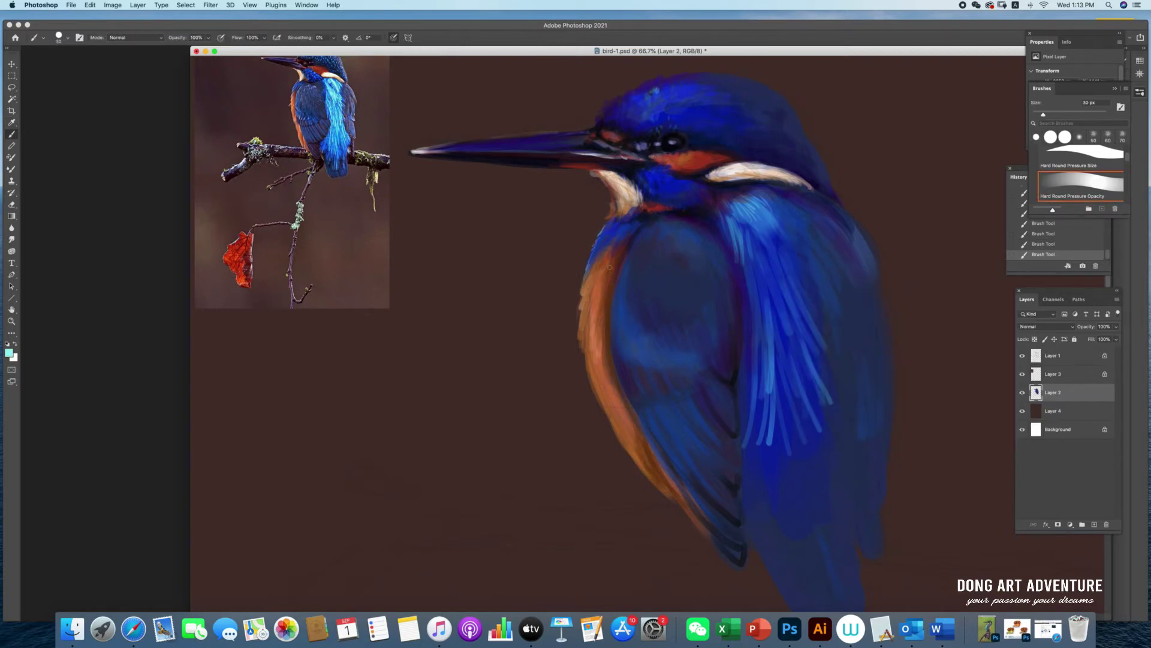
pyautogui.scroll(3, 605, 264)
# Step: At 100% zoom, add dark navy strokes along the throat and brighten the orange below the eye
pyautogui.press('super+1')
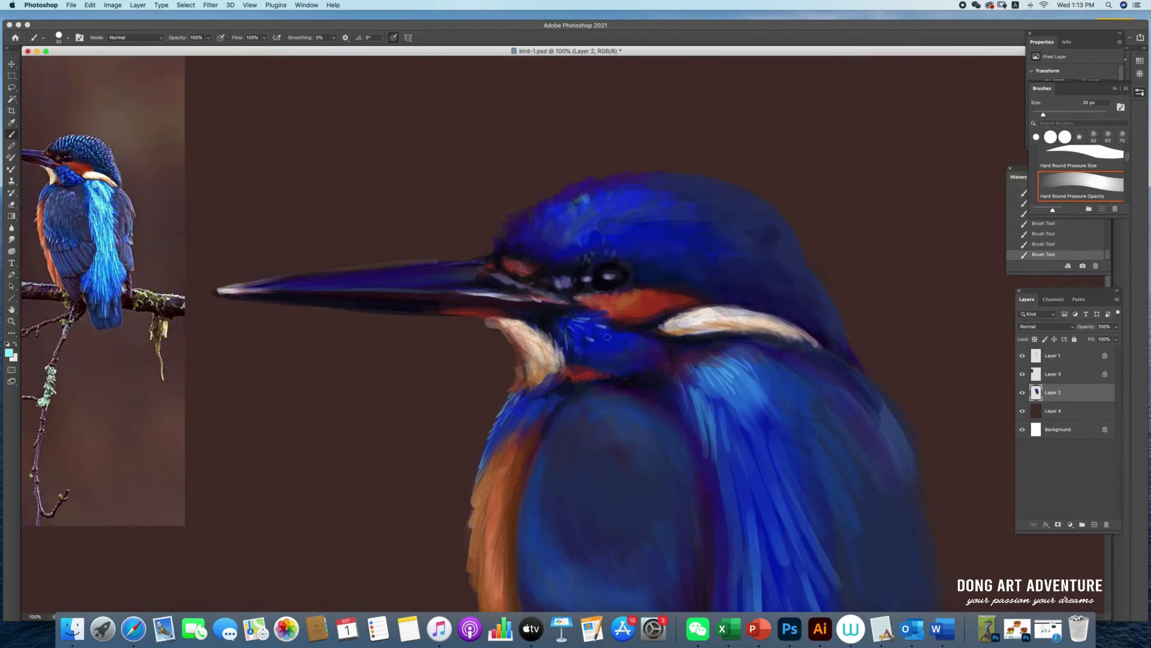
pyautogui.keyDown('alt'); pyautogui.click(595, 355); pyautogui.keyUp('alt')
pyautogui.moveTo(578, 315); pyautogui.dragTo(564, 378)
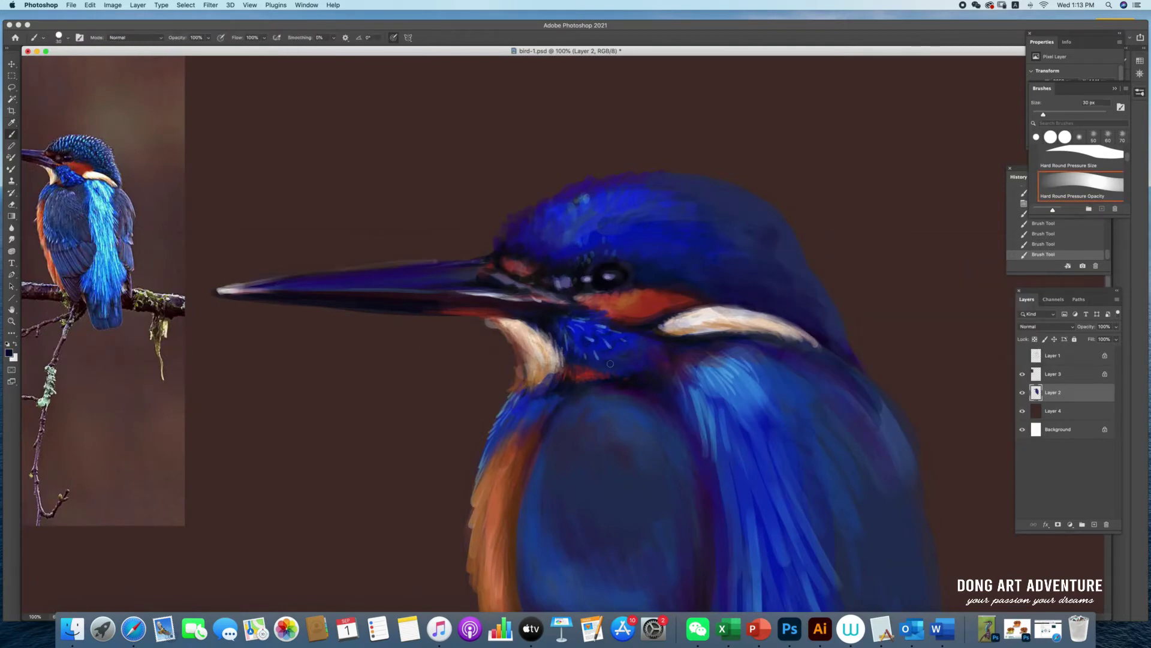
pyautogui.keyDown('alt'); pyautogui.click(585, 294); pyautogui.keyUp('alt')
pyautogui.moveTo(610, 317); pyautogui.dragTo(644, 319)
# Step: Paint light cream strokes on the throat and sample orange-red and near-black colours
pyautogui.keyDown('alt'); pyautogui.click(509, 348); pyautogui.keyUp('alt')
pyautogui.press('[')
pyautogui.moveTo(510, 326); pyautogui.dragTo(475, 318)
pyautogui.press(']')
pyautogui.press(']')
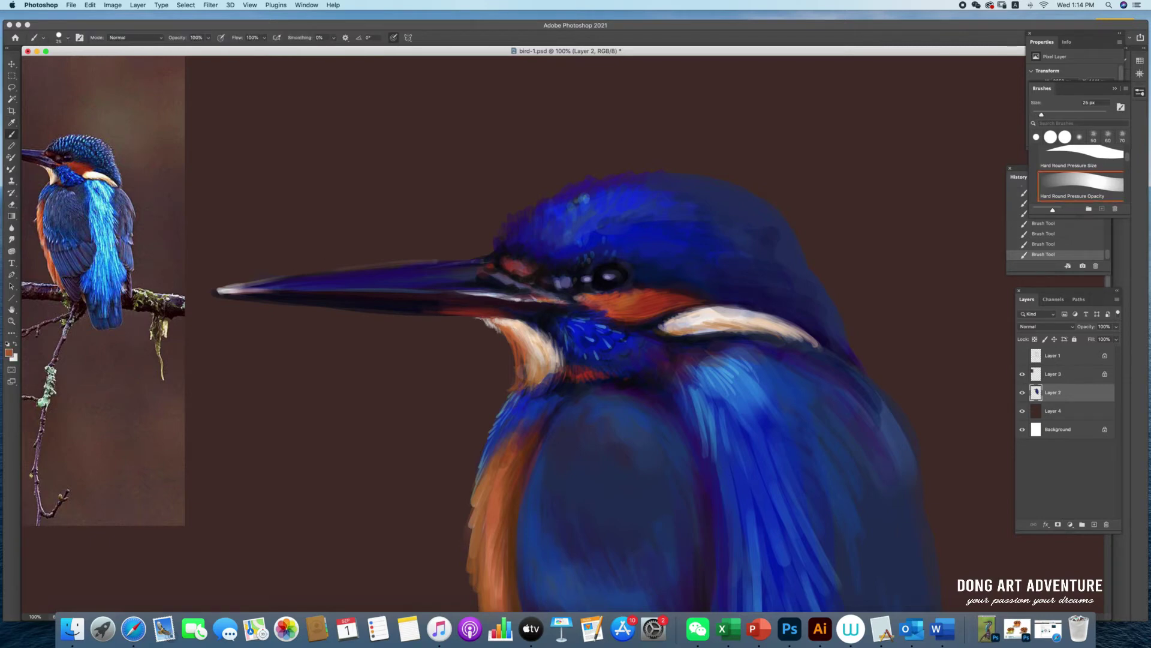
pyautogui.keyDown('alt'); pyautogui.click(519, 274); pyautogui.keyUp('alt')
pyautogui.press('[')
pyautogui.keyDown('alt'); pyautogui.click(507, 249); pyautogui.keyUp('alt')
pyautogui.press(']')
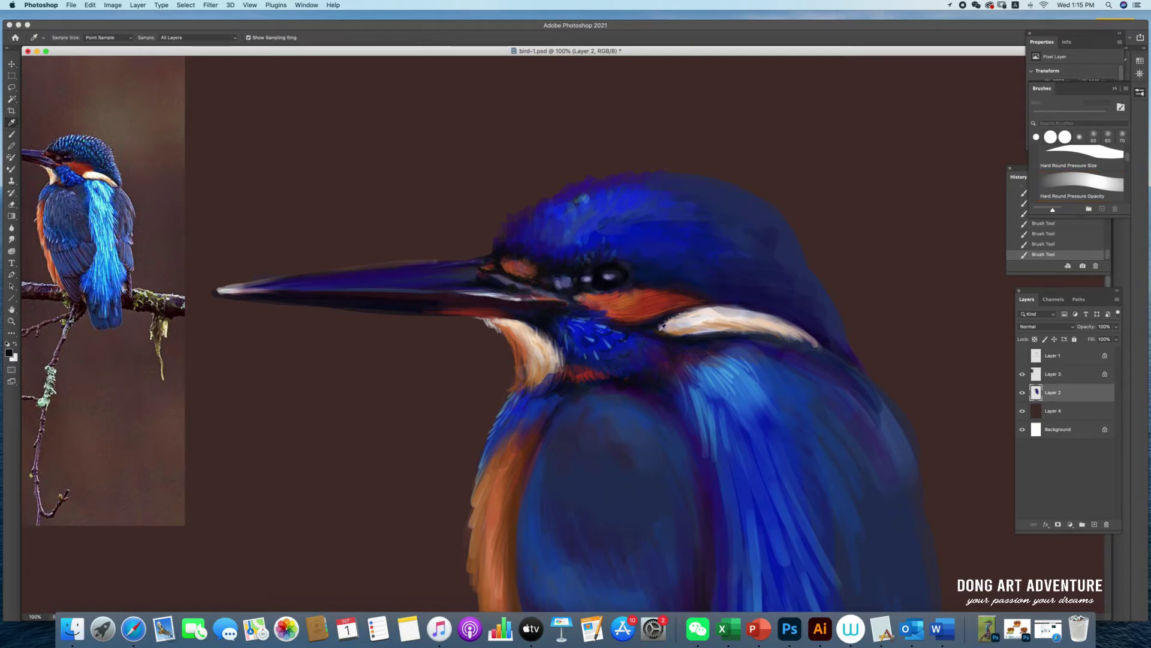
pyautogui.keyDown('alt'); pyautogui.click(543, 303); pyautogui.keyUp('alt')
pyautogui.press('[')
# Step: Add small blue strokes on top of the head and light highlights along the bill's edges
pyautogui.hscroll(-3, 483, 289)
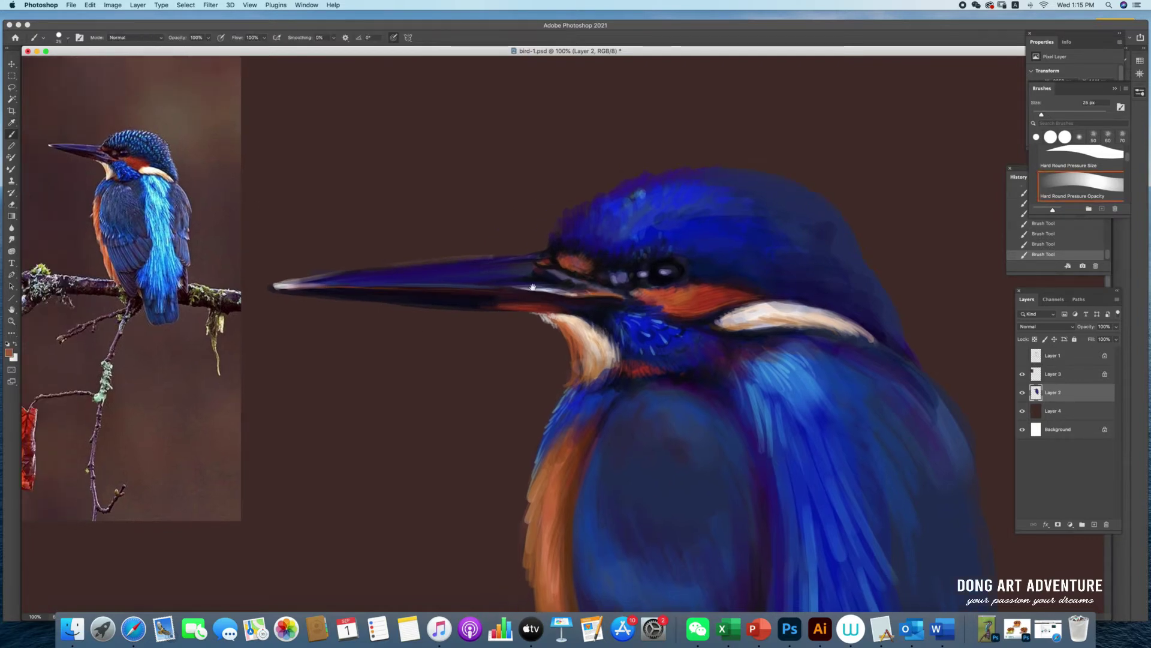
pyautogui.moveTo(532, 287); pyautogui.dragTo(481, 294)
pyautogui.keyDown('alt'); pyautogui.click(589, 200); pyautogui.keyUp('alt')
pyautogui.moveTo(504, 249)
pyautogui.mouseDown()
pyautogui.moveTo(516, 217)
pyautogui.moveTo(601, 236)
pyautogui.mouseUp()
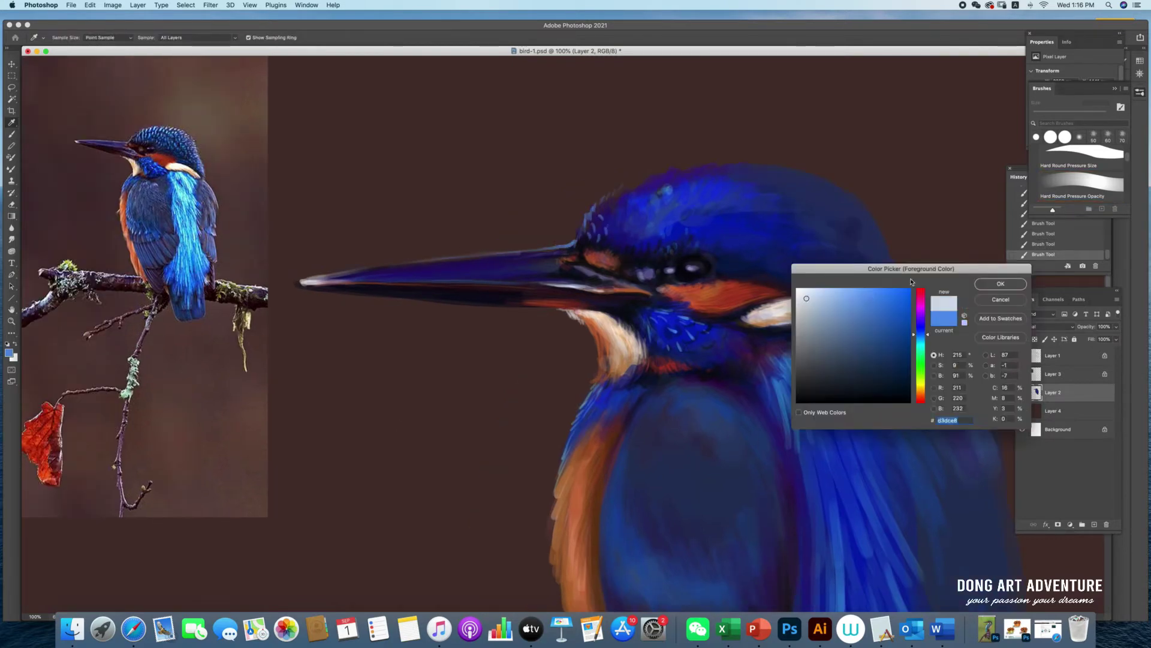
pyautogui.moveTo(354, 282)
pyautogui.mouseDown()
pyautogui.moveTo(606, 273)
pyautogui.moveTo(488, 257)
pyautogui.mouseUp()
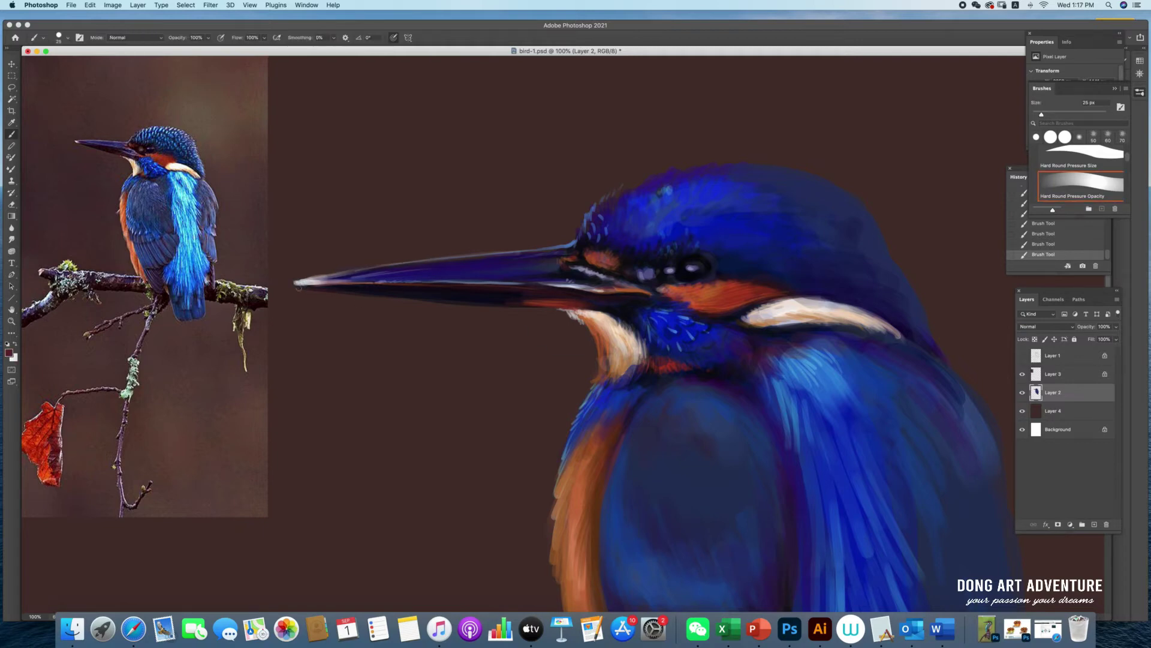
pyautogui.moveTo(570, 243); pyautogui.dragTo(496, 259)
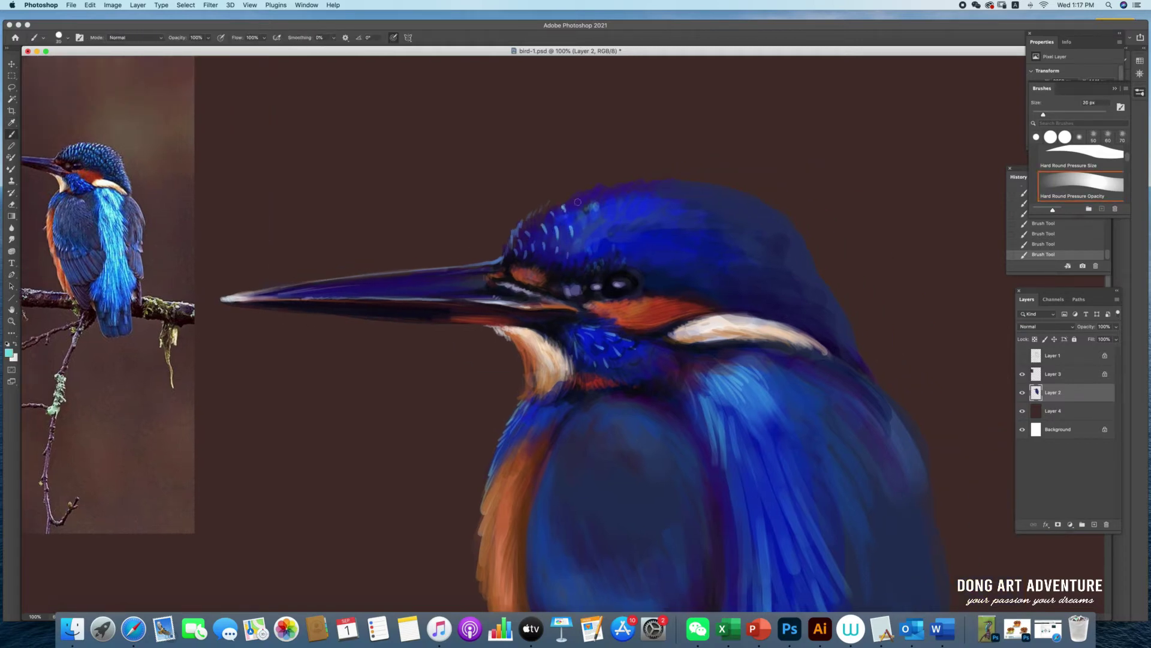
# Step: Paint a short light-cyan stroke on the crown and set light cyan as the painting colour
pyautogui.moveTo(582, 213)
pyautogui.mouseDown()
pyautogui.moveTo(575, 197)
pyautogui.moveTo(627, 180)
pyautogui.mouseUp()
pyautogui.keyDown('alt'); pyautogui.click(567, 220); pyautogui.keyUp('alt')
pyautogui.press(']')
pyautogui.press(']')
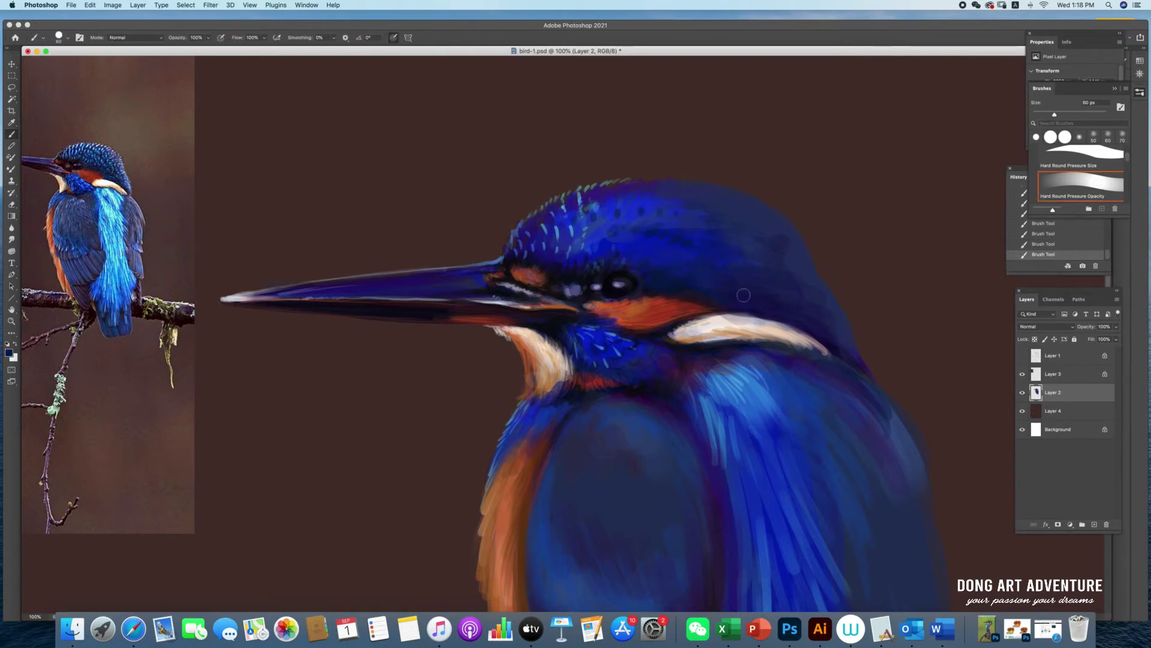
pyautogui.press('[')
pyautogui.keyDown('alt'); pyautogui.click(110, 195); pyautogui.keyUp('alt')
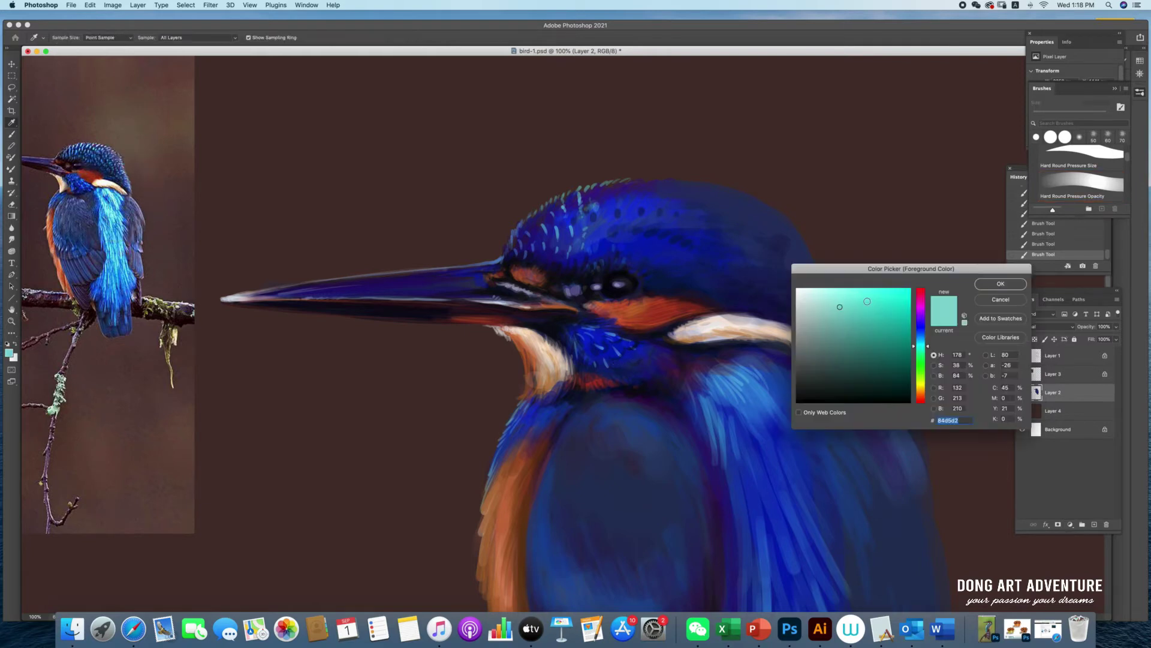
# Step: Dab light cyan speckles all across the crown, including its upper-right area
pyautogui.click(599, 229)
pyautogui.press('[')
pyautogui.click(650, 180)
pyautogui.click(629, 252)
pyautogui.click(677, 270)
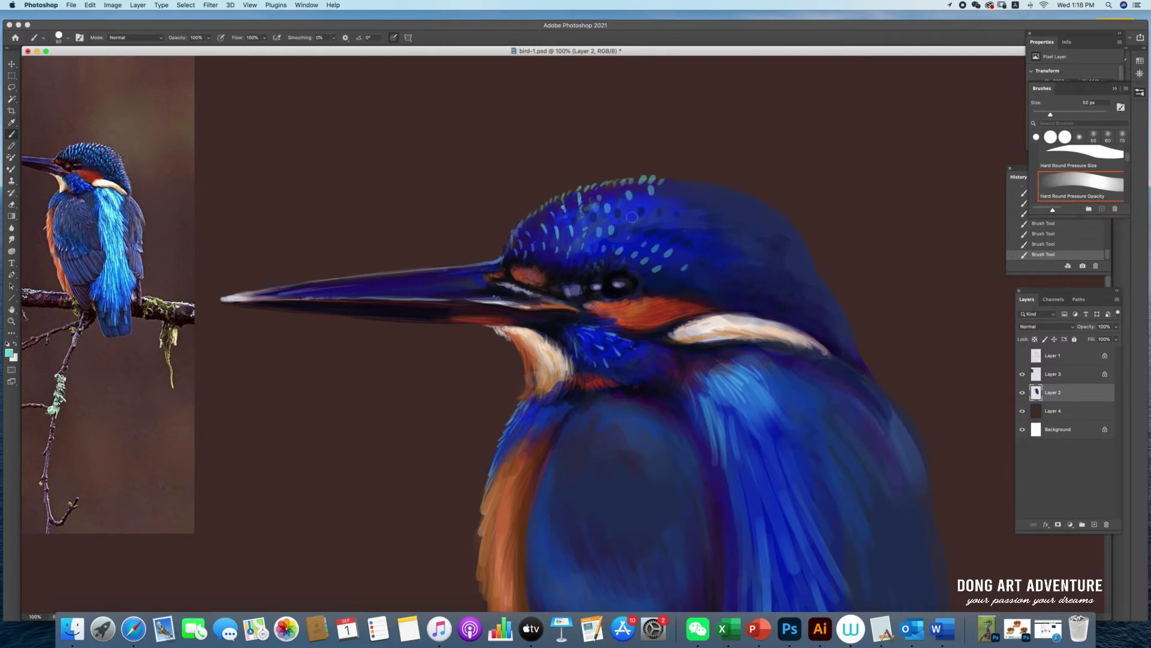
pyautogui.click(632, 216)
pyautogui.click(717, 212)
pyautogui.click(675, 199)
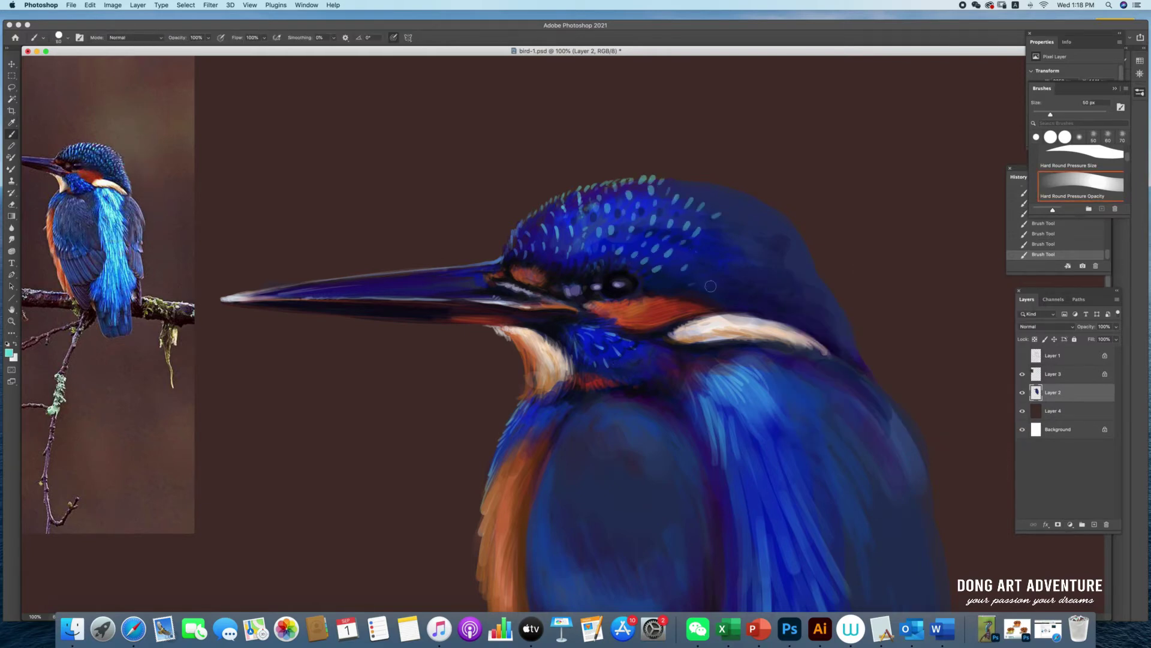
pyautogui.click(720, 247)
pyautogui.click(767, 271)
pyautogui.click(783, 308)
# Step: Choose a dark blue and darken the outline at the back of the head and neck
pyautogui.click(752, 242)
pyautogui.keyDown('alt'); pyautogui.click(748, 216); pyautogui.keyUp('alt')
pyautogui.moveTo(802, 252); pyautogui.dragTo(853, 359)
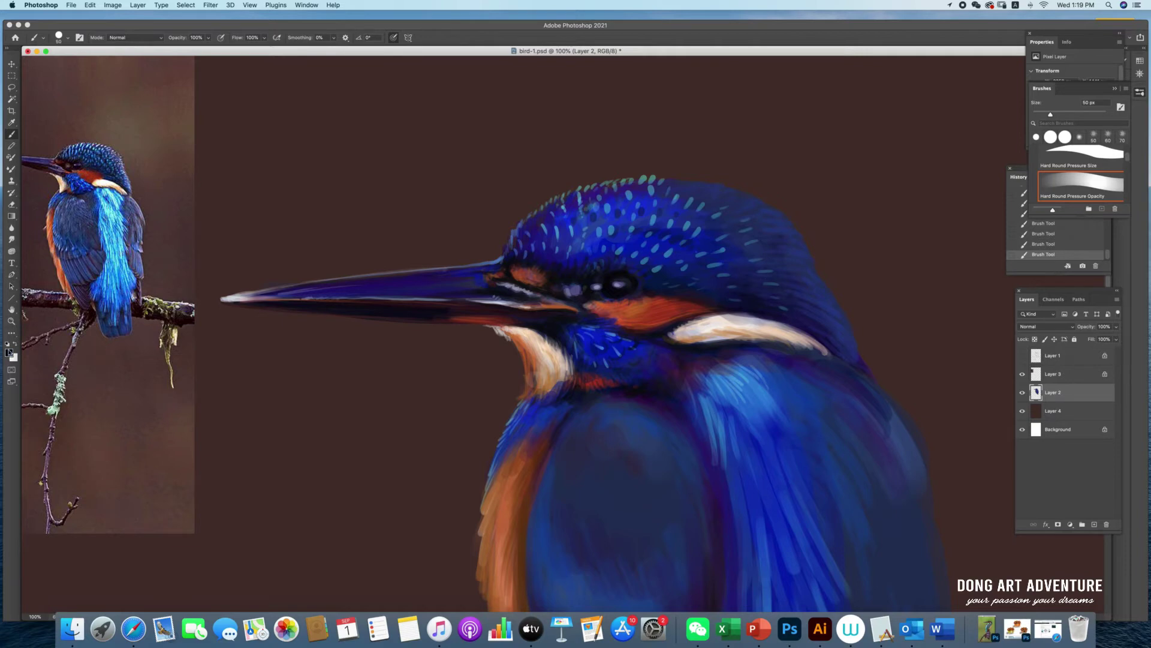
pyautogui.click(9, 353)
pyautogui.press('Return')
# Step: Pick a lighter blue and dab light blue spots and marks on the head
pyautogui.click(9, 353)
pyautogui.click(1010, 278)
pyautogui.click(750, 260)
pyautogui.moveTo(798, 288); pyautogui.dragTo(789, 313)
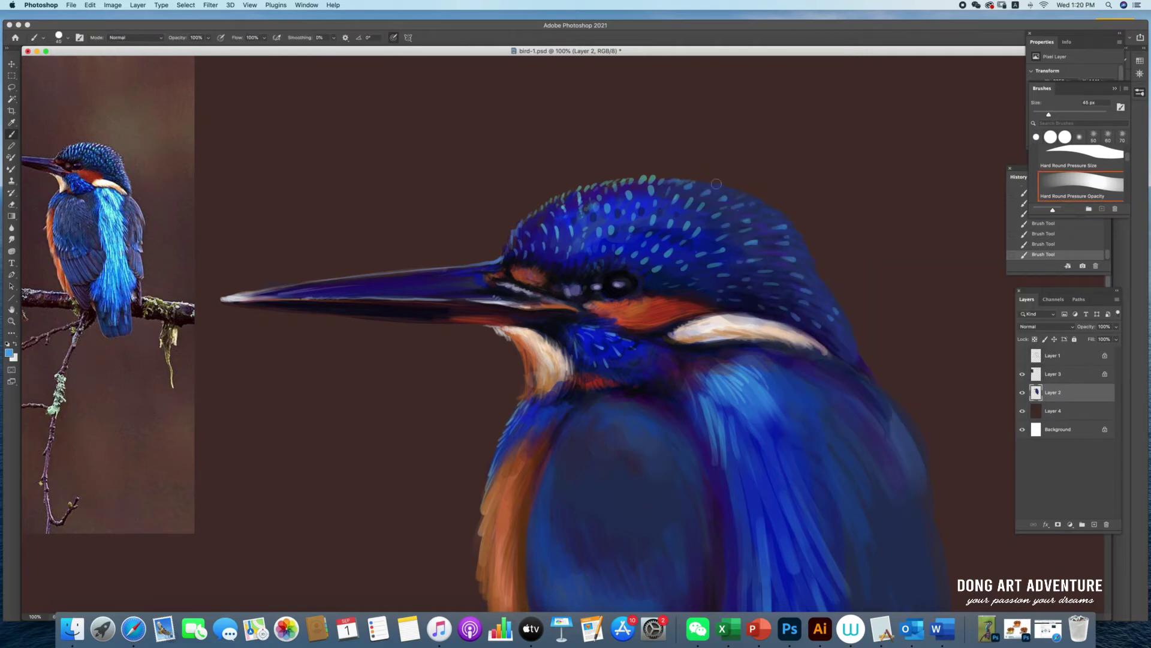
pyautogui.press('[')
pyautogui.press('super+minus')
pyautogui.press('super+equal')
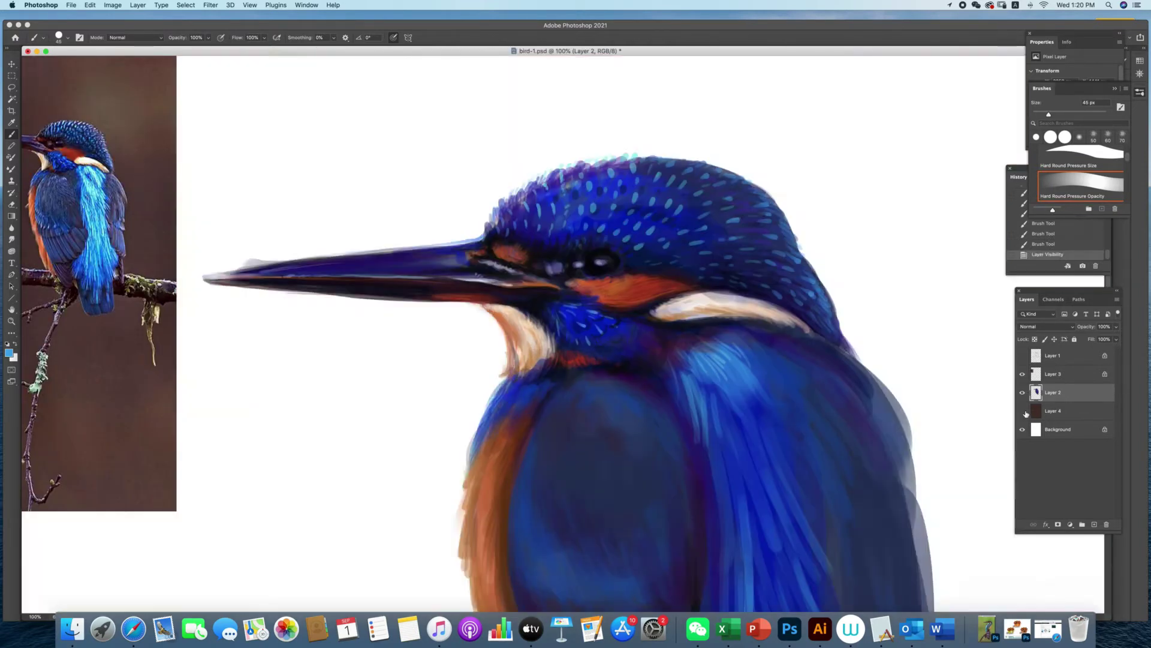
# Step: Switch to white and add bright highlights near the eye and on the white cheek patch
pyautogui.press('[')
pyautogui.press('[')
pyautogui.press('[')
pyautogui.press('x')
pyautogui.press('[')
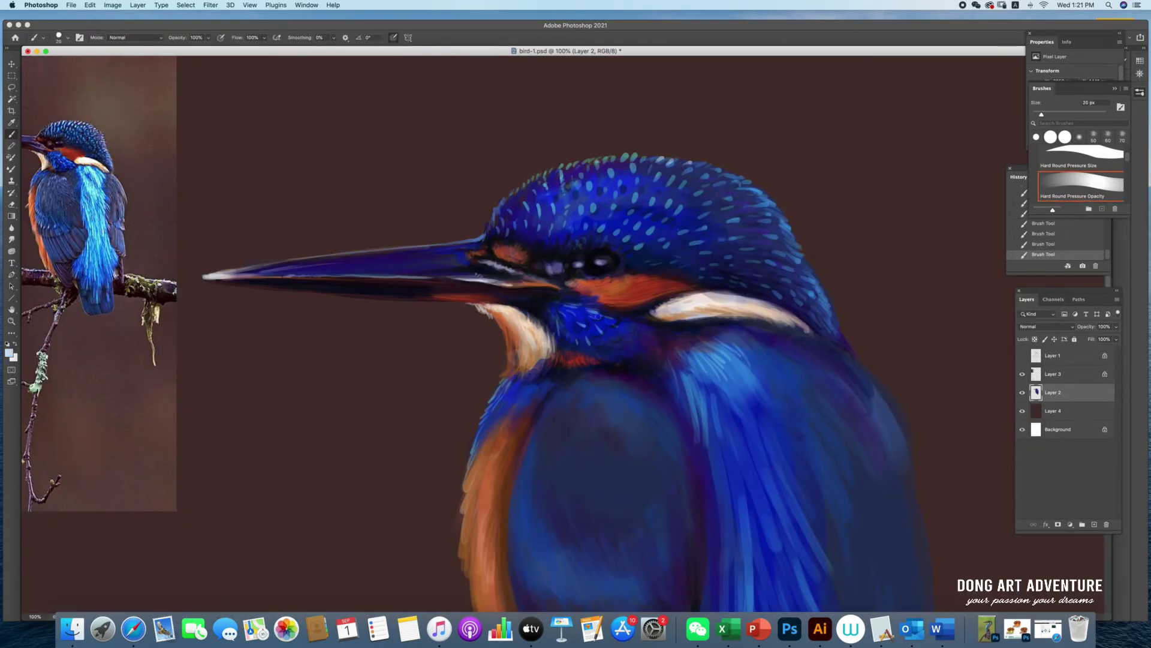
pyautogui.moveTo(584, 303); pyautogui.dragTo(636, 327)
pyautogui.moveTo(561, 281); pyautogui.dragTo(527, 285)
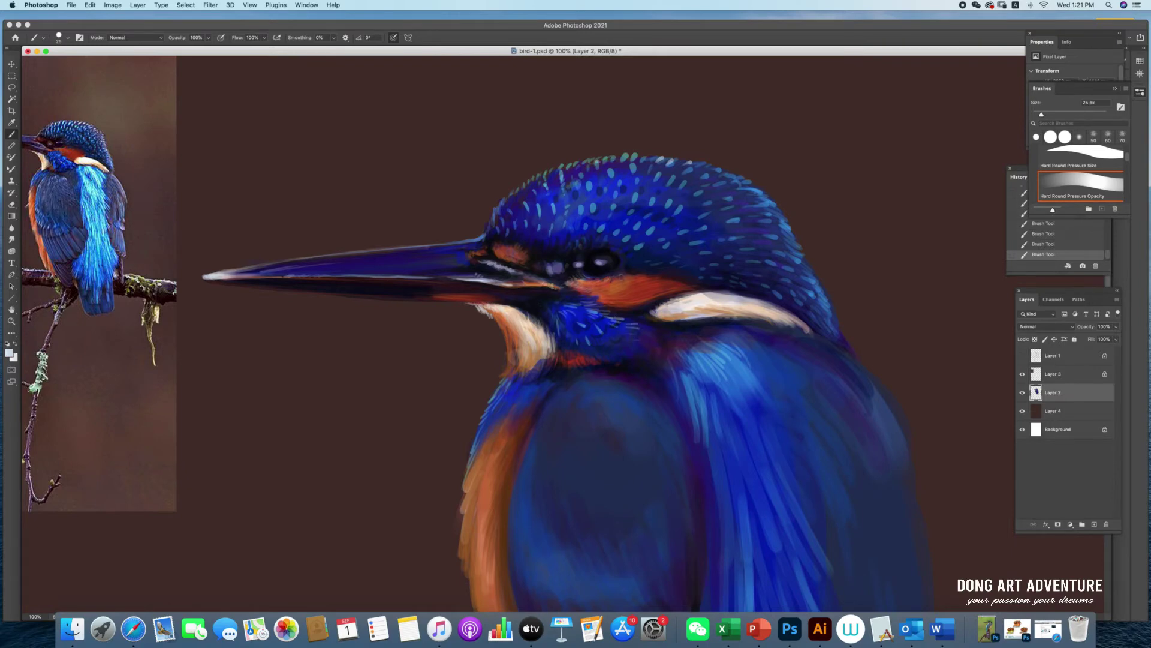
pyautogui.press('super+minus')
pyautogui.moveTo(595, 314); pyautogui.dragTo(609, 318)
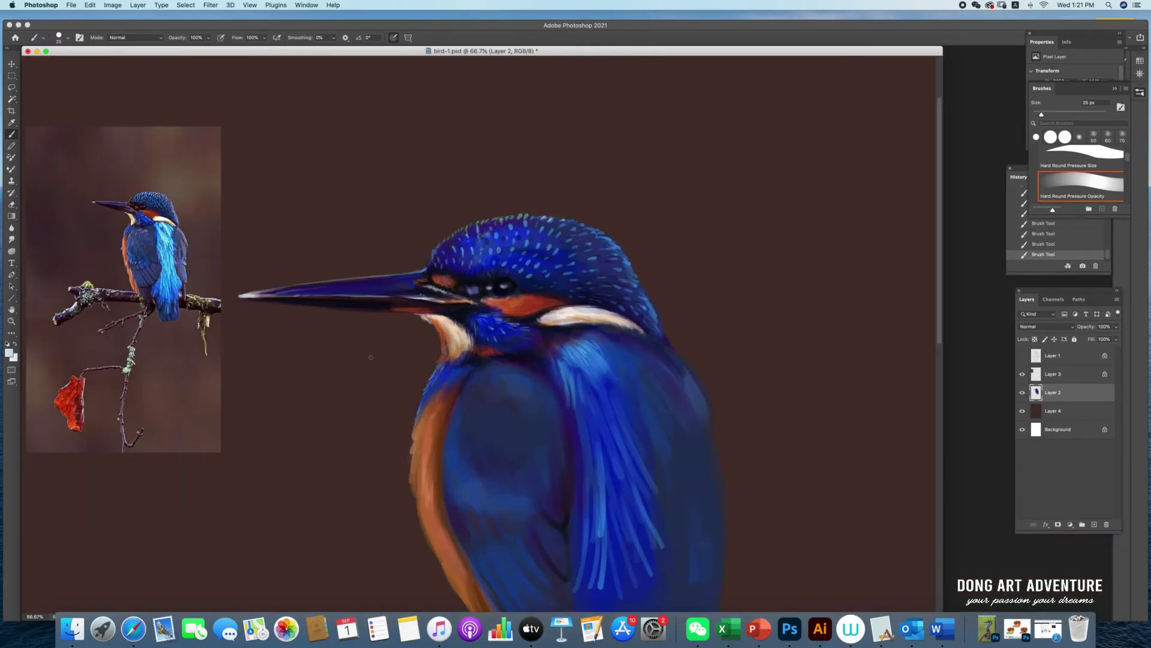
# Step: Sample a light blue, then set a dark blue and a lighter blue as painting colour
pyautogui.keyDown('alt'); pyautogui.click(528, 331); pyautogui.keyUp('alt')
pyautogui.press(']')
pyautogui.press(']')
pyautogui.click(9, 352)
pyautogui.click(535, 342)
pyautogui.press('Return')
pyautogui.press(']')
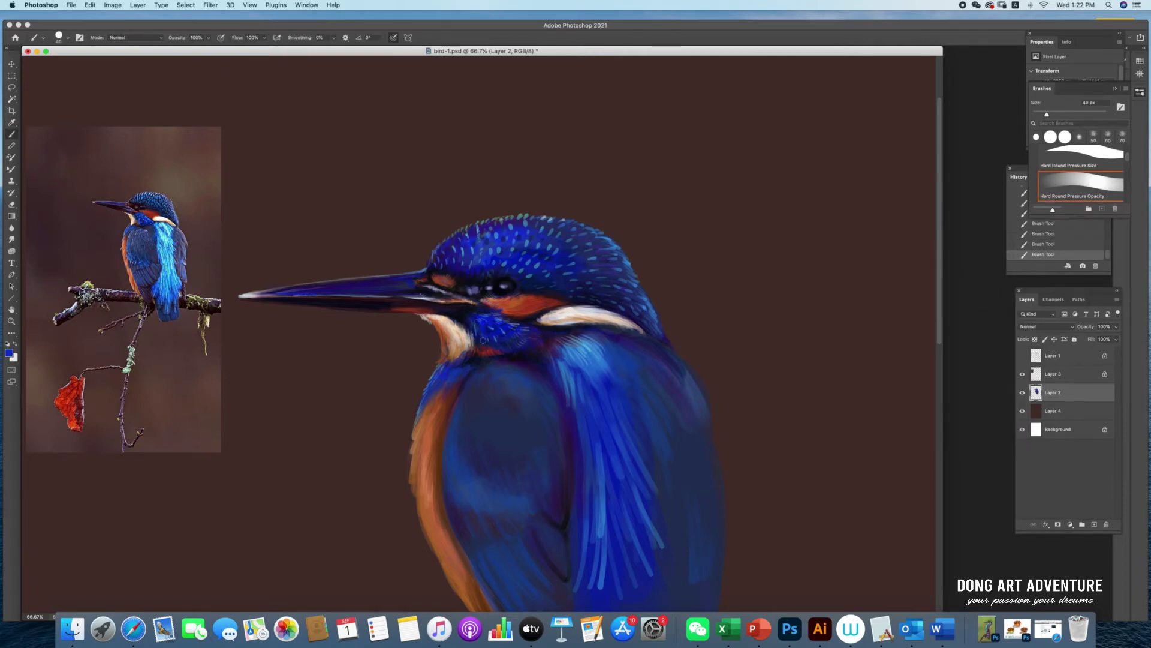
pyautogui.press('[')
pyautogui.keyDown('alt'); pyautogui.click(457, 392); pyautogui.keyUp('alt')
pyautogui.press(']')
# Step: Choose a darker blue in the colour chooser and adjust the brush size
pyautogui.keyDown('alt'); pyautogui.click(472, 433); pyautogui.keyUp('alt')
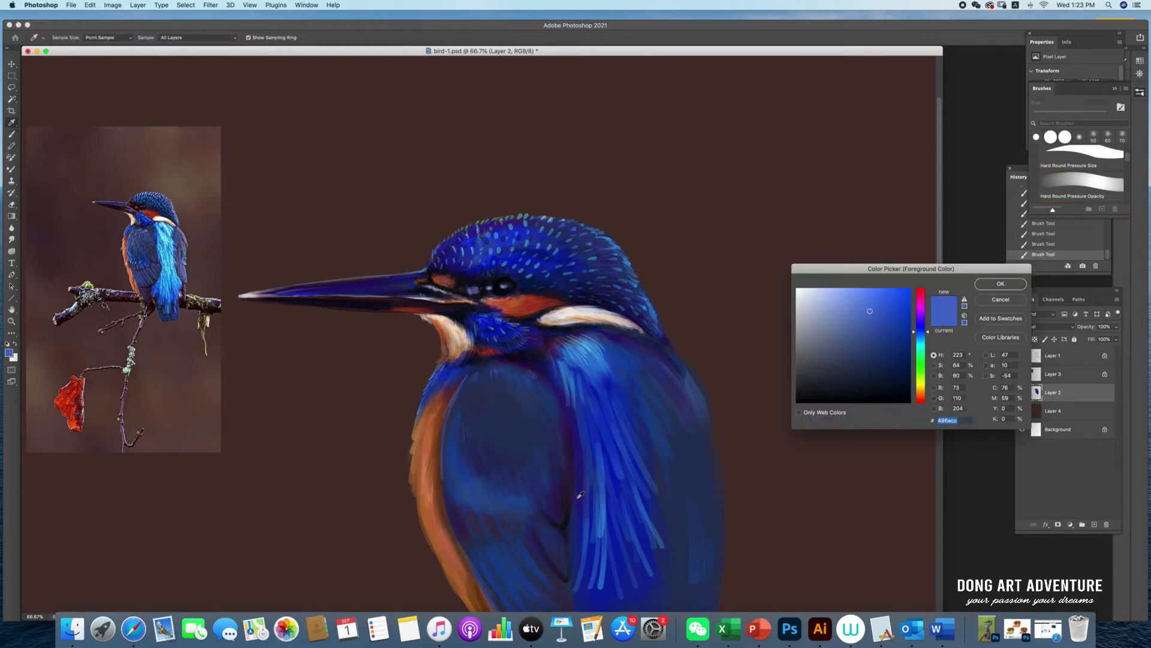
pyautogui.press(']')
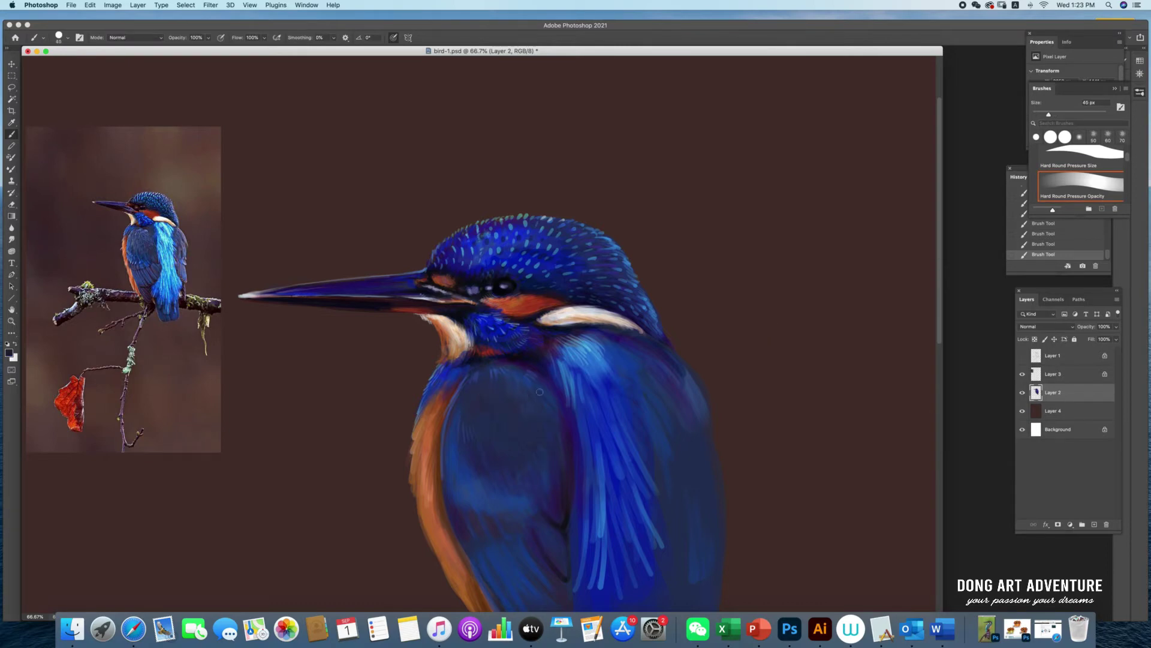
pyautogui.press('[')
pyautogui.scroll(-3, 572, 396)
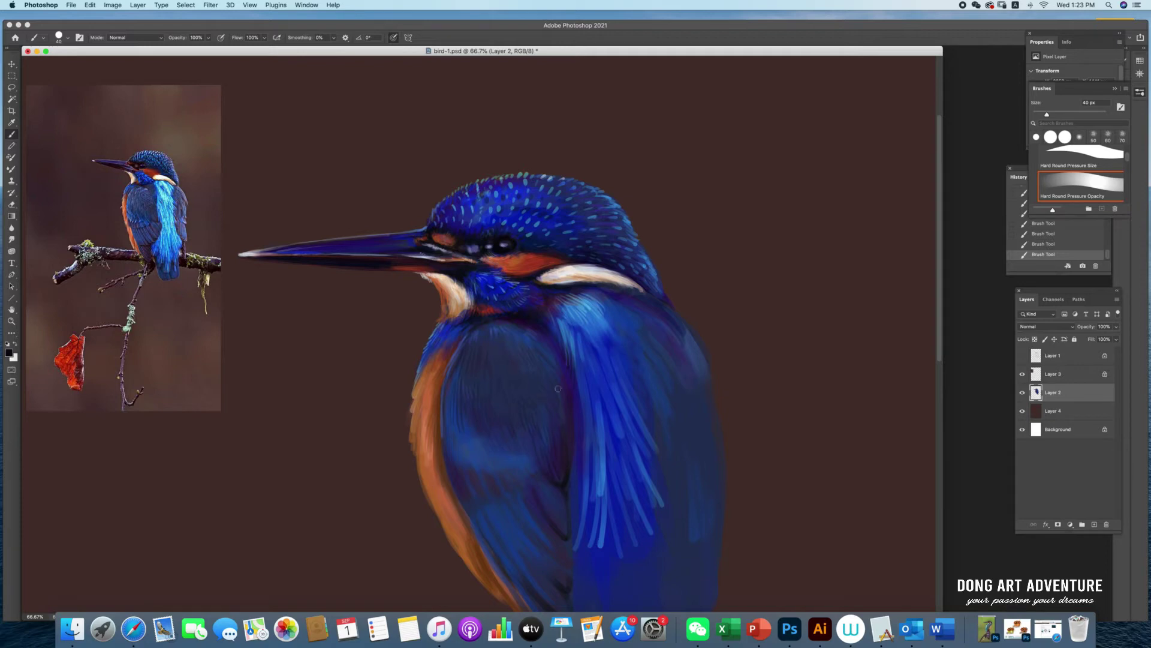
pyautogui.click(698, 340)
pyautogui.press('Return')
# Step: Try lighter and cyan-blue shades, then reset colours and set a dark purple-blue foreground
pyautogui.click(833, 335)
pyautogui.press('Return')
pyautogui.click(919, 336)
pyautogui.press('Return')
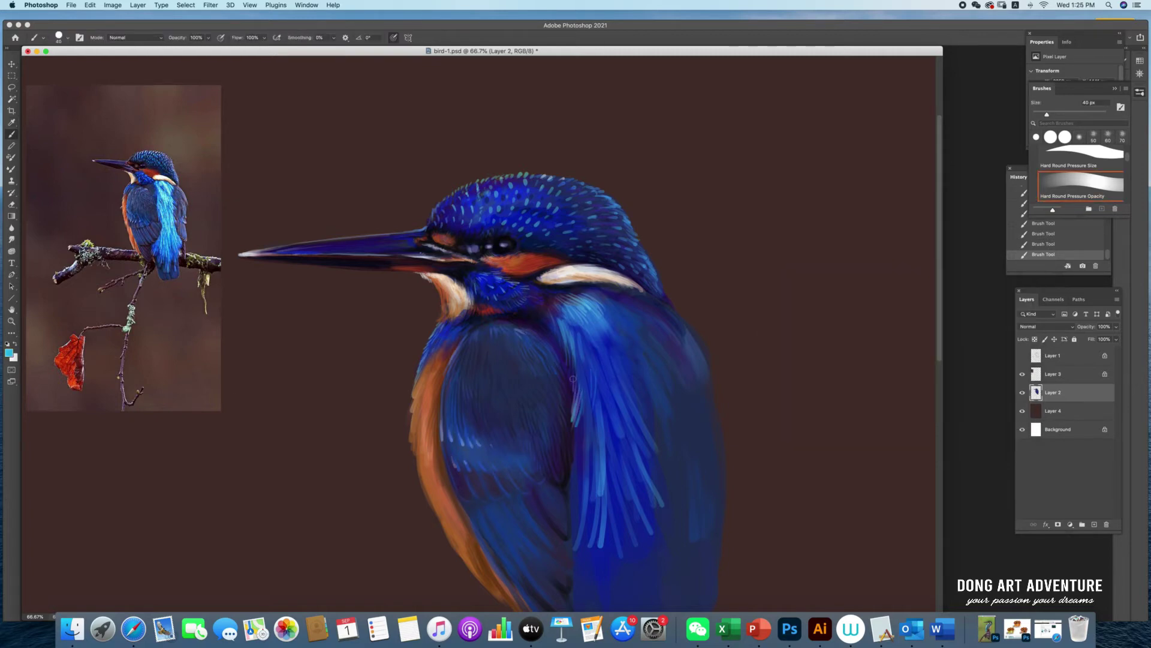
pyautogui.scroll(-3, 511, 462)
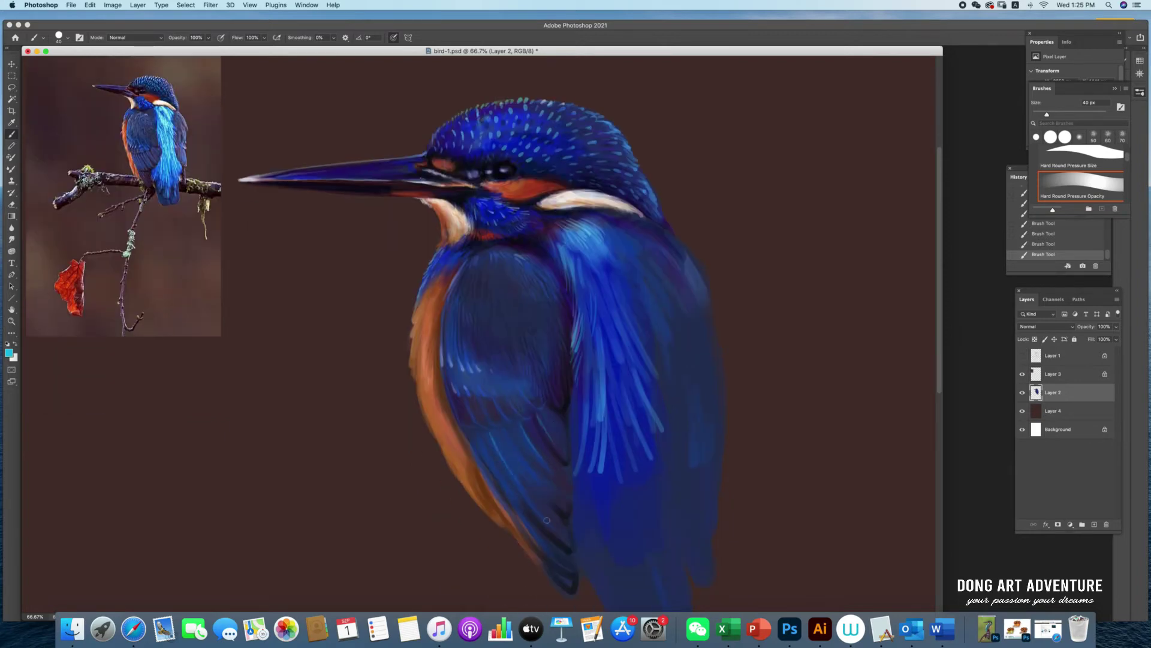
pyautogui.press('d')
pyautogui.keyDown('alt'); pyautogui.click(508, 421); pyautogui.keyUp('alt')
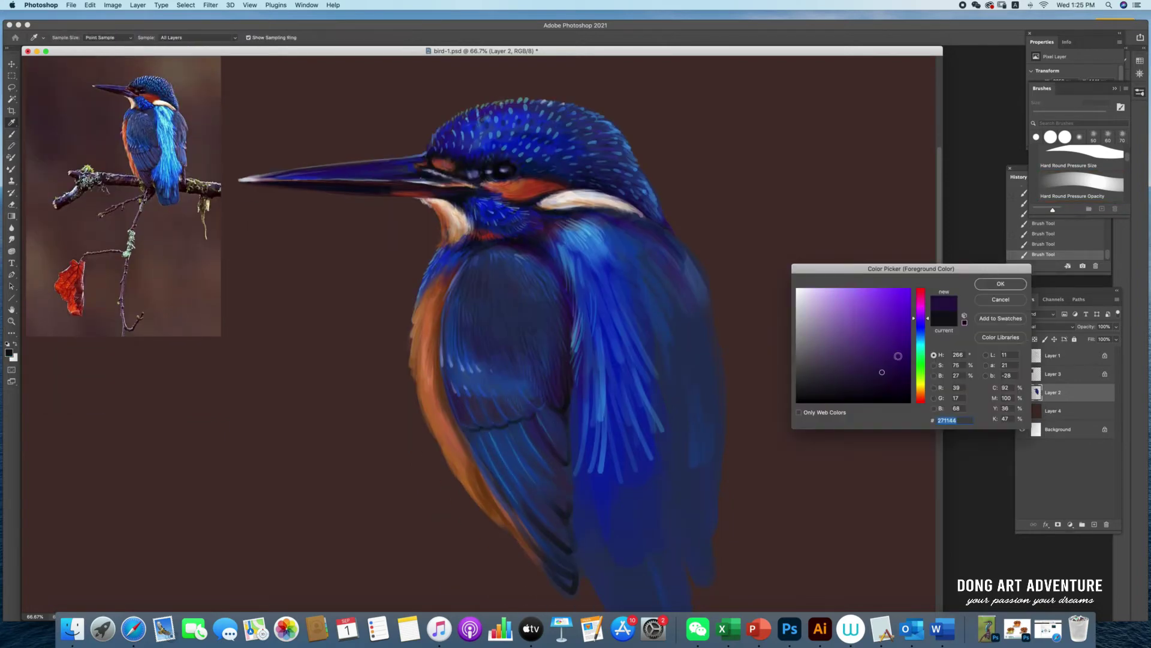
pyautogui.press('Return')
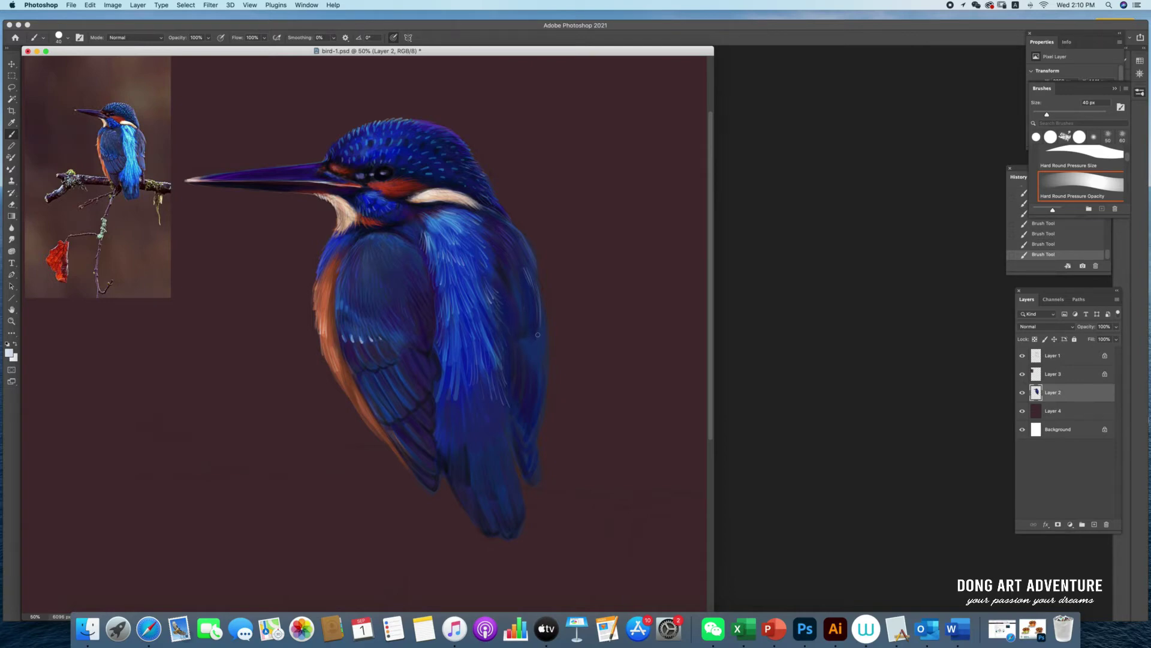
# Step: Paint light feather strokes along the kingfisher's right edge and upper back
pyautogui.moveTo(547, 334); pyautogui.dragTo(543, 409)
pyautogui.moveTo(535, 262); pyautogui.dragTo(538, 276)
pyautogui.moveTo(504, 224); pyautogui.dragTo(517, 231)
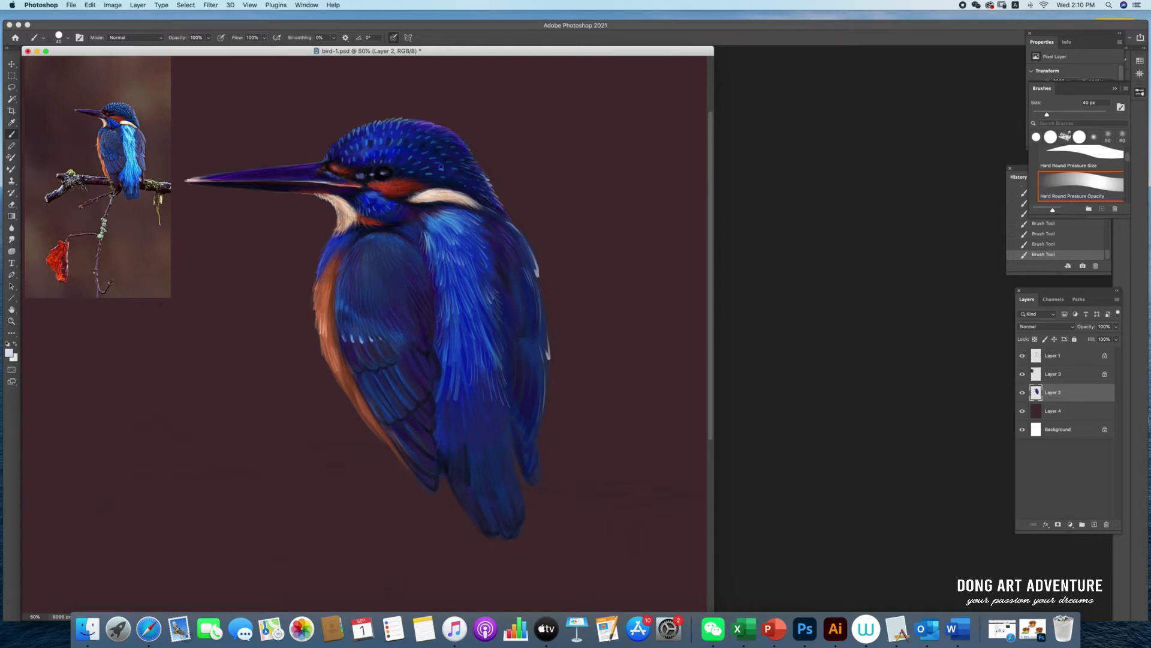
pyautogui.press('super+equal')
pyautogui.moveTo(676, 471); pyautogui.dragTo(702, 309)
pyautogui.scroll(1, 480, 330)
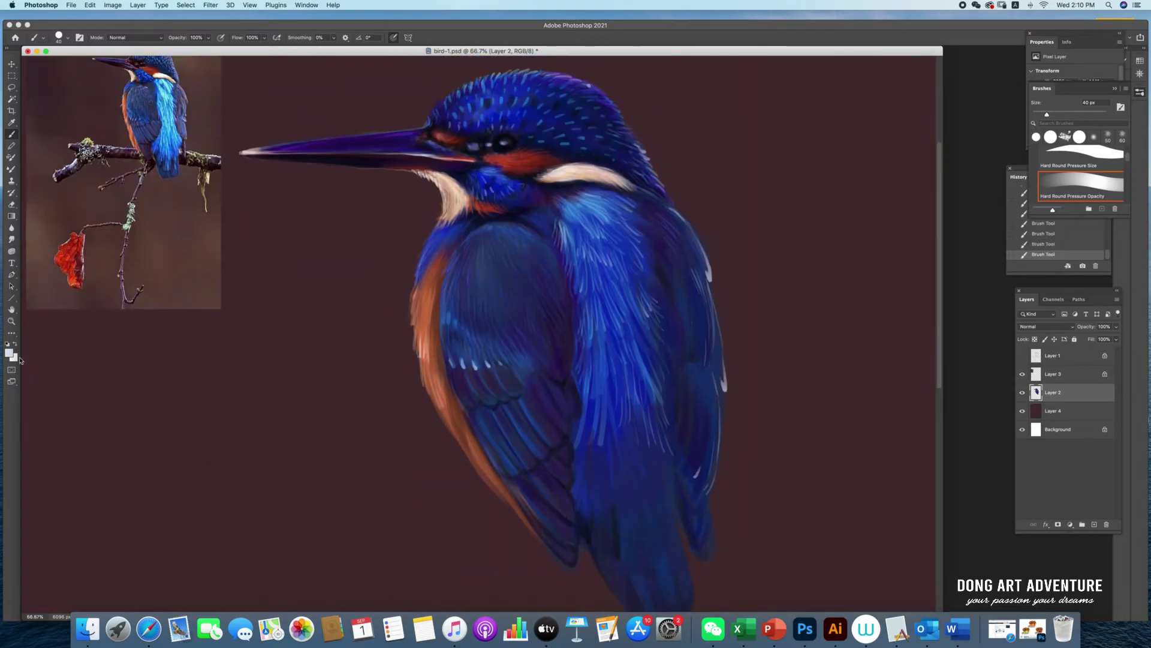
# Step: Sample a feather colour and paint a dark stroke on the lower wing with a 40 px brush
pyautogui.keyDown('alt'); pyautogui.click(711, 408); pyautogui.keyUp('alt')
pyautogui.press(']')
pyautogui.press(']')
pyautogui.press(']')
pyautogui.scroll(-3, 663, 455)
pyautogui.press('i')
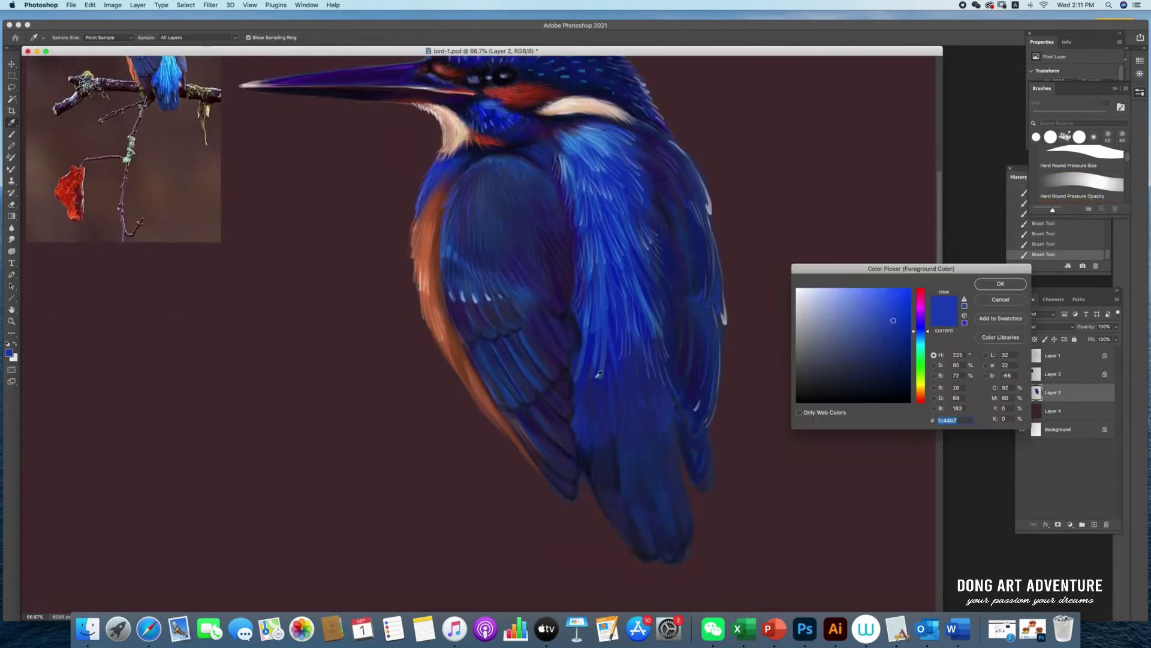
pyautogui.press('Return')
pyautogui.press('b')
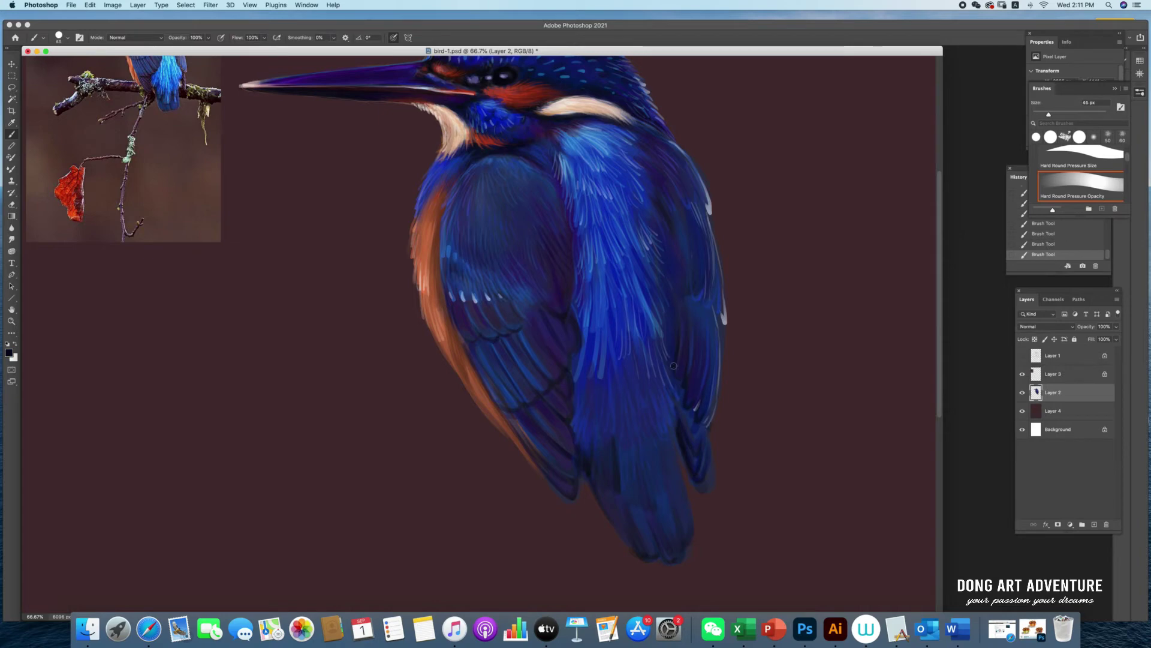
pyautogui.press('[')
pyautogui.press('[')
pyautogui.press('[')
pyautogui.moveTo(514, 420); pyautogui.dragTo(540, 454)
# Step: Sample sky blue and brush light blue feather strokes on the tail, then sample a dark wing blue
pyautogui.press(']')
pyautogui.click(894, 306)
pyautogui.press('Return')
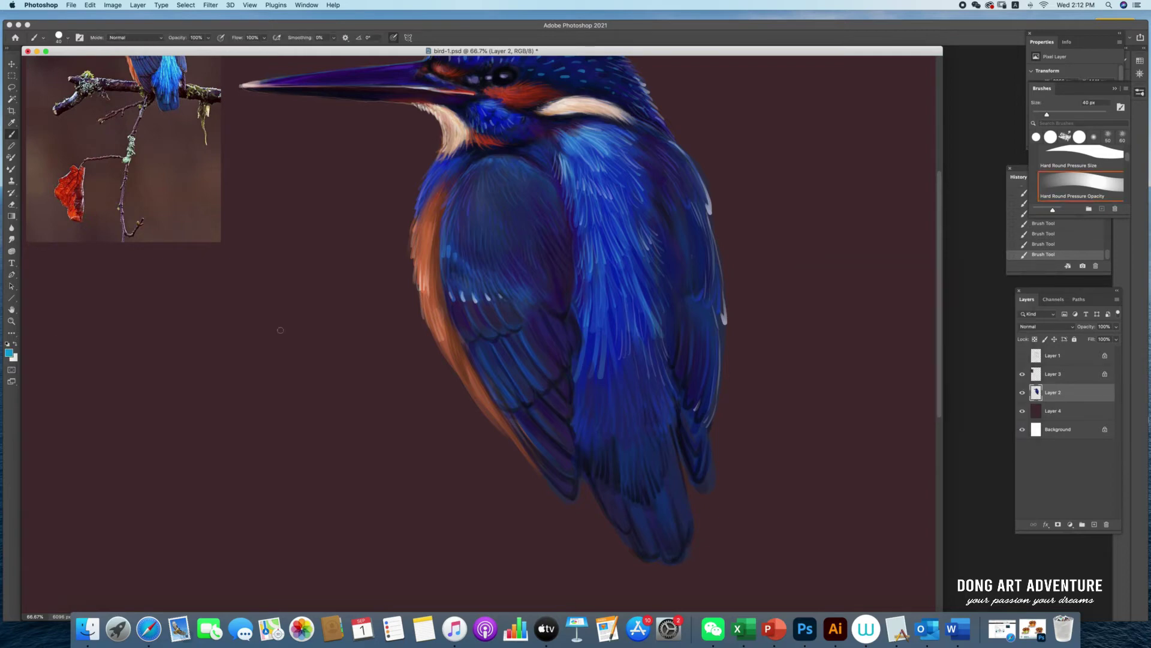
pyautogui.moveTo(644, 473); pyautogui.dragTo(632, 495)
pyautogui.moveTo(580, 351); pyautogui.dragTo(584, 391)
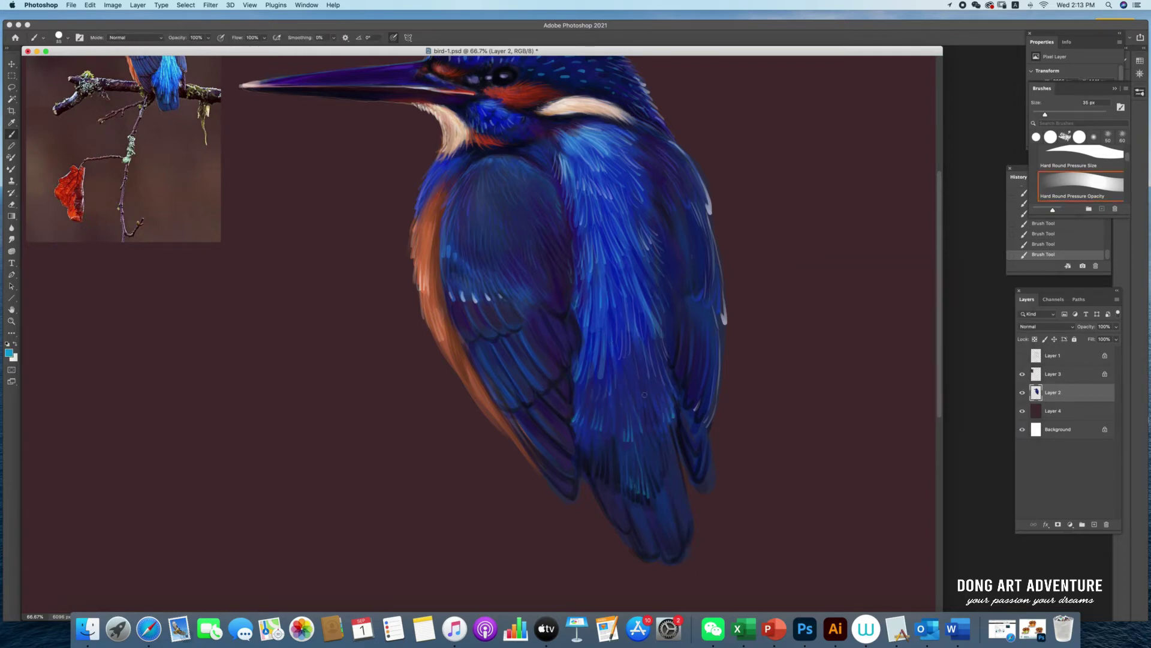
pyautogui.scroll(3, 636, 444)
pyautogui.scroll(2, 663, 264)
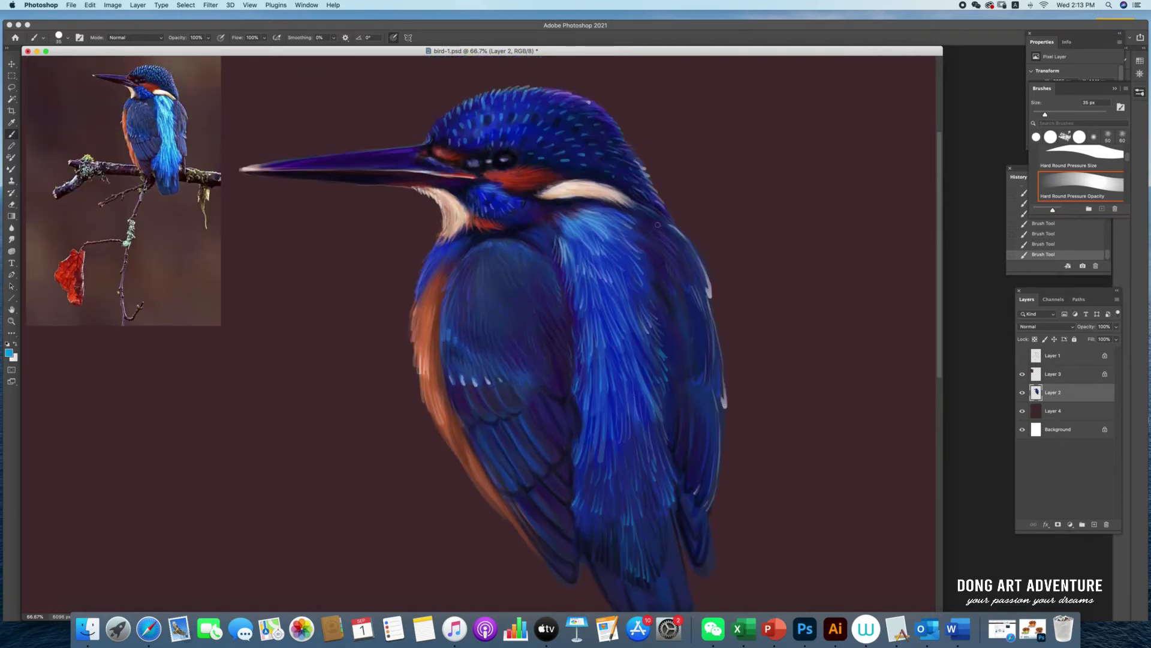
pyautogui.scroll(-3, 599, 419)
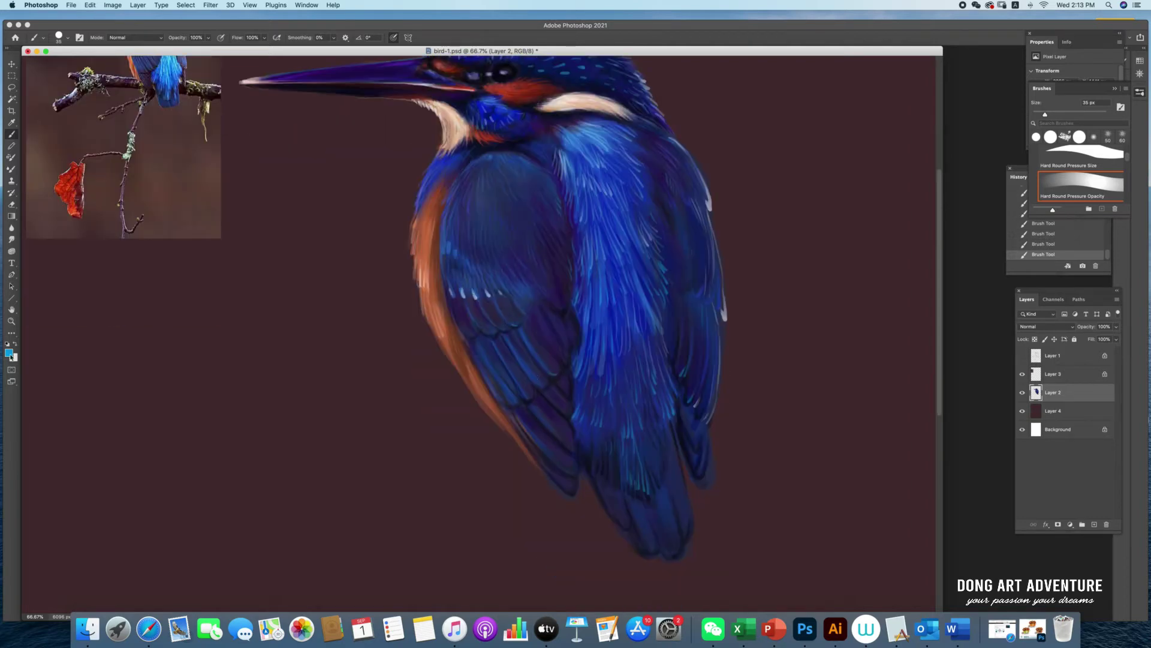
pyautogui.keyDown('alt'); pyautogui.click(554, 360); pyautogui.keyUp('alt')
pyautogui.scroll(-1, 684, 340)
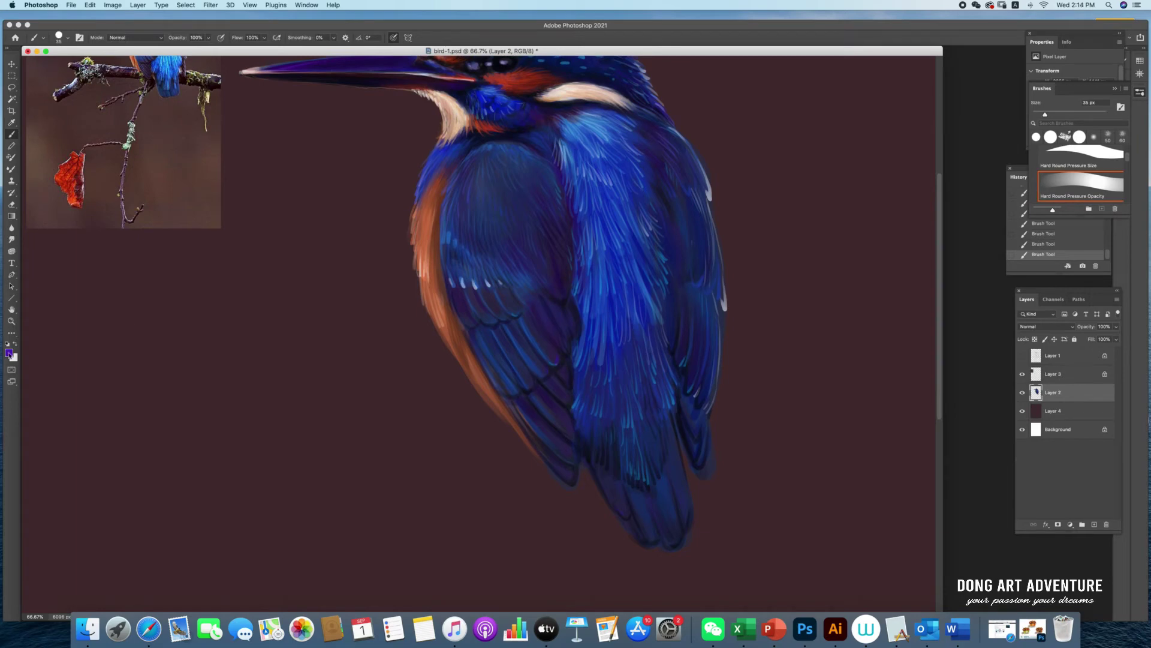
pyautogui.scroll(2, 671, 355)
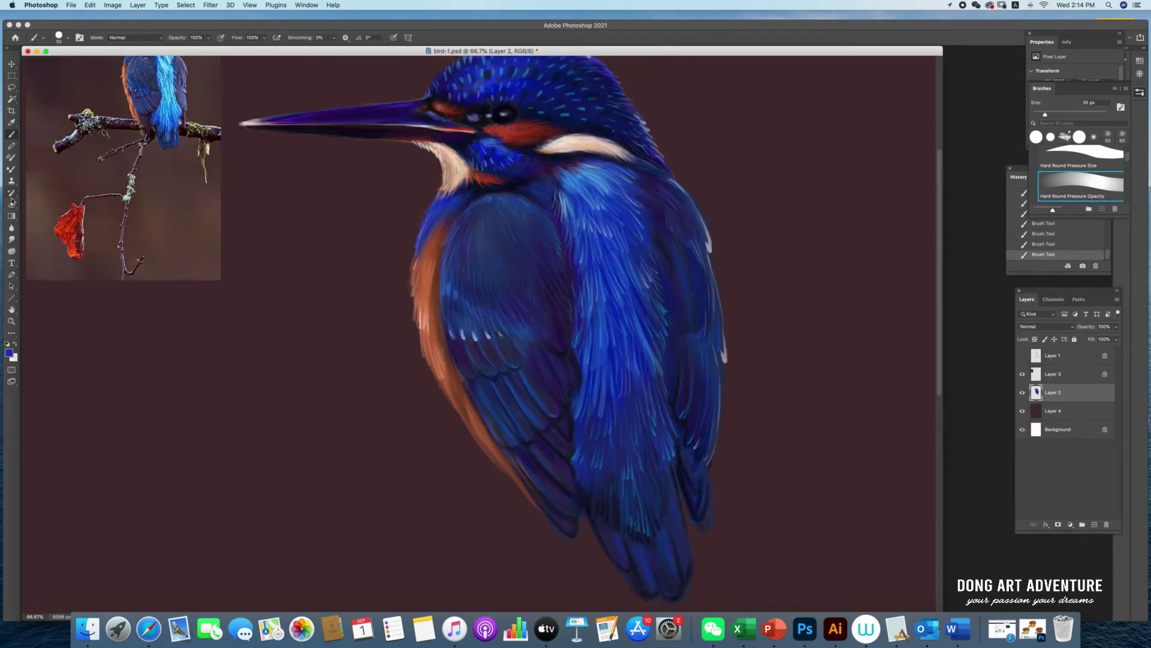
# Step: Paint light beige feather highlights along the orange chest edge and lower wing
pyautogui.keyDown('alt'); pyautogui.click(456, 159); pyautogui.keyUp('alt')
pyautogui.moveTo(415, 307)
pyautogui.mouseDown()
pyautogui.moveTo(416, 353)
pyautogui.moveTo(492, 461)
pyautogui.moveTo(516, 477)
pyautogui.mouseUp()
pyautogui.moveTo(419, 257); pyautogui.dragTo(414, 310)
pyautogui.moveTo(434, 333); pyautogui.dragTo(426, 369)
pyautogui.moveTo(431, 228); pyautogui.dragTo(414, 267)
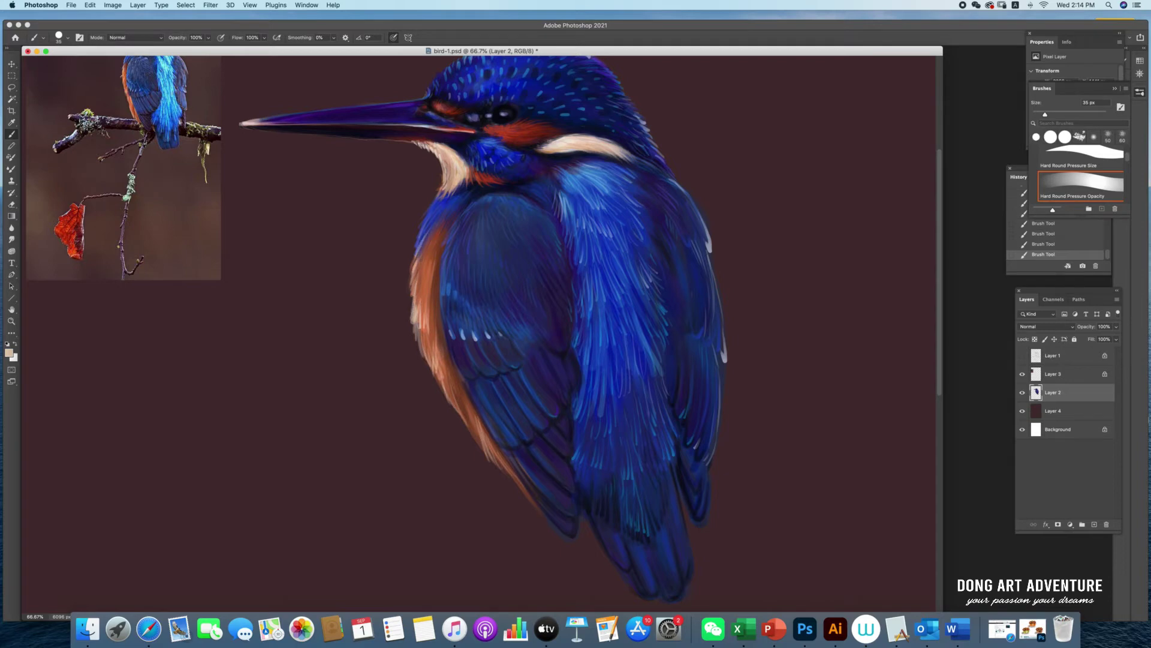
pyautogui.scroll(4, 402, 282)
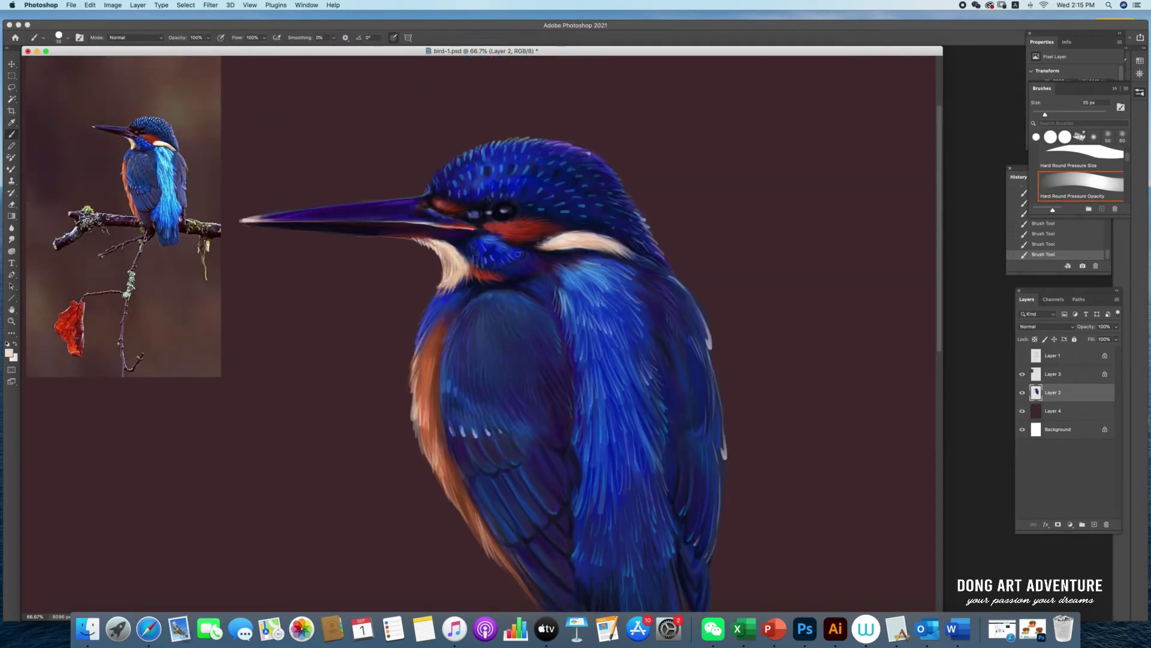
pyautogui.keyDown('alt'); pyautogui.click(531, 264); pyautogui.keyUp('alt')
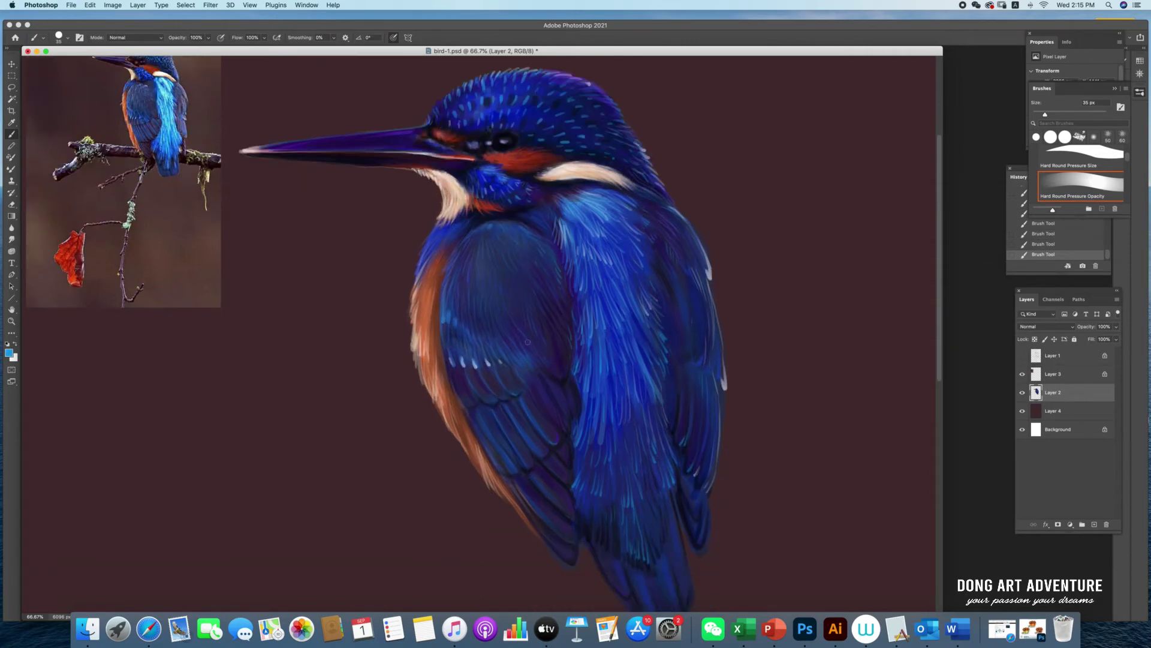
# Step: Zoom out and show the branch sketch layer (Layer 1, Multiply at 40% fill)
pyautogui.moveTo(518, 410); pyautogui.dragTo(519, 288)
pyautogui.press('super+minus')
pyautogui.click(1022, 356)
pyautogui.click(1066, 359)
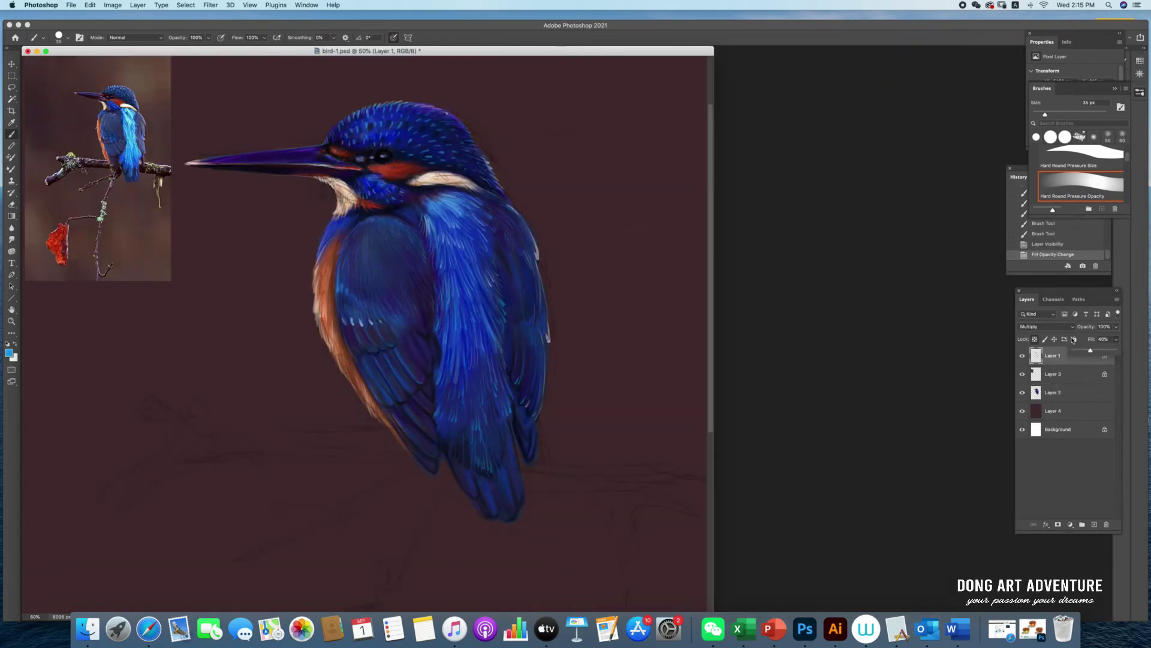
# Step: Paint a thick dark branch across the canvas under the bird with a down-left fork
pyautogui.moveTo(294, 430)
pyautogui.mouseDown()
pyautogui.moveTo(511, 447)
pyautogui.moveTo(801, 498)
pyautogui.mouseUp()
pyautogui.moveTo(242, 401)
pyautogui.mouseDown()
pyautogui.moveTo(299, 434)
pyautogui.moveTo(330, 423)
pyautogui.mouseUp()
pyautogui.press('[')
pyautogui.press('[')
pyautogui.press('[')
pyautogui.moveTo(262, 448)
pyautogui.mouseDown()
pyautogui.moveTo(201, 499)
pyautogui.moveTo(321, 431)
pyautogui.moveTo(486, 427)
pyautogui.mouseUp()
pyautogui.moveTo(538, 473)
pyautogui.mouseDown()
pyautogui.moveTo(540, 394)
pyautogui.moveTo(509, 474)
pyautogui.mouseUp()
# Step: Paint a long twig hanging down from the branch, forking to the left
pyautogui.scroll(-5, 509, 473)
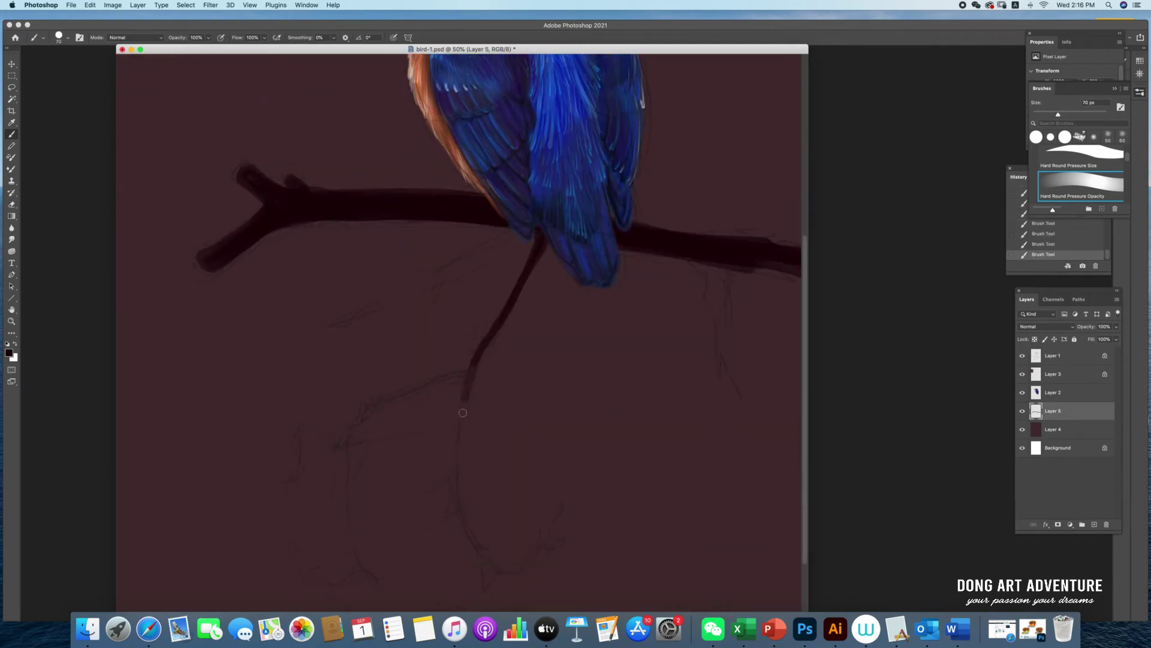
pyautogui.press('[')
pyautogui.moveTo(471, 383); pyautogui.dragTo(489, 579)
pyautogui.moveTo(558, 509)
pyautogui.mouseDown()
pyautogui.moveTo(494, 572)
pyautogui.moveTo(484, 341)
pyautogui.moveTo(456, 455)
pyautogui.mouseUp()
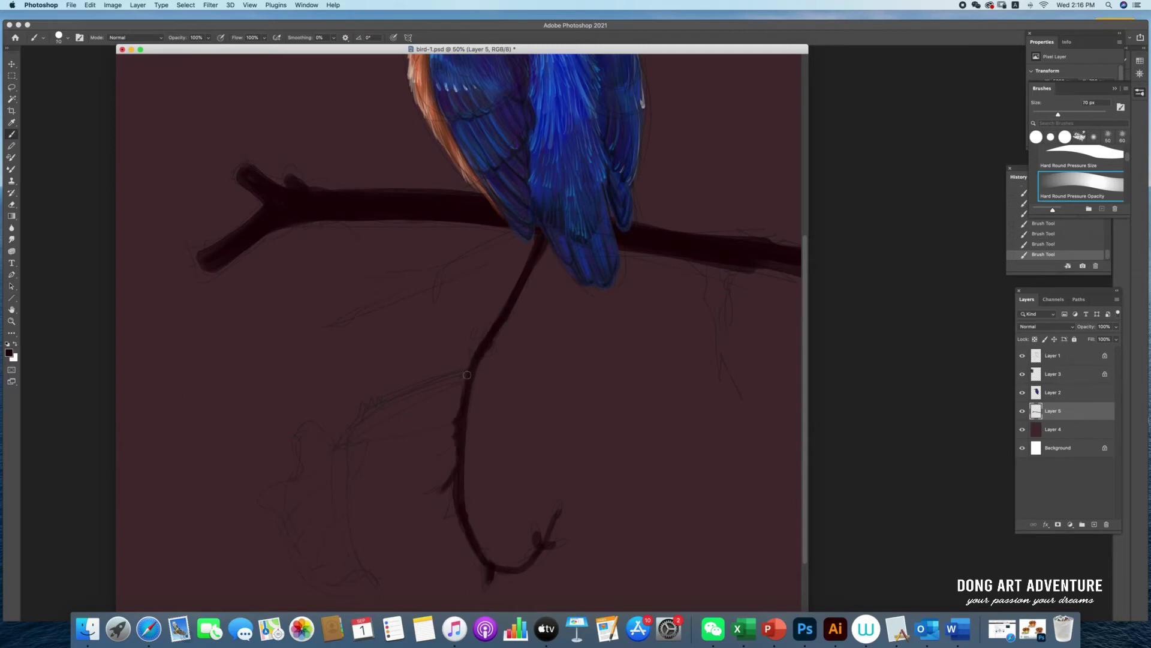
pyautogui.moveTo(471, 368)
pyautogui.mouseDown()
pyautogui.moveTo(345, 444)
pyautogui.moveTo(336, 478)
pyautogui.moveTo(263, 561)
pyautogui.mouseUp()
# Step: Add a soft dark leaf shape at lower left and thin side twigs off the branch
pyautogui.press(']')
pyautogui.press(']')
pyautogui.press(']')
pyautogui.press('super+minus')
pyautogui.moveTo(242, 482); pyautogui.dragTo(266, 579)
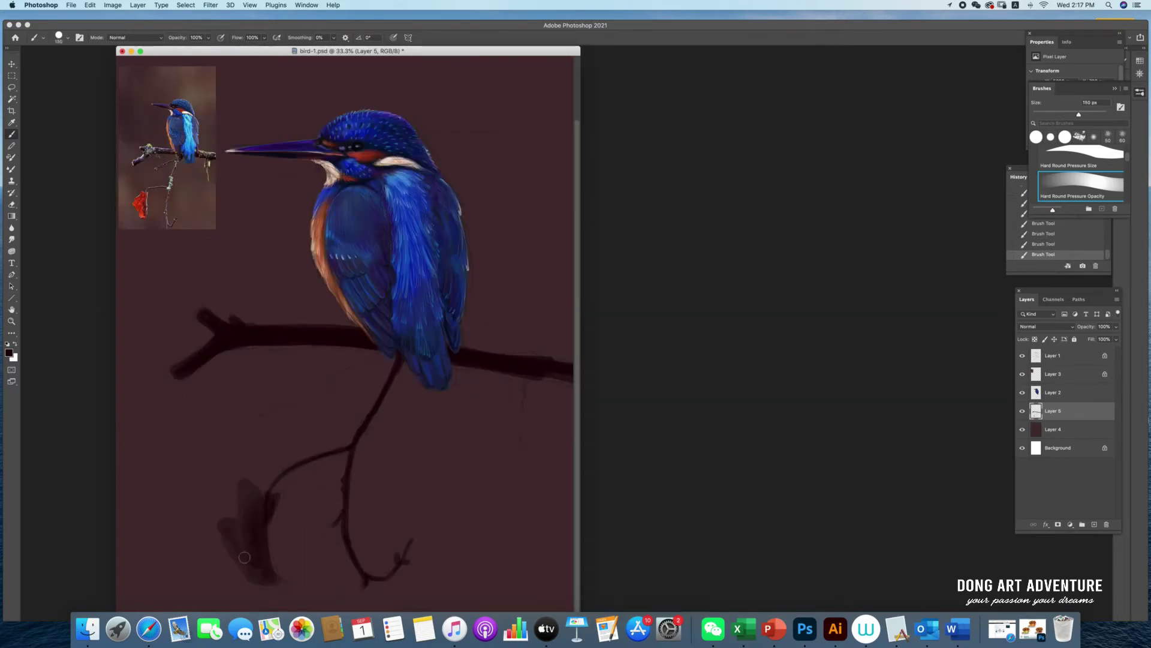
pyautogui.press('[')
pyautogui.press('[')
pyautogui.press('[')
pyautogui.moveTo(456, 359); pyautogui.dragTo(573, 380)
pyautogui.moveTo(384, 360)
pyautogui.mouseDown()
pyautogui.moveTo(289, 382)
pyautogui.moveTo(255, 416)
pyautogui.moveTo(273, 402)
pyautogui.moveTo(263, 409)
pyautogui.mouseUp()
pyautogui.moveTo(340, 379); pyautogui.dragTo(288, 387)
pyautogui.press(']')
pyautogui.moveTo(403, 360); pyautogui.dragTo(380, 398)
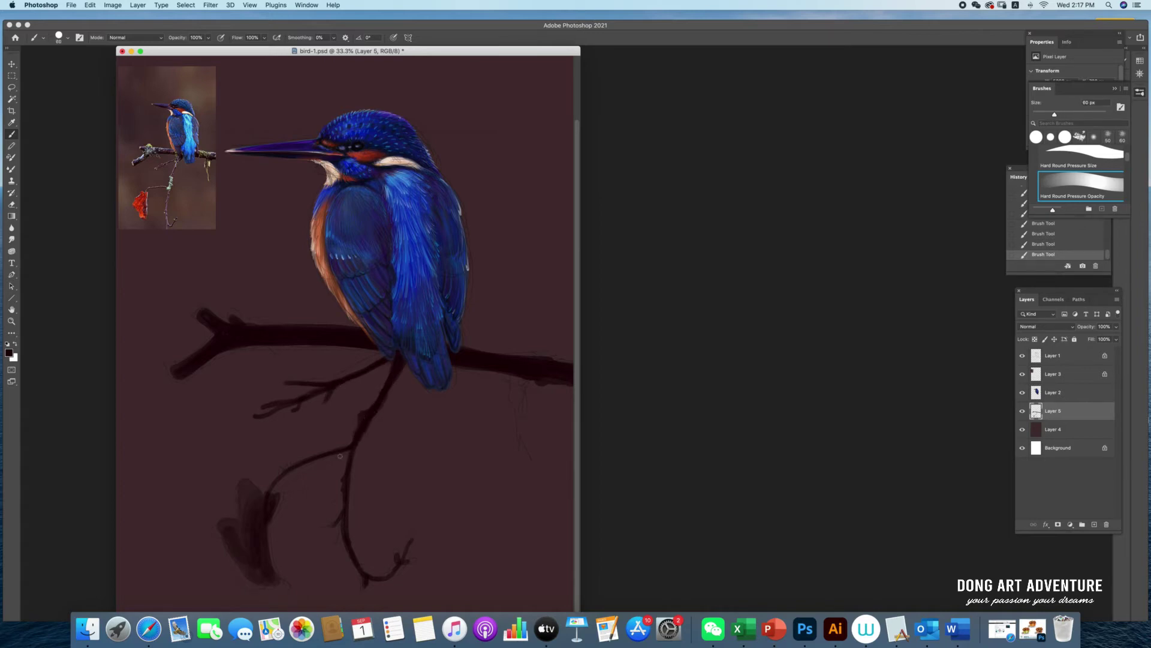
# Step: Sample a muted purple from the canvas and brush light strokes along the branch
pyautogui.click(8, 352)
pyautogui.click(169, 153)
pyautogui.press('Return')
pyautogui.press('super+plus')
pyautogui.moveTo(426, 333)
pyautogui.mouseDown()
pyautogui.moveTo(498, 335)
pyautogui.moveTo(340, 330)
pyautogui.mouseUp()
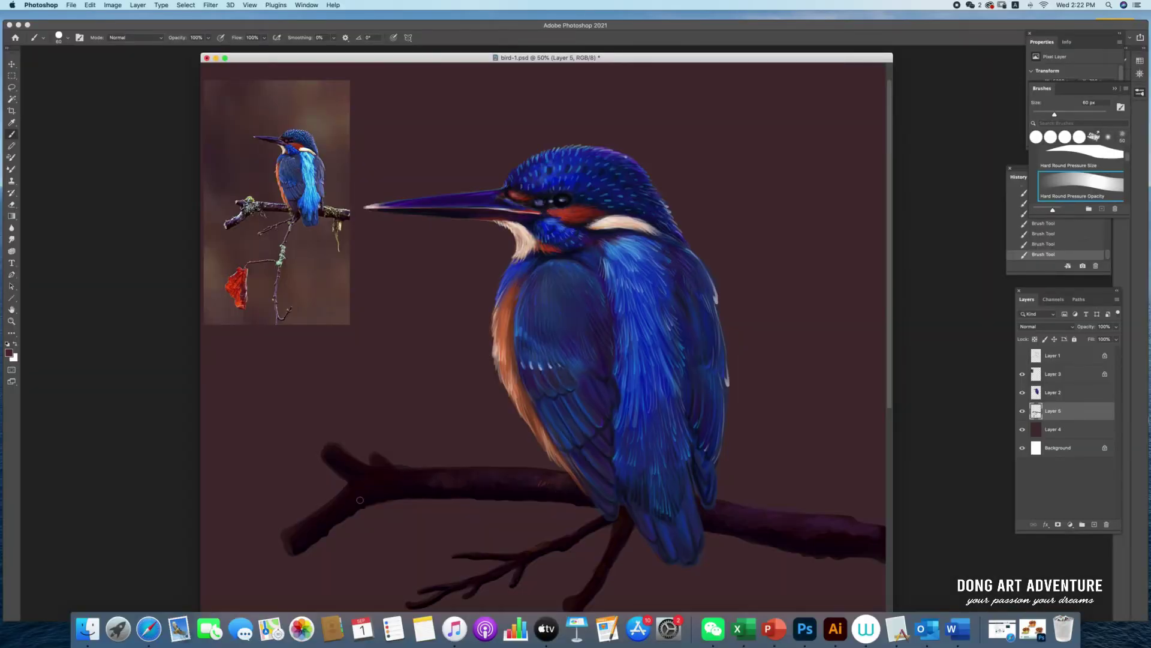
# Step: Add light marks on the upper-left fork and dab orange on the cut branch end
pyautogui.moveTo(336, 466); pyautogui.dragTo(387, 482)
pyautogui.click(9, 354)
pyautogui.click(520, 282)
pyautogui.press('Return')
pyautogui.moveTo(333, 449); pyautogui.dragTo(324, 450)
# Step: Paint pale pink on the branch's left end and a faint highlight along the fork's top
pyautogui.press('[')
pyautogui.press('[')
pyautogui.press('[')
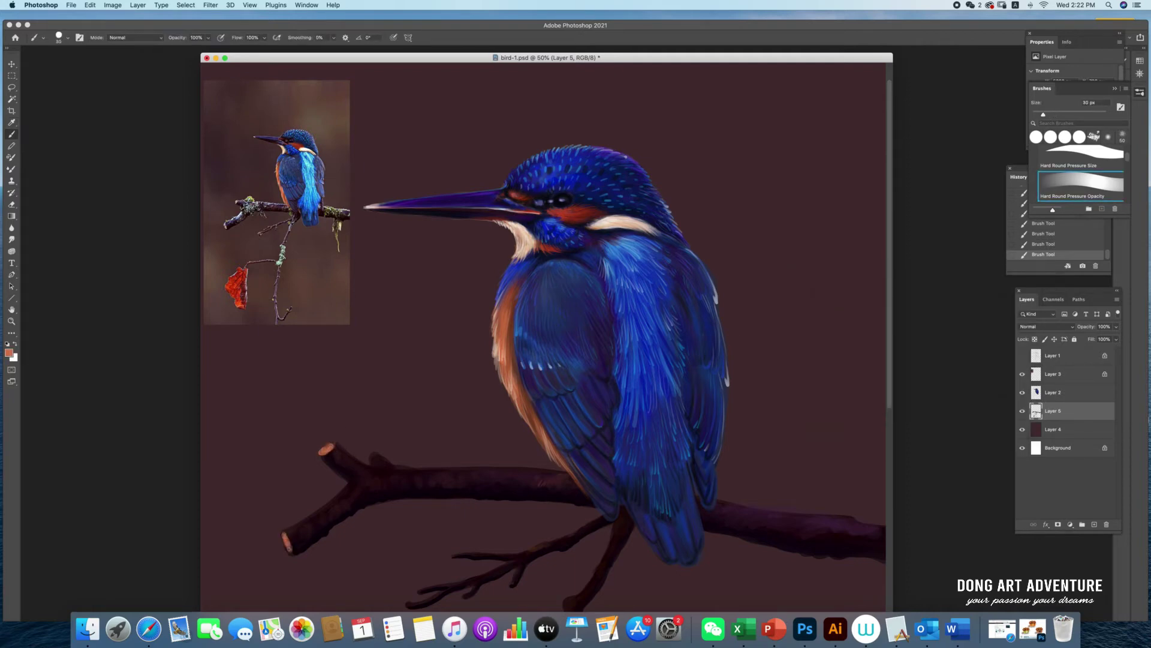
pyautogui.click(9, 354)
pyautogui.click(822, 291)
pyautogui.press('Return')
pyautogui.moveTo(285, 534); pyautogui.dragTo(288, 546)
pyautogui.press('[')
pyautogui.moveTo(342, 457)
pyautogui.mouseDown()
pyautogui.moveTo(554, 470)
pyautogui.moveTo(565, 373)
pyautogui.mouseUp()
# Step: Brush pale pink highlights along the right branch, lower branches, small twigs and hanging twig
pyautogui.press('[')
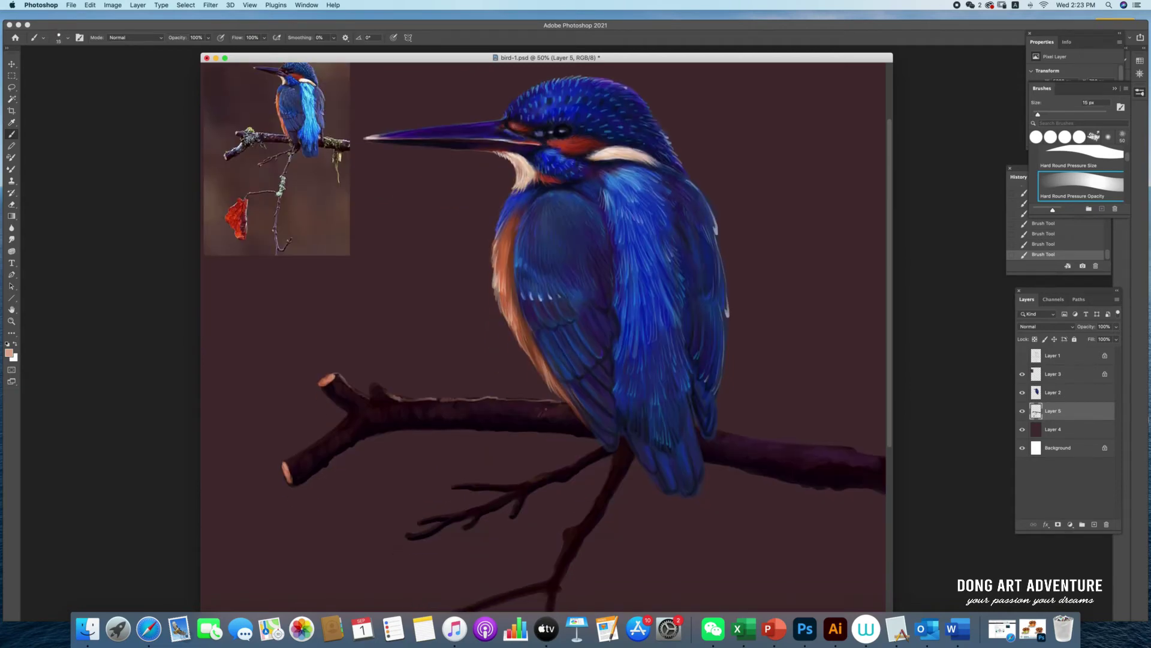
pyautogui.press(']')
pyautogui.moveTo(715, 430); pyautogui.dragTo(864, 451)
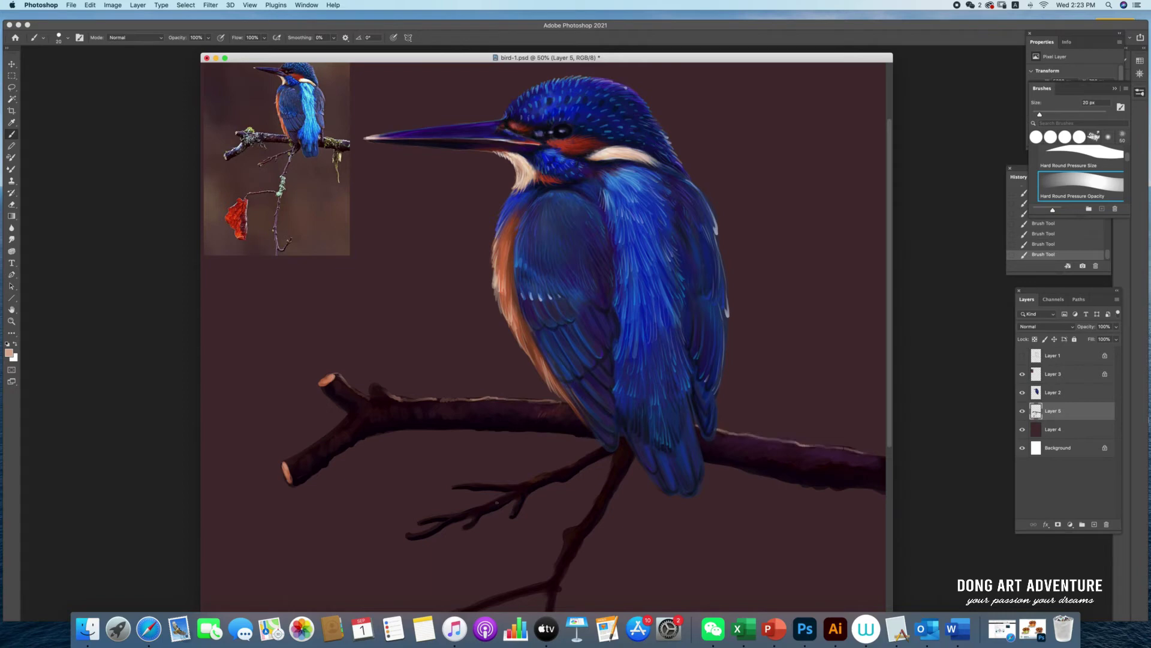
pyautogui.moveTo(618, 455)
pyautogui.mouseDown()
pyautogui.moveTo(588, 529)
pyautogui.moveTo(568, 405)
pyautogui.moveTo(553, 436)
pyautogui.moveTo(451, 472)
pyautogui.mouseUp()
pyautogui.press('[')
pyautogui.moveTo(515, 446); pyautogui.dragTo(540, 444)
pyautogui.moveTo(554, 330); pyautogui.dragTo(519, 343)
pyautogui.moveTo(597, 309); pyautogui.dragTo(444, 373)
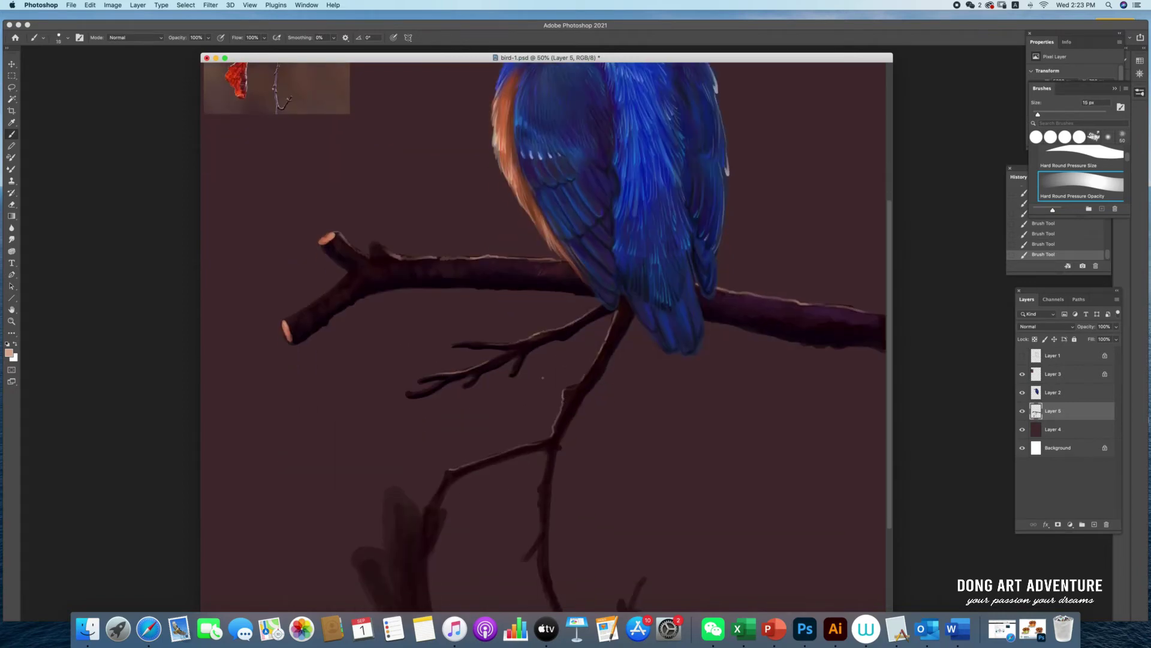
pyautogui.moveTo(543, 492); pyautogui.dragTo(543, 423)
pyautogui.moveTo(549, 386); pyautogui.dragTo(540, 422)
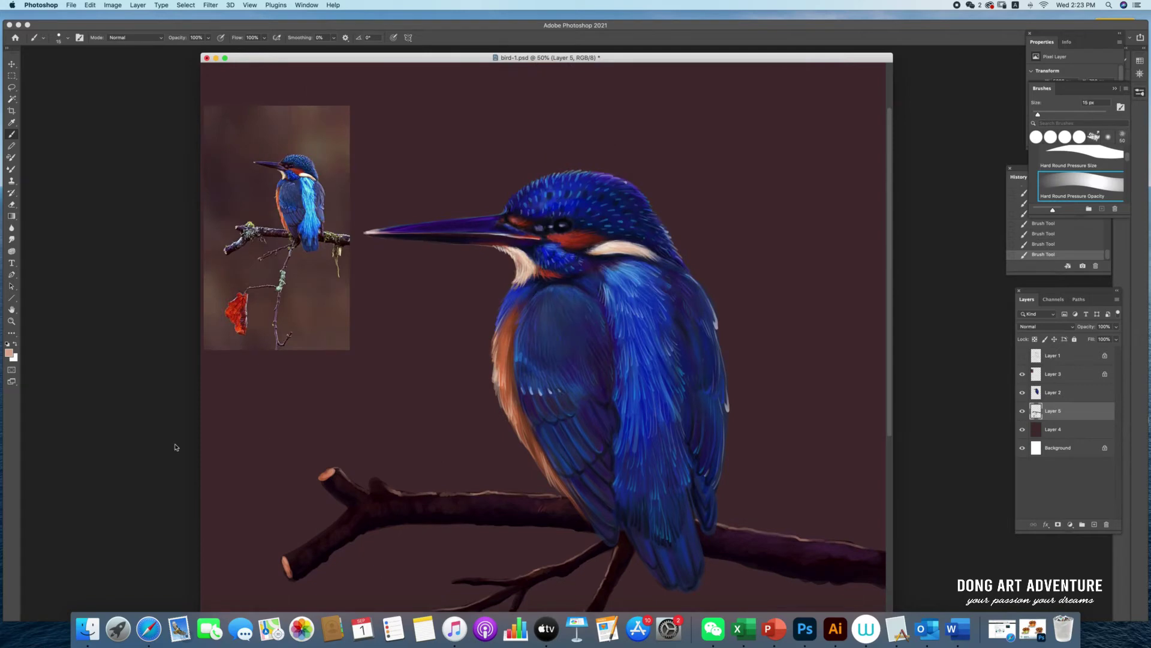
# Step: Switch the painting colour to dark red and enlarge the brush to 40 px
pyautogui.click(9, 352)
pyautogui.click(918, 325)
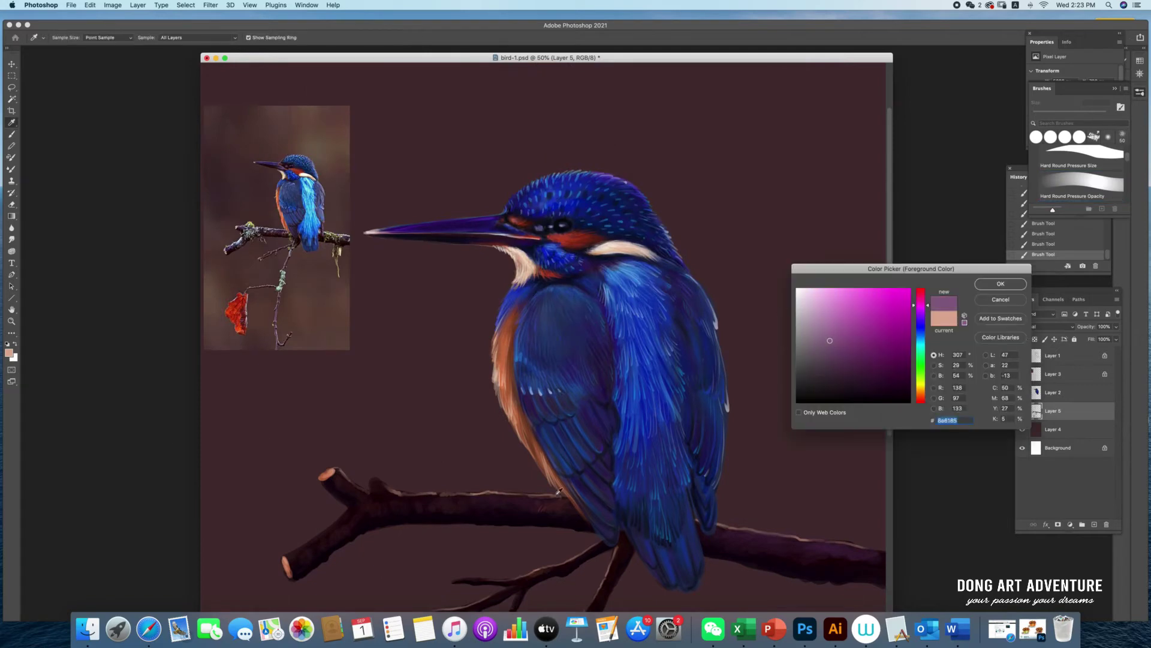
pyautogui.press('Return')
pyautogui.scroll(-6, 514, 342)
pyautogui.scroll(-4, 514, 342)
pyautogui.press(']')
pyautogui.press(']')
pyautogui.press(']')
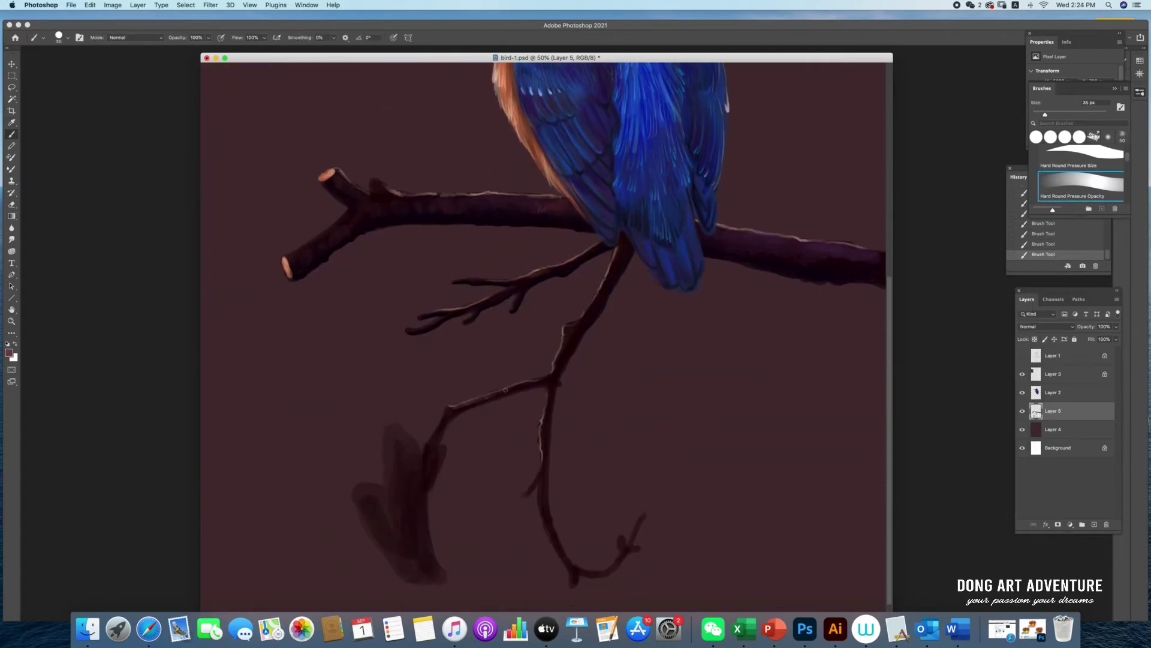
# Step: Resize the brush to about 45 px with the lower branches in view
pyautogui.press(']')
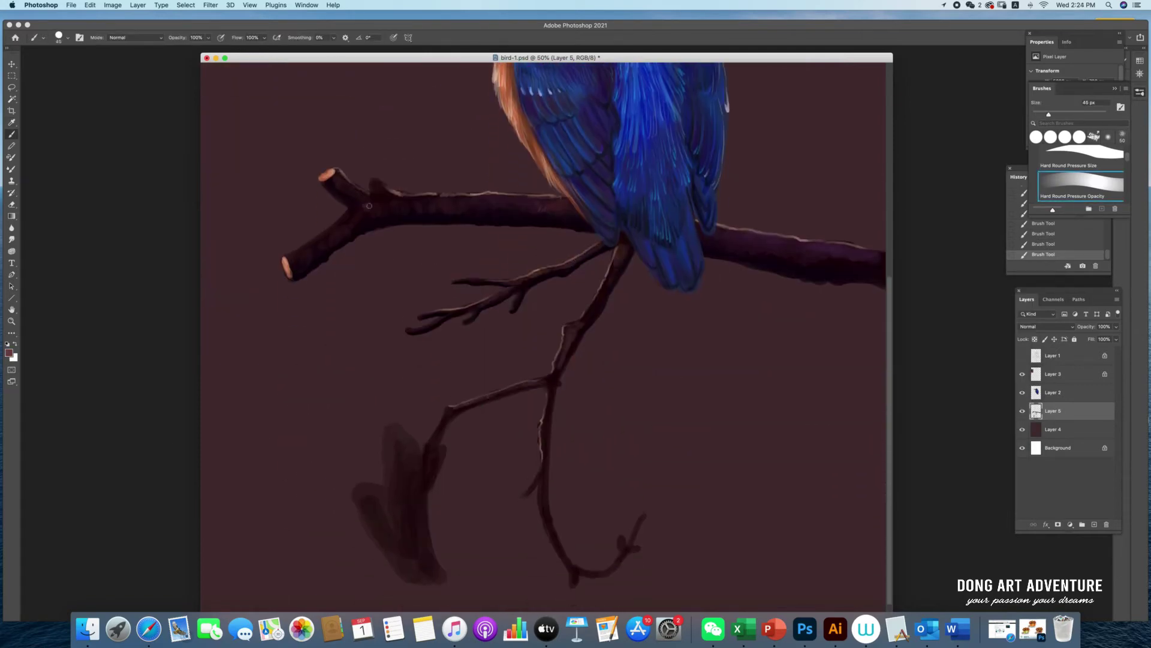
pyautogui.press(']')
pyautogui.press(']')
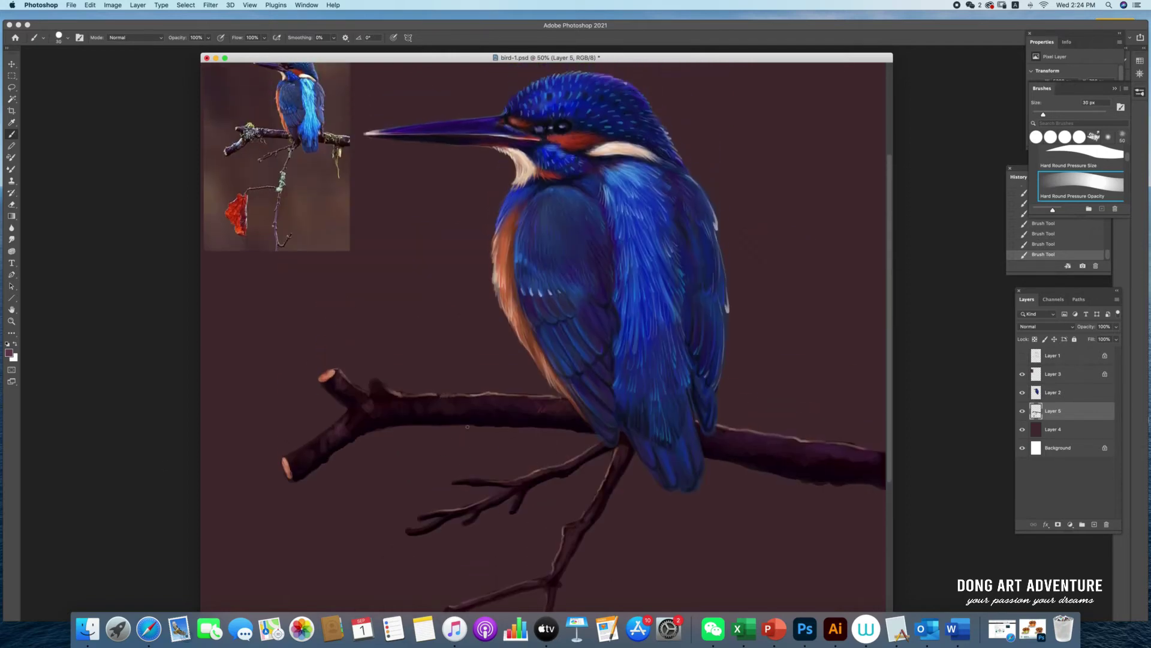
pyautogui.press('Return')
pyautogui.press('b')
pyautogui.press('[')
pyautogui.press('[')
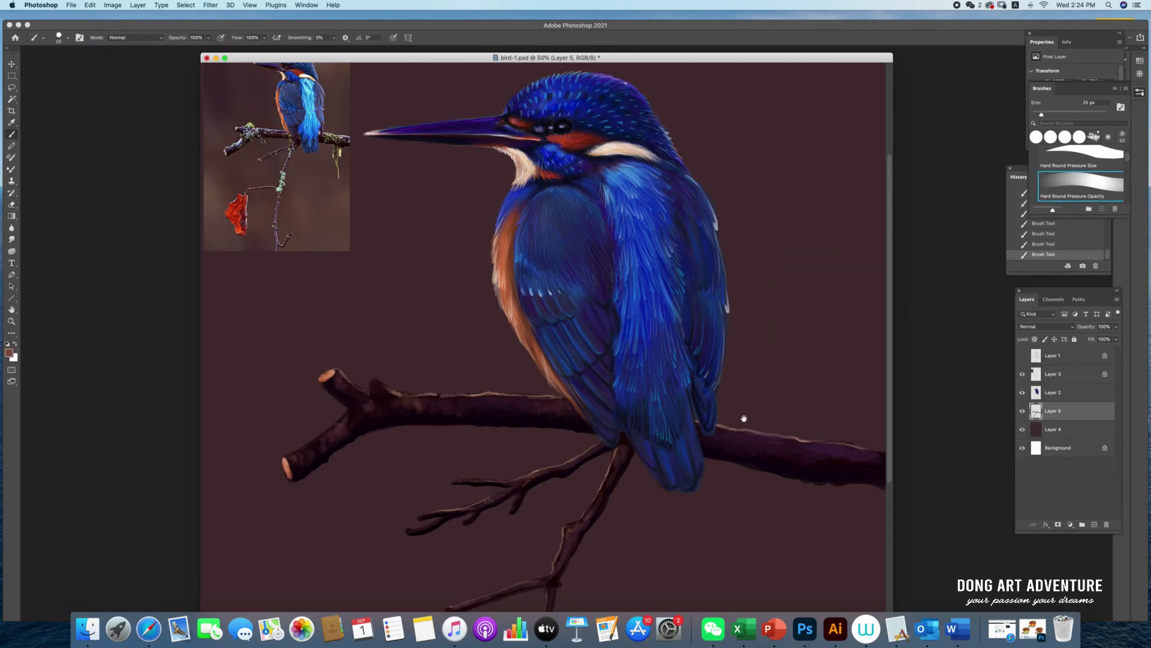
pyautogui.moveTo(743, 418); pyautogui.dragTo(744, 212)
pyautogui.press(']')
pyautogui.press(']')
pyautogui.press(']')
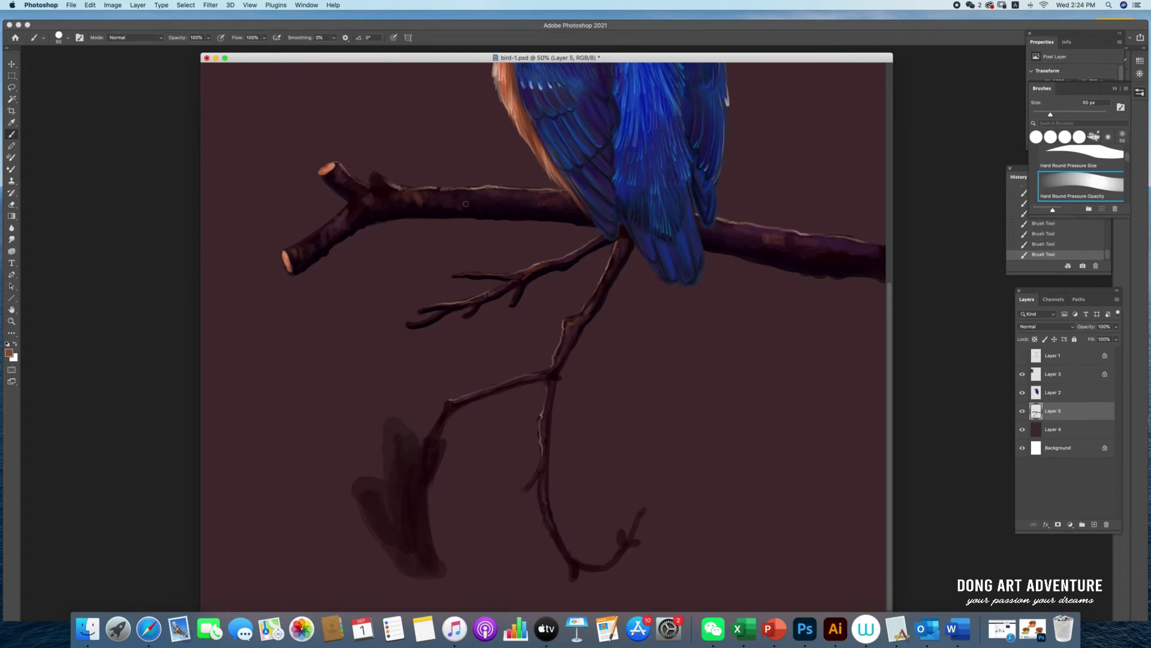
pyautogui.press('[')
pyautogui.press('[')
pyautogui.press('[')
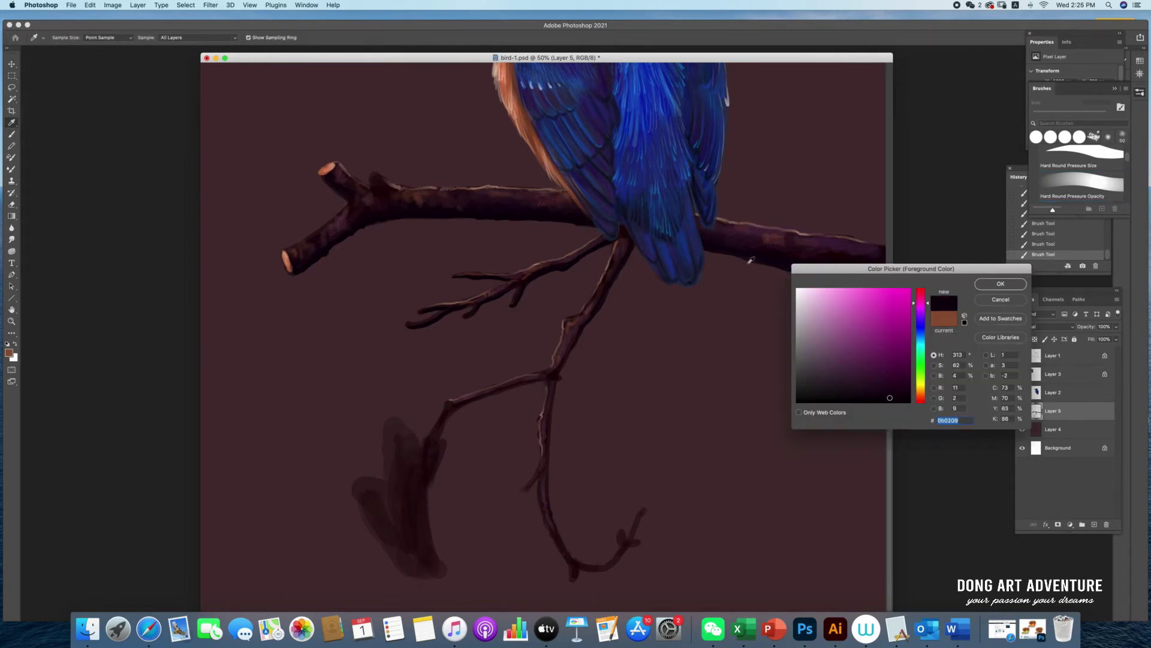
# Step: Paint a dark shadow down the lower twig's right edge with a 60 px Hard Round Pressure Size brush
pyautogui.click(59, 38)
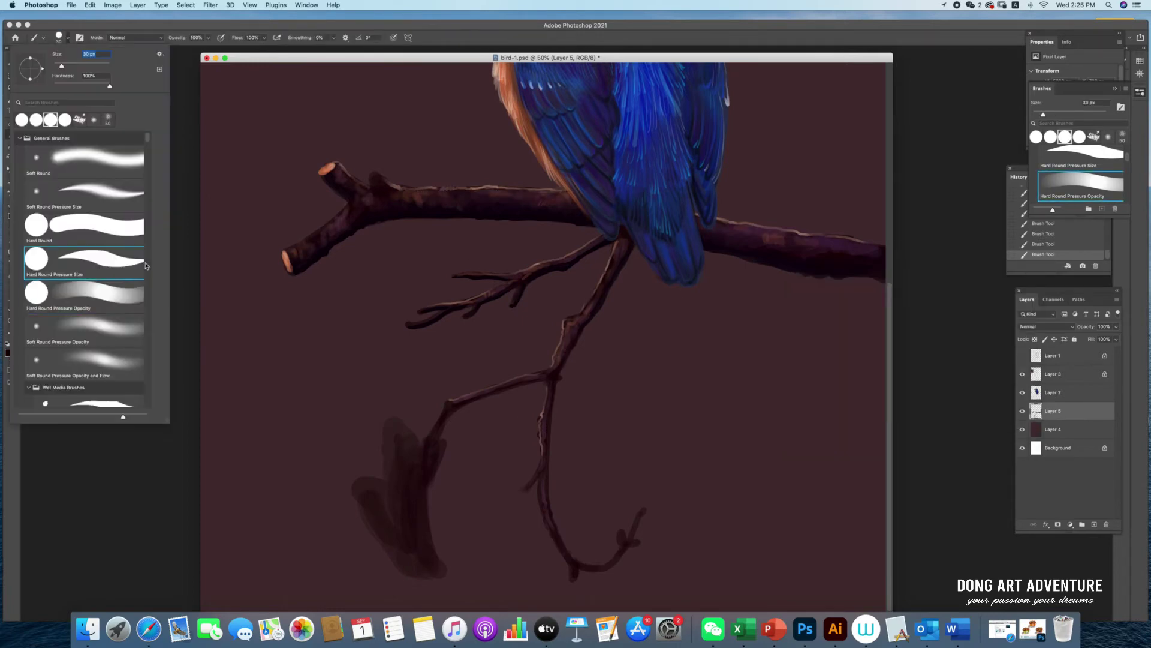
pyautogui.click(84, 261)
pyautogui.press('Return')
pyautogui.press(']')
pyautogui.press(']')
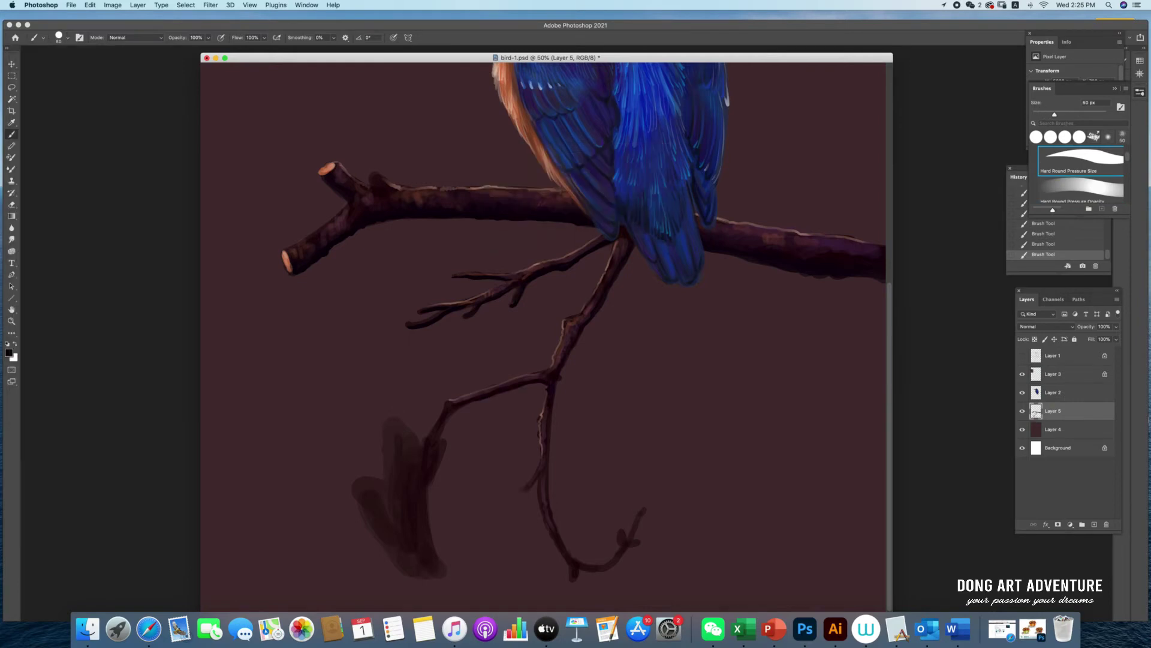
pyautogui.moveTo(547, 417); pyautogui.dragTo(545, 502)
pyautogui.scroll(5, 546, 336)
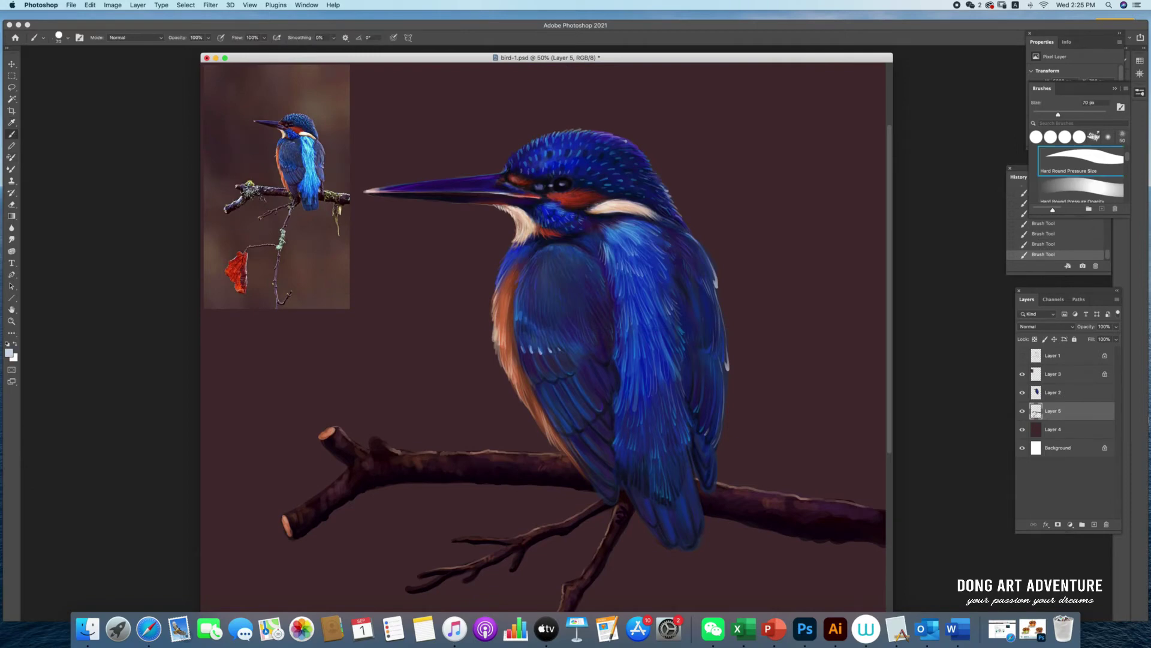
# Step: Paint light highlights on the lower branch with a 15 px Hard Round Pressure Opacity brush
pyautogui.click(59, 38)
pyautogui.click(84, 294)
pyautogui.write('15')
pyautogui.press('Return')
pyautogui.moveTo(348, 474)
pyautogui.mouseDown()
pyautogui.moveTo(298, 508)
pyautogui.moveTo(327, 492)
pyautogui.moveTo(304, 510)
pyautogui.moveTo(325, 506)
pyautogui.moveTo(359, 444)
pyautogui.moveTo(384, 446)
pyautogui.moveTo(378, 434)
pyautogui.mouseUp()
pyautogui.press('[')
pyautogui.press('[')
pyautogui.press('[')
pyautogui.press(']')
pyautogui.press(']')
pyautogui.press(']')
pyautogui.press(']')
pyautogui.press(']')
pyautogui.press('[')
# Step: Sample a green and dab moss onto the branch, darkening part of the clump
pyautogui.press('i')
pyautogui.press('Return')
pyautogui.press('b')
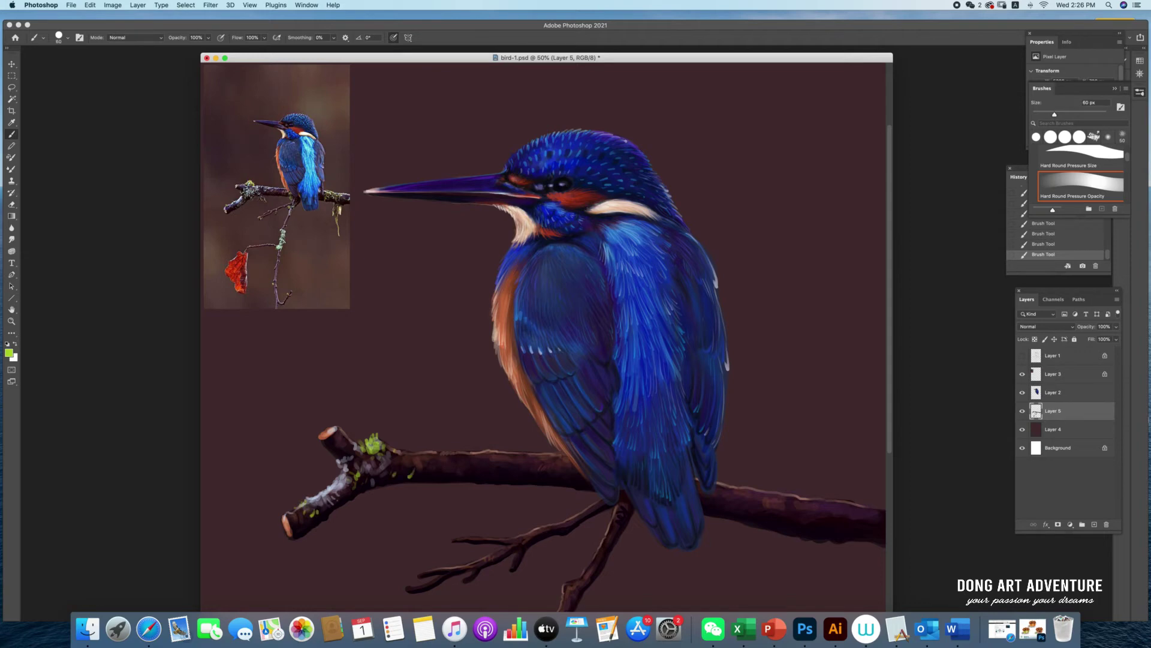
pyautogui.moveTo(391, 476)
pyautogui.mouseDown()
pyautogui.moveTo(401, 491)
pyautogui.moveTo(410, 455)
pyautogui.mouseUp()
pyautogui.press('[')
pyautogui.press('[')
pyautogui.press('[')
pyautogui.moveTo(406, 449); pyautogui.dragTo(418, 469)
pyautogui.press('d')
pyautogui.press(']')
pyautogui.press(']')
pyautogui.press(']')
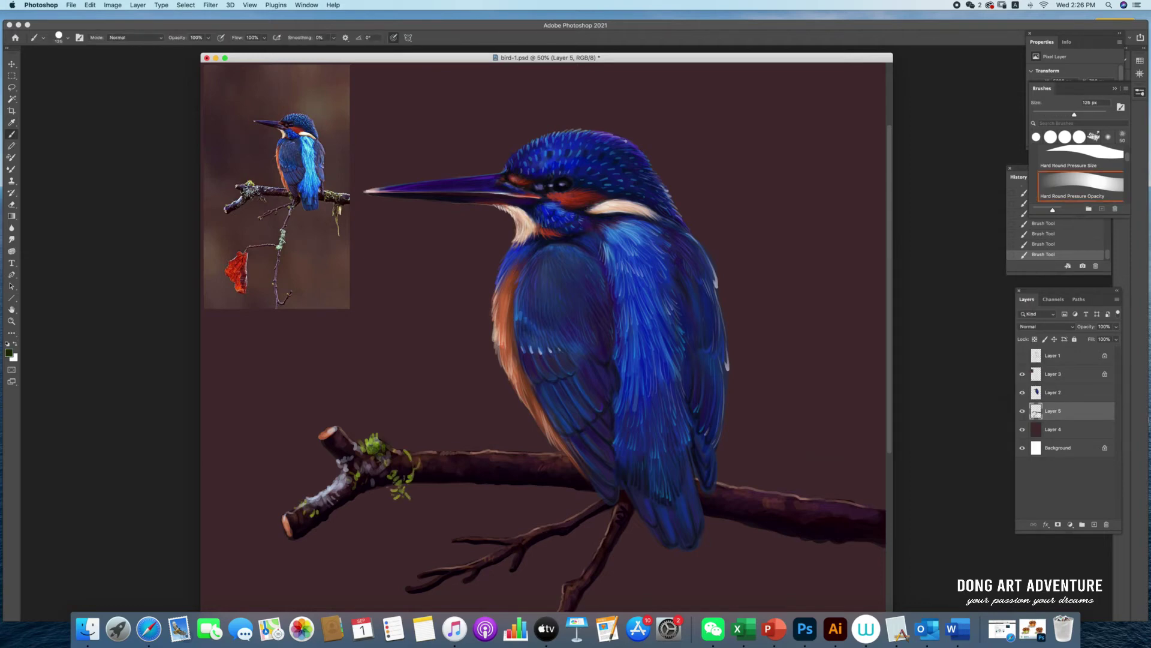
pyautogui.press('[')
pyautogui.press('[')
pyautogui.press('[')
pyautogui.moveTo(385, 441); pyautogui.dragTo(369, 442)
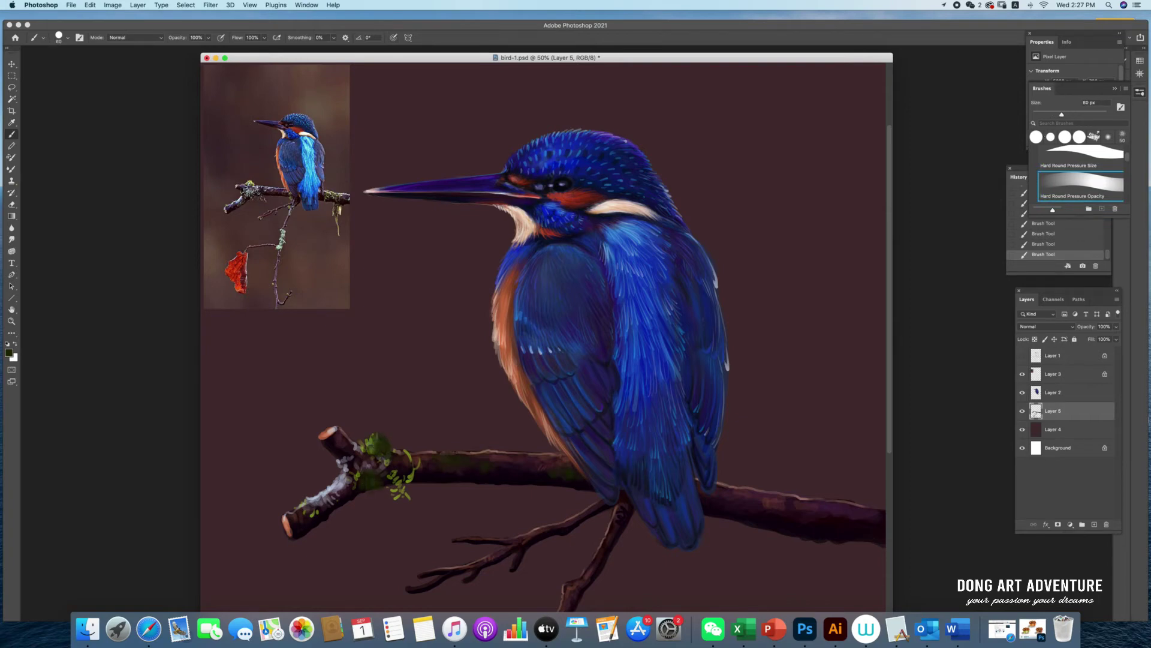
# Step: Add a short green moss stroke and switch to pale green with a 25 px brush
pyautogui.press('Return')
pyautogui.press('[')
pyautogui.press('[')
pyautogui.press('[')
pyautogui.press(']')
pyautogui.moveTo(438, 456); pyautogui.dragTo(464, 455)
pyautogui.press('Return')
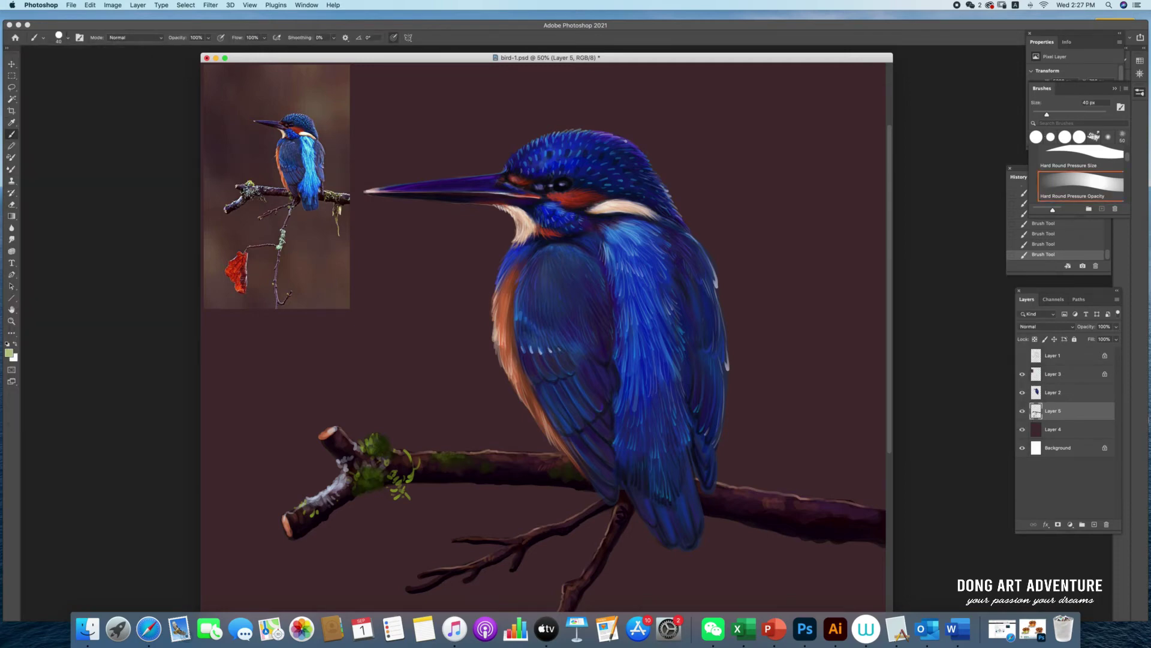
pyautogui.press('[')
pyautogui.press('[')
pyautogui.press('[')
pyautogui.press('[')
pyautogui.press('[')
pyautogui.press('[')
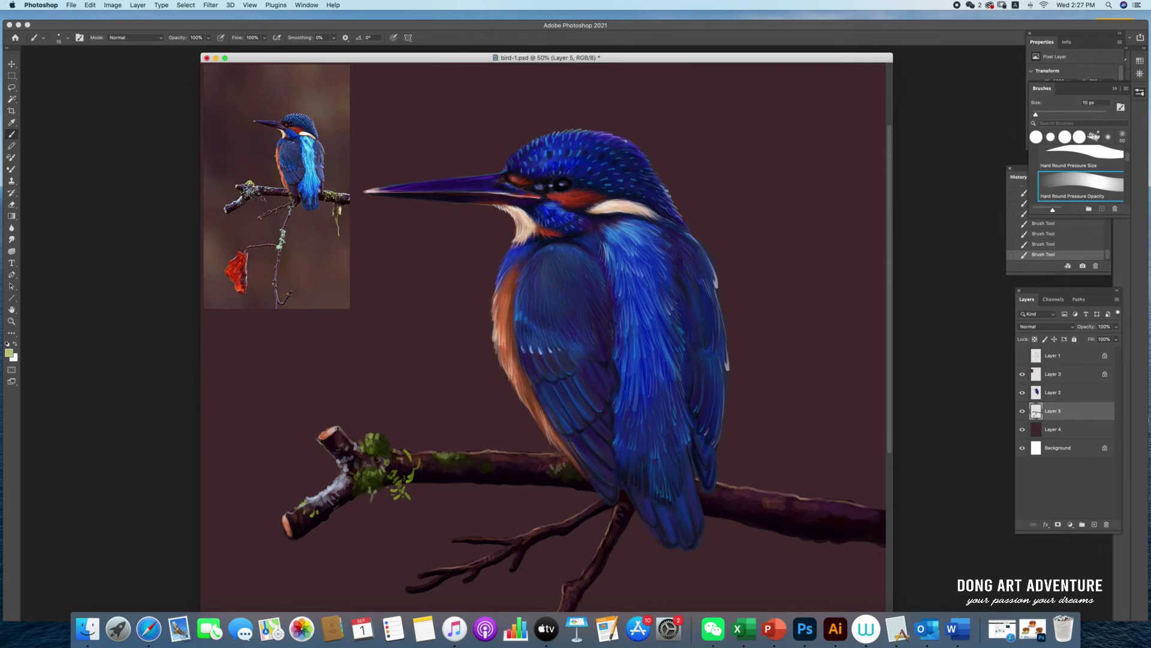
pyautogui.press(']')
pyautogui.scroll(-2, 546, 336)
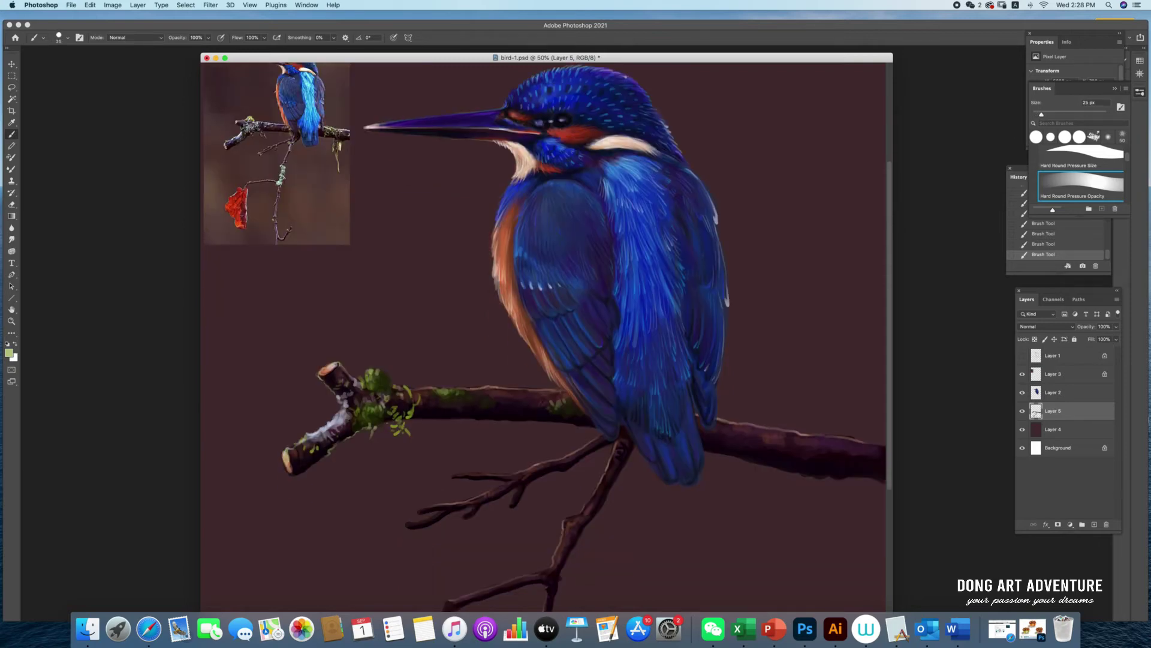
# Step: Highlight the branch top, moss clump and lower twig edge in pale yellow-green
pyautogui.click(9, 353)
pyautogui.click(806, 288)
pyautogui.click(990, 288)
pyautogui.moveTo(542, 389)
pyautogui.mouseDown()
pyautogui.moveTo(422, 393)
pyautogui.moveTo(366, 370)
pyautogui.moveTo(373, 364)
pyautogui.mouseUp()
pyautogui.press(']')
pyautogui.moveTo(410, 396)
pyautogui.mouseDown()
pyautogui.moveTo(395, 387)
pyautogui.moveTo(418, 438)
pyautogui.mouseUp()
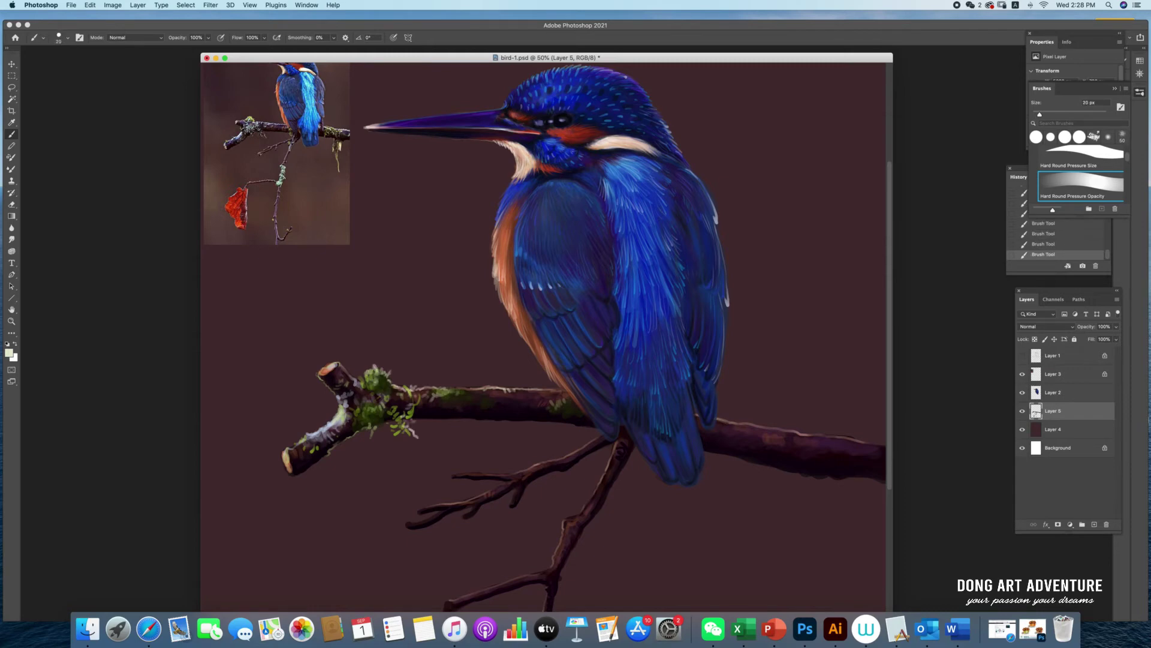
pyautogui.moveTo(432, 389); pyautogui.dragTo(410, 387)
pyautogui.moveTo(466, 475); pyautogui.dragTo(541, 467)
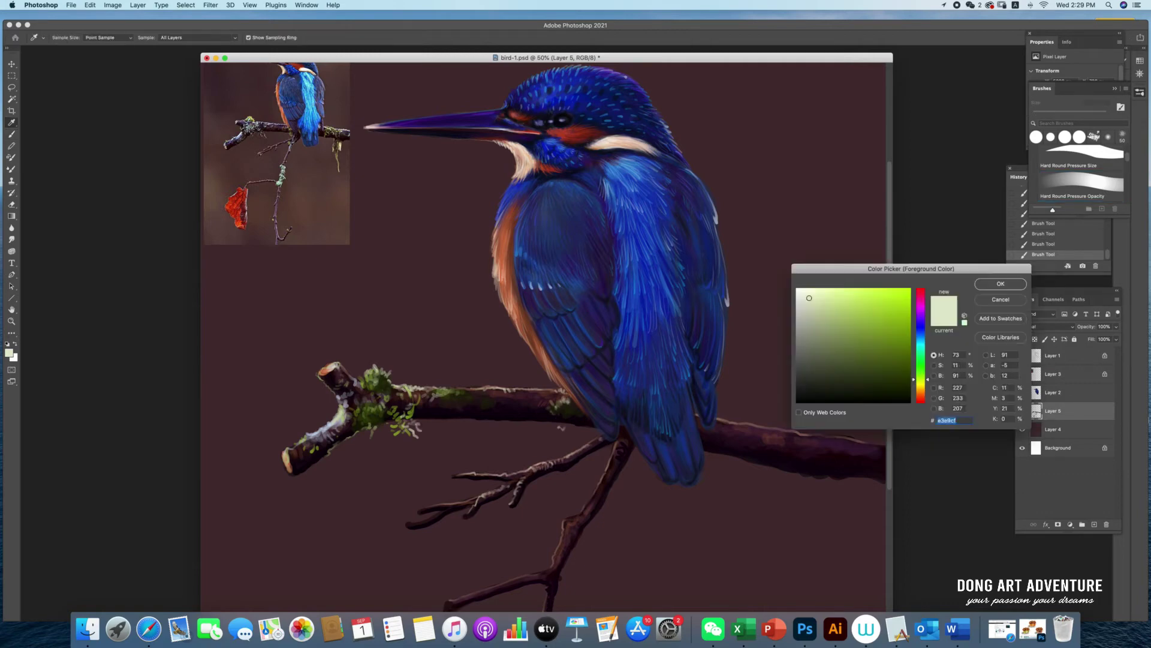
# Step: Paint green moss strokes on the right part of the branch with a 40 px brush
pyautogui.press('Return')
pyautogui.press(']')
pyautogui.press(']')
pyautogui.press(']')
pyautogui.moveTo(566, 422); pyautogui.dragTo(593, 430)
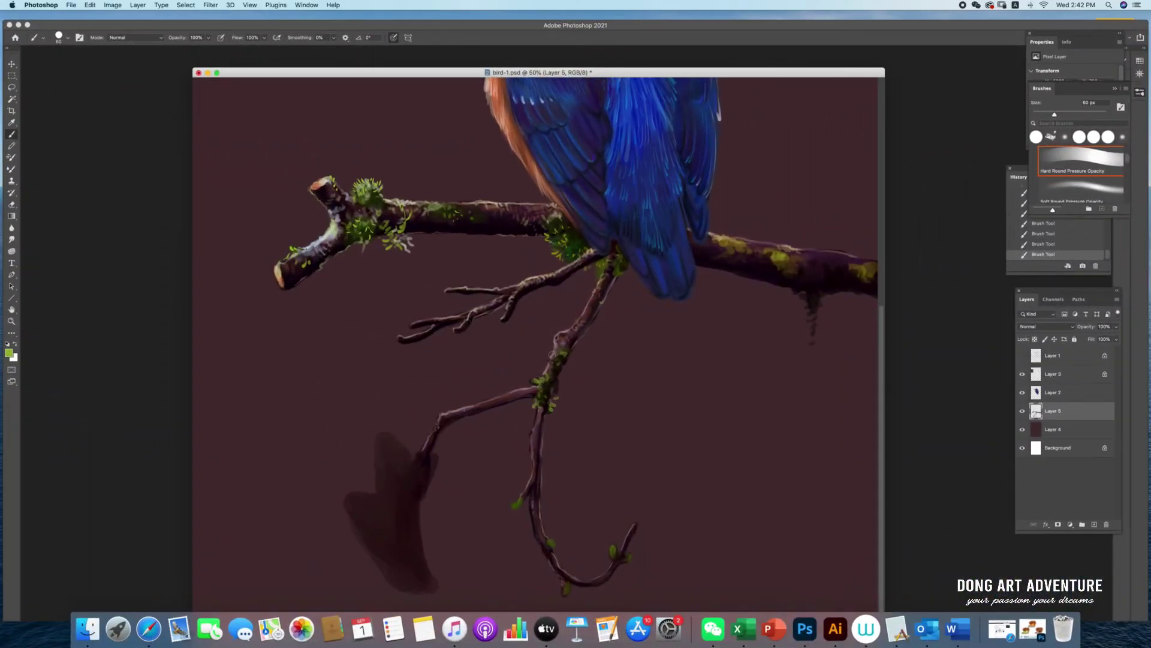
# Step: Paint bright moss at the branch fork, then sample a dark colour from the painting
pyautogui.moveTo(555, 354)
pyautogui.mouseDown()
pyautogui.moveTo(570, 347)
pyautogui.moveTo(545, 378)
pyautogui.mouseUp()
pyautogui.press('[')
pyautogui.click(11, 122)
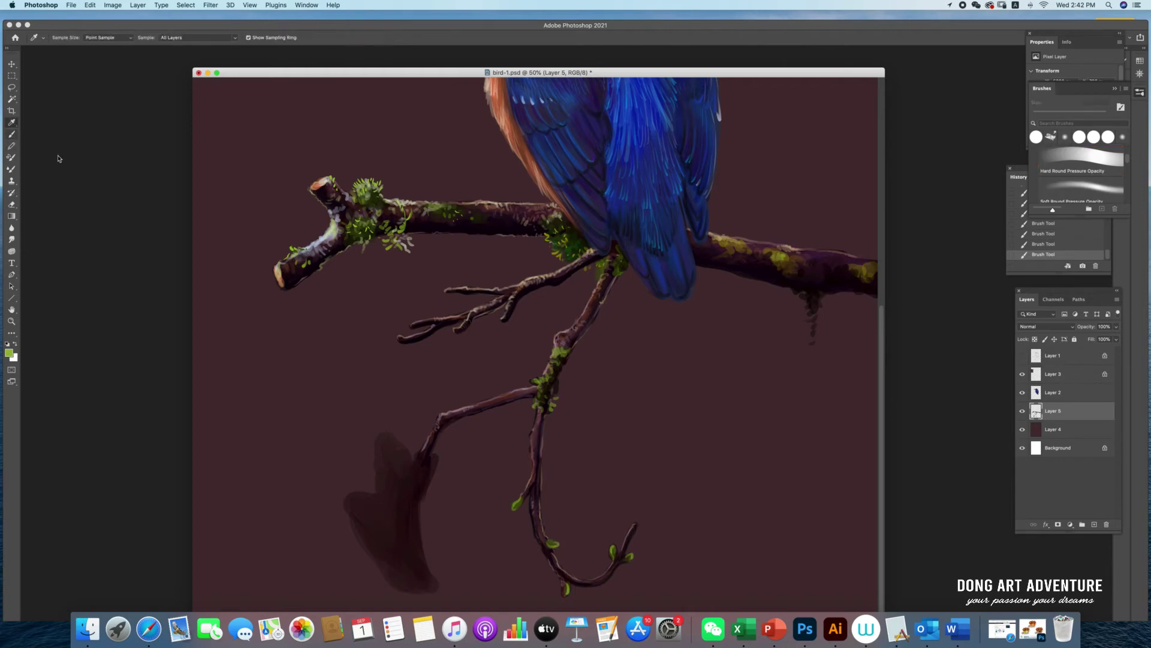
pyautogui.click(472, 224)
pyautogui.click(12, 135)
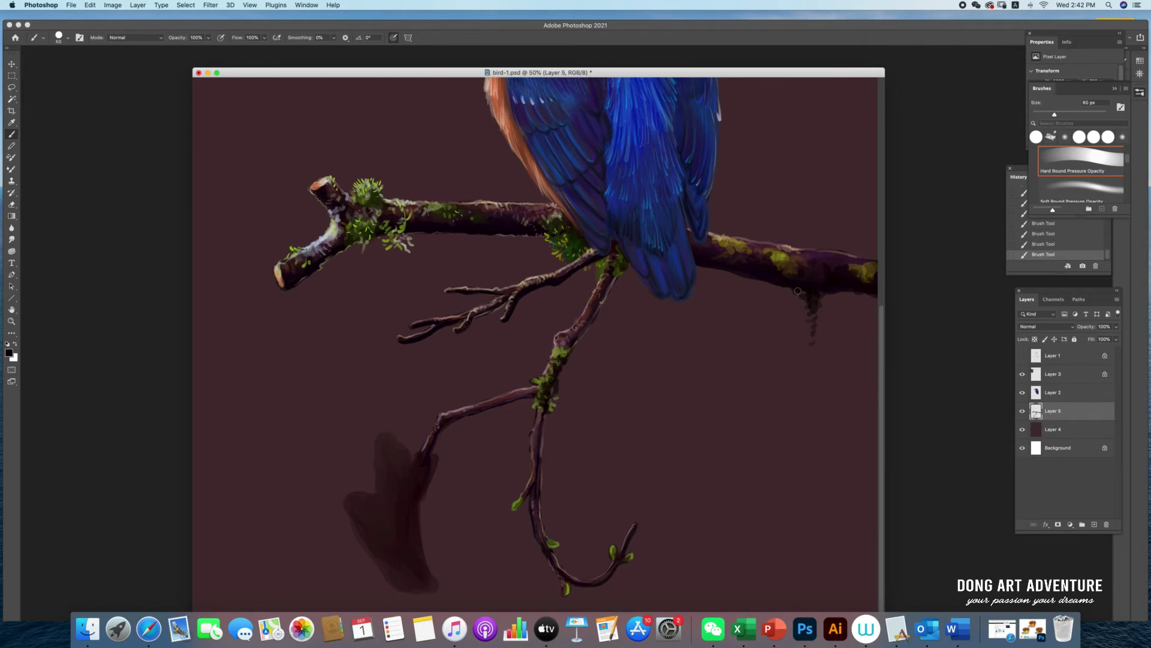
# Step: Enlarge the brush to 70 px and choose a yellow-green paint colour
pyautogui.press(']')
pyautogui.click(8, 353)
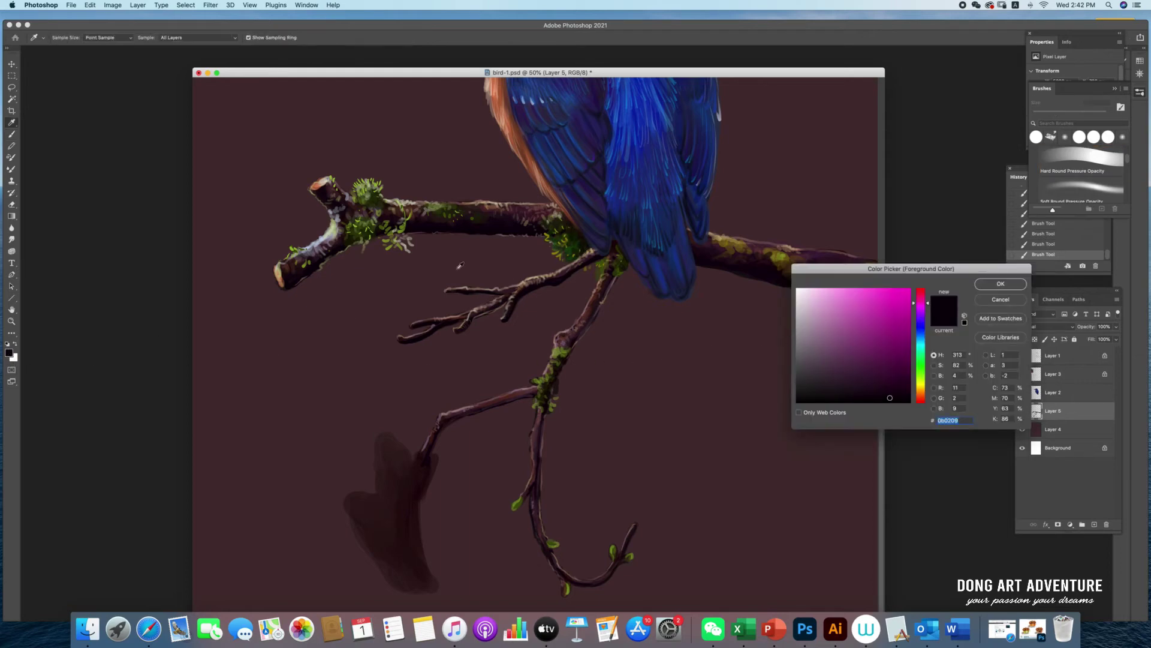
pyautogui.click(777, 257)
# Step: Paint yellow-green moss and hanging strands over the right end of the branch
pyautogui.press('Return')
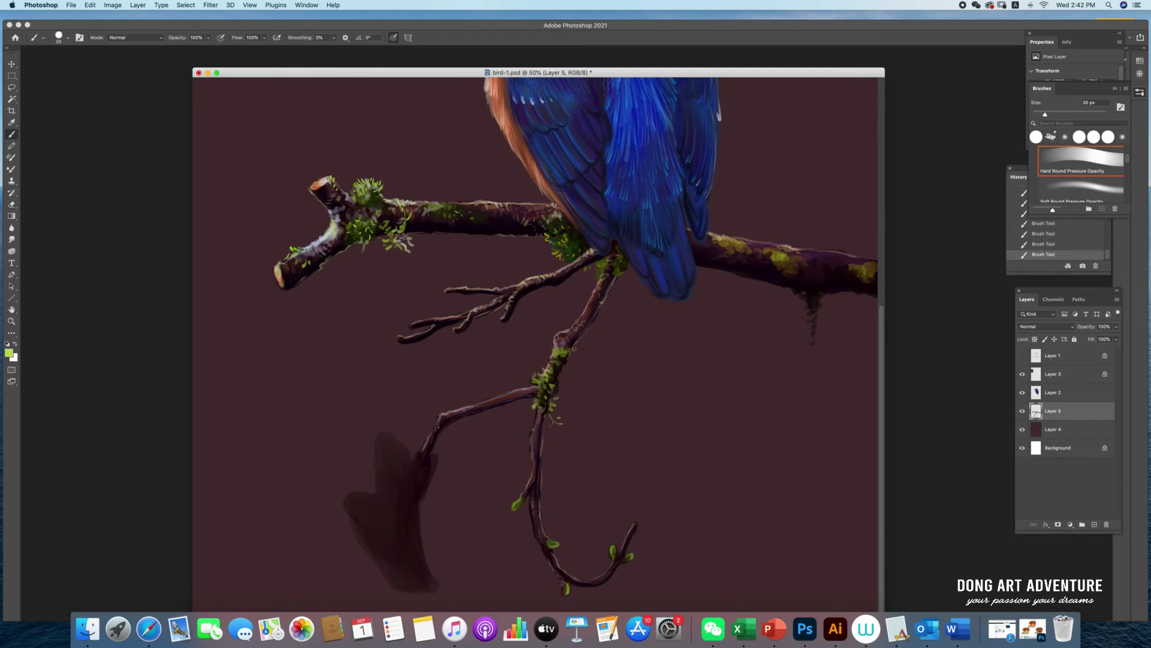
pyautogui.press('[')
pyautogui.moveTo(555, 254); pyautogui.dragTo(554, 362)
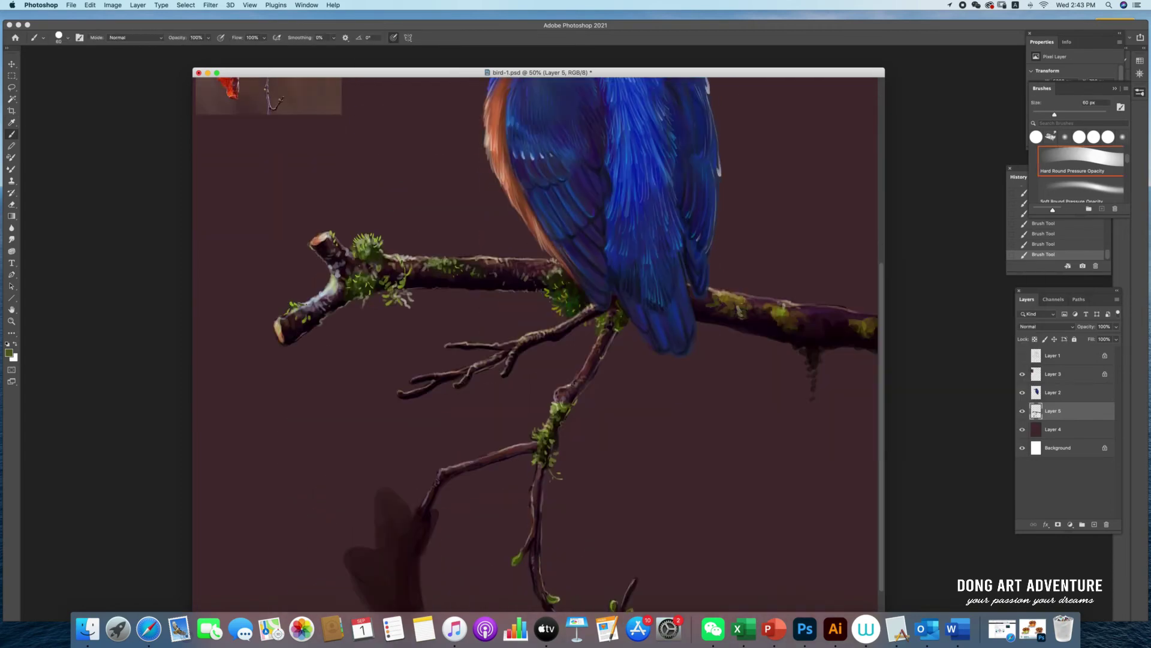
pyautogui.press(']')
pyautogui.press(']')
pyautogui.press(']')
pyautogui.moveTo(809, 327)
pyautogui.mouseDown()
pyautogui.moveTo(837, 336)
pyautogui.moveTo(811, 323)
pyautogui.moveTo(840, 309)
pyautogui.moveTo(846, 342)
pyautogui.moveTo(798, 408)
pyautogui.mouseUp()
pyautogui.press('[')
pyautogui.press('[')
pyautogui.press('[')
pyautogui.press('[')
pyautogui.moveTo(810, 360); pyautogui.dragTo(786, 338)
pyautogui.moveTo(699, 321)
pyautogui.mouseDown()
pyautogui.moveTo(780, 343)
pyautogui.moveTo(816, 339)
pyautogui.moveTo(812, 360)
pyautogui.moveTo(790, 363)
pyautogui.mouseUp()
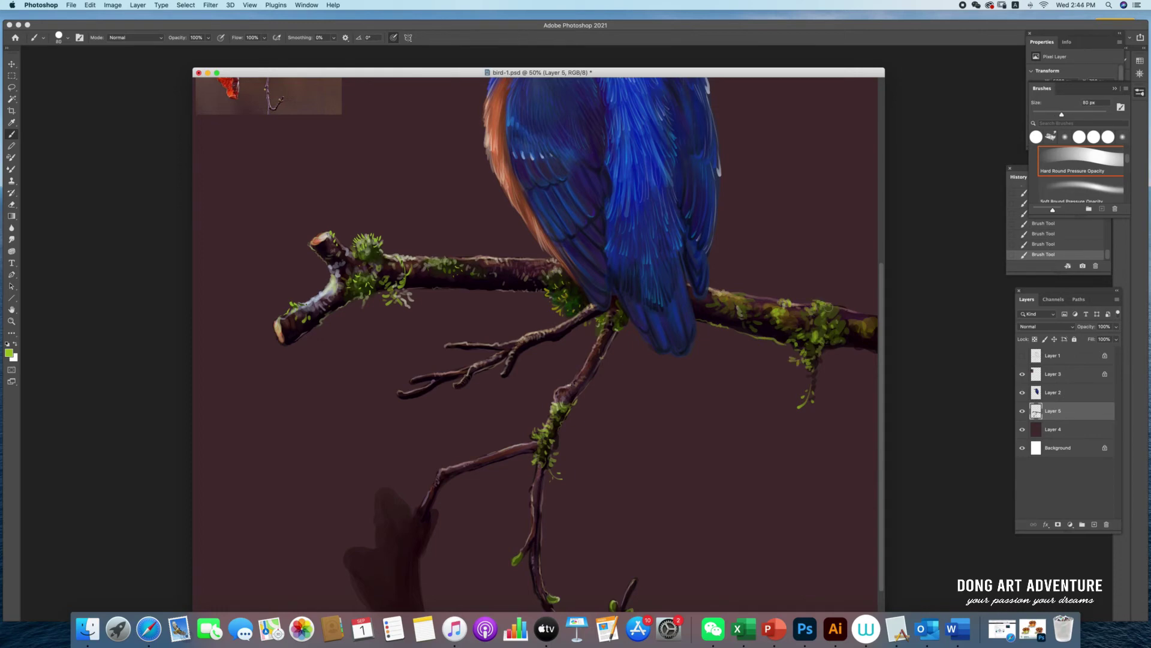
# Step: Highlight the right-branch moss with a lighter yellow-green at 60 px
pyautogui.press(']')
pyautogui.press(']')
pyautogui.press('super+minus')
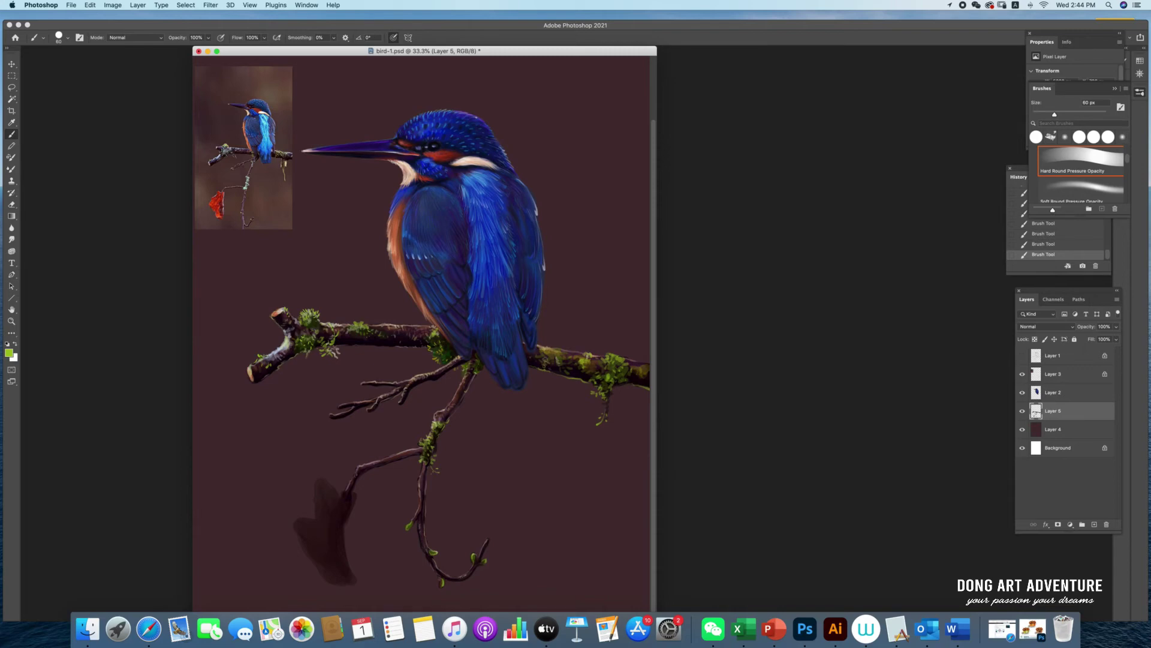
pyautogui.press('F12')
pyautogui.press('Return')
pyautogui.moveTo(624, 368); pyautogui.dragTo(633, 383)
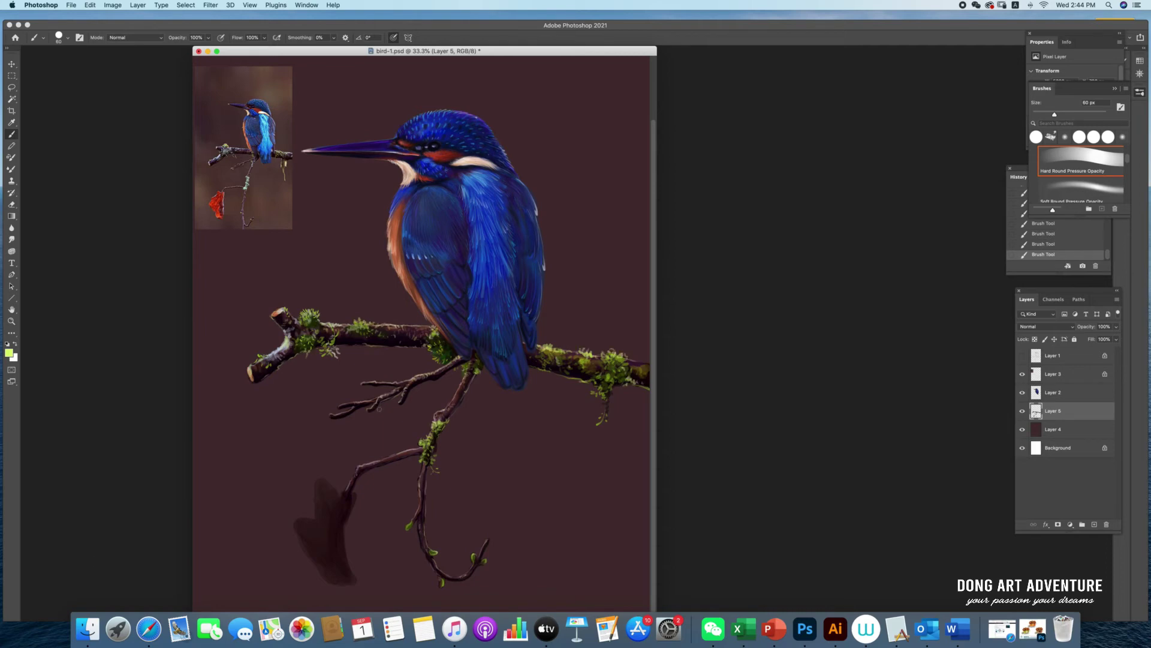
# Step: Switch to red with a large brush and start painting the leaf shape
pyautogui.keyDown('alt'); pyautogui.click(217, 203); pyautogui.keyUp('alt')
pyautogui.click(67, 37)
pyautogui.press('Escape')
pyautogui.moveTo(346, 492); pyautogui.dragTo(323, 540)
# Step: Paint red over the leaf shape at 50% zoom, narrowing the brush to 45 px
pyautogui.press('[')
pyautogui.press('super+equal')
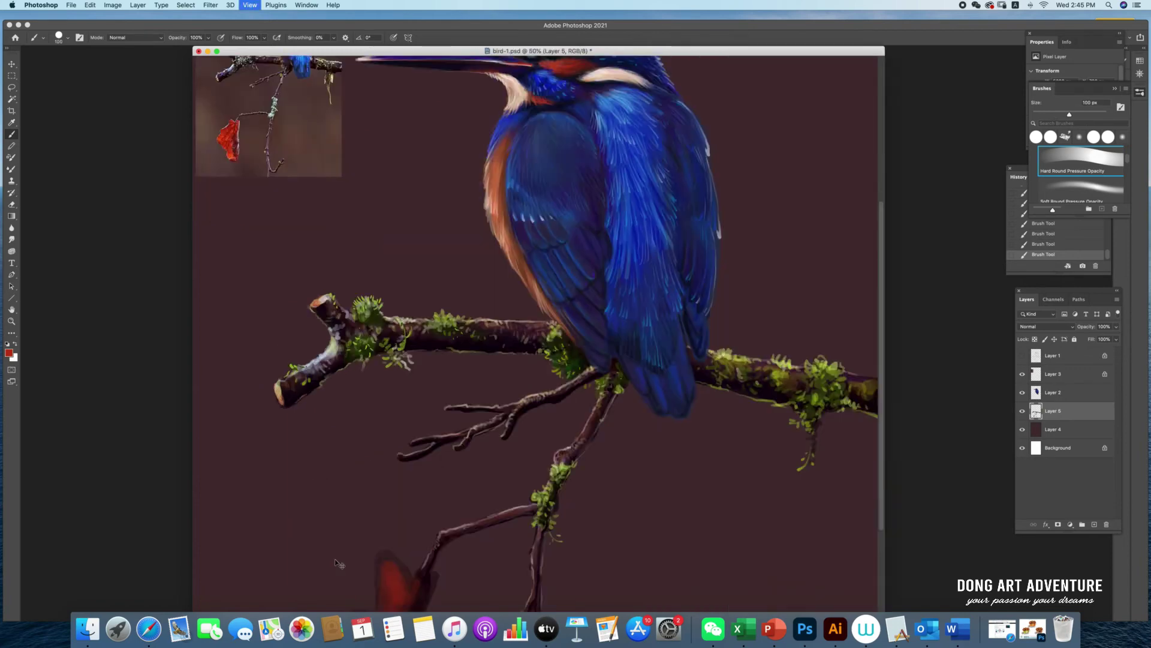
pyautogui.press('super+equal')
pyautogui.scroll(-5, 423, 308)
pyautogui.scroll(6, 444, 500)
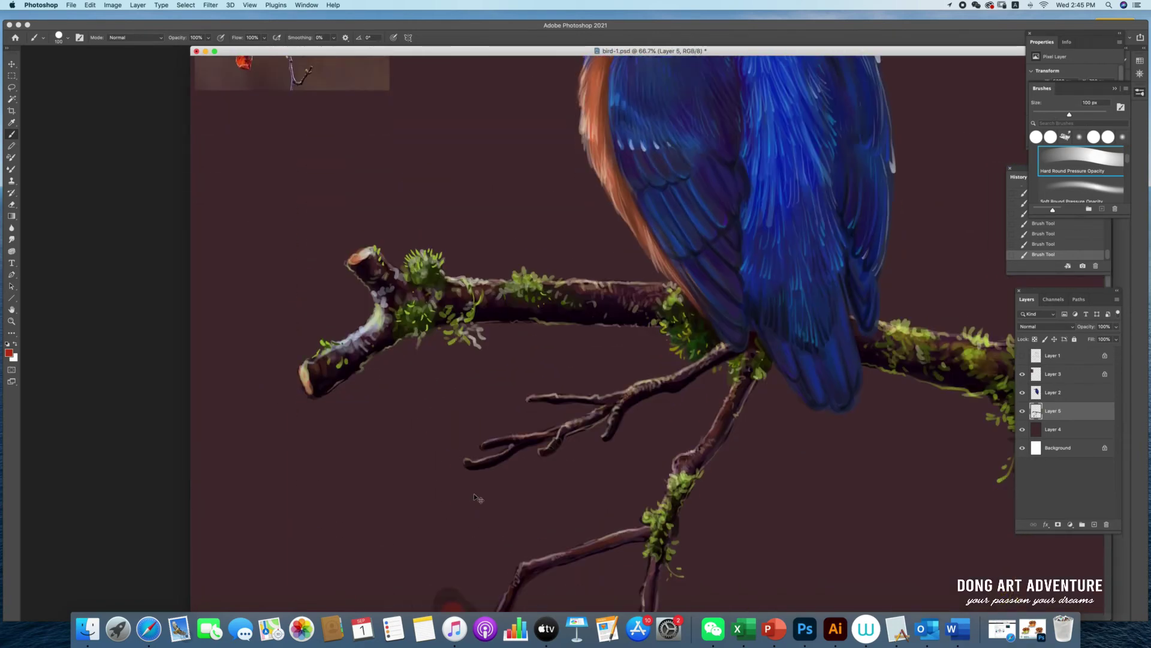
pyautogui.press('super+minus')
pyautogui.moveTo(390, 441); pyautogui.dragTo(397, 527)
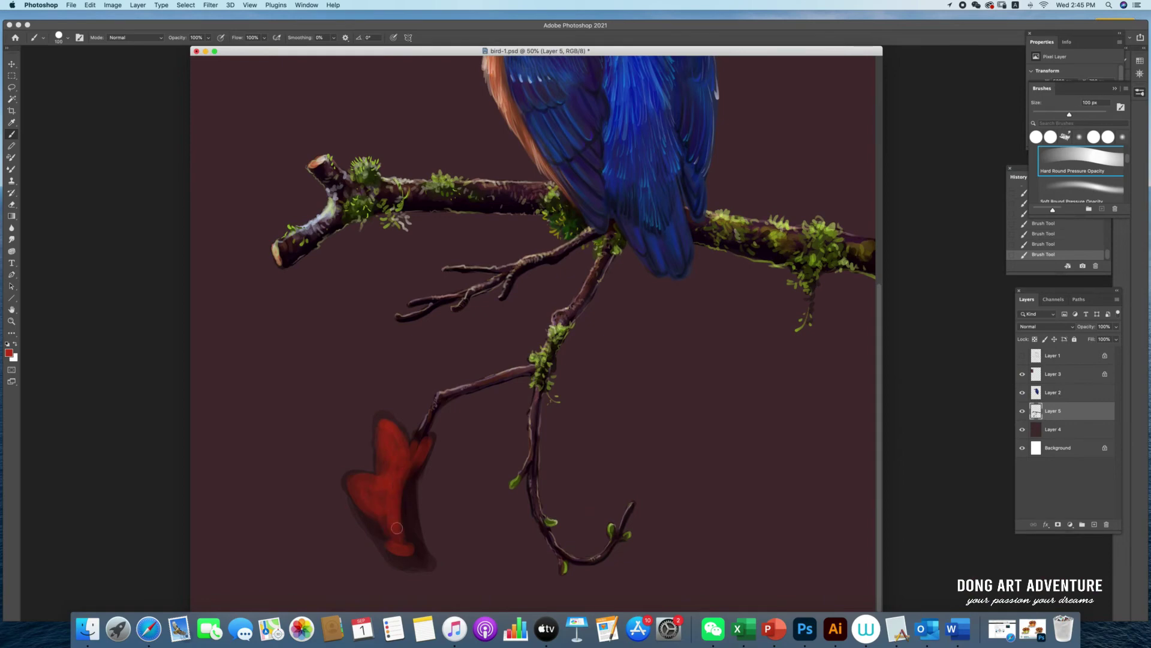
pyautogui.press('[')
pyautogui.press('[')
pyautogui.press('[')
pyautogui.moveTo(398, 438)
pyautogui.mouseDown()
pyautogui.moveTo(391, 480)
pyautogui.moveTo(391, 468)
pyautogui.mouseUp()
# Step: Paint orange strokes at the leaf's tip and smudge its bottom
pyautogui.click(8, 353)
pyautogui.moveTo(906, 323); pyautogui.dragTo(907, 348)
pyautogui.press('Return')
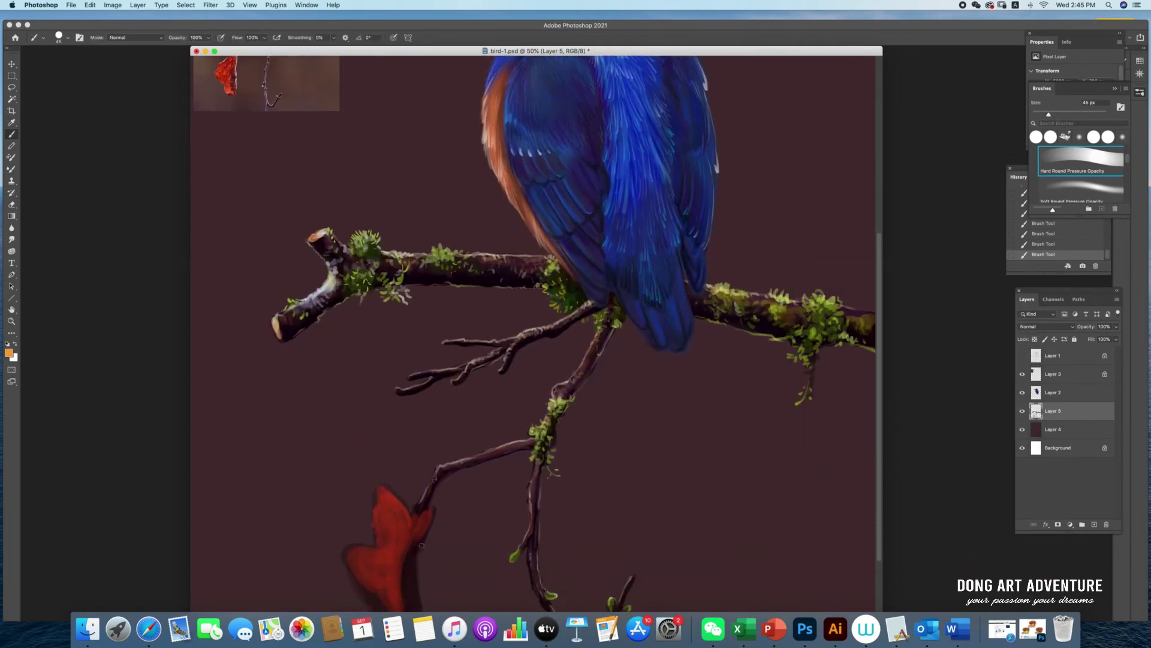
pyautogui.scroll(-3, 422, 545)
pyautogui.moveTo(393, 558)
pyautogui.mouseDown()
pyautogui.moveTo(405, 547)
pyautogui.moveTo(360, 504)
pyautogui.moveTo(384, 545)
pyautogui.mouseUp()
pyautogui.press('r')
pyautogui.press('b')
pyautogui.moveTo(427, 292)
pyautogui.mouseDown()
pyautogui.moveTo(428, 493)
pyautogui.moveTo(428, 289)
pyautogui.mouseUp()
pyautogui.moveTo(408, 558); pyautogui.dragTo(423, 552)
pyautogui.moveTo(383, 412)
pyautogui.mouseDown()
pyautogui.moveTo(383, 526)
pyautogui.moveTo(399, 555)
pyautogui.moveTo(378, 473)
pyautogui.mouseUp()
# Step: Sample the leaf's red and paint it along the leaf's left side and bottom
pyautogui.press('i')
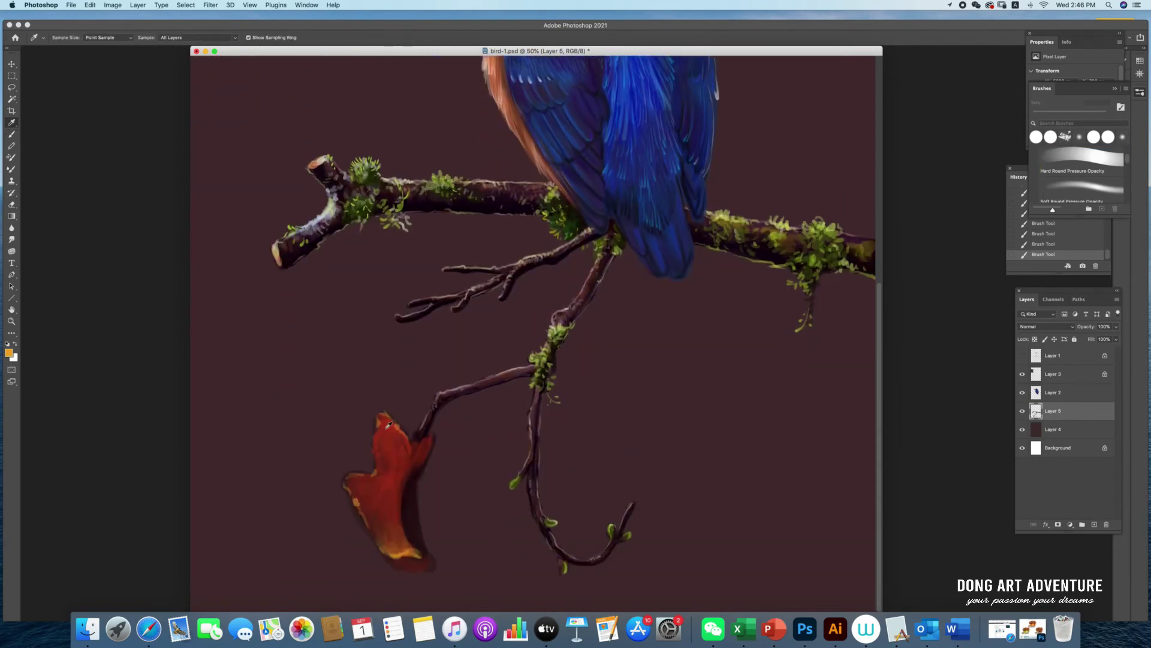
pyautogui.click(389, 424)
pyautogui.press('b')
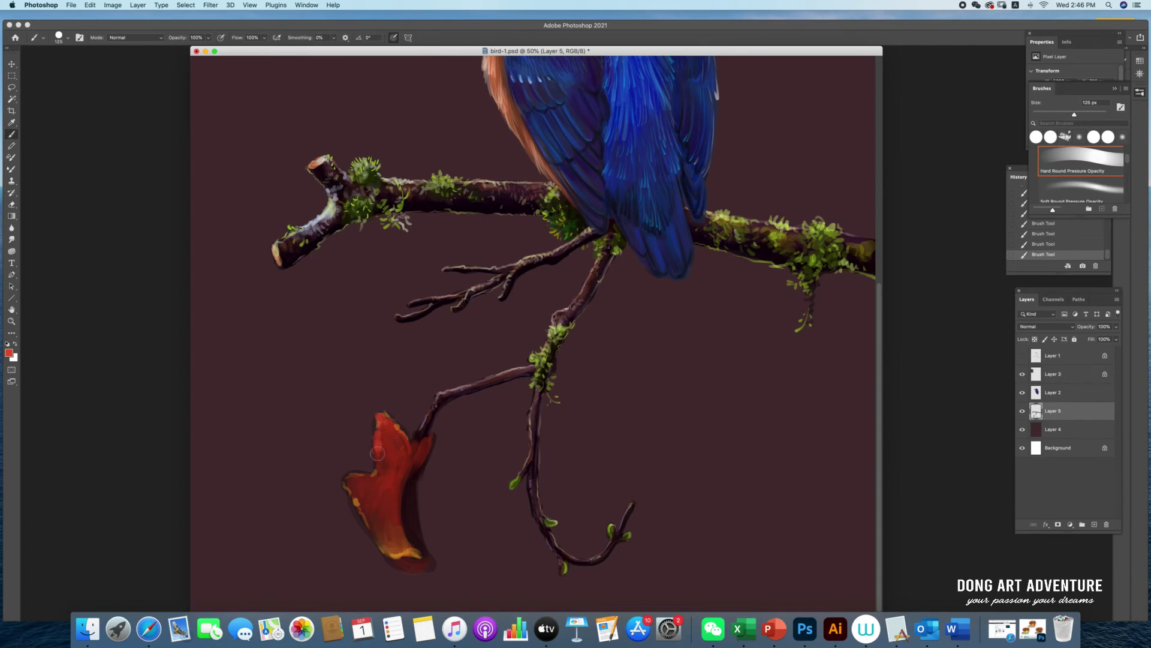
pyautogui.moveTo(348, 471); pyautogui.dragTo(381, 540)
pyautogui.moveTo(407, 478); pyautogui.dragTo(419, 523)
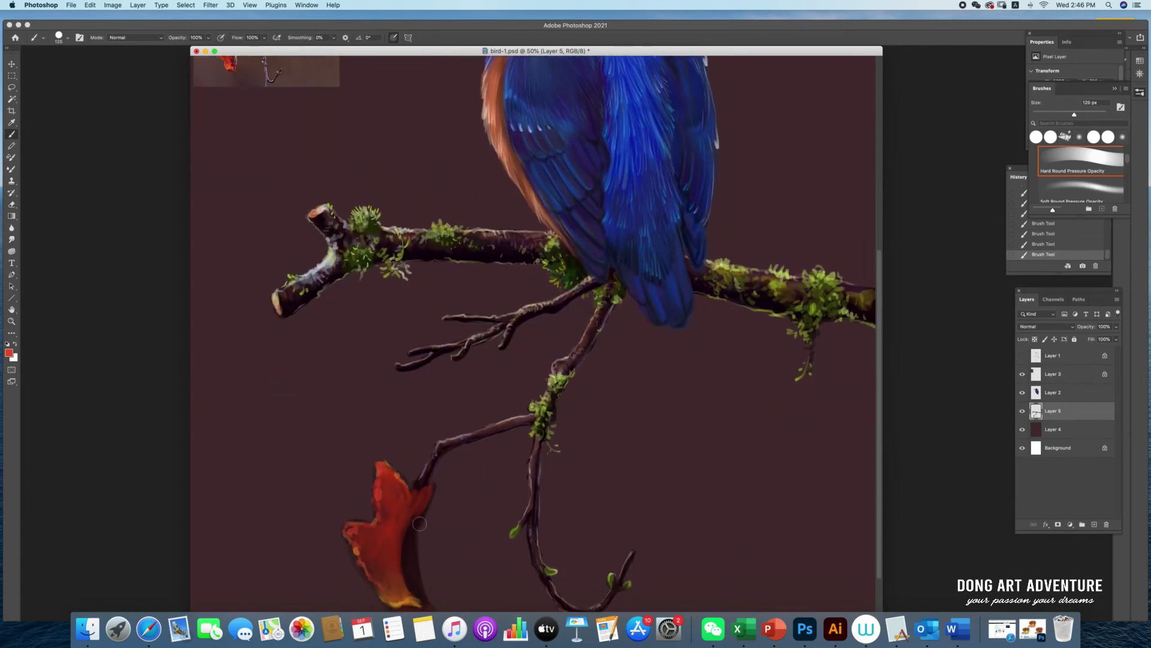
pyautogui.press('[')
pyautogui.press('[')
pyautogui.press('[')
pyautogui.press('[')
pyautogui.press('[')
# Step: Add darker red shading to the leaf with a 70 px brush
pyautogui.click(8, 353)
pyautogui.click(866, 350)
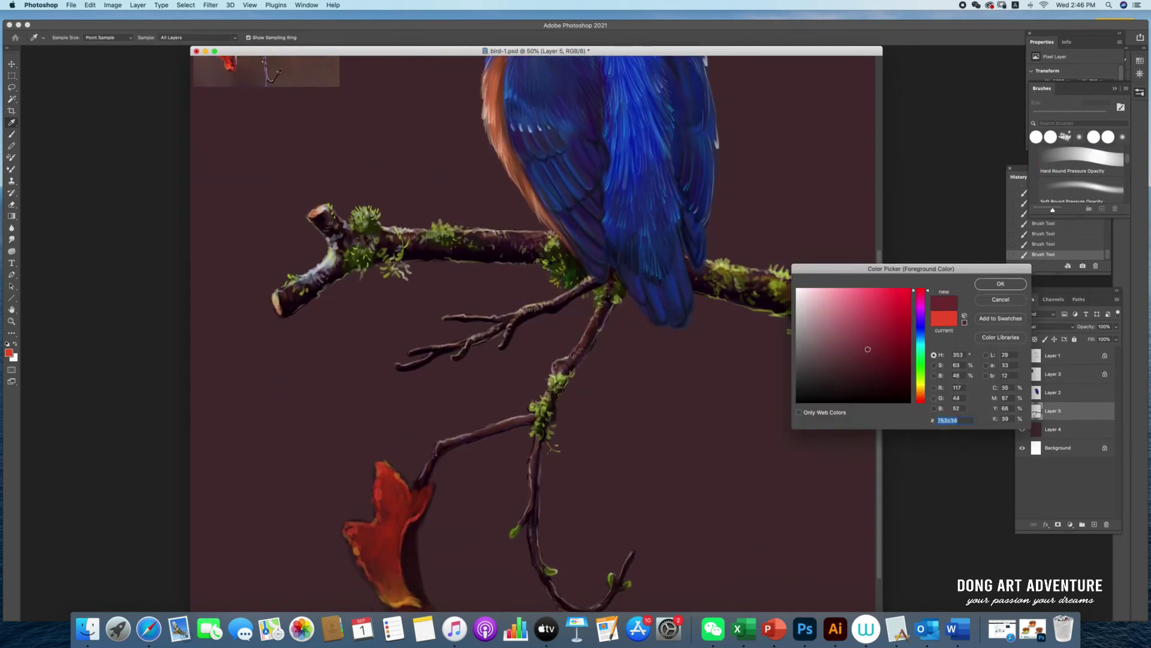
pyautogui.press('Return')
pyautogui.press(']')
pyautogui.press(']')
pyautogui.press(']')
pyautogui.moveTo(418, 555); pyautogui.dragTo(418, 519)
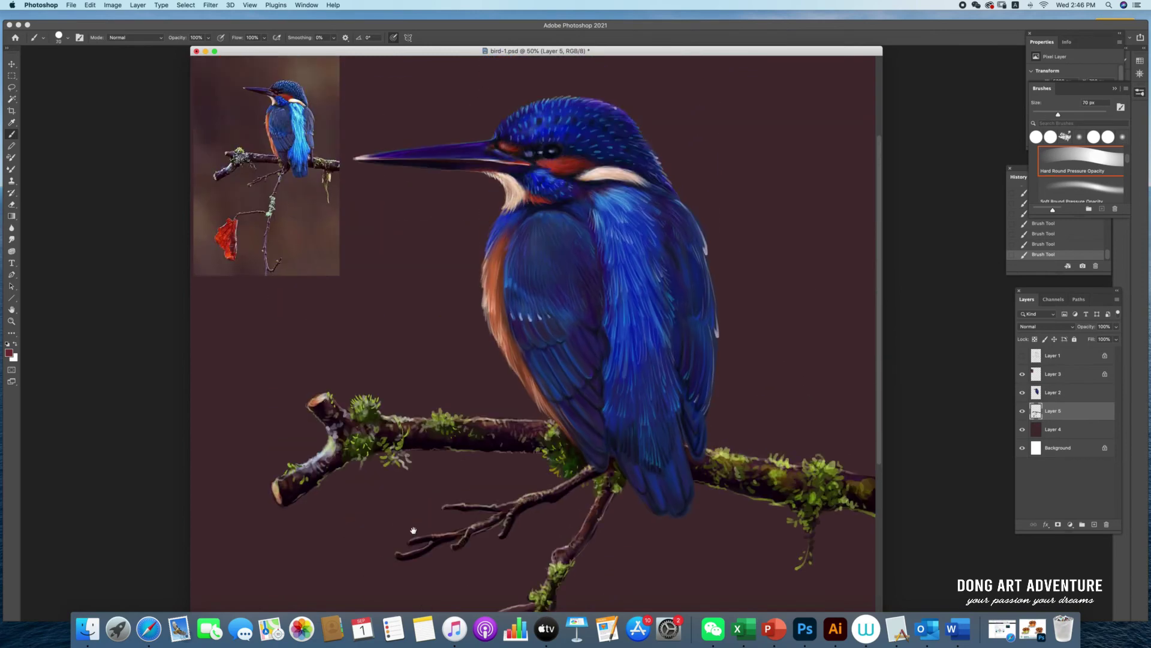
pyautogui.moveTo(392, 419)
pyautogui.mouseDown()
pyautogui.moveTo(391, 503)
pyautogui.moveTo(392, 400)
pyautogui.mouseUp()
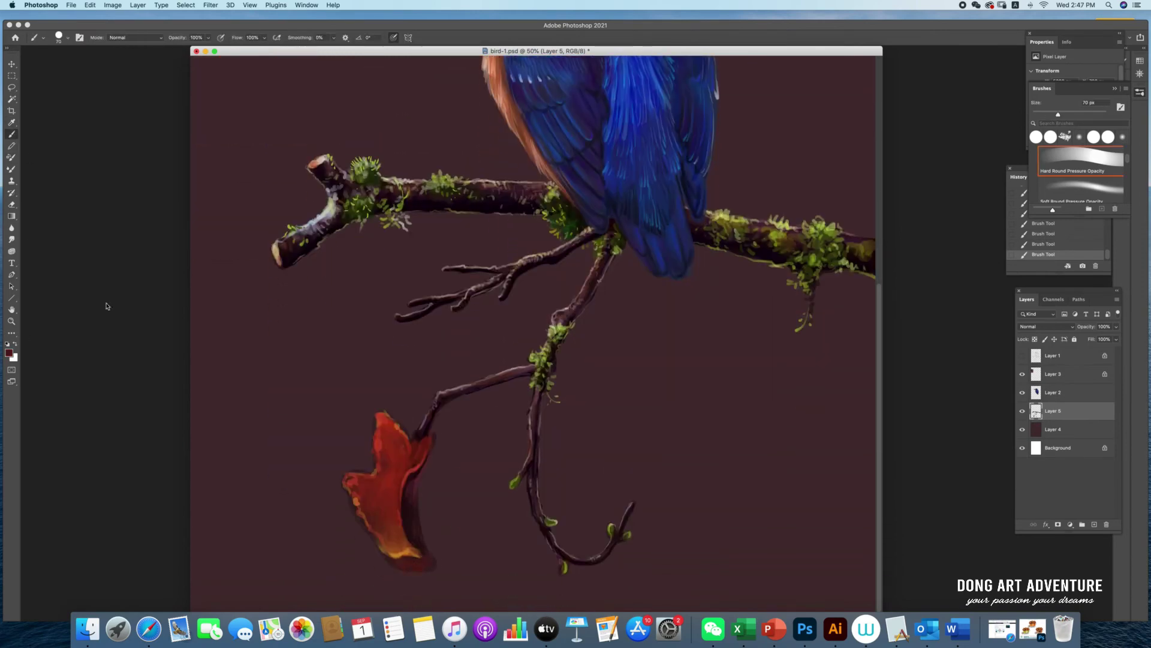
pyautogui.moveTo(410, 472); pyautogui.dragTo(410, 450)
# Step: Smudge the leaf's lower-left edge and reshape its edges
pyautogui.press('r')
pyautogui.moveTo(367, 521)
pyautogui.mouseDown()
pyautogui.moveTo(352, 485)
pyautogui.moveTo(389, 543)
pyautogui.mouseUp()
pyautogui.moveTo(382, 473); pyautogui.dragTo(373, 416)
# Step: Soften more of the leaf's edges with a 100 px, then 80 px smudge
pyautogui.press('[')
pyautogui.moveTo(365, 472); pyautogui.dragTo(343, 489)
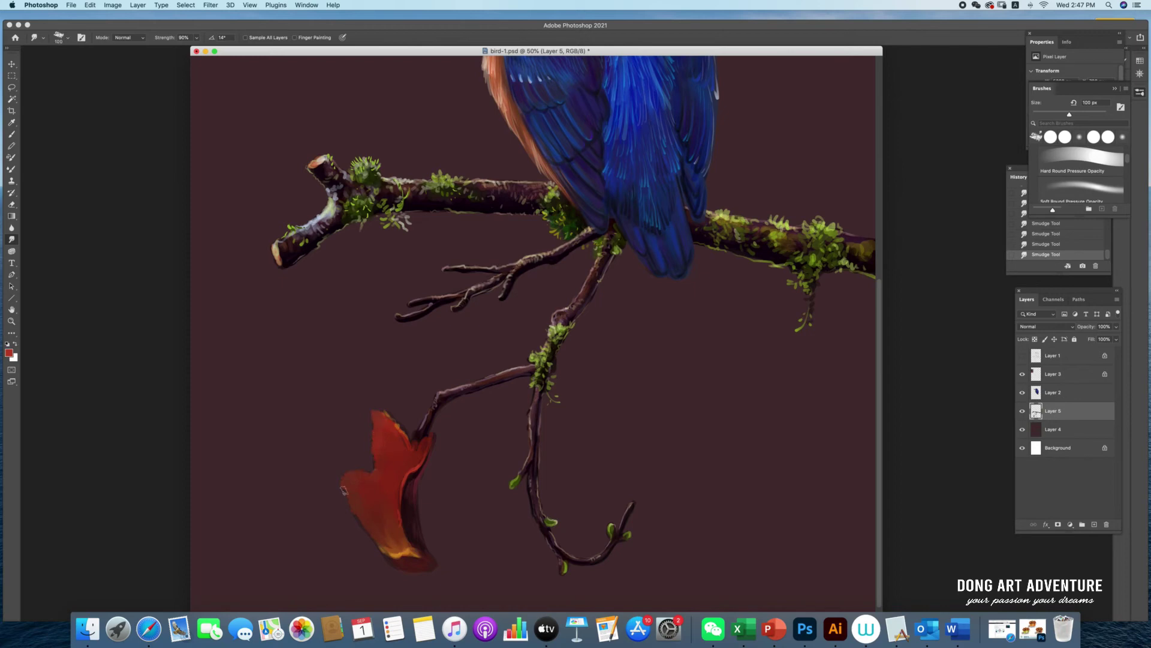
pyautogui.press('[')
pyautogui.press('[')
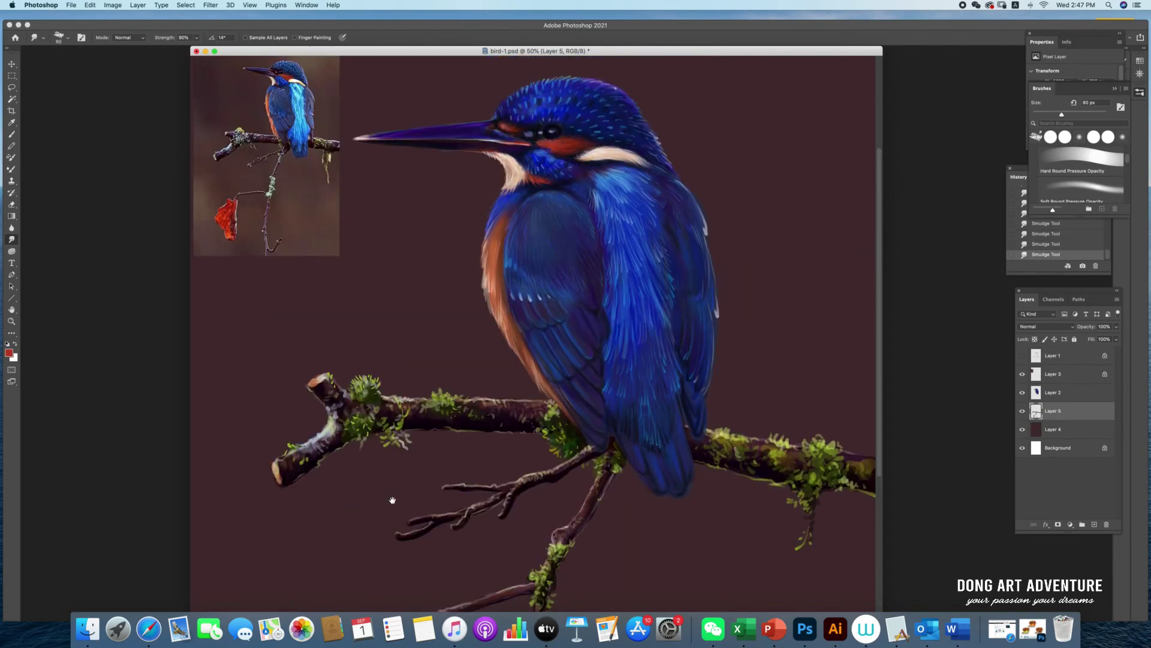
pyautogui.press('e')
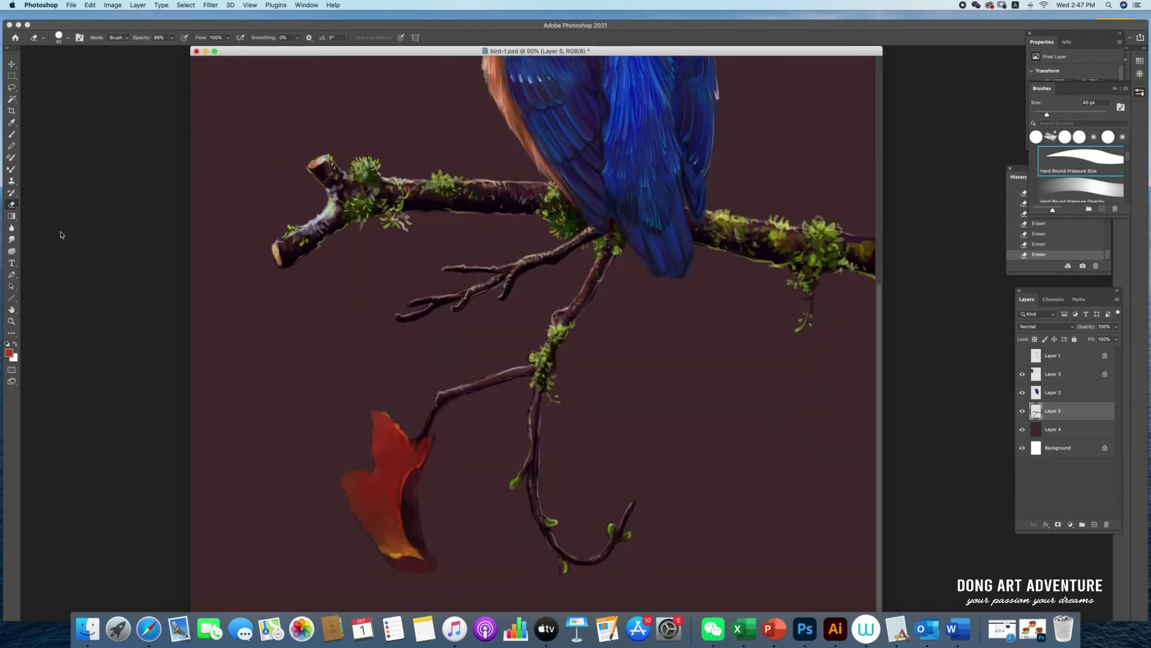
pyautogui.press('i')
pyautogui.press('b')
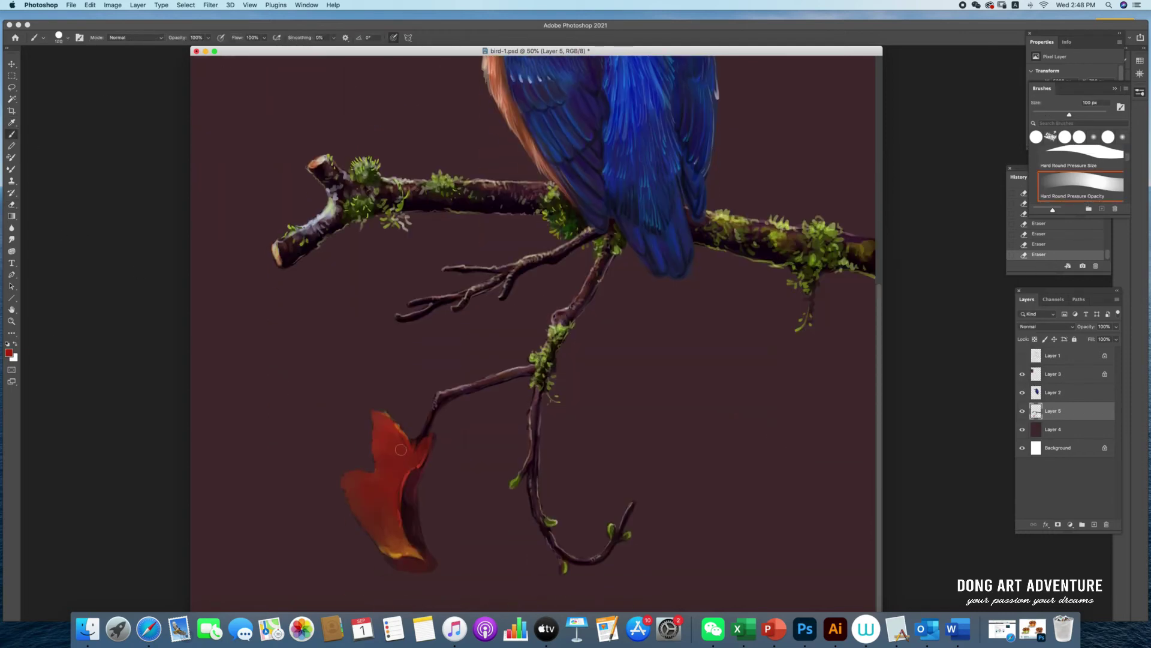
# Step: Repaint red onto the leaf's left lobe and bottom tip, zoomed in
pyautogui.moveTo(400, 449)
pyautogui.mouseDown()
pyautogui.moveTo(384, 446)
pyautogui.moveTo(358, 480)
pyautogui.moveTo(378, 509)
pyautogui.mouseUp()
pyautogui.press(']')
pyautogui.press(']')
pyautogui.press('super+equal')
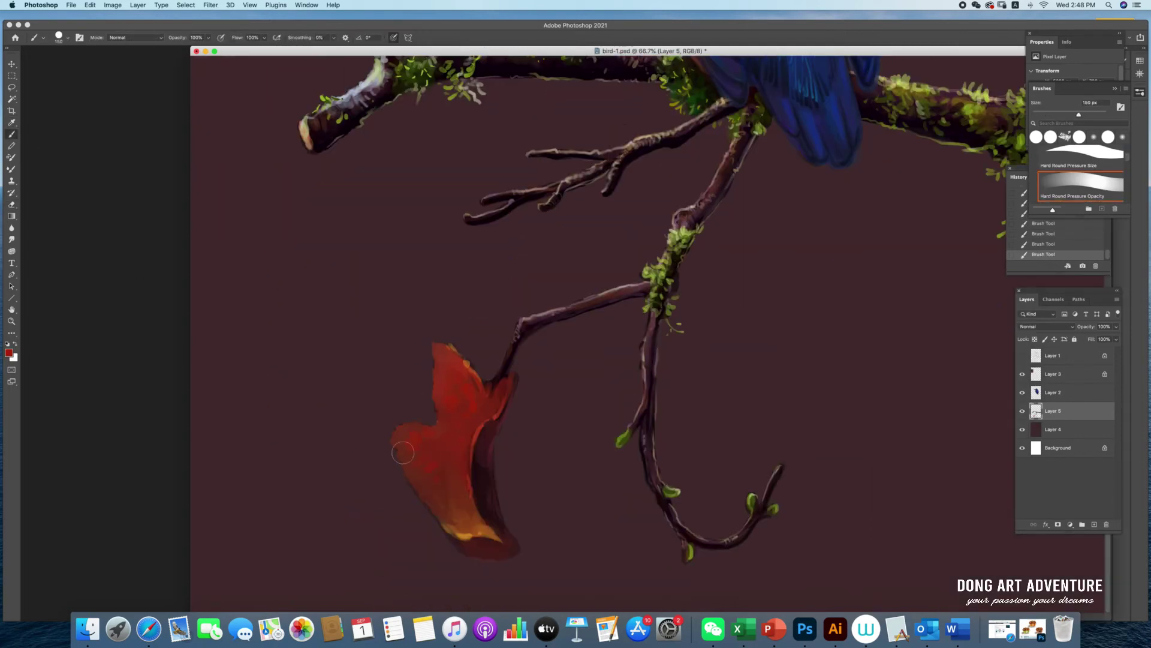
pyautogui.moveTo(402, 453); pyautogui.dragTo(419, 438)
pyautogui.press('[')
pyautogui.press('[')
pyautogui.press('[')
pyautogui.press('[')
pyautogui.press('[')
pyautogui.press('[')
pyautogui.press(']')
pyautogui.moveTo(485, 548); pyautogui.dragTo(495, 553)
# Step: Blend the paint and add lighter red strokes along the leaf's inner edge
pyautogui.press('r')
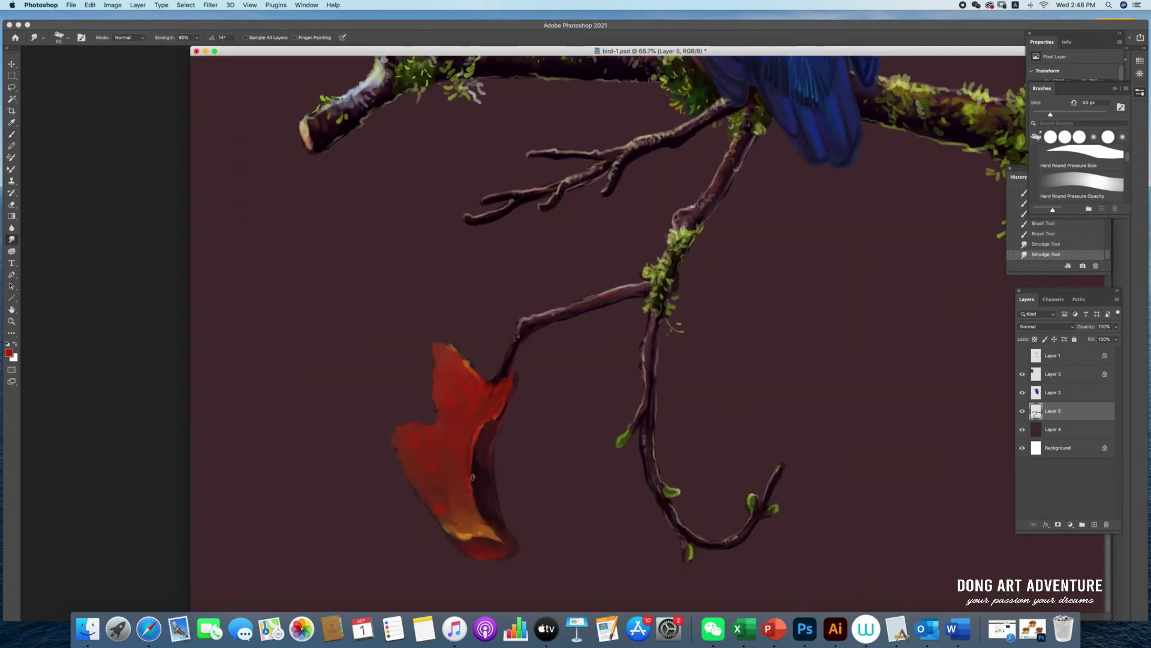
pyautogui.press('b')
pyautogui.moveTo(506, 384); pyautogui.dragTo(480, 438)
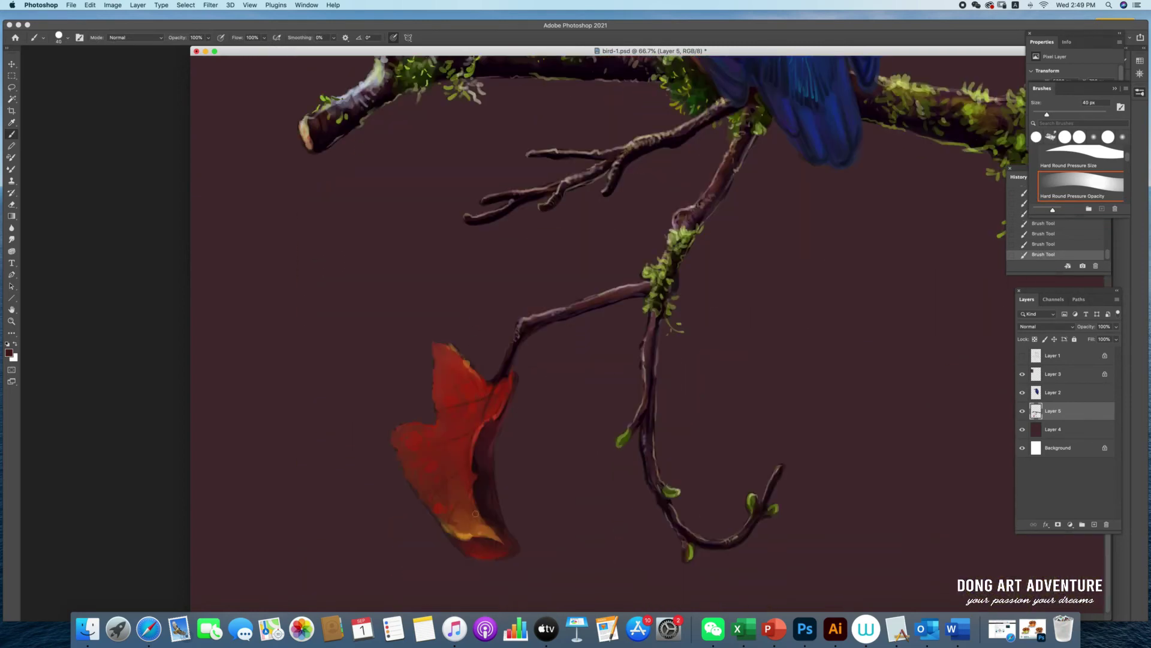
pyautogui.click(9, 352)
pyautogui.click(995, 285)
# Step: Paint crossing dark vein lines across the leaf and darken its upper edge
pyautogui.scroll(2, 462, 464)
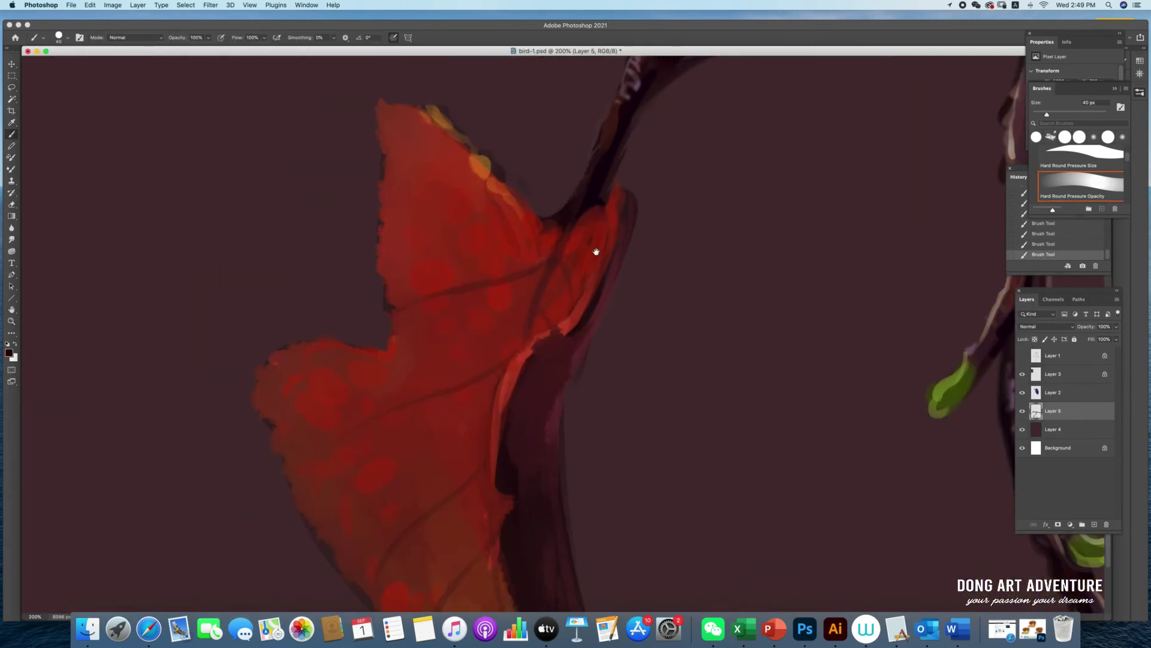
pyautogui.moveTo(572, 231); pyautogui.dragTo(539, 303)
pyautogui.moveTo(552, 264); pyautogui.dragTo(432, 300)
pyautogui.moveTo(574, 299); pyautogui.dragTo(557, 259)
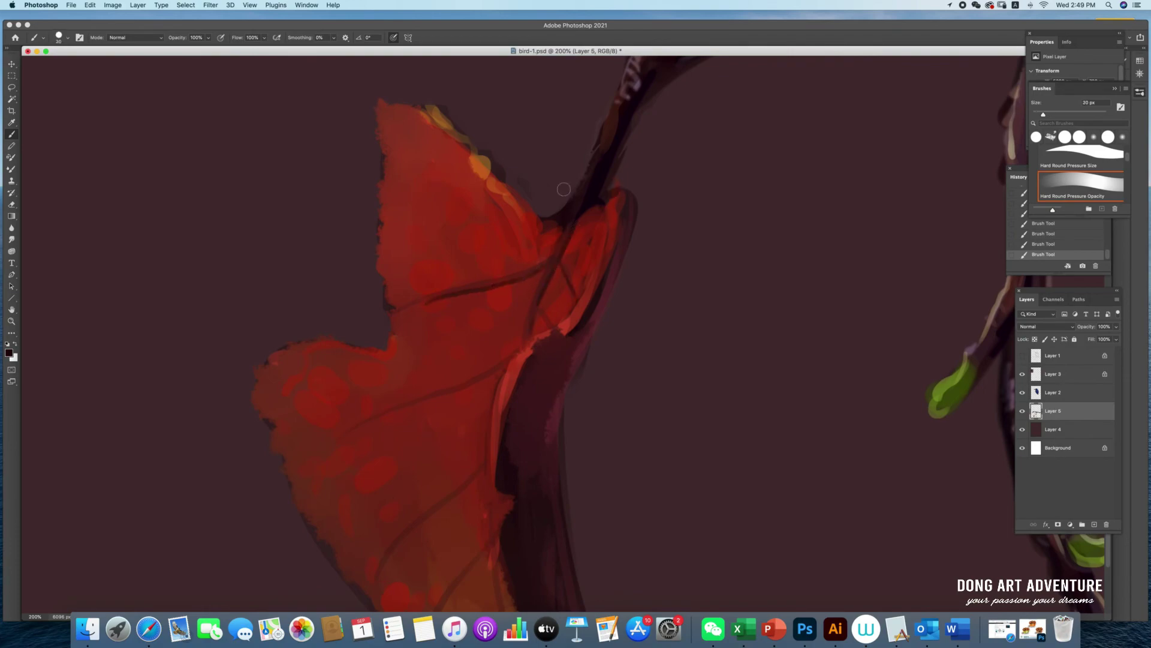
pyautogui.moveTo(517, 223); pyautogui.dragTo(555, 229)
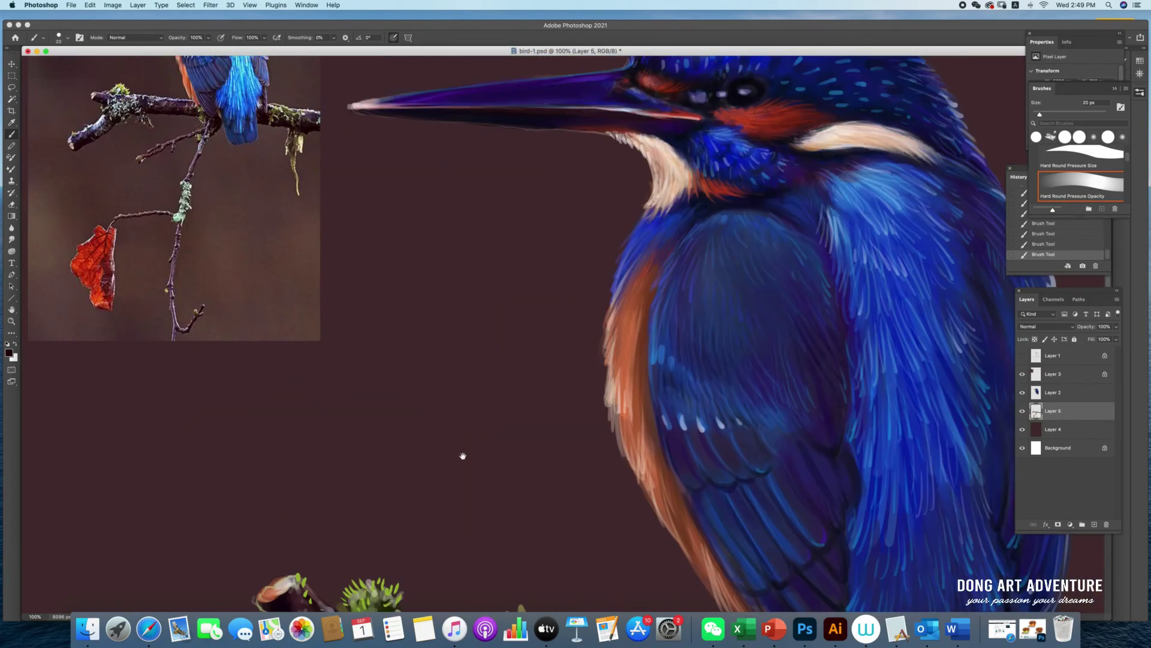
pyautogui.moveTo(463, 456); pyautogui.dragTo(427, 347)
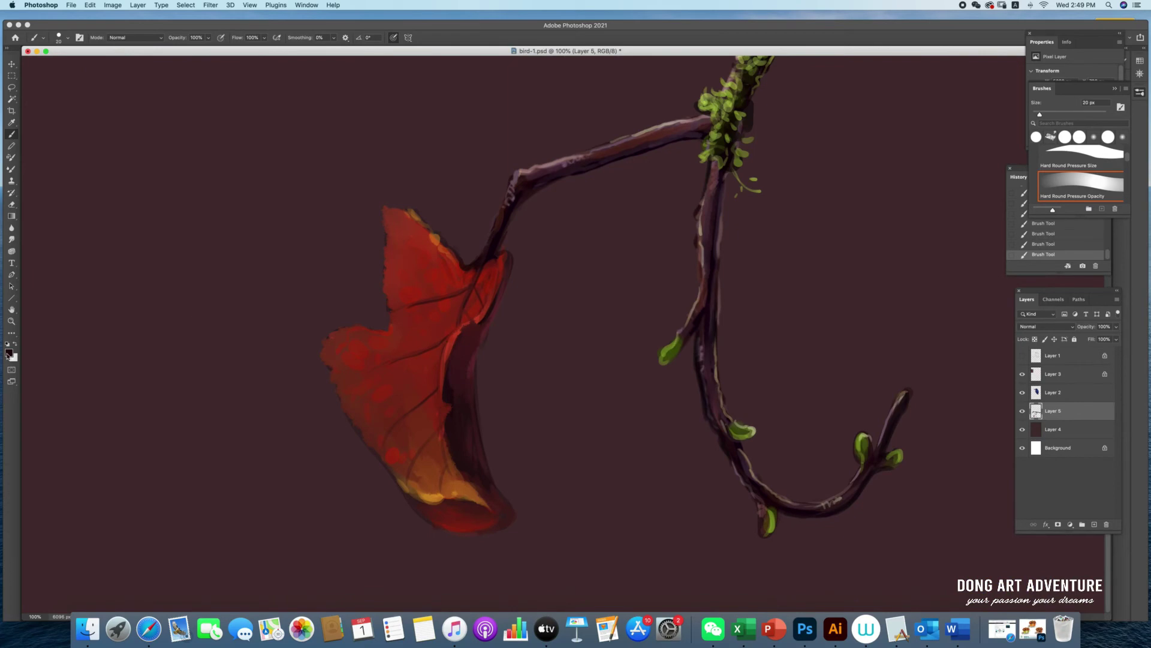
# Step: Paint brighter red along the leaf's upper-left edge with a 50 px brush
pyautogui.click(8, 352)
pyautogui.click(919, 292)
pyautogui.click(894, 298)
pyautogui.click(1013, 282)
pyautogui.press(']')
pyautogui.press(']')
pyautogui.press(']')
pyautogui.moveTo(359, 337); pyautogui.dragTo(387, 335)
pyautogui.press('[')
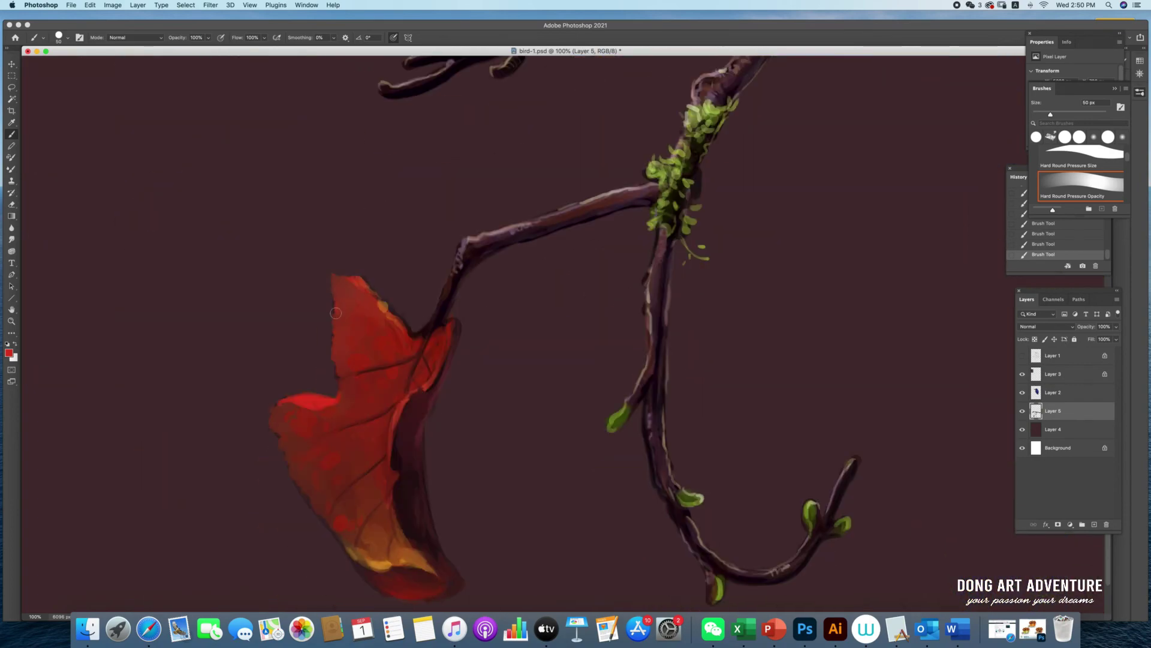
# Step: Paint black veins on the leaf's left side with a 25 px brush
pyautogui.press('d')
pyautogui.press('[')
pyautogui.press('[')
pyautogui.press('[')
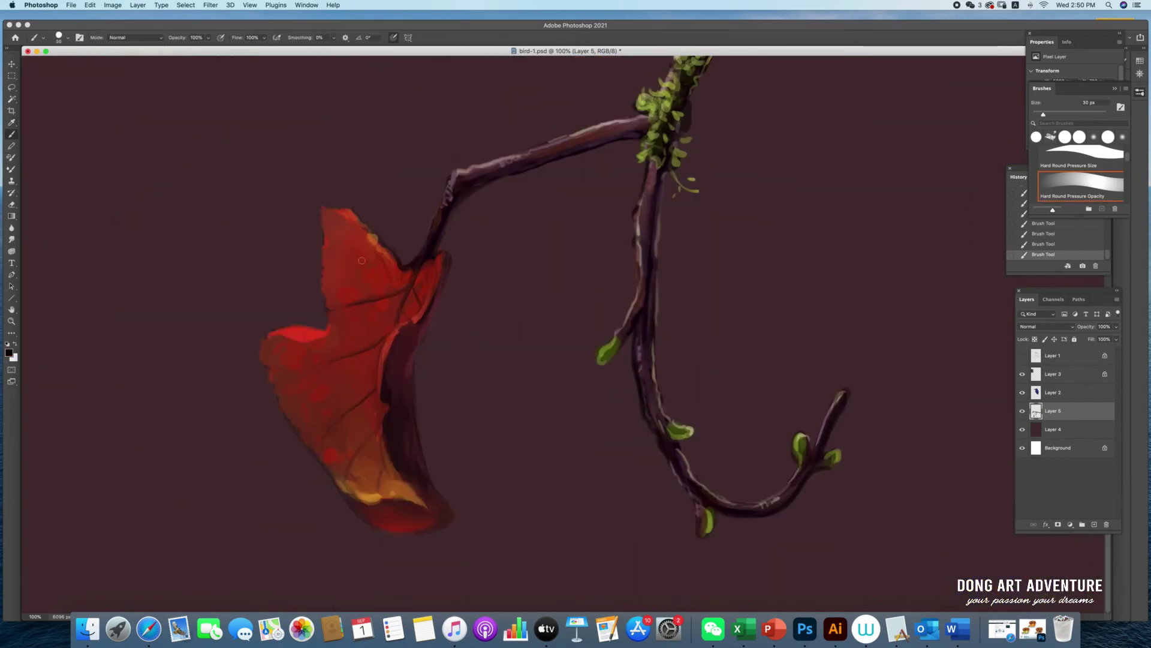
pyautogui.moveTo(328, 270); pyautogui.dragTo(286, 343)
pyautogui.press(']')
# Step: Paint an orange highlight stroke along the leaf's lower edge at 35 px
pyautogui.press('i')
pyautogui.click(9, 354)
pyautogui.press('Return')
pyautogui.press('b')
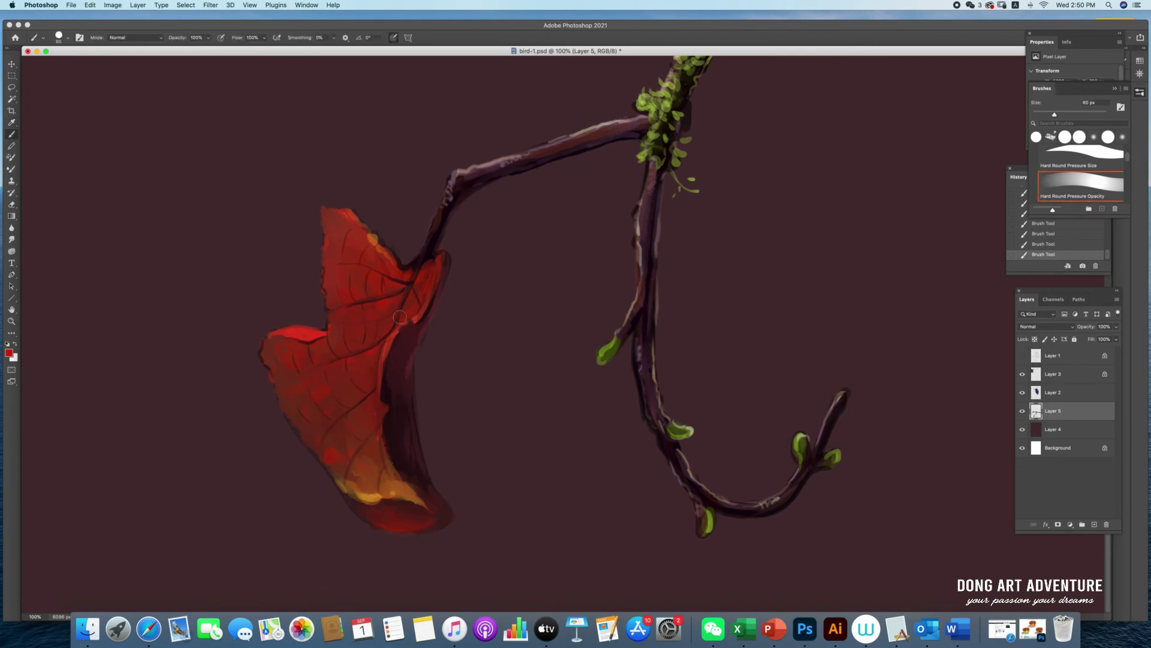
pyautogui.press(']')
pyautogui.press(']')
pyautogui.press(']')
pyautogui.press('[')
pyautogui.press('[')
pyautogui.press('[')
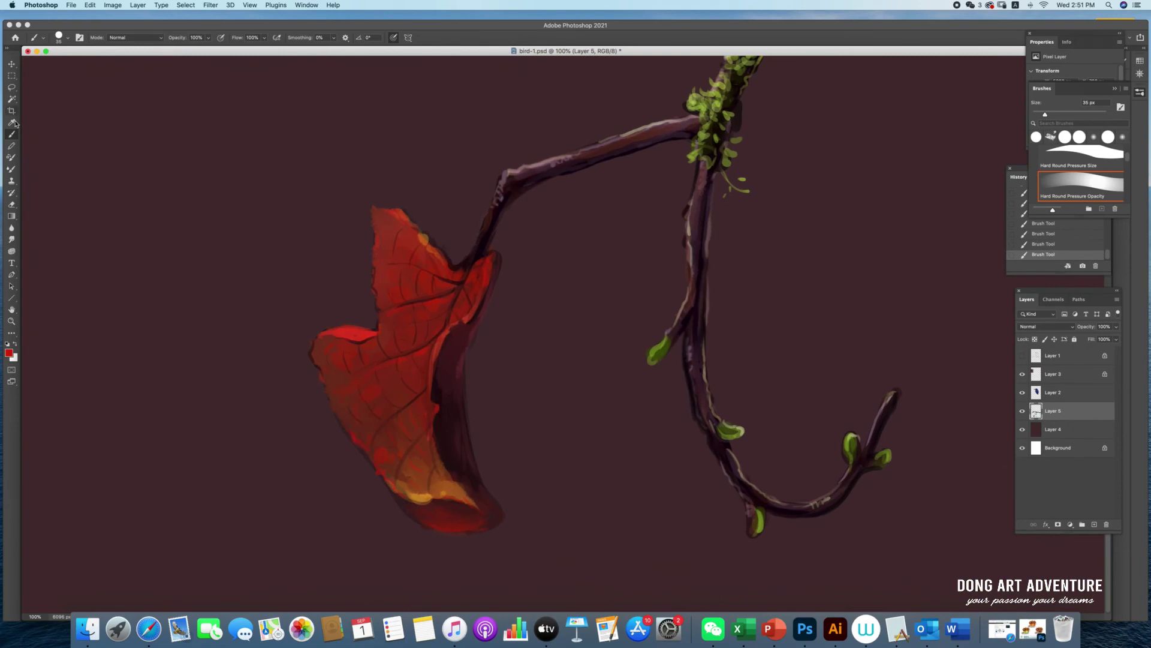
pyautogui.keyDown('alt'); pyautogui.click(414, 488); pyautogui.keyUp('alt')
pyautogui.moveTo(463, 488); pyautogui.dragTo(463, 518)
pyautogui.press('super+minus')
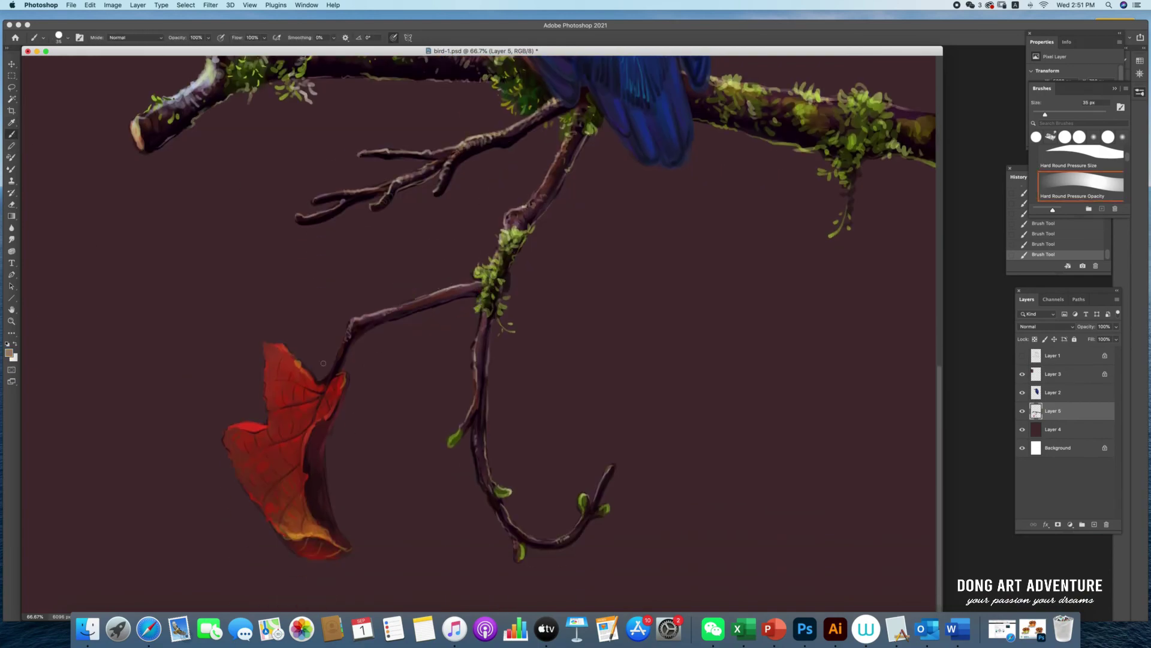
# Step: Choose a light beige paint colour and set the brush to 20 px
pyautogui.moveTo(352, 238); pyautogui.dragTo(352, 556)
pyautogui.scroll(-5, 352, 556)
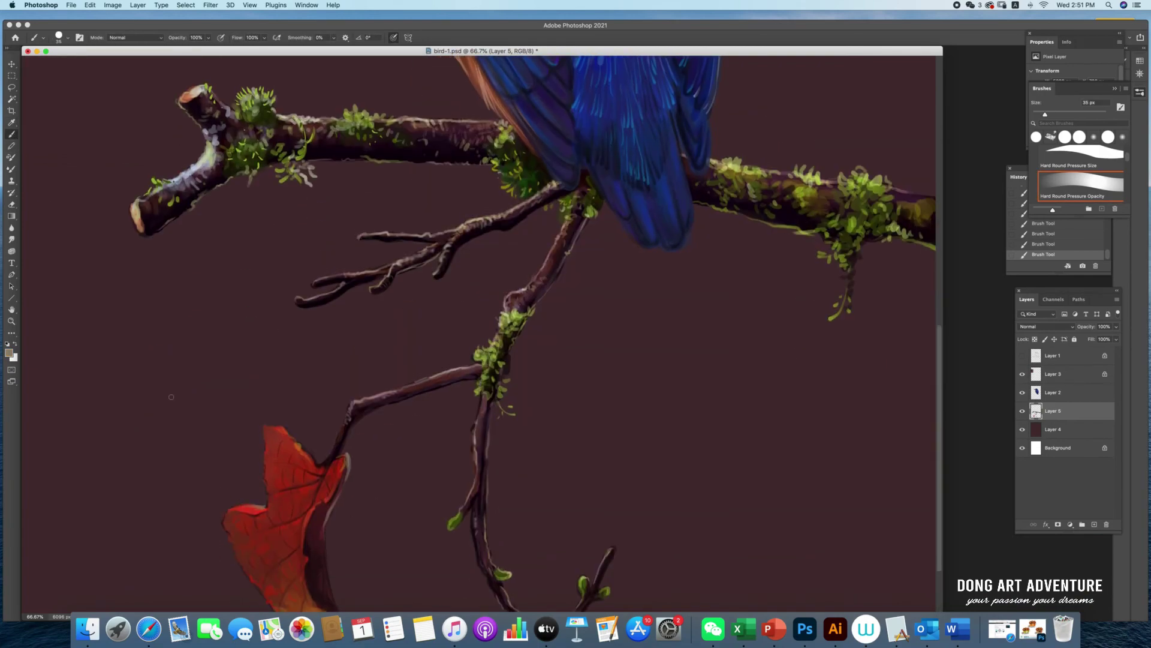
pyautogui.scroll(-2, 171, 396)
pyautogui.click(8, 353)
pyautogui.press('Return')
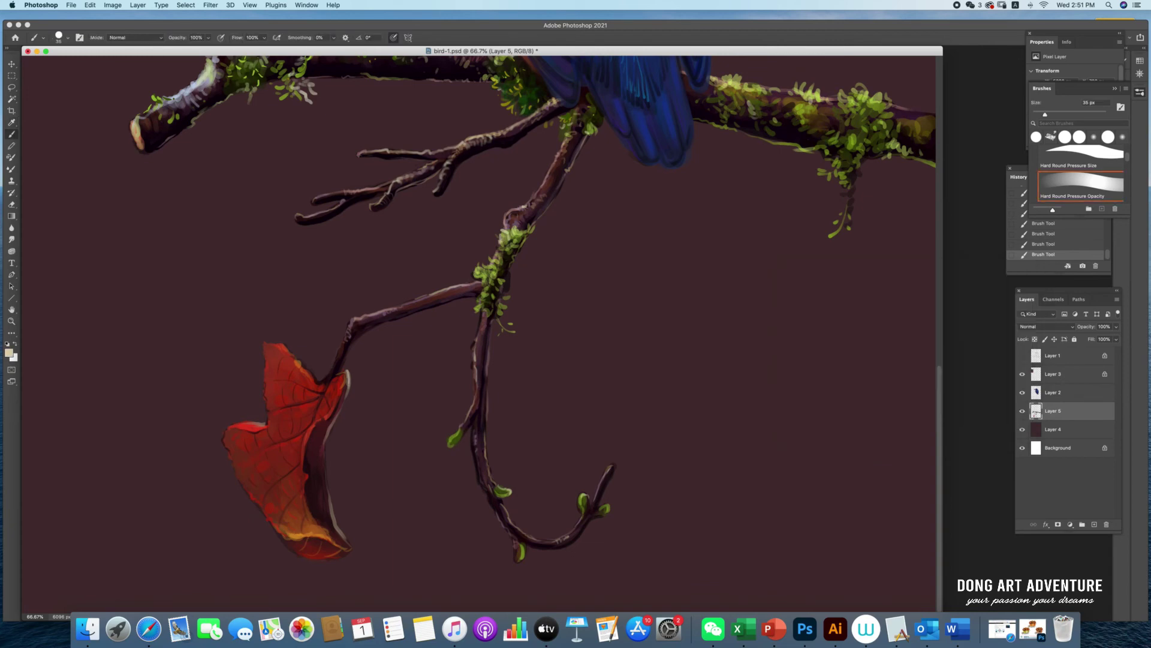
pyautogui.press('[')
pyautogui.press('[')
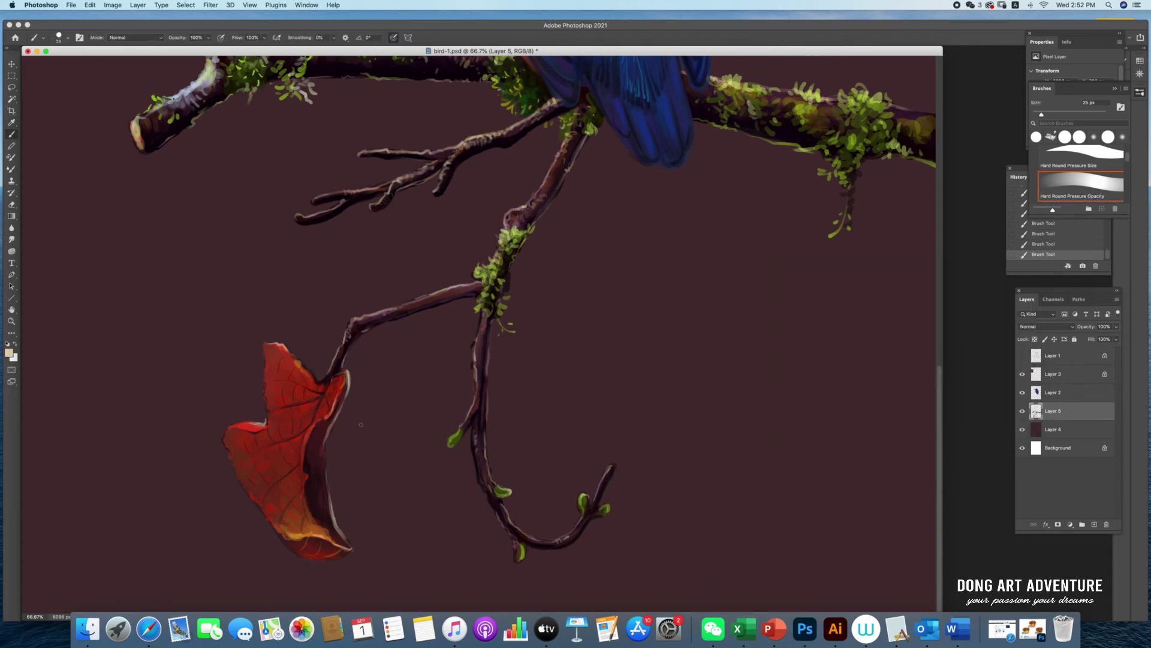
pyautogui.press('super+minus')
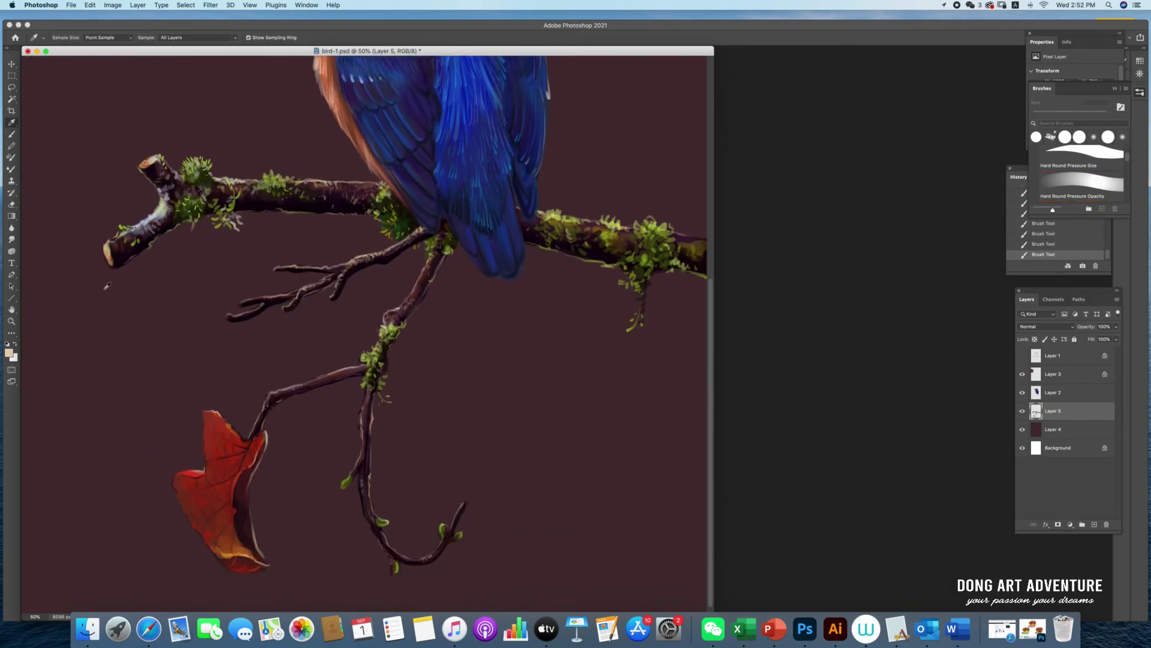
# Step: Sample the leaf's dark red and smudge the paint on its upper lobe
pyautogui.keyDown('alt'); pyautogui.click(241, 520); pyautogui.keyUp('alt')
pyautogui.scroll(2, 275, 442)
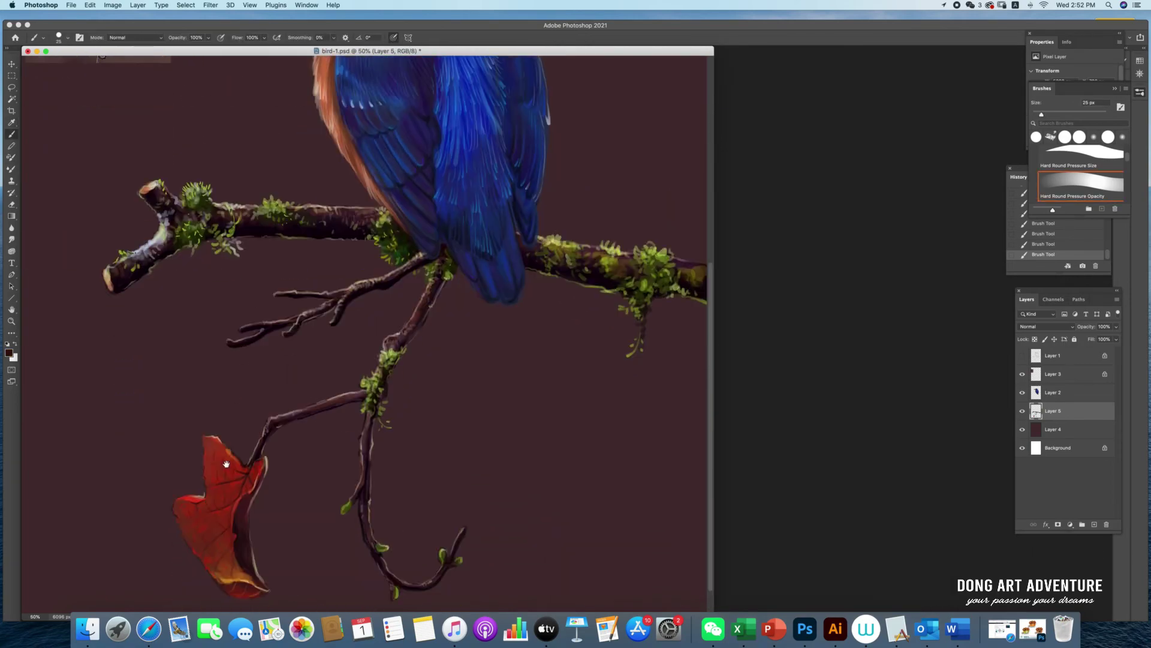
pyautogui.click(12, 239)
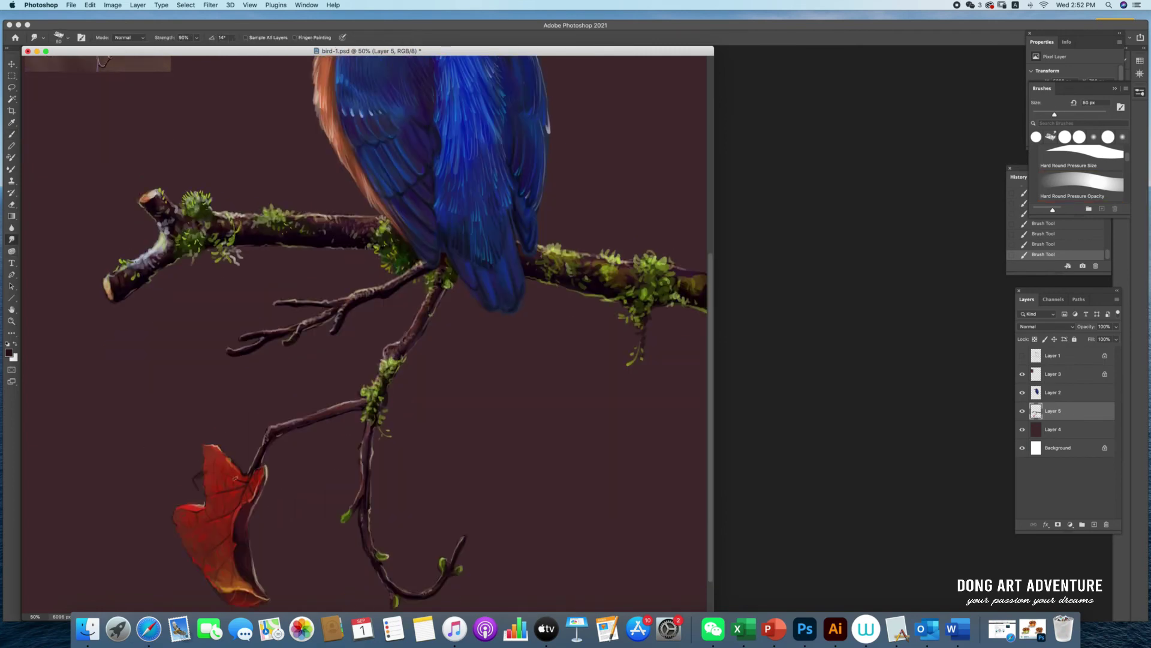
pyautogui.moveTo(207, 468); pyautogui.dragTo(204, 493)
pyautogui.scroll(1, 229, 494)
pyautogui.scroll(-1, 229, 494)
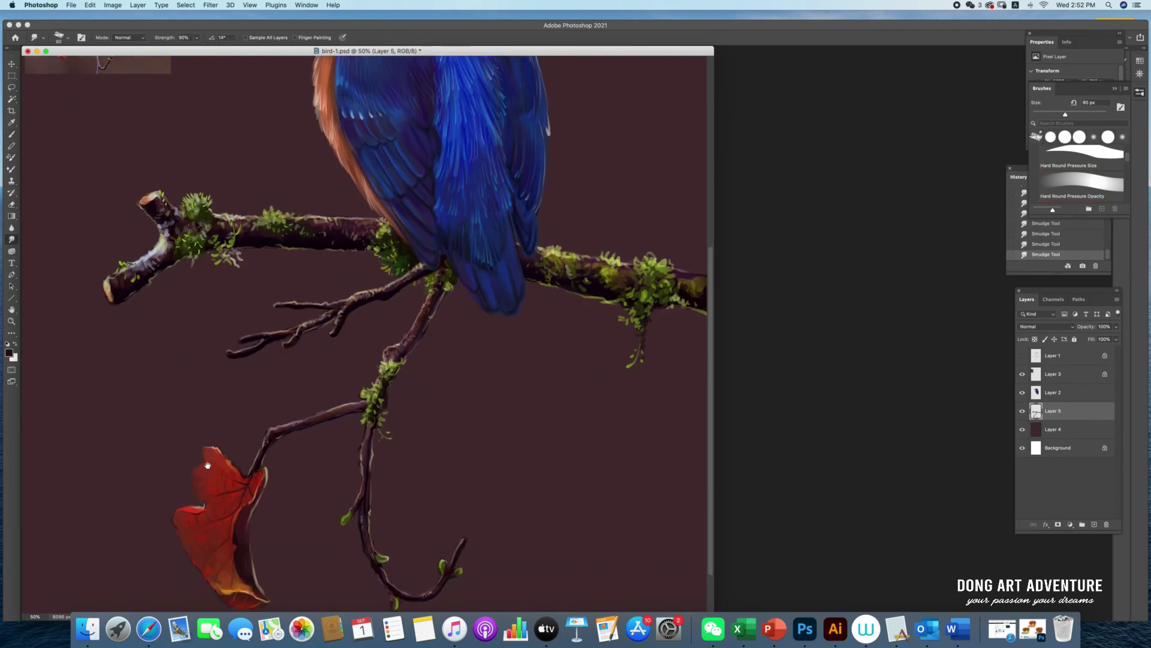
pyautogui.click(11, 123)
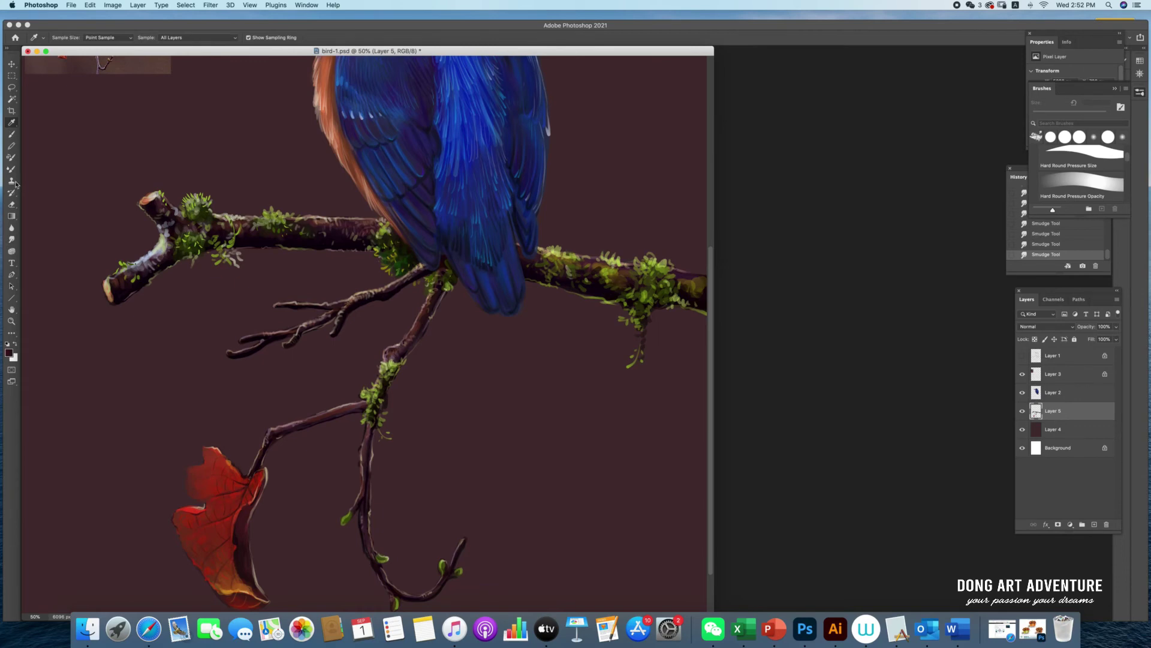
pyautogui.press('b')
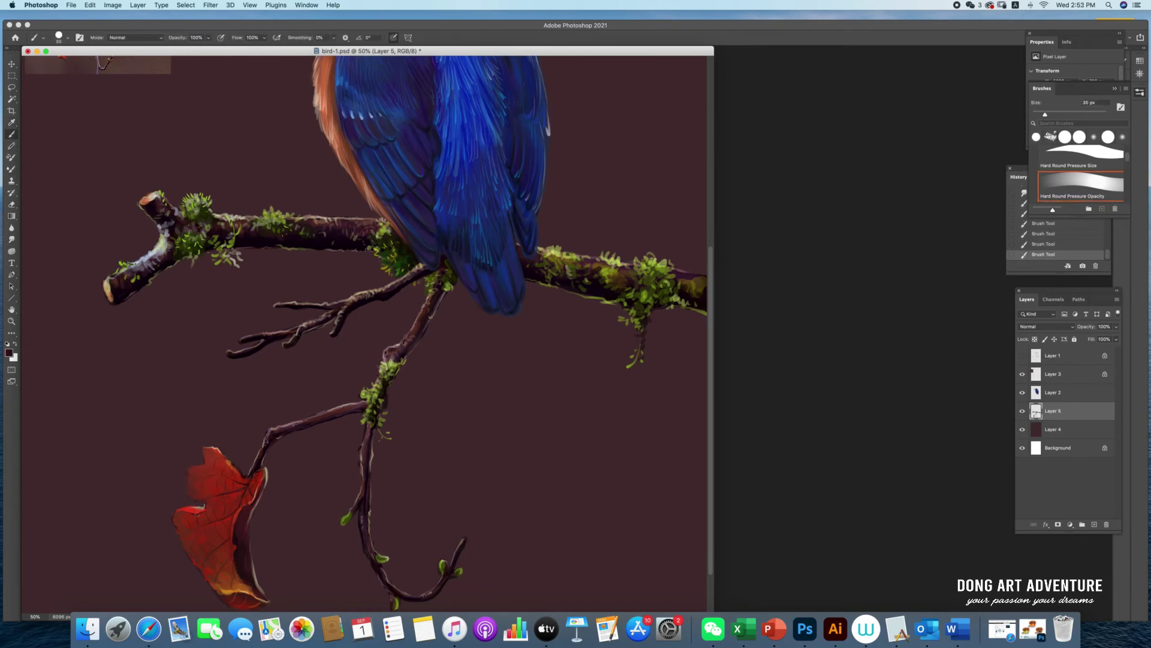
pyautogui.click(11, 239)
pyautogui.moveTo(183, 515); pyautogui.dragTo(197, 525)
pyautogui.moveTo(198, 516); pyautogui.dragTo(191, 530)
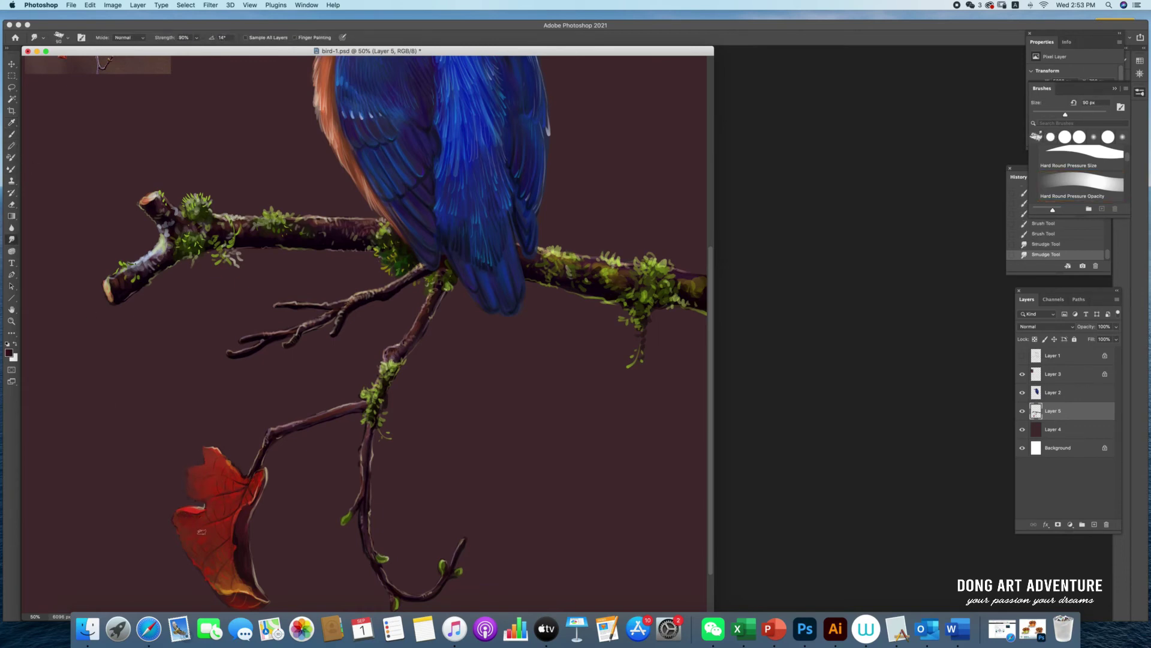
# Step: Paint red over the leaf's upper lobe with a 150 px brush
pyautogui.click(11, 122)
pyautogui.click(247, 521)
pyautogui.press('b')
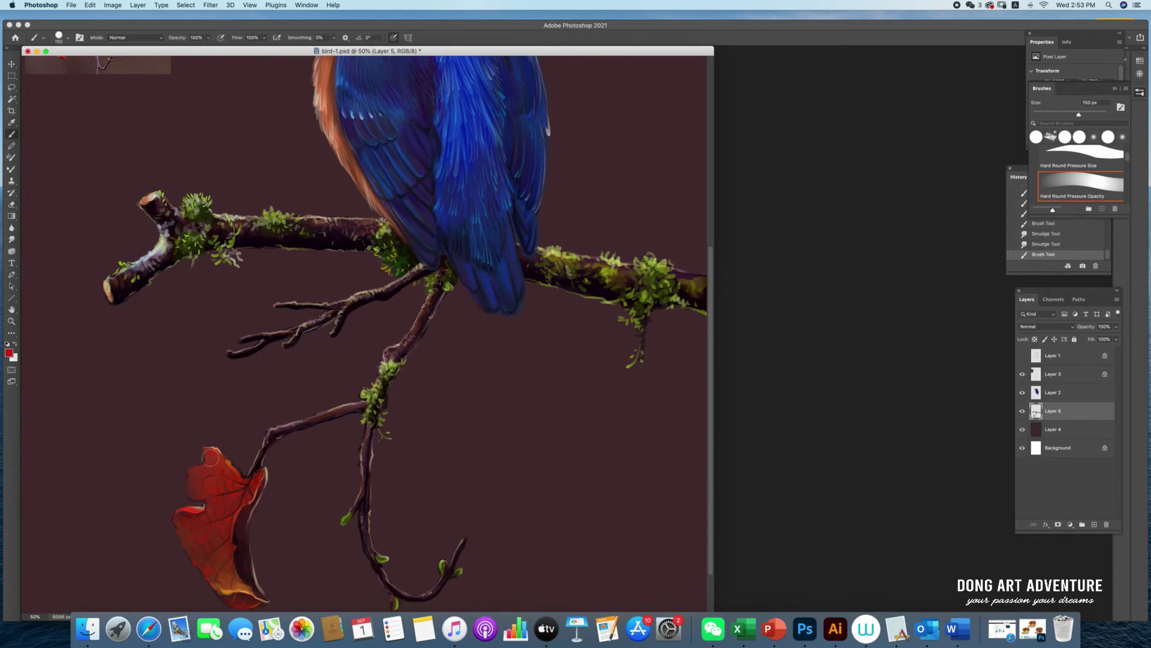
pyautogui.moveTo(194, 478)
pyautogui.mouseDown()
pyautogui.moveTo(209, 495)
pyautogui.moveTo(254, 454)
pyautogui.mouseUp()
pyautogui.press('[')
pyautogui.press('[')
pyautogui.press('[')
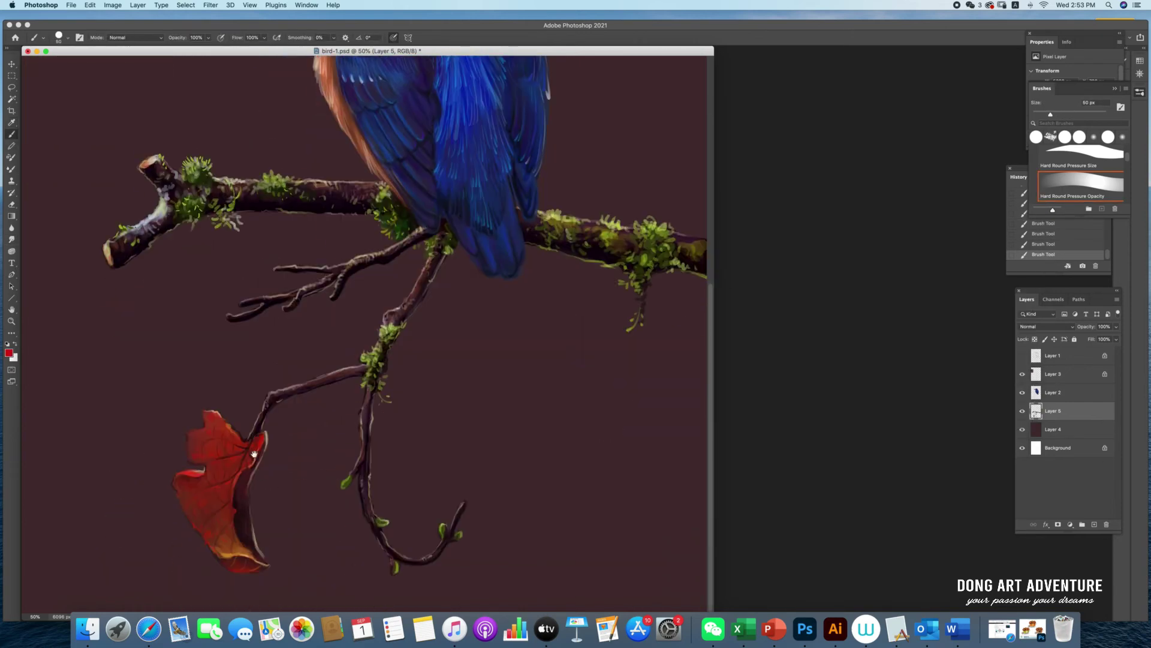
pyautogui.press('super+1')
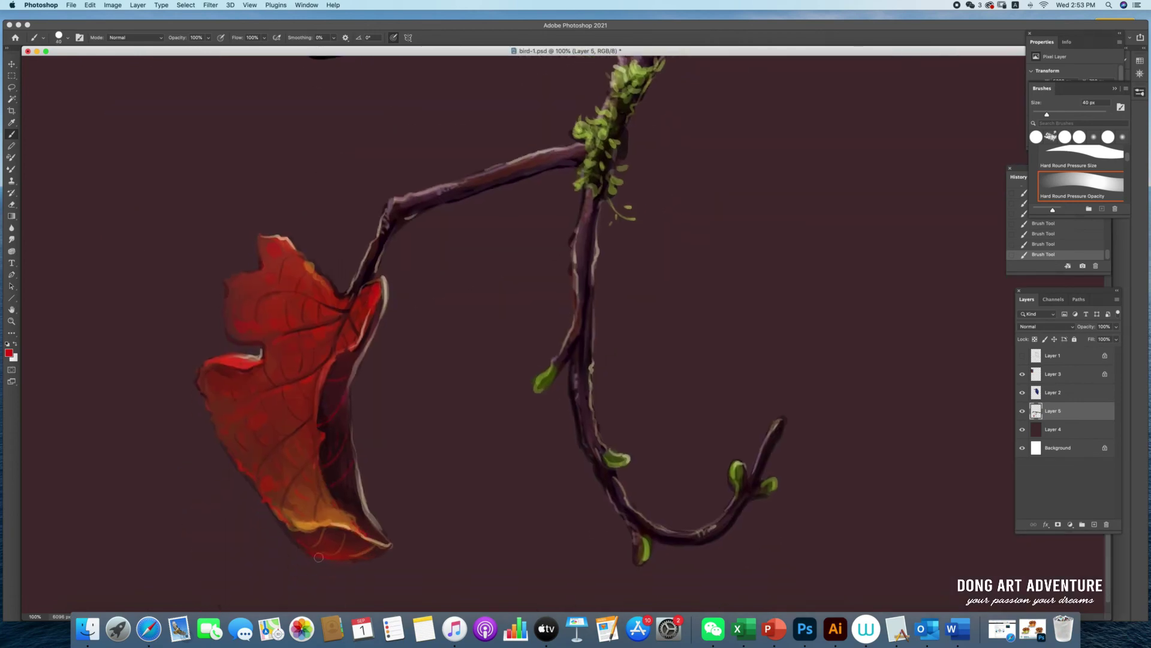
# Step: Add pale pink highlights along the leaf's bottom and upper-left edges and the twig
pyautogui.press('i')
pyautogui.click(999, 286)
pyautogui.press('b')
pyautogui.moveTo(351, 526); pyautogui.dragTo(377, 537)
pyautogui.moveTo(259, 268); pyautogui.dragTo(226, 274)
pyautogui.press('[')
pyautogui.press('[')
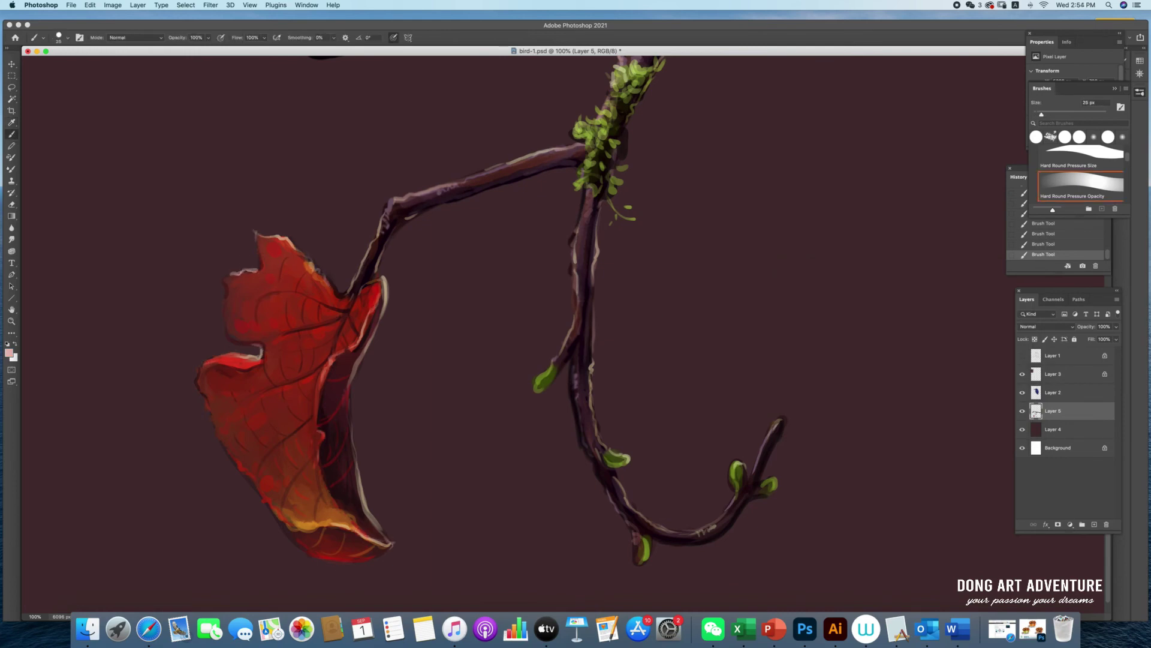
pyautogui.moveTo(570, 364); pyautogui.dragTo(573, 404)
pyautogui.press('super+minus')
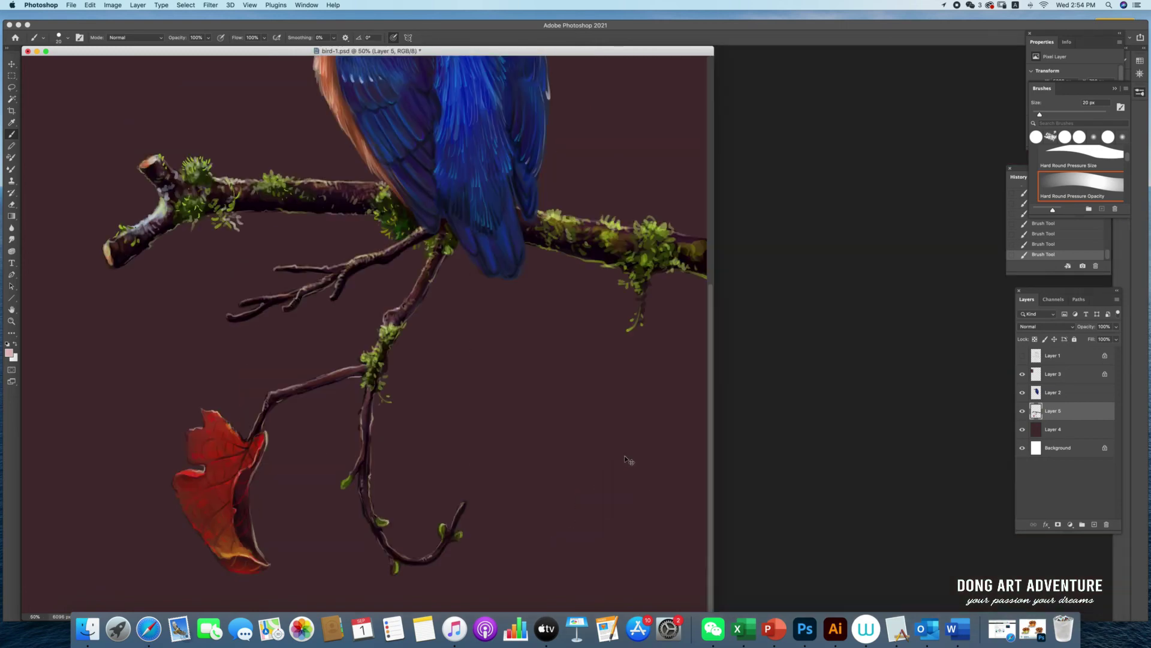
pyautogui.press('super+minus')
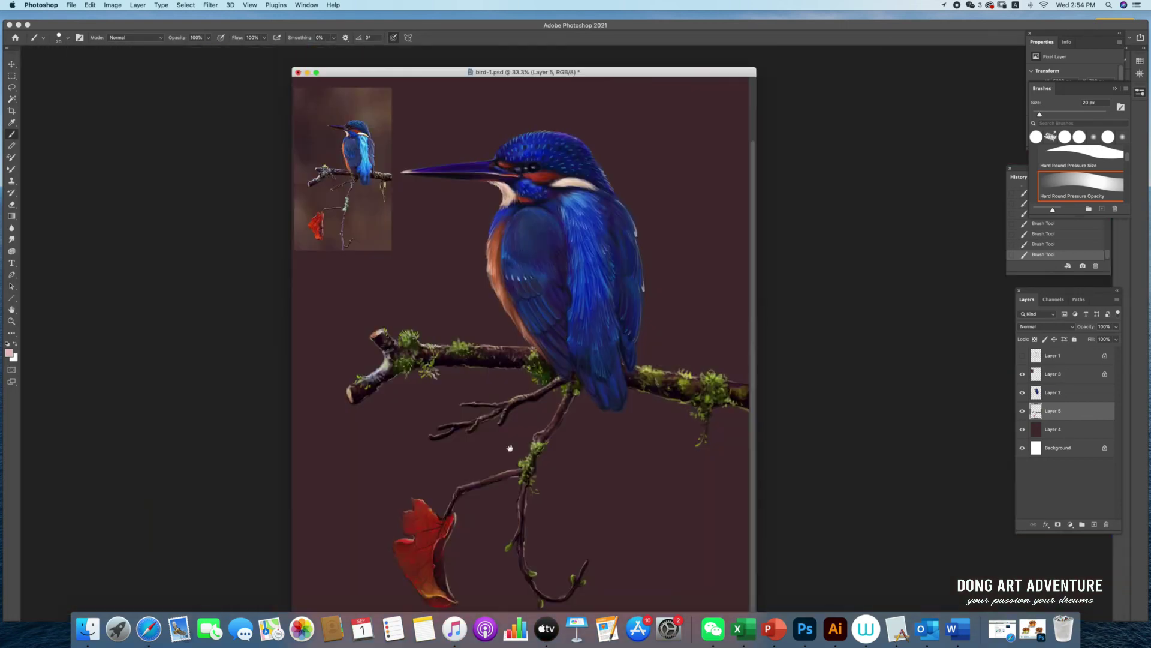
# Step: Choose a lighter paint colour and zoom out to view the whole painting
pyautogui.press('i')
pyautogui.click(9, 353)
pyautogui.click(805, 291)
pyautogui.press('Return')
pyautogui.press('b')
pyautogui.click(1022, 375)
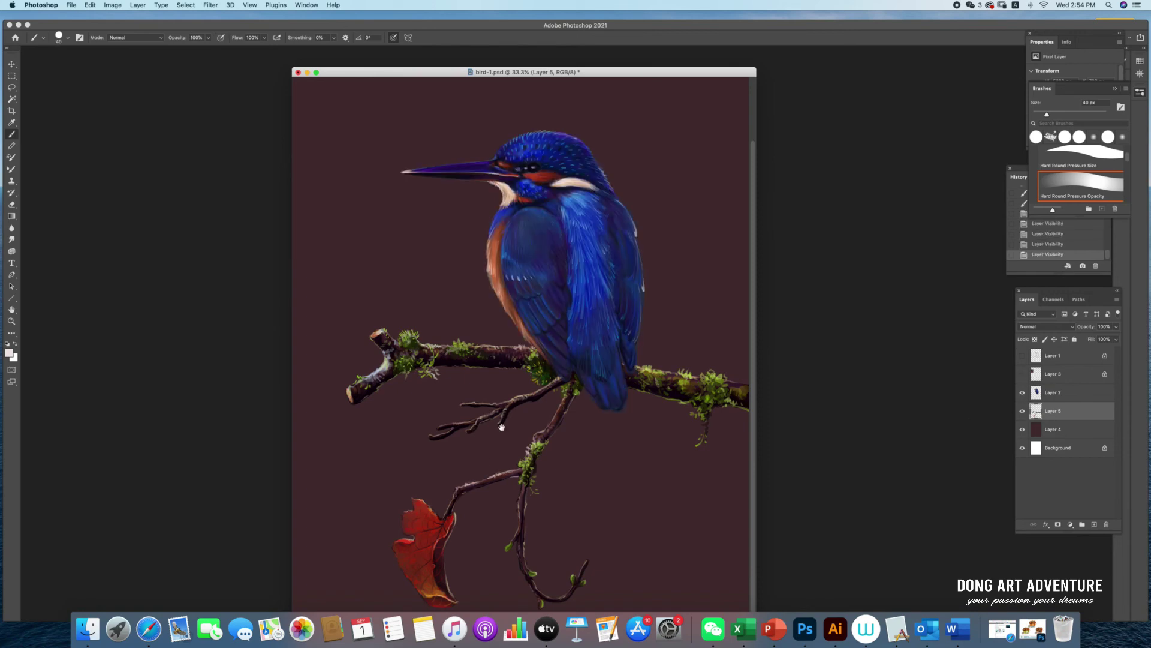
pyautogui.press('super+minus')
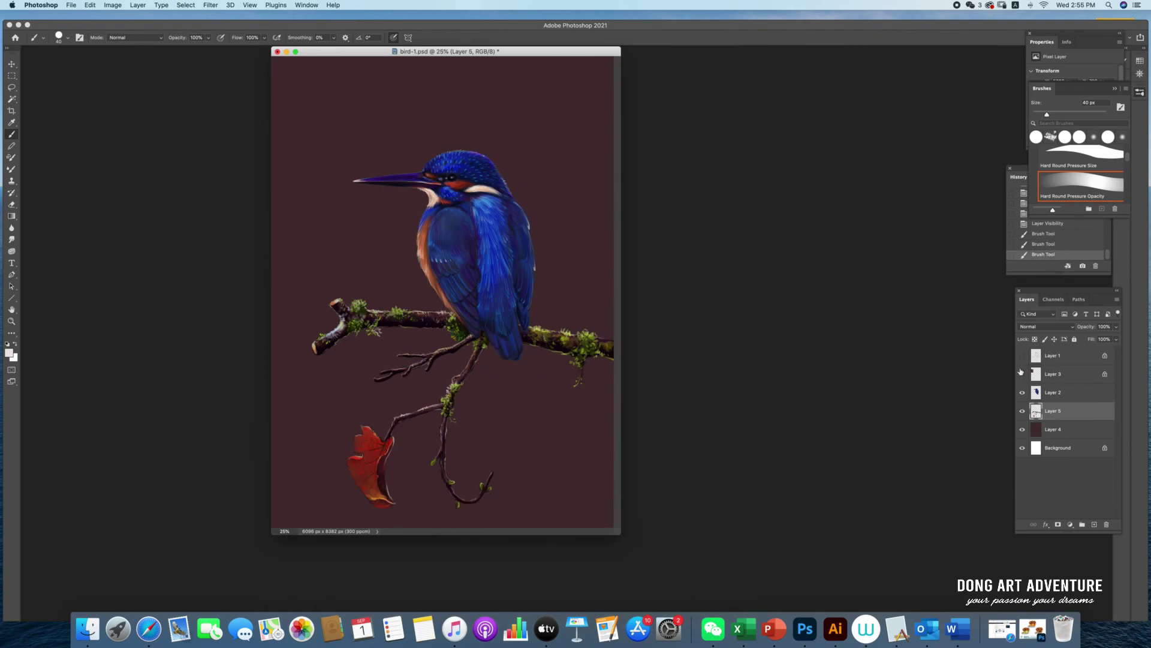
pyautogui.click(1023, 374)
# Step: On a new layer, paint soft glows with an 1800 px soft round brush near the lower branch
pyautogui.press('super+shift+alt+n')
pyautogui.click(63, 37)
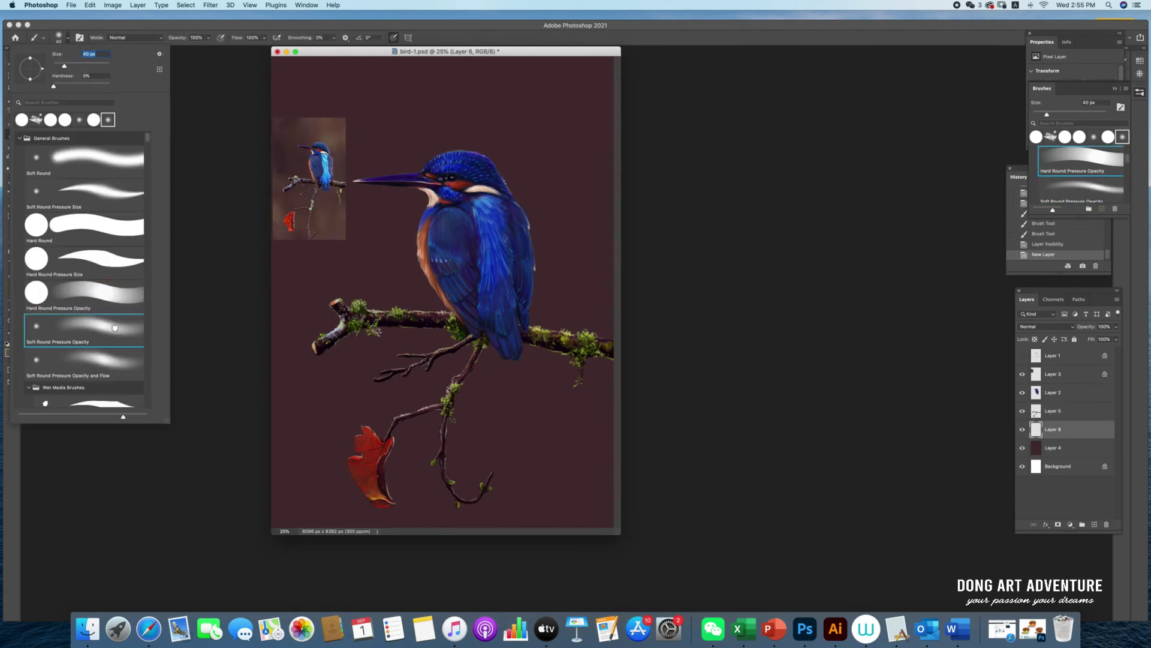
pyautogui.write('1800')
pyautogui.press('Return')
pyautogui.click(498, 408)
pyautogui.click(480, 390)
pyautogui.click(347, 386)
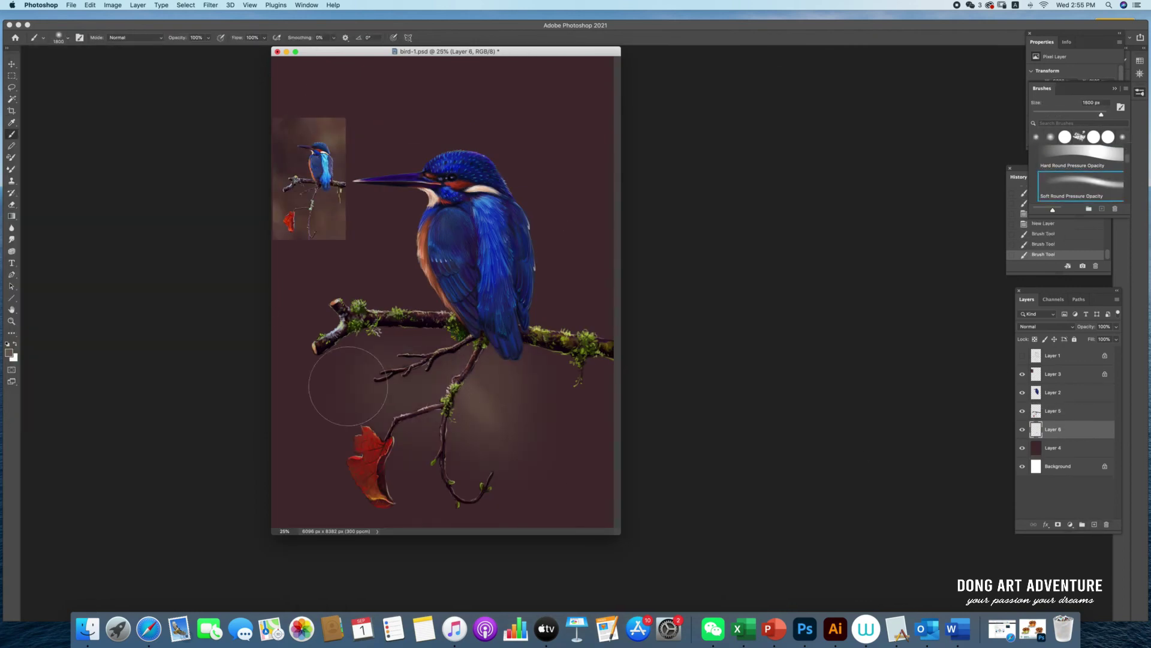
# Step: Hide the reference photo and dab soft warm glows across the background
pyautogui.click(1022, 374)
pyautogui.click(476, 98)
pyautogui.click(342, 108)
pyautogui.click(527, 476)
pyautogui.click(581, 223)
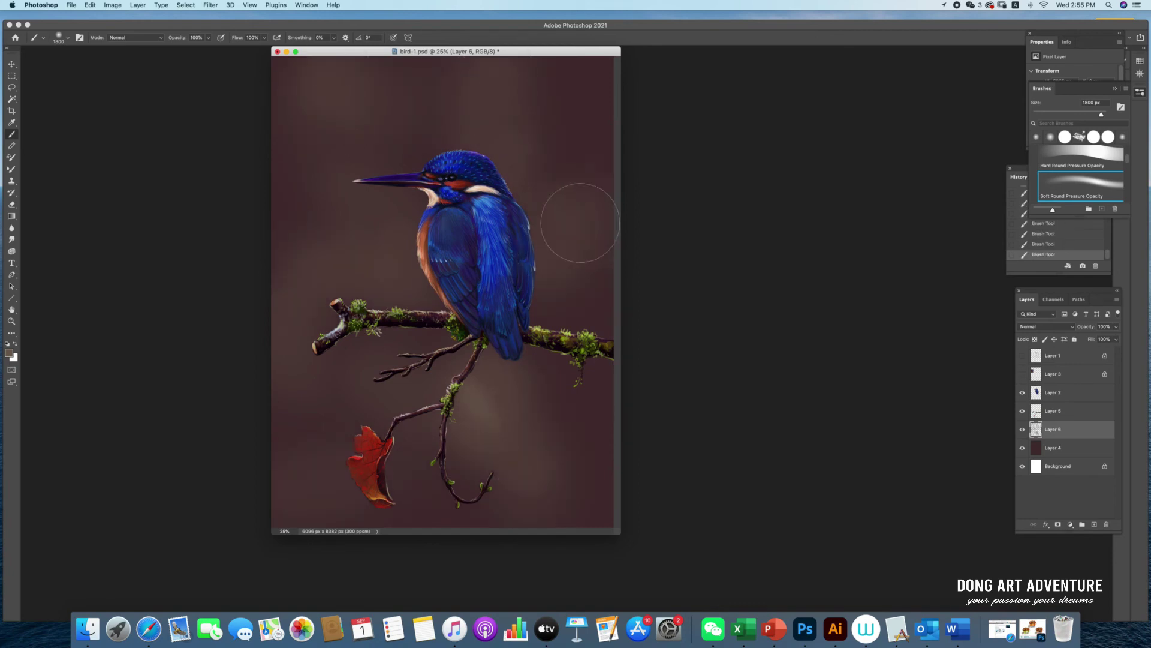
pyautogui.press('[')
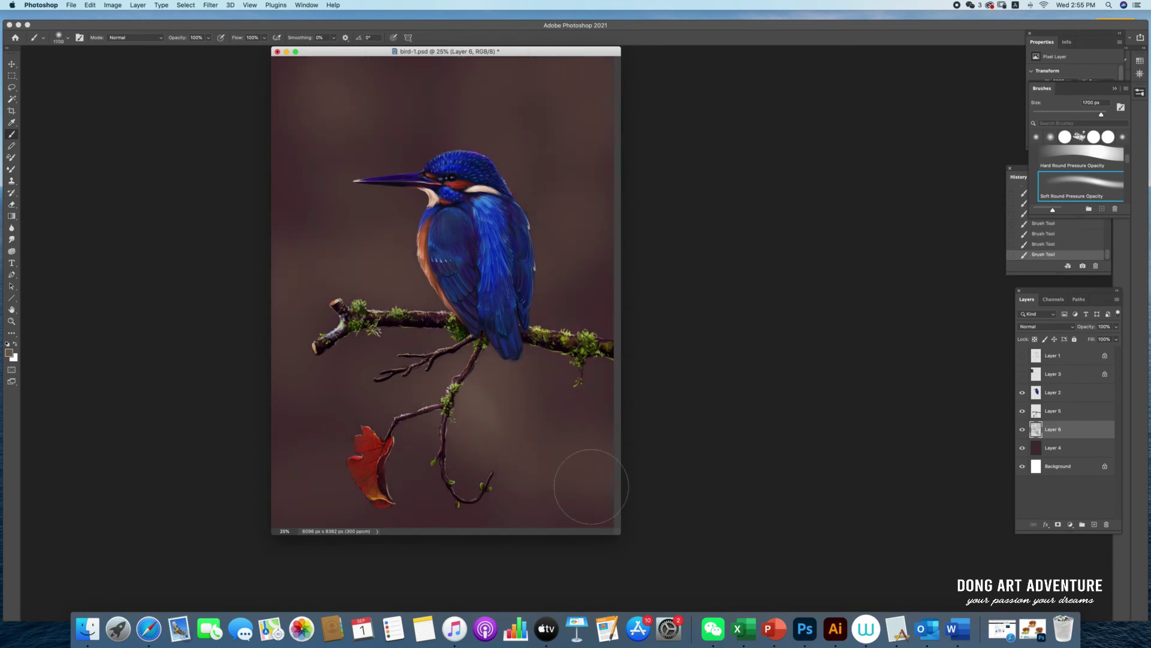
# Step: Pick a dark red colour and brush a broad soft glow over the lower background
pyautogui.hotkey('ctrl', 'shift', 'alt', 'n')
pyautogui.click(9, 360)
pyautogui.click(863, 336)
pyautogui.press('Return')
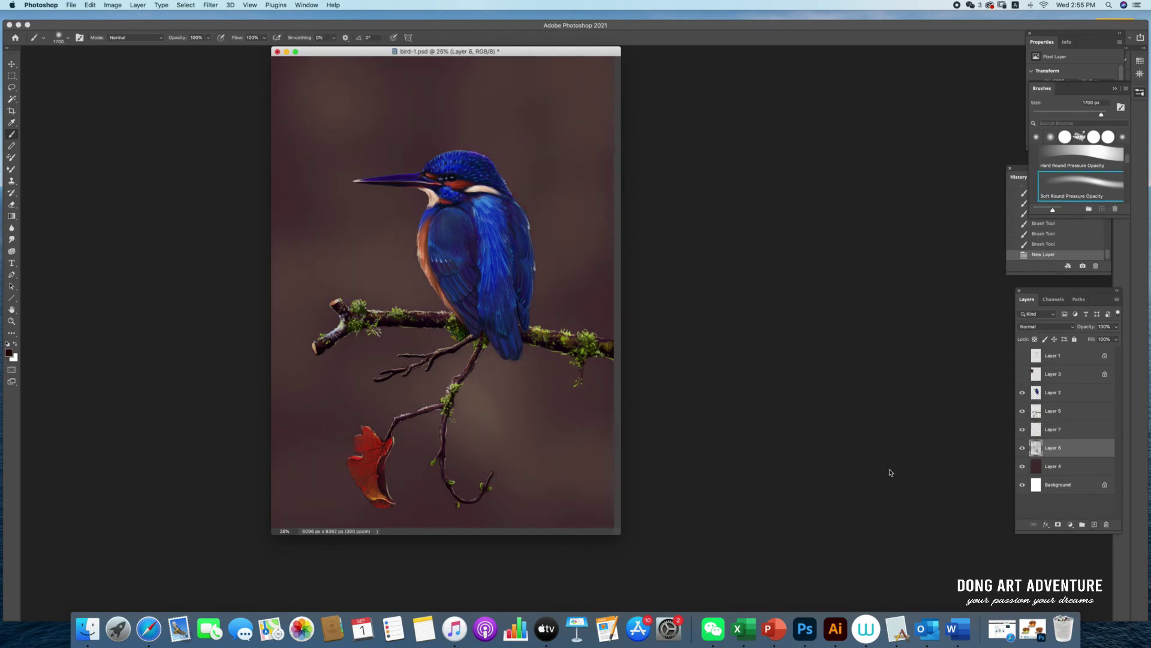
pyautogui.hotkey('alt', '[')
pyautogui.moveTo(532, 432); pyautogui.dragTo(358, 431)
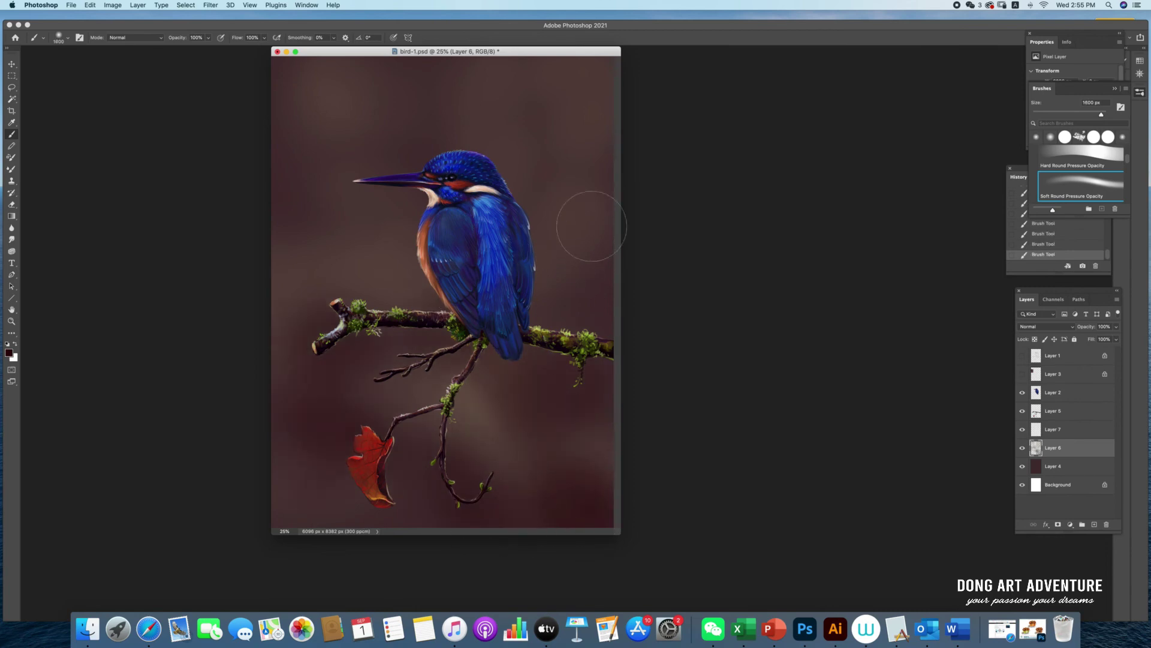
# Step: On a new layer, paint dark red leaf silhouettes on the right edge with a 300 px brush
pyautogui.rightClick(594, 341)
pyautogui.write('300')
pyautogui.press('Return')
pyautogui.hotkey('ctrl', 'shift', 'alt', 'n')
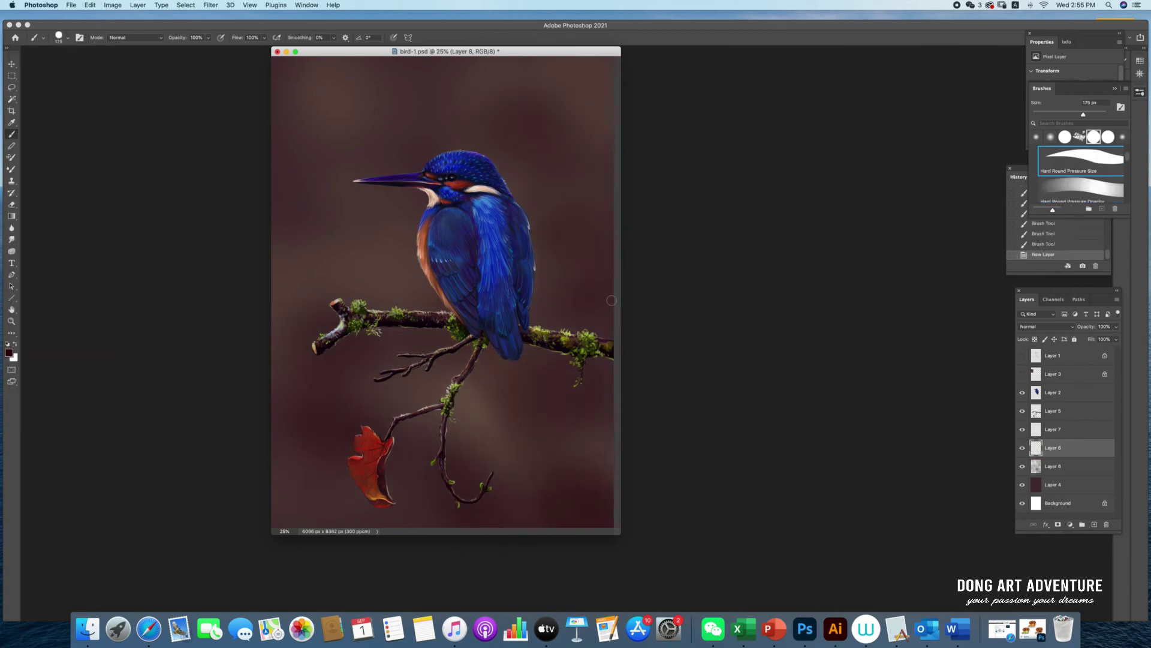
pyautogui.moveTo(602, 243)
pyautogui.mouseDown()
pyautogui.moveTo(590, 251)
pyautogui.moveTo(610, 225)
pyautogui.moveTo(593, 269)
pyautogui.mouseUp()
pyautogui.moveTo(596, 69)
pyautogui.mouseDown()
pyautogui.moveTo(579, 84)
pyautogui.moveTo(611, 60)
pyautogui.mouseUp()
# Step: Paint faint dark leaves right of the bird with the Hard Round Pressure Opacity brush at 100 px
pyautogui.click(68, 37)
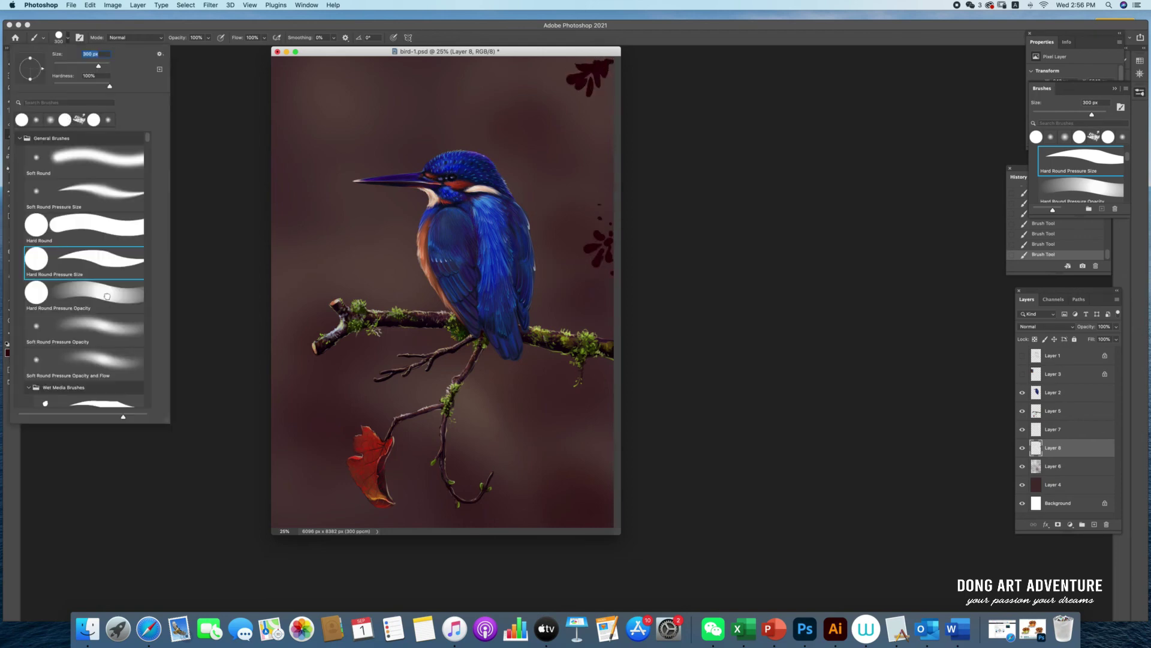
pyautogui.press('Escape')
pyautogui.press('p')
pyautogui.click(12, 134)
pyautogui.click(1081, 183)
pyautogui.moveTo(569, 384); pyautogui.dragTo(606, 340)
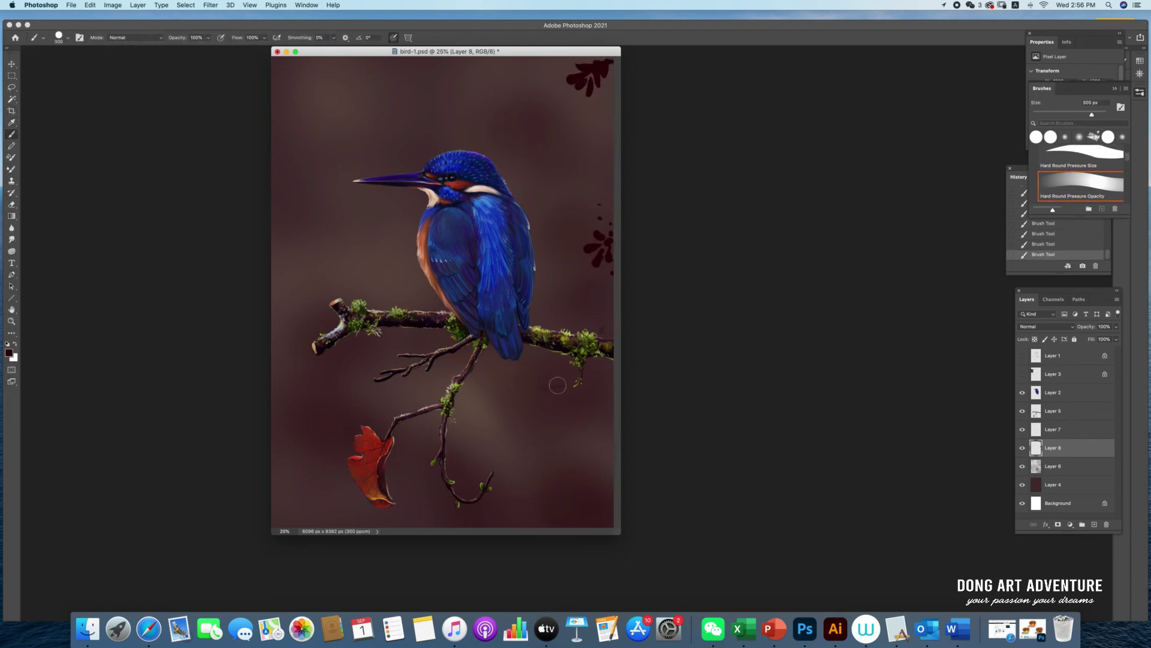
pyautogui.press('[')
pyautogui.press('[')
pyautogui.press('[')
pyautogui.moveTo(550, 281); pyautogui.dragTo(534, 324)
pyautogui.moveTo(535, 366); pyautogui.dragTo(519, 379)
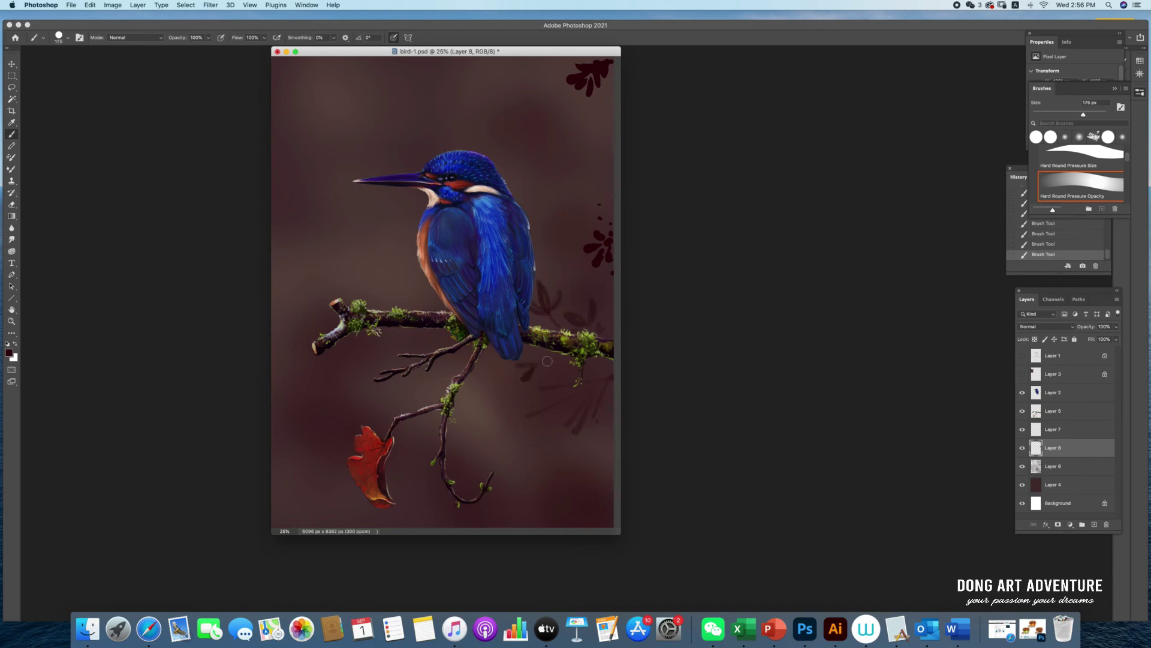
# Step: Switch the foreground from pink to red and dab a small 60 px spot by the red leaf
pyautogui.click(8, 352)
pyautogui.click(839, 300)
pyautogui.click(1001, 284)
pyautogui.press('[')
pyautogui.click(8, 353)
pyautogui.click(902, 297)
pyautogui.click(1005, 285)
pyautogui.press('[')
pyautogui.press('[')
pyautogui.press('[')
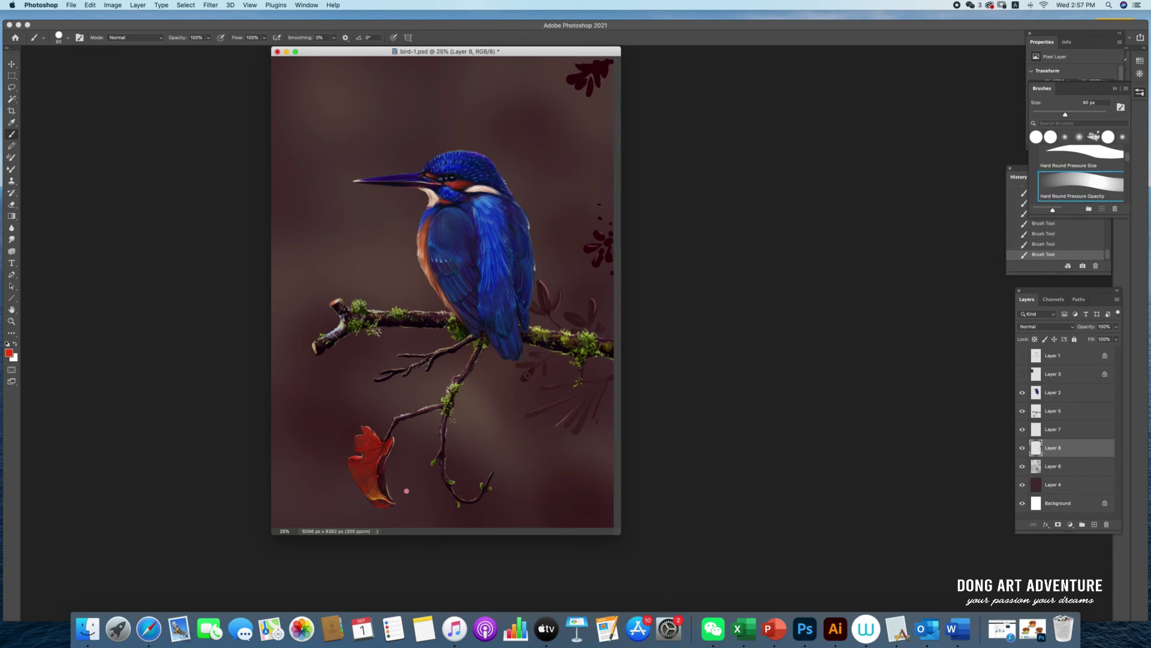
pyautogui.moveTo(531, 373); pyautogui.dragTo(525, 379)
# Step: Add new Layer 9 below Layer 8
pyautogui.press(']')
pyautogui.keyDown('super'); pyautogui.click(1095, 524); pyautogui.keyUp('super')
pyautogui.click(8, 352)
# Step: Dab darker red and pink bokeh circles around the bird with an 800 px brush
pyautogui.click(943, 302)
pyautogui.click(1004, 285)
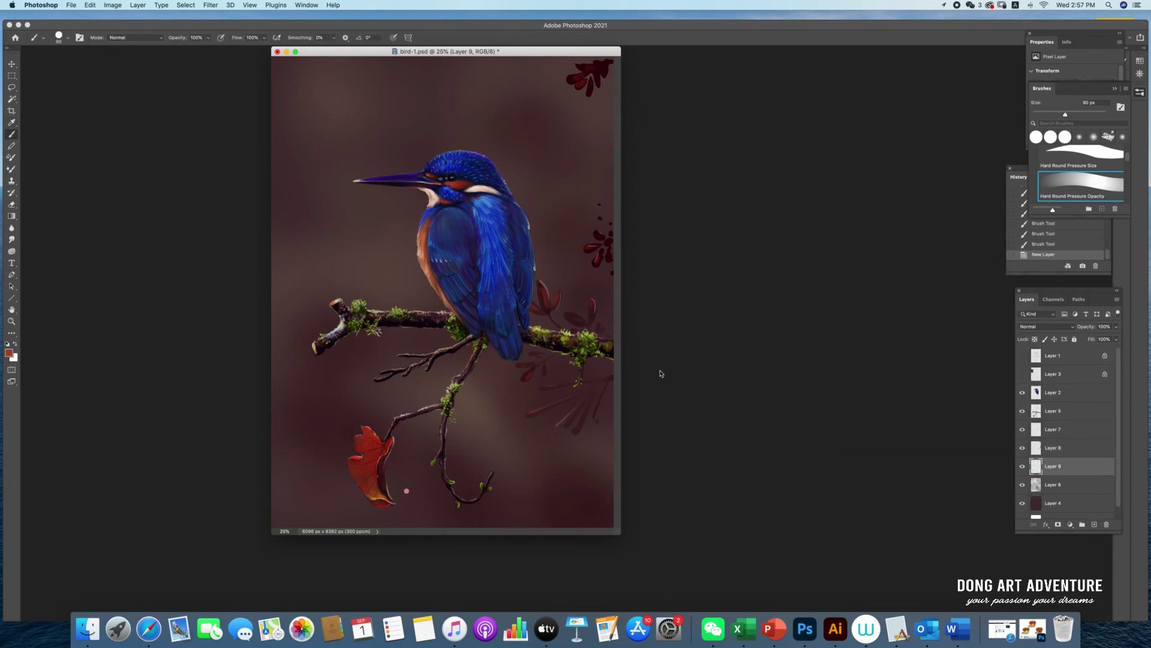
pyautogui.press(']')
pyautogui.press(']')
pyautogui.press(']')
pyautogui.click(550, 250)
pyautogui.click(583, 156)
pyautogui.click(490, 140)
pyautogui.click(365, 343)
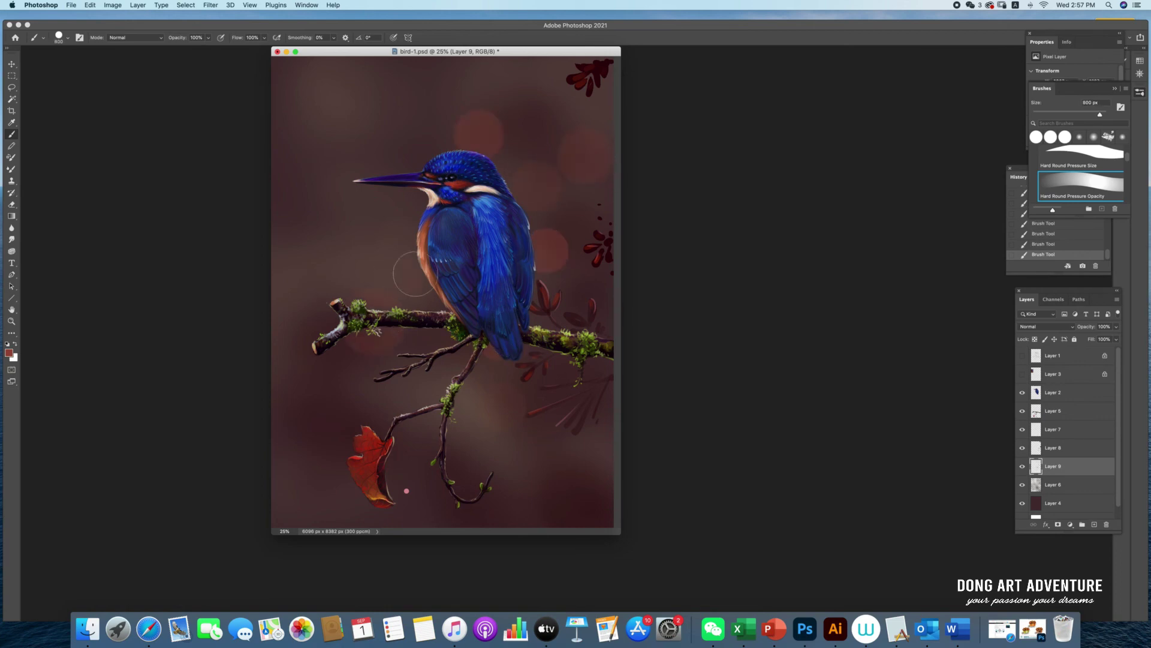
pyautogui.press('Return')
pyautogui.click(378, 241)
pyautogui.click(317, 214)
# Step: Switch to yellow-green and dab bokeh circles along the right side of the canvas
pyautogui.click(335, 143)
pyautogui.click(924, 380)
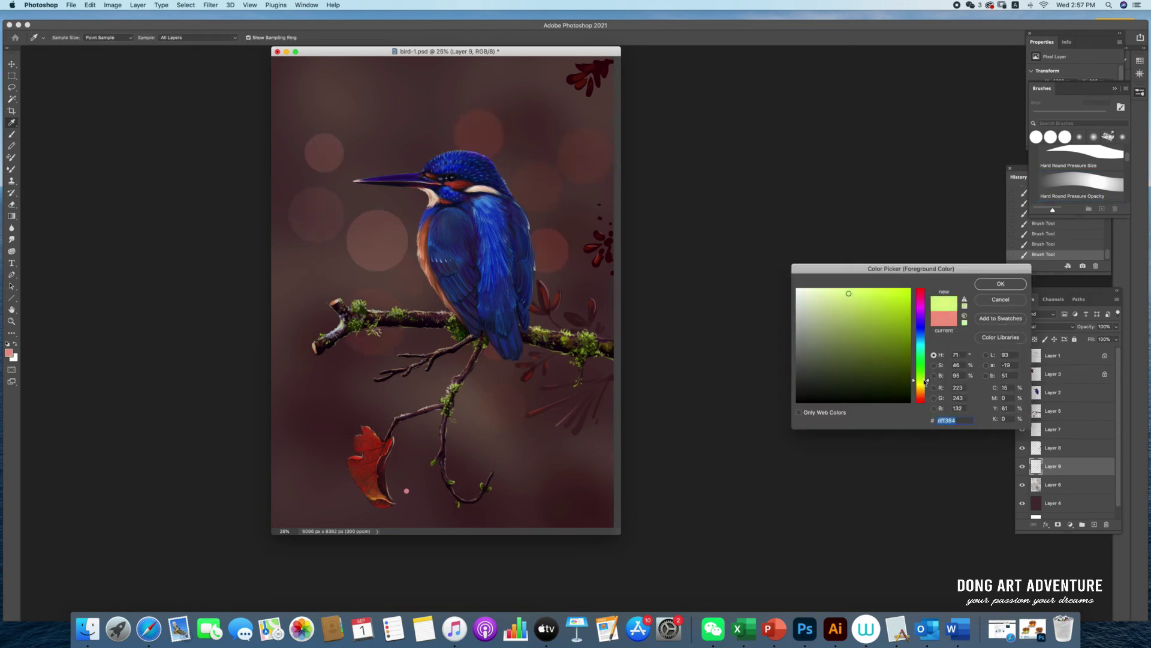
pyautogui.click(1001, 283)
pyautogui.click(593, 439)
pyautogui.click(525, 491)
pyautogui.click(576, 488)
pyautogui.click(593, 294)
pyautogui.click(555, 87)
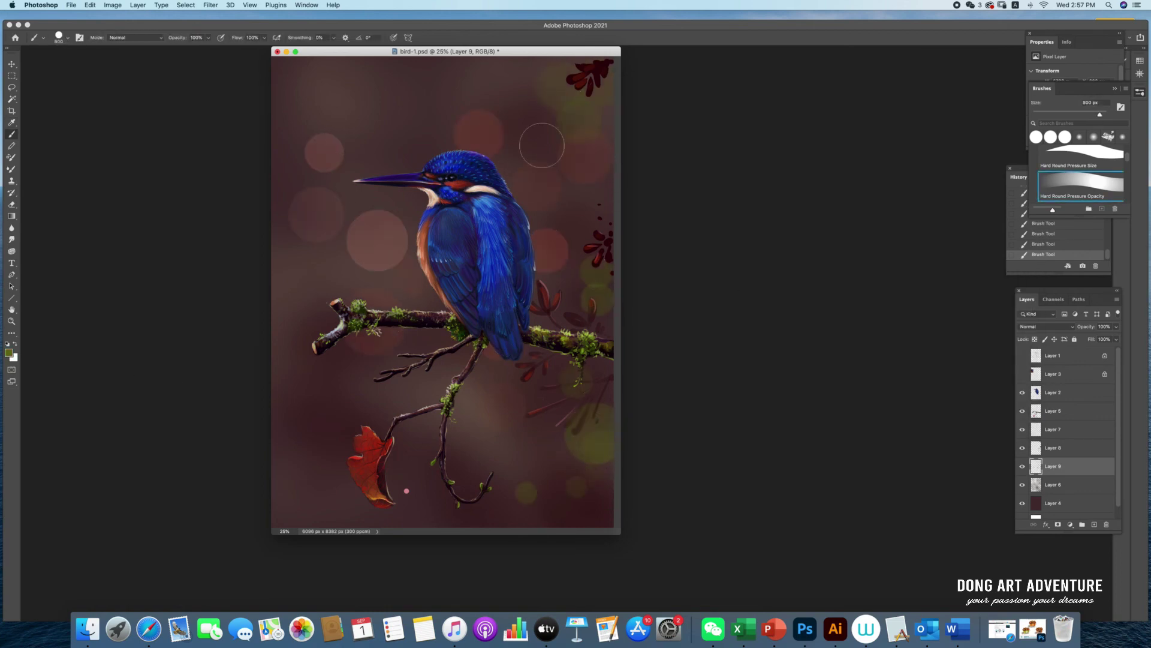
# Step: Add lighter yellow-green bokeh near the branch, including smaller 300 px circles
pyautogui.click(9, 353)
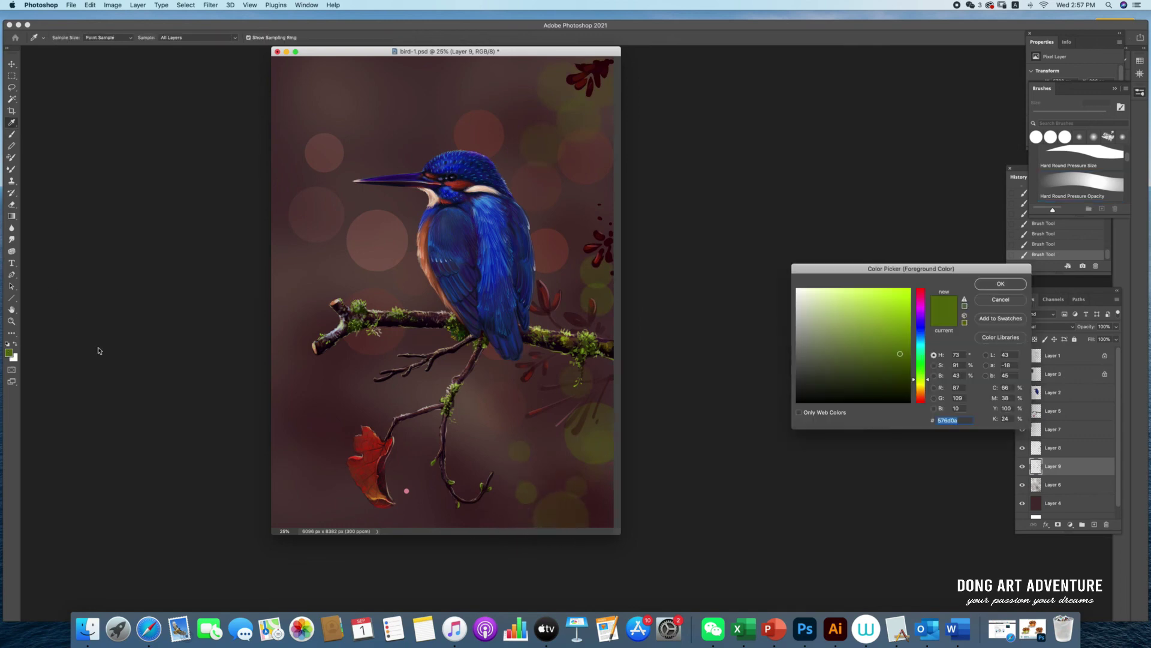
pyautogui.click(870, 304)
pyautogui.click(1001, 283)
pyautogui.click(558, 456)
pyautogui.click(554, 376)
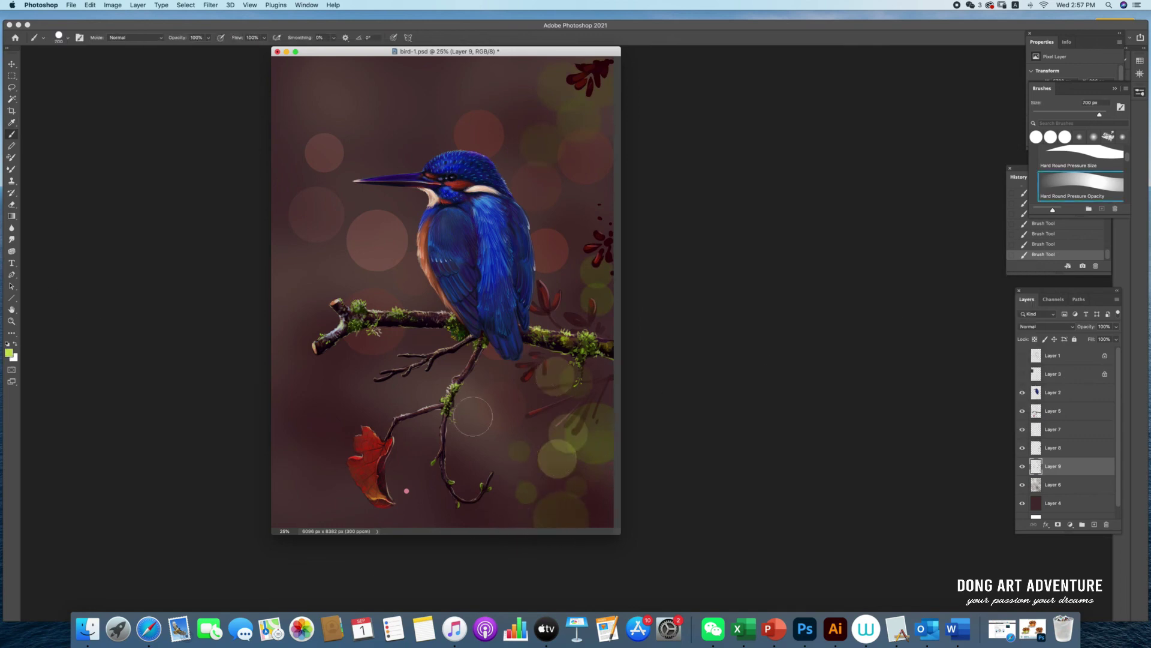
pyautogui.press('[')
pyautogui.press('[')
pyautogui.press('[')
pyautogui.click(563, 292)
pyautogui.click(508, 426)
pyautogui.click(210, 5)
pyautogui.click(234, 58)
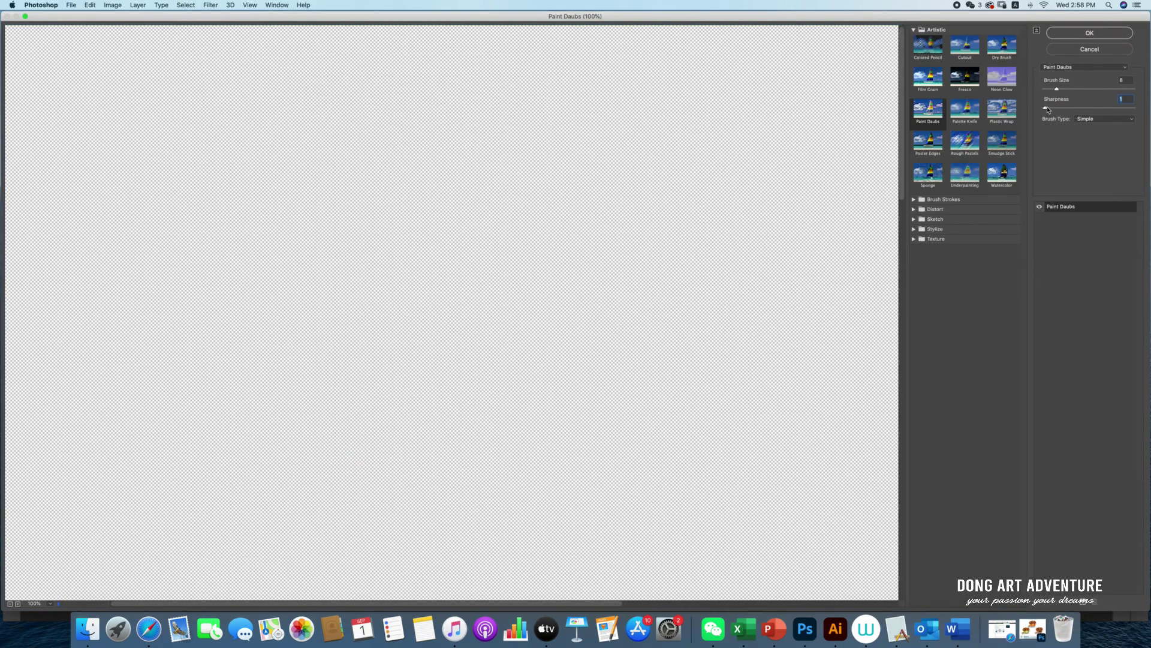
# Step: Apply the Paint Daubs filter with Sharpness 6 and Size 6
pyautogui.moveTo(1047, 107); pyautogui.dragTo(1057, 108)
pyautogui.moveTo(1057, 89); pyautogui.dragTo(1051, 89)
pyautogui.click(1075, 33)
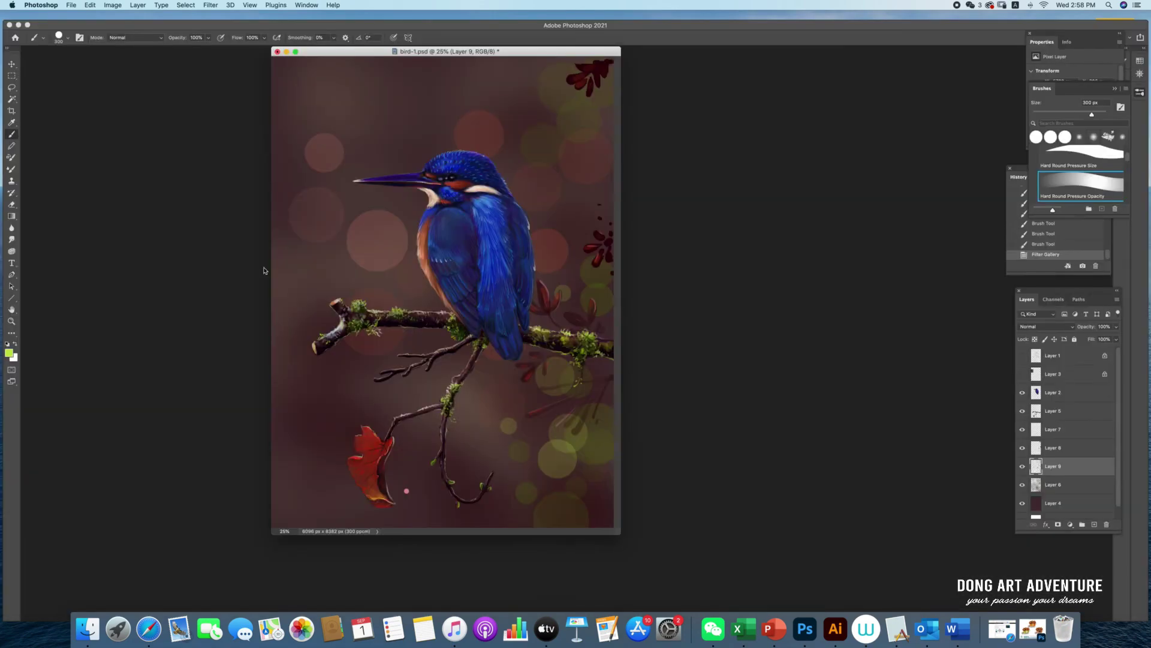
# Step: Apply a Box Blur with Radius 160 to soften the bokeh layer
pyautogui.click(210, 5)
pyautogui.click(219, 16)
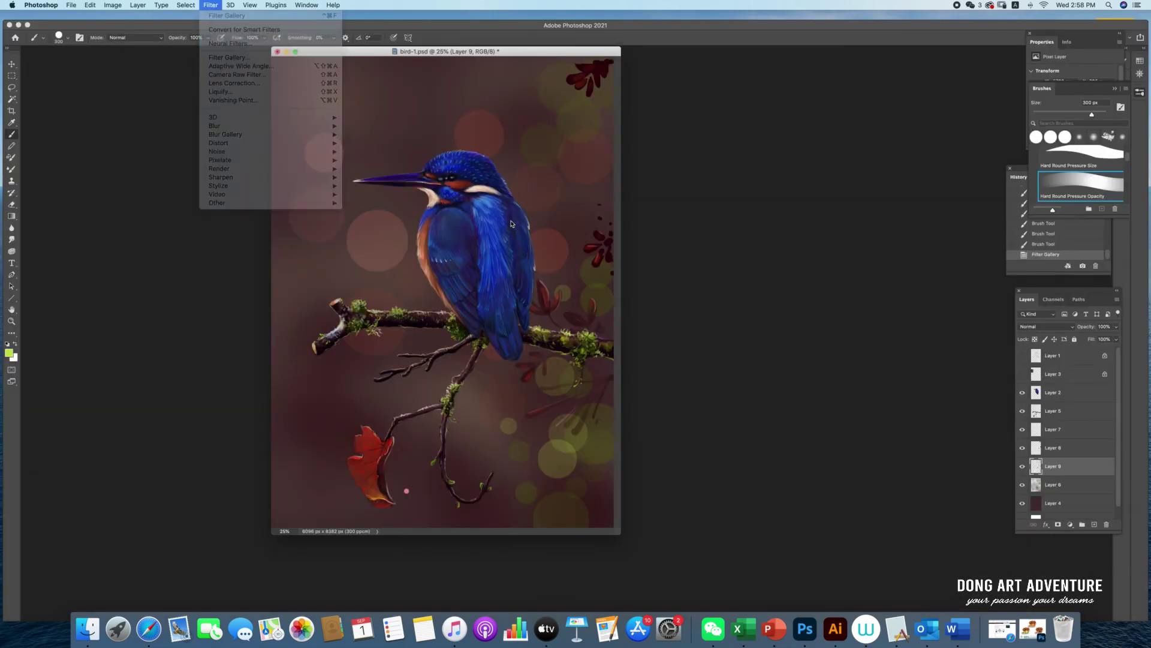
pyautogui.click(210, 5)
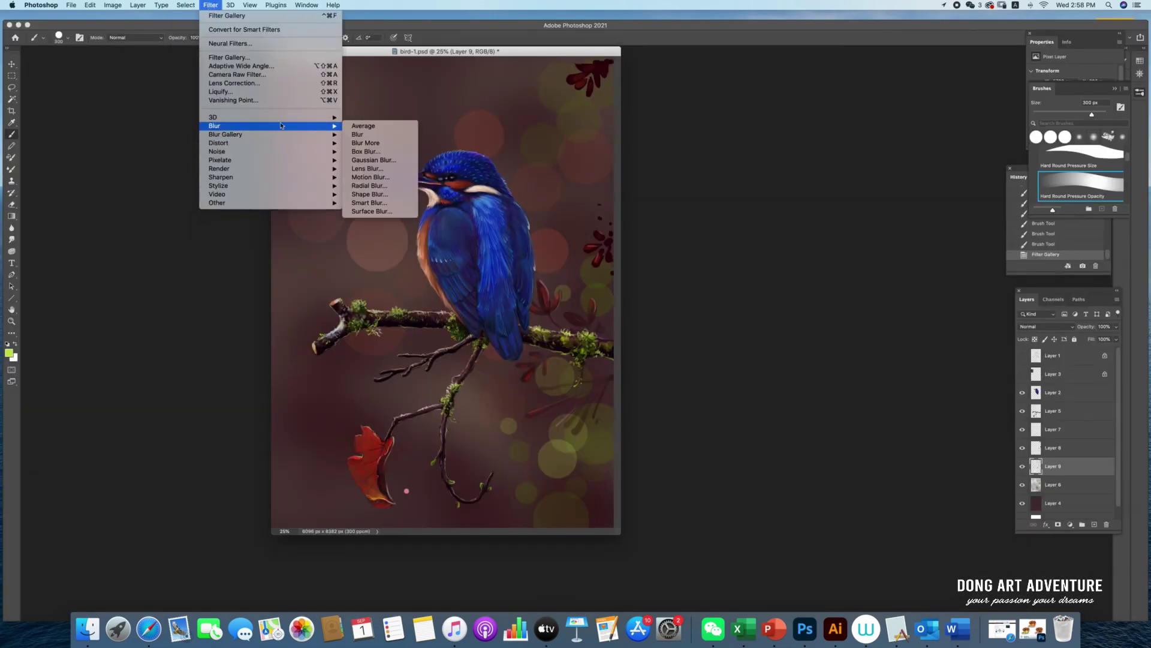
pyautogui.click(694, 252)
pyautogui.moveTo(537, 298); pyautogui.dragTo(551, 303)
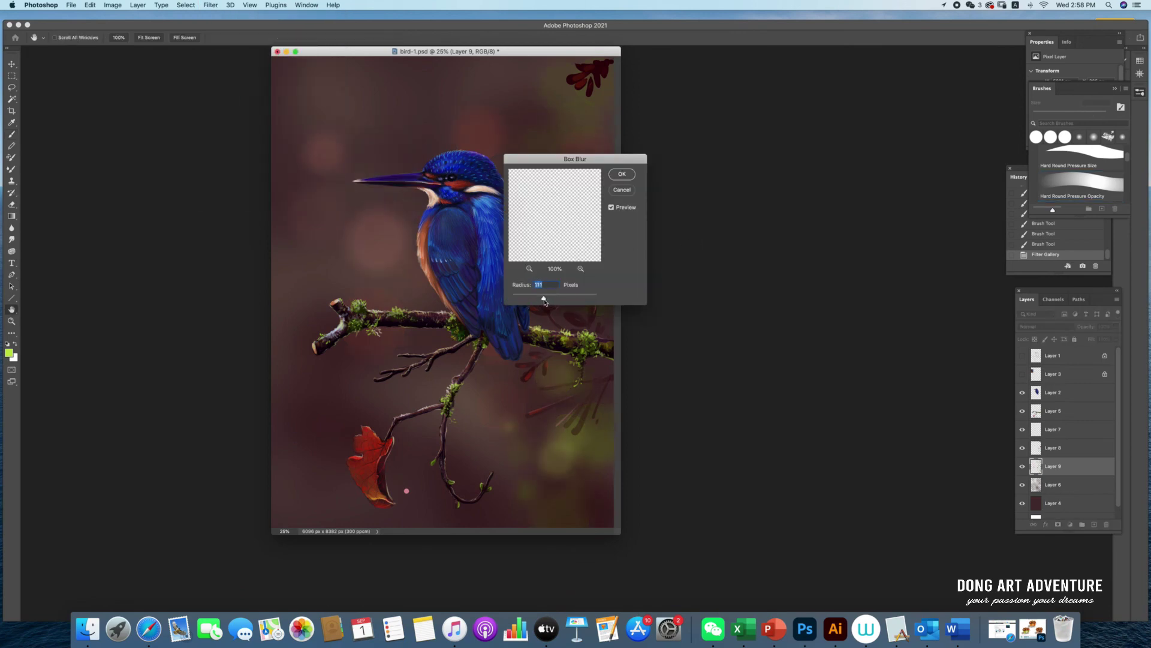
pyautogui.click(623, 175)
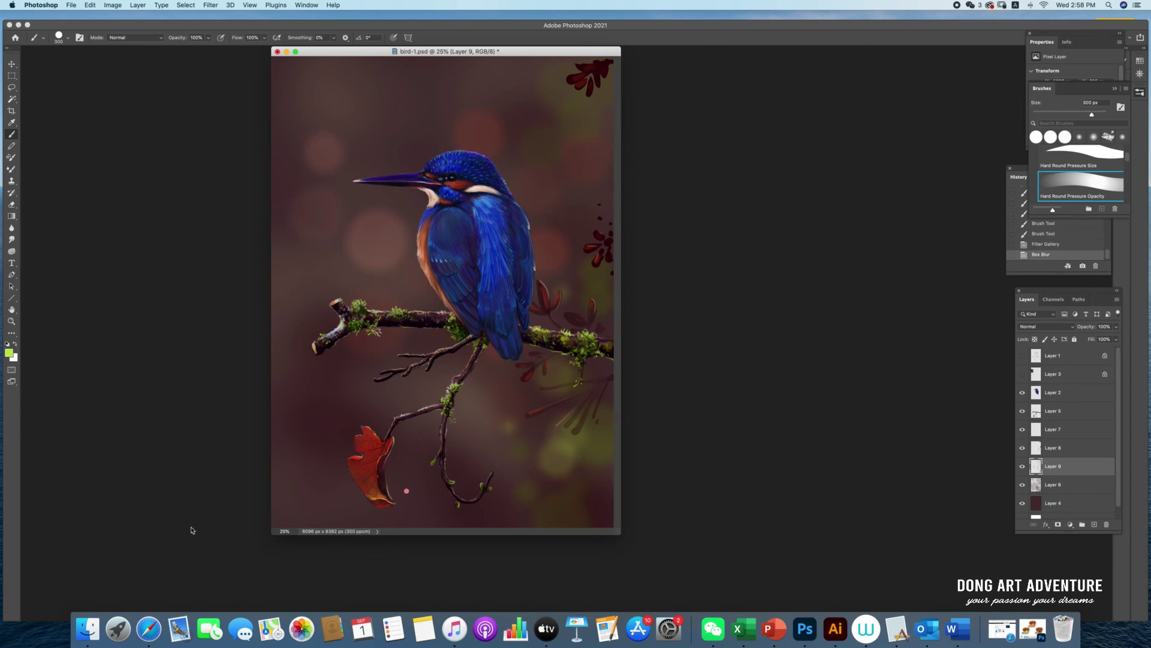
# Step: Zoom in to 66.7% on the kingfisher's head
pyautogui.press('z')
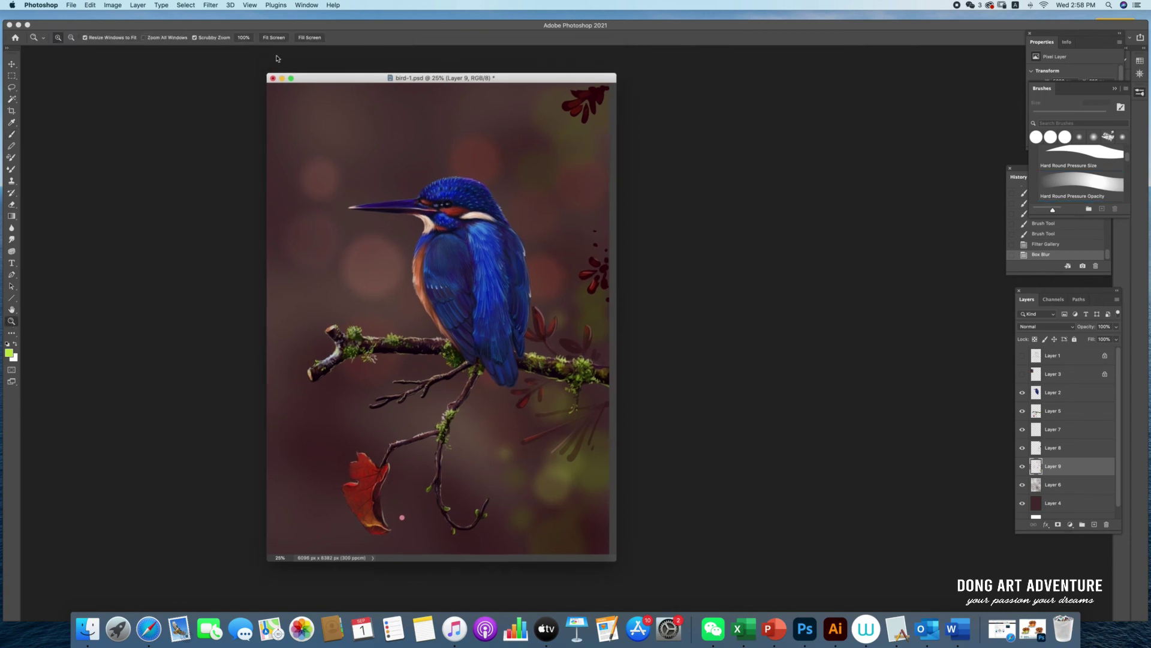
pyautogui.moveTo(294, 264); pyautogui.dragTo(302, 264)
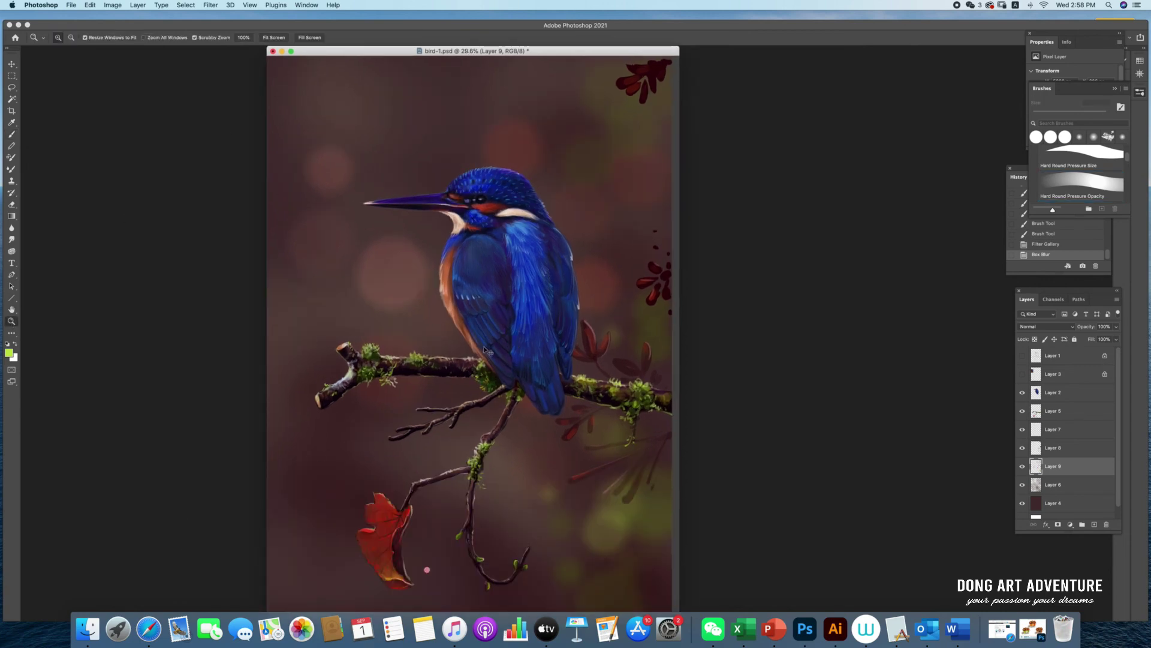
pyautogui.moveTo(483, 345); pyautogui.dragTo(544, 212)
pyautogui.scroll(10, 544, 212)
# Step: Add a new layer above Layer 2 and set the brush to 25 px
pyautogui.press('i')
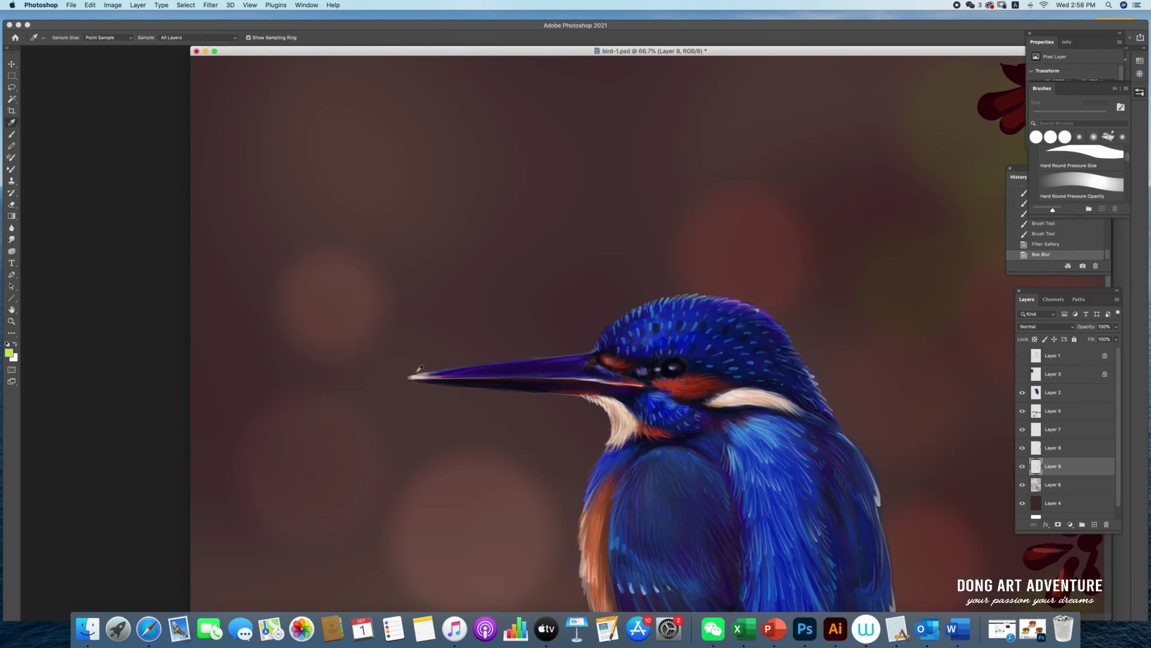
pyautogui.click(1071, 392)
pyautogui.click(1094, 524)
pyautogui.press('b')
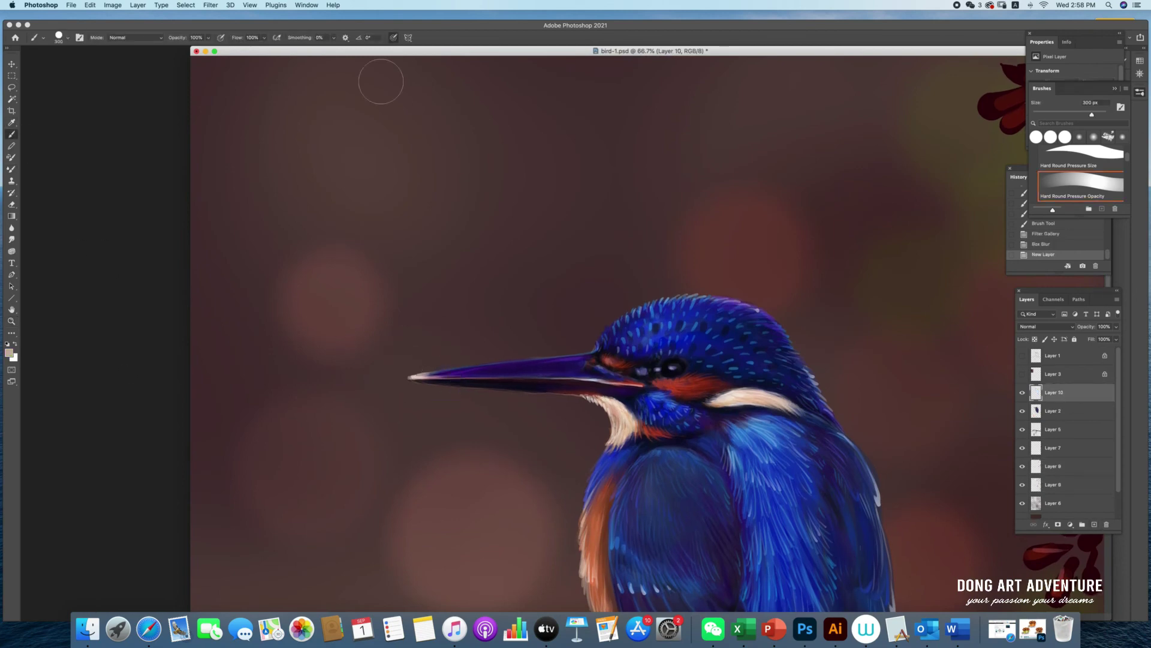
pyautogui.press('[')
pyautogui.press('[')
pyautogui.press('[')
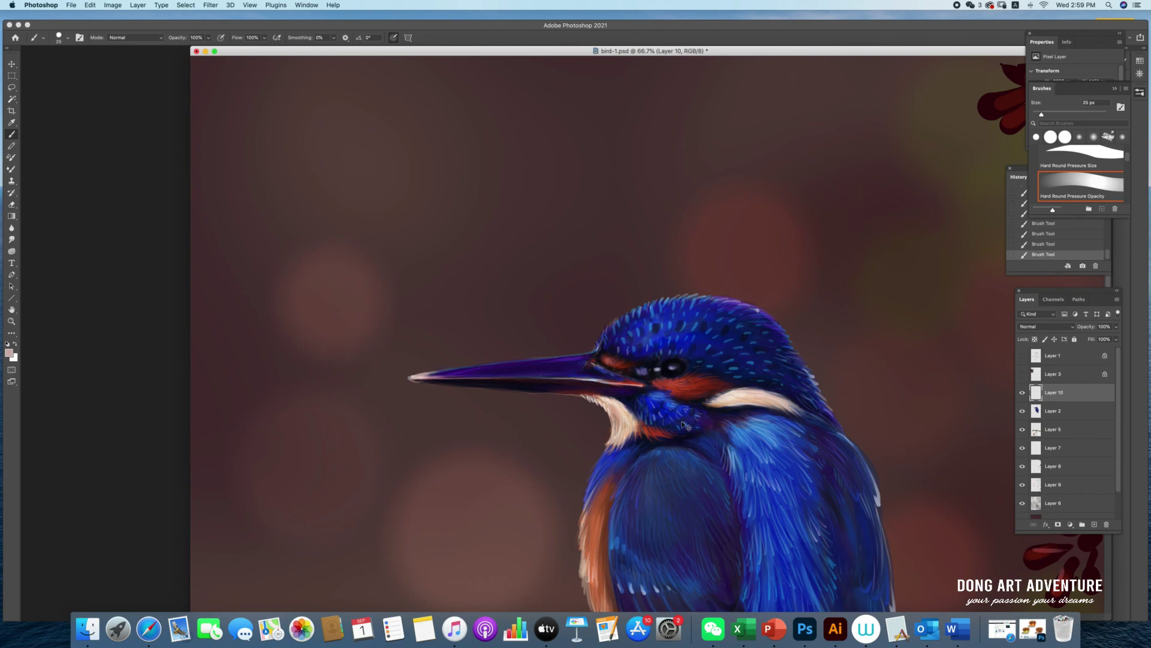
# Step: Brush faint light highlights along the kingfisher's orange breast
pyautogui.hotkey('ctrl', '-')
pyautogui.hotkey('ctrl', '-')
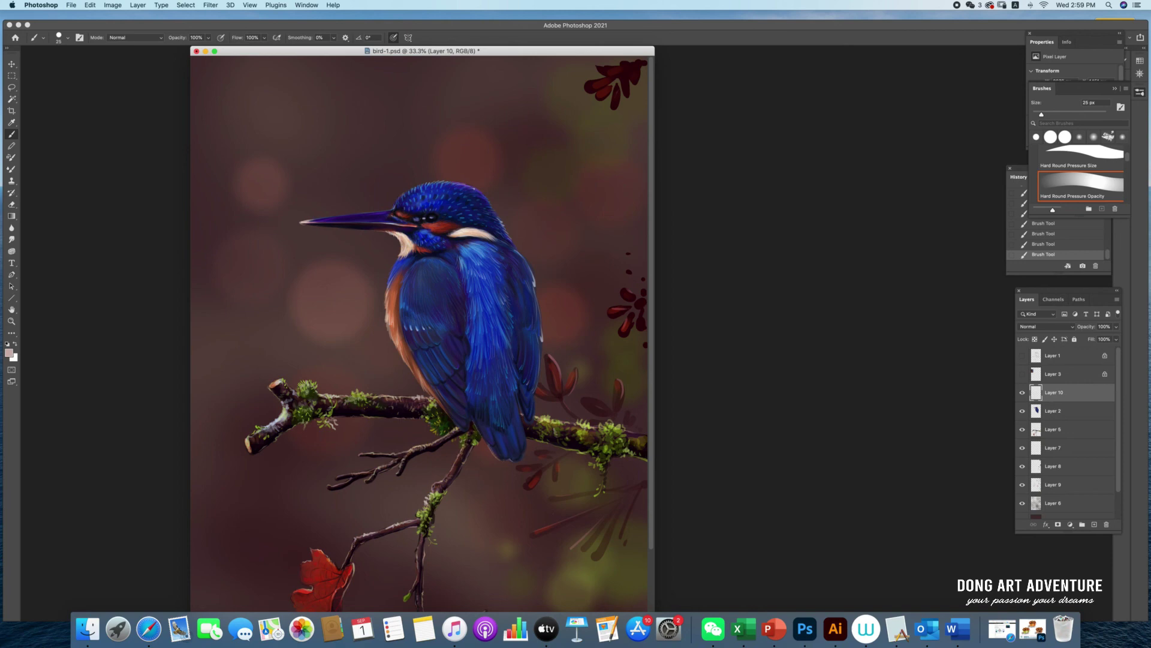
pyautogui.hotkey('ctrl', '-')
pyautogui.hotkey('ctrl', '+')
pyautogui.hotkey('ctrl', '+')
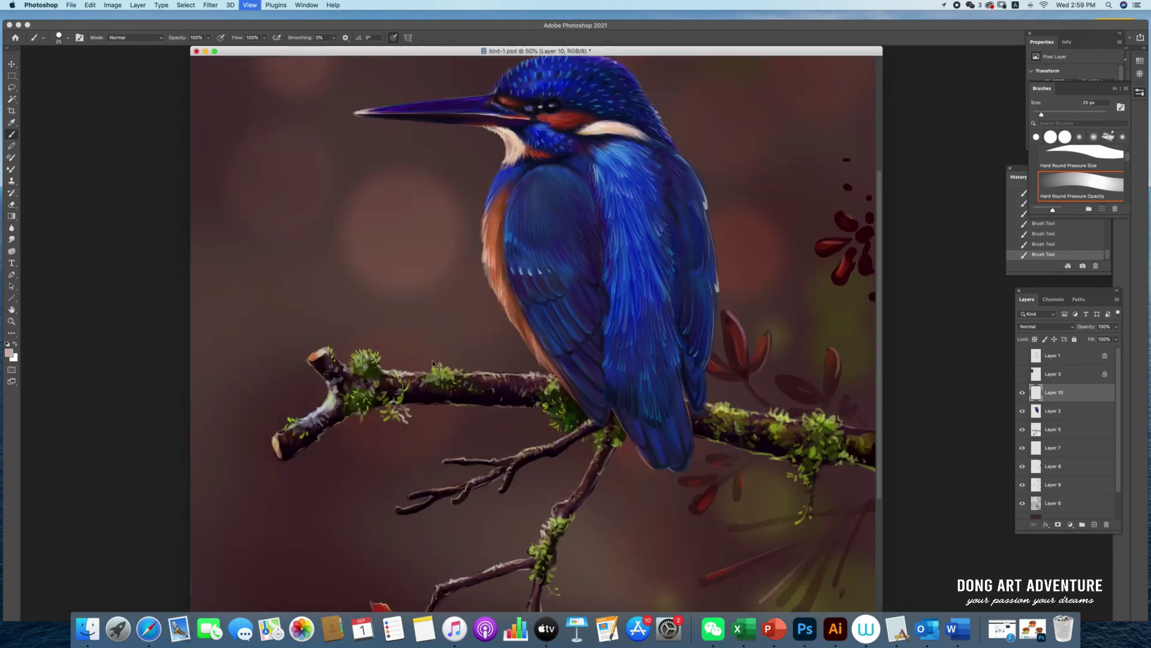
pyautogui.moveTo(568, 367); pyautogui.dragTo(568, 344)
pyautogui.moveTo(494, 269); pyautogui.dragTo(511, 302)
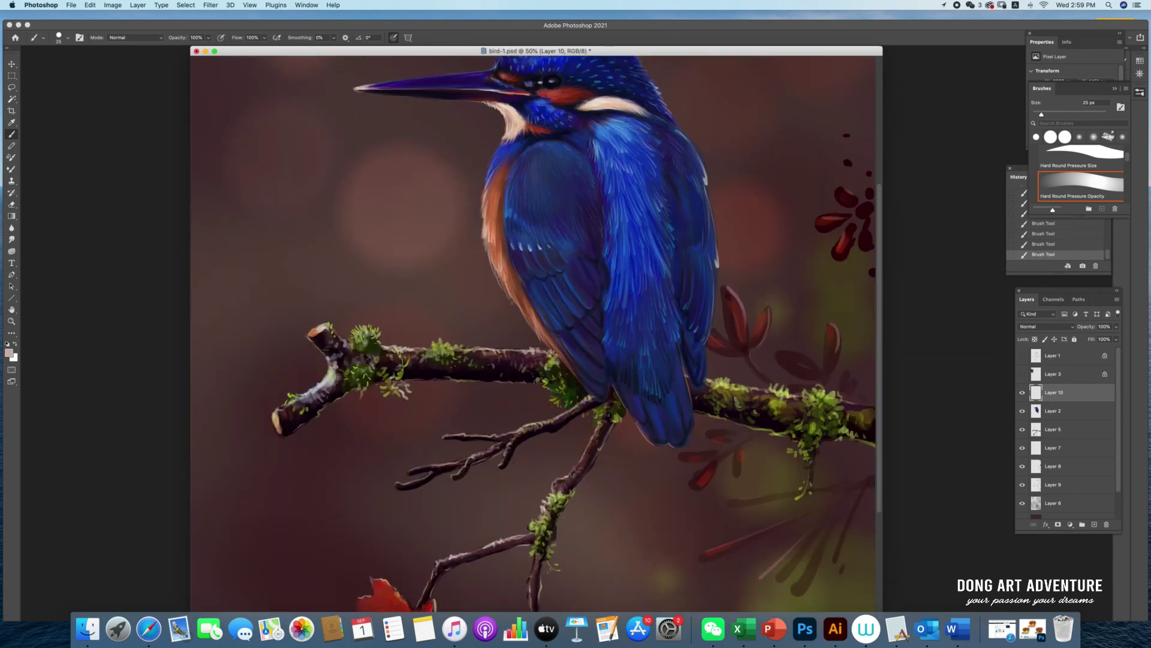
pyautogui.scroll(-3, 460, 546)
pyautogui.scroll(-2, 460, 546)
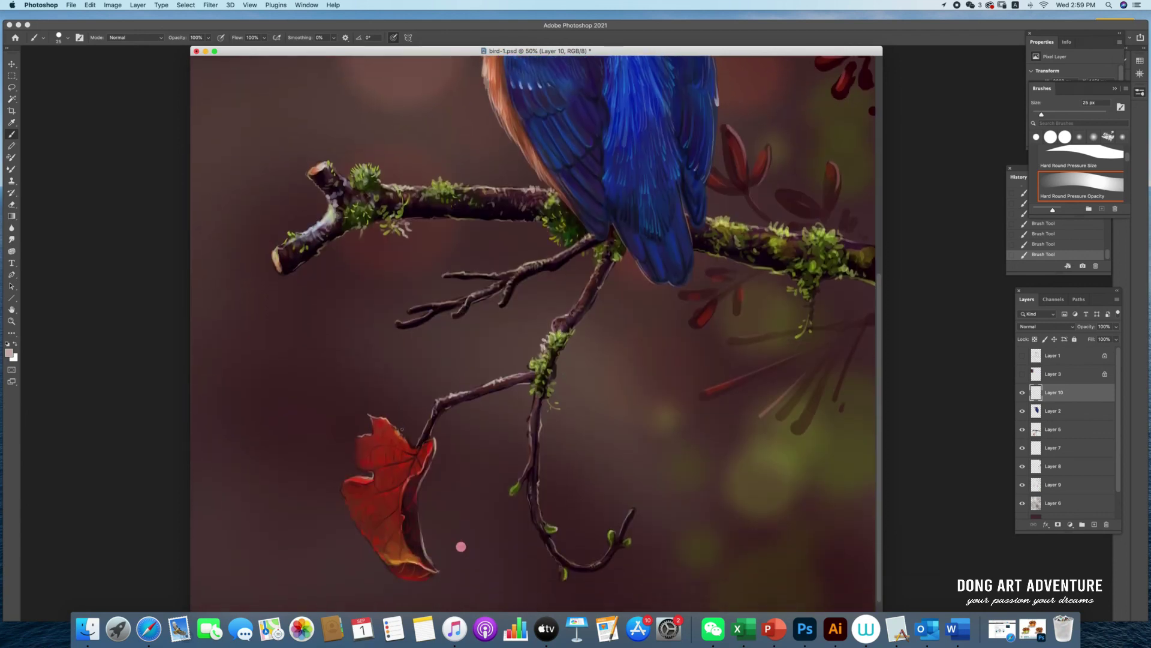
pyautogui.scroll(-1, 542, 419)
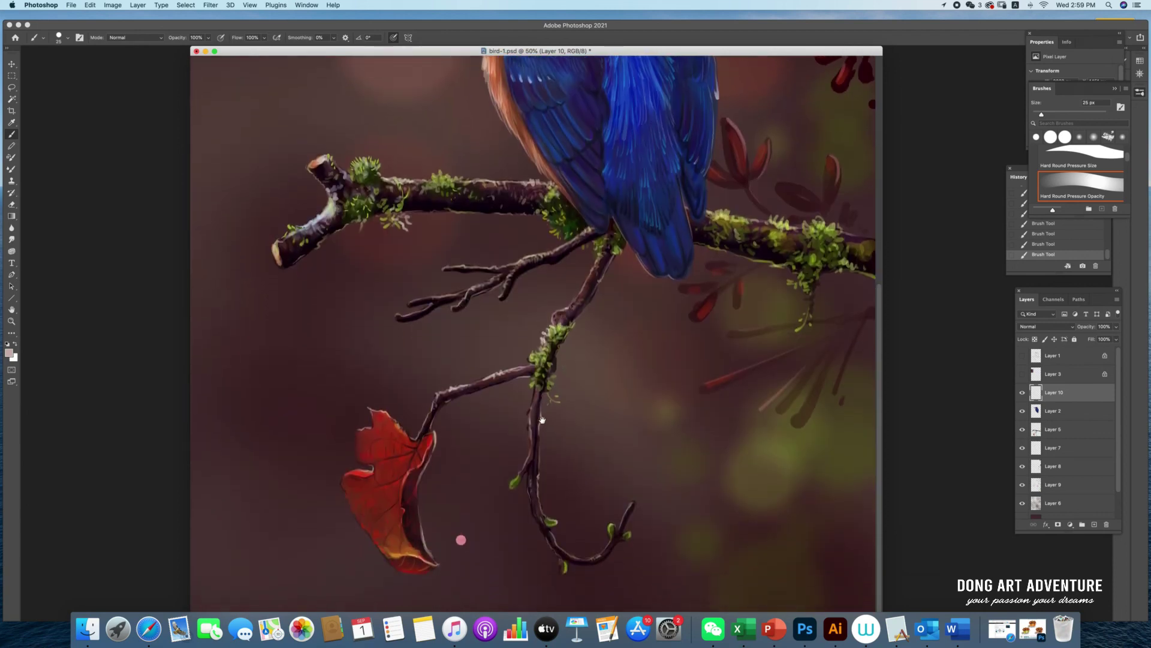
# Step: On Layer 8, lasso and delete the stray pink dot below the red leaf
pyautogui.click(1022, 393)
pyautogui.click(1023, 392)
pyautogui.click(1022, 410)
pyautogui.click(1023, 411)
pyautogui.click(1022, 466)
pyautogui.click(1022, 466)
pyautogui.press('l')
pyautogui.moveTo(464, 511); pyautogui.dragTo(468, 514)
pyautogui.press('Delete')
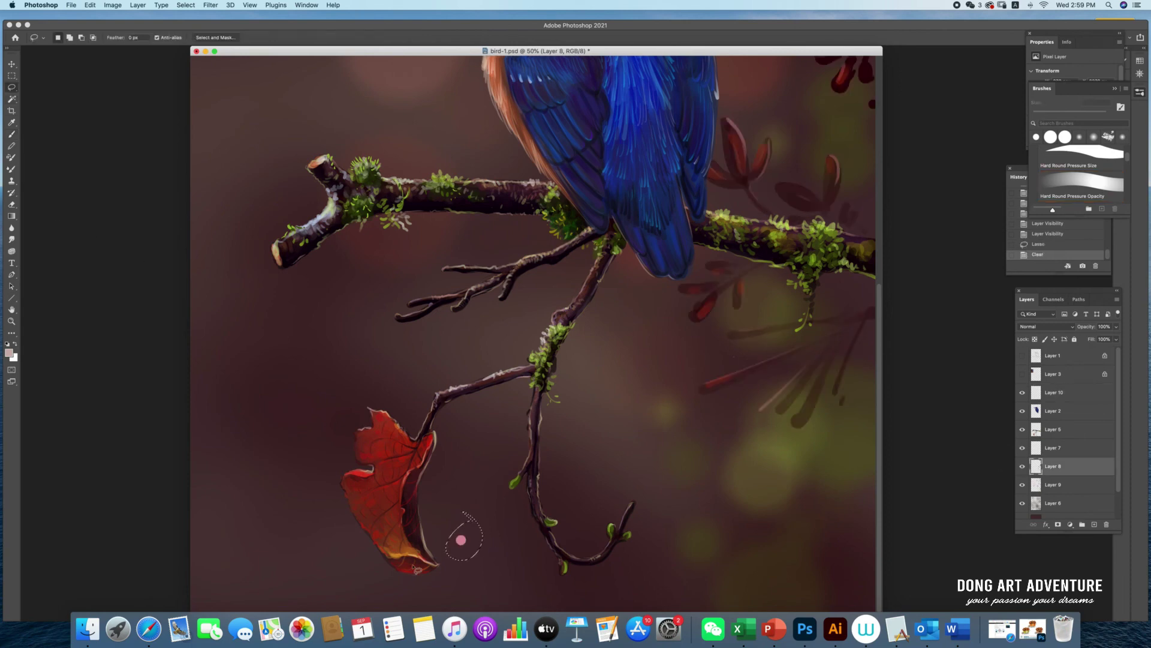
pyautogui.hotkey('ctrl', 'd')
pyautogui.hotkey('ctrl', '-')
pyautogui.moveTo(488, 51); pyautogui.dragTo(482, 27)
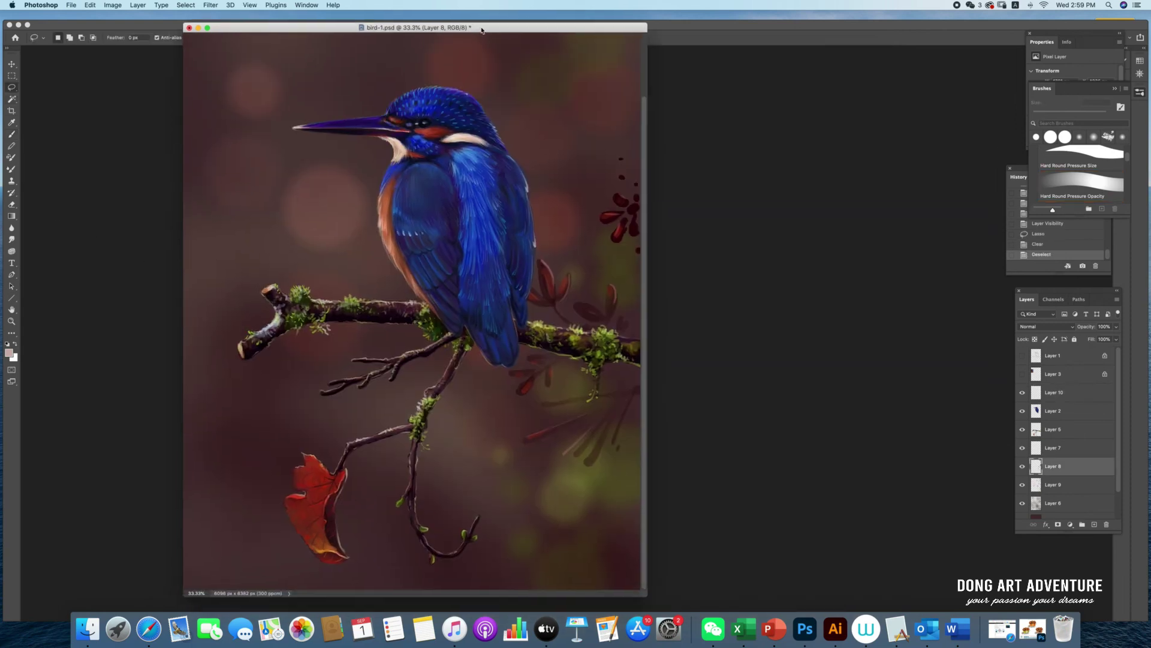
# Step: On a new layer, brush a boxed monogram with the year 2021 in the lower-right corner
pyautogui.click(12, 135)
pyautogui.hotkey('ctrl', 'shift', 'alt', 'n')
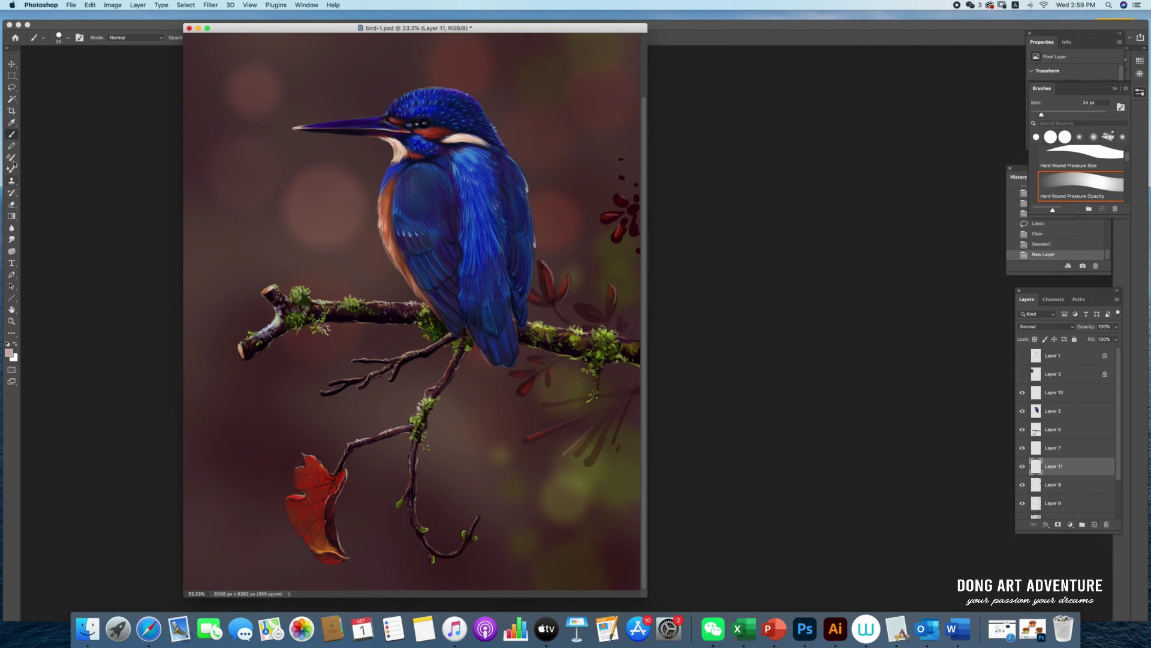
pyautogui.moveTo(554, 520)
pyautogui.mouseDown()
pyautogui.moveTo(590, 519)
pyautogui.moveTo(553, 554)
pyautogui.moveTo(586, 558)
pyautogui.mouseUp()
pyautogui.moveTo(559, 529); pyautogui.dragTo(560, 544)
pyautogui.moveTo(566, 535)
pyautogui.mouseDown()
pyautogui.moveTo(580, 547)
pyautogui.moveTo(554, 566)
pyautogui.mouseUp()
pyautogui.moveTo(554, 565); pyautogui.dragTo(565, 572)
pyautogui.moveTo(571, 564); pyautogui.dragTo(575, 567)
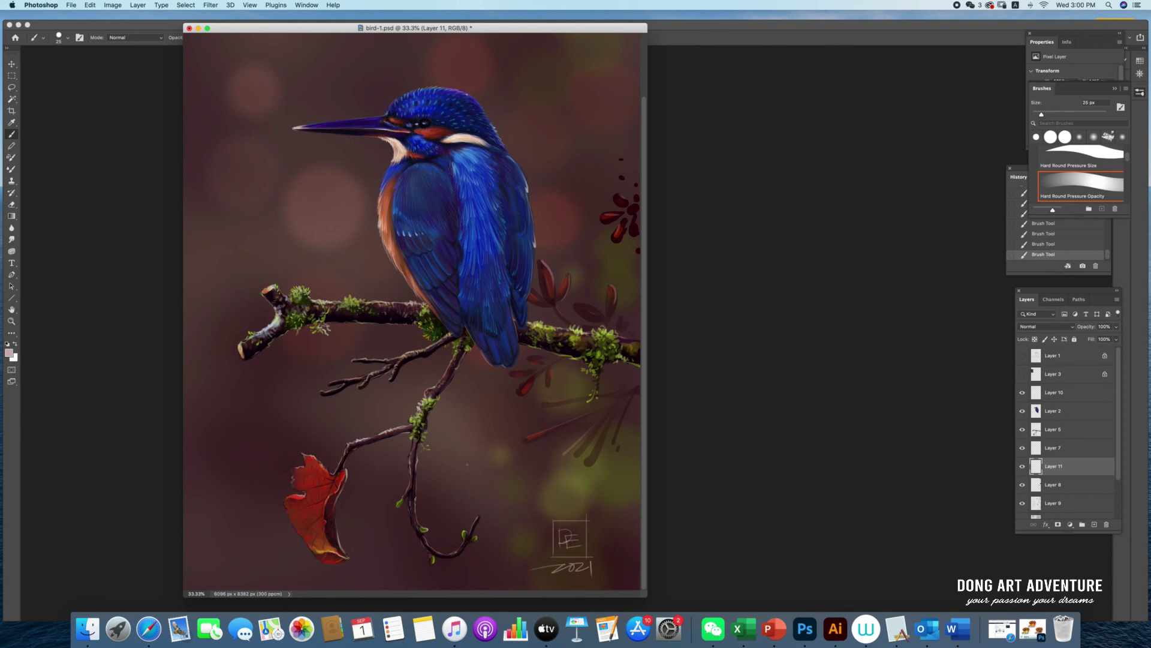
pyautogui.press('super+equal')
pyautogui.press('super+equal')
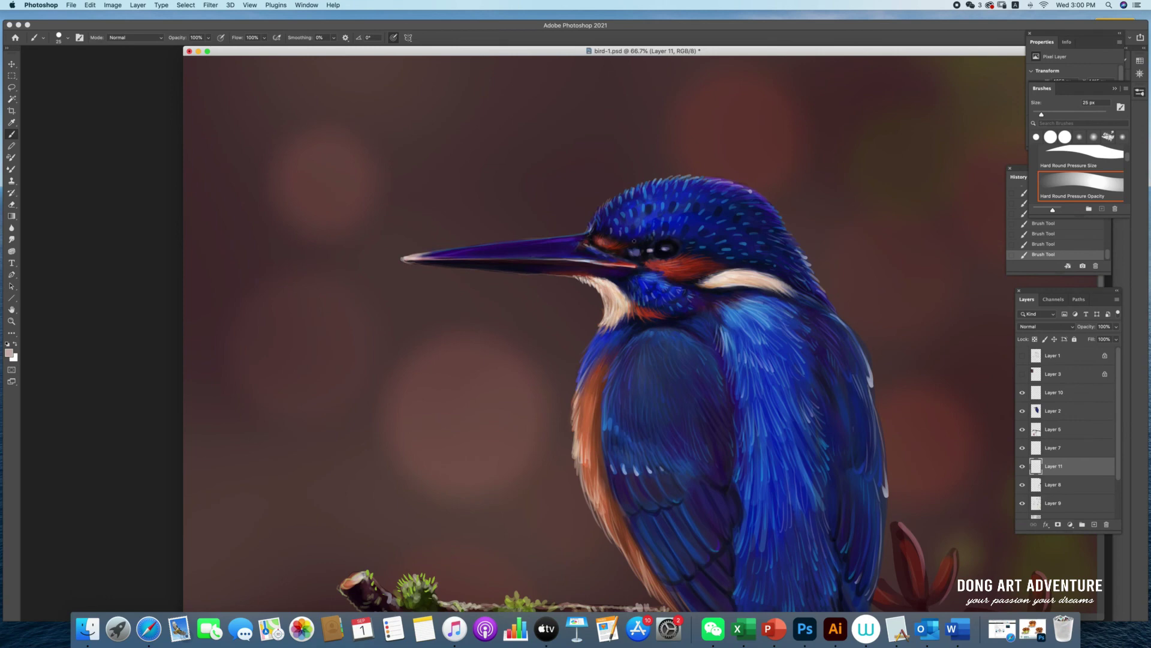
# Step: On Layer 2, add a light stroke along the bird's chest edge
pyautogui.click(1056, 416)
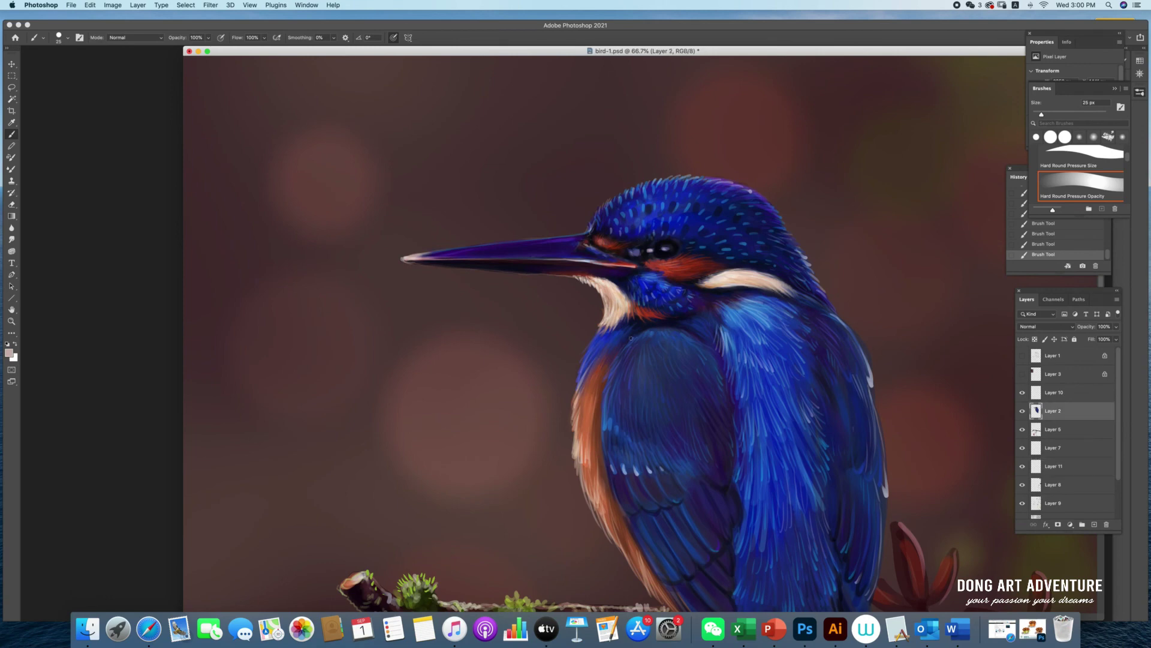
pyautogui.moveTo(586, 353); pyautogui.dragTo(580, 370)
pyautogui.scroll(-2, 780, 288)
pyautogui.scroll(-5, 712, 244)
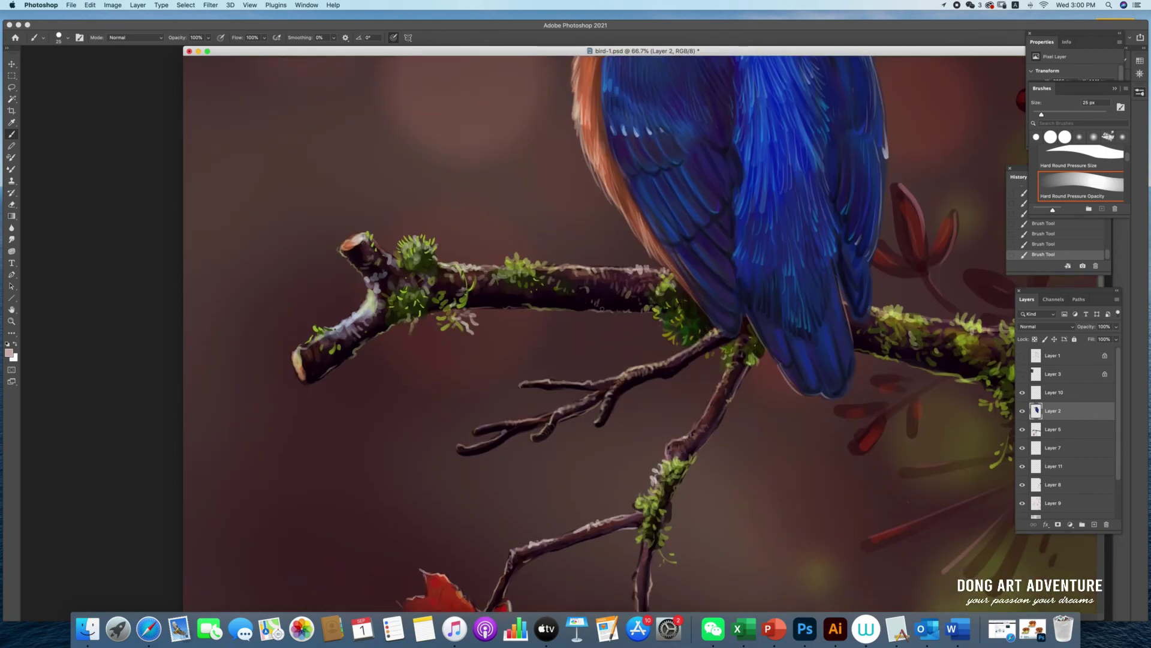
pyautogui.scroll(-5, 668, 476)
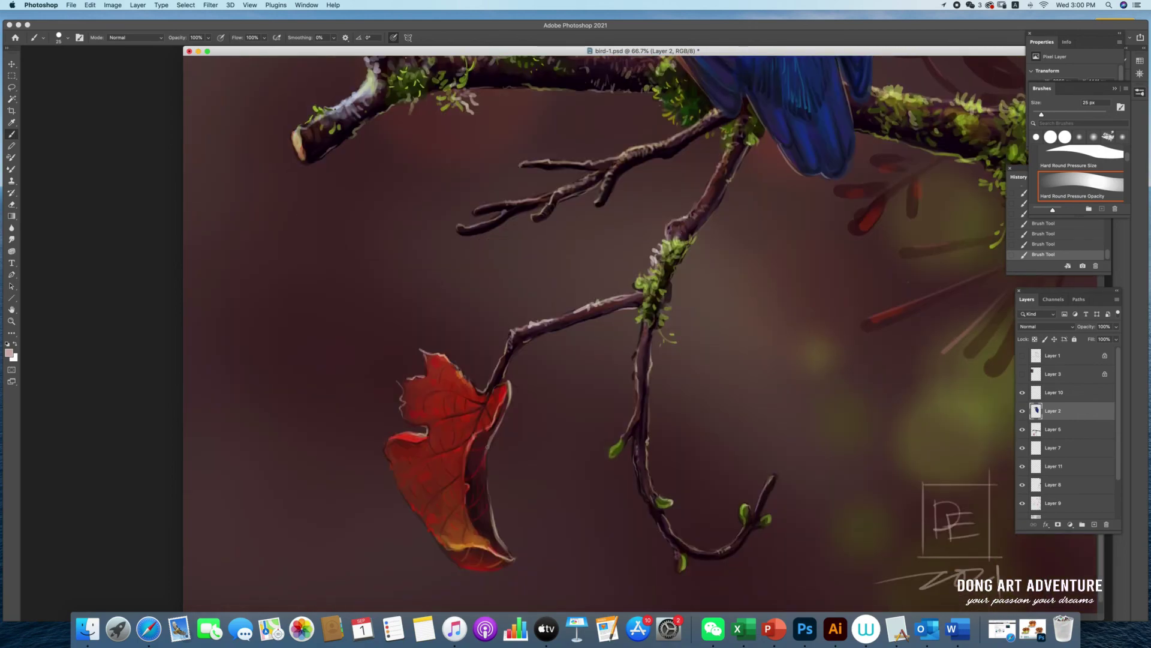
pyautogui.press('super+minus')
pyautogui.press('super+minus')
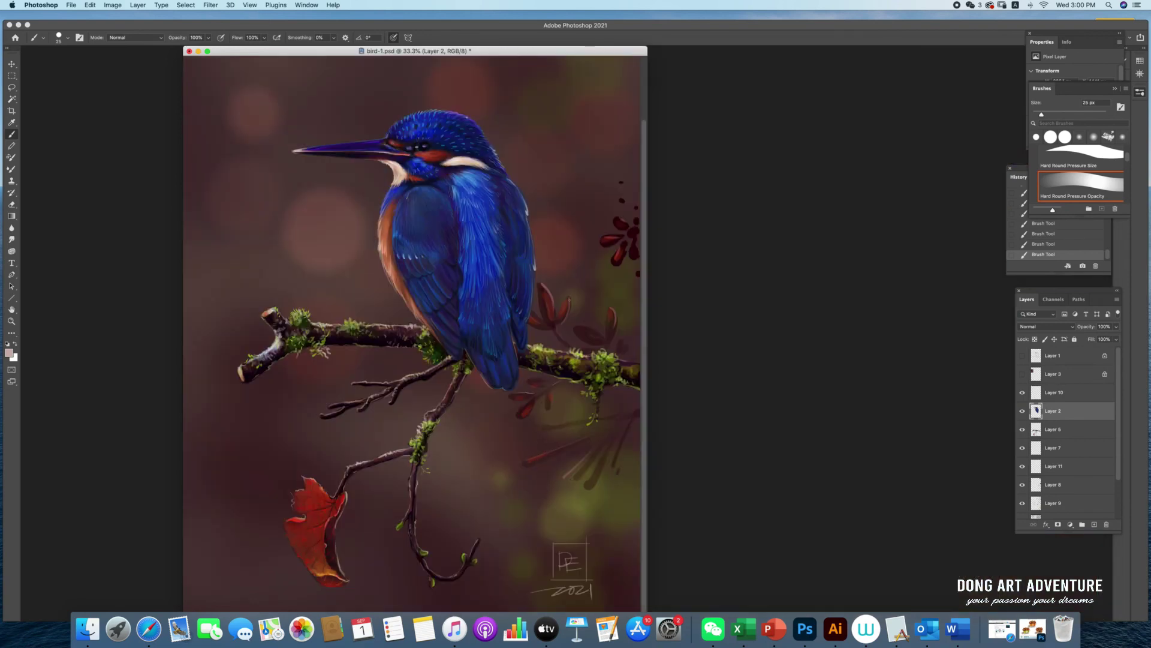
# Step: Sample the dark purple from the kingfisher's head and switch to Layer 10
pyautogui.scroll(2, 563, 301)
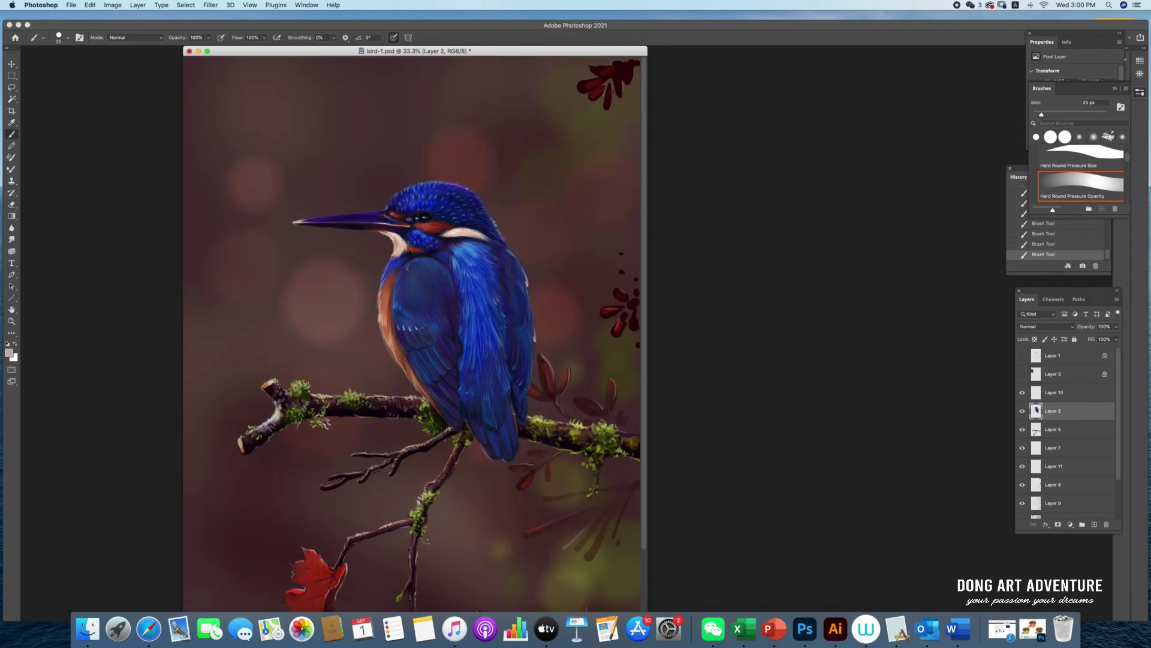
pyautogui.press('super+plus')
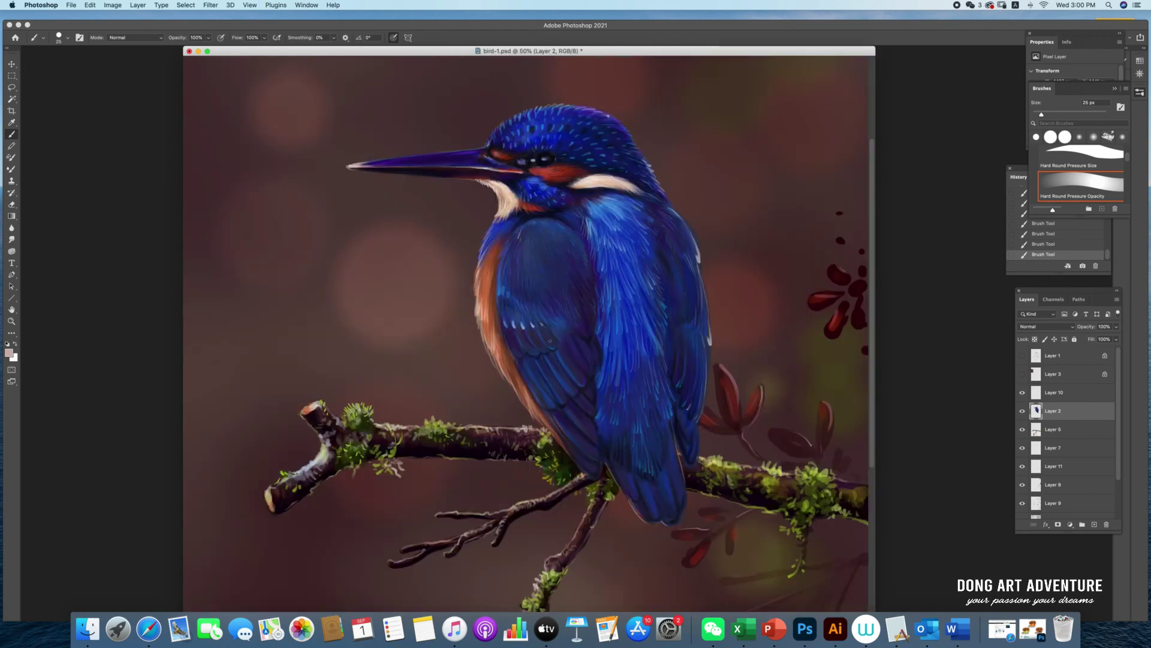
pyautogui.press('super+minus')
pyautogui.press('super+minus')
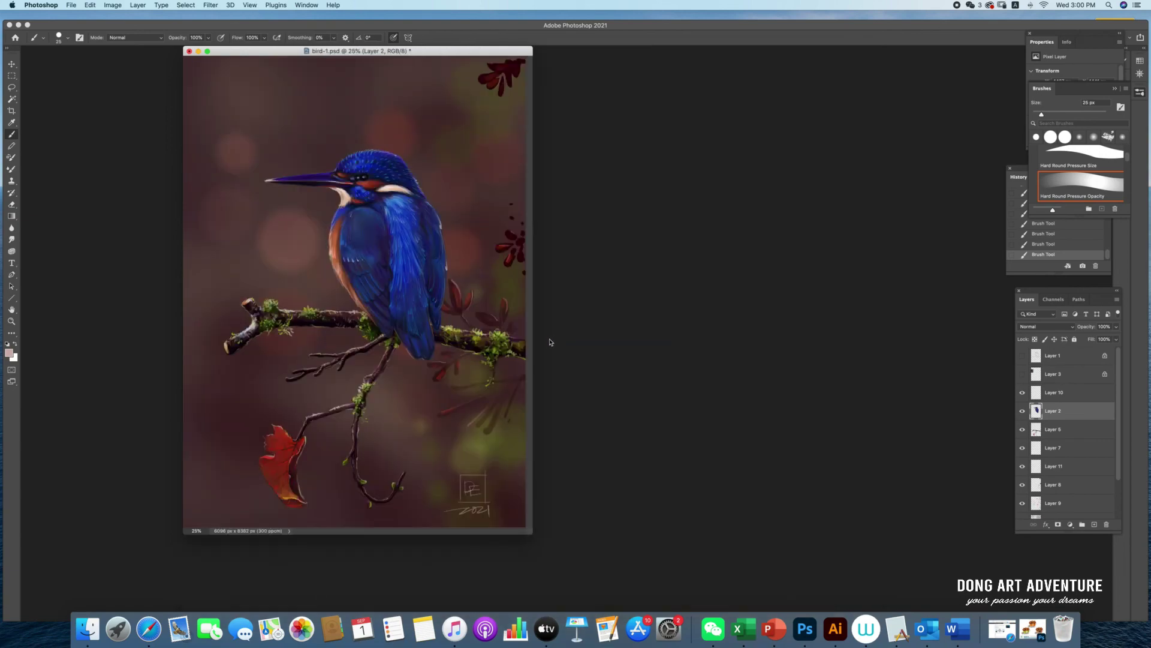
pyautogui.press('super+plus')
pyautogui.press('super+plus')
pyautogui.press('super+plus')
pyautogui.scroll(3, 597, 204)
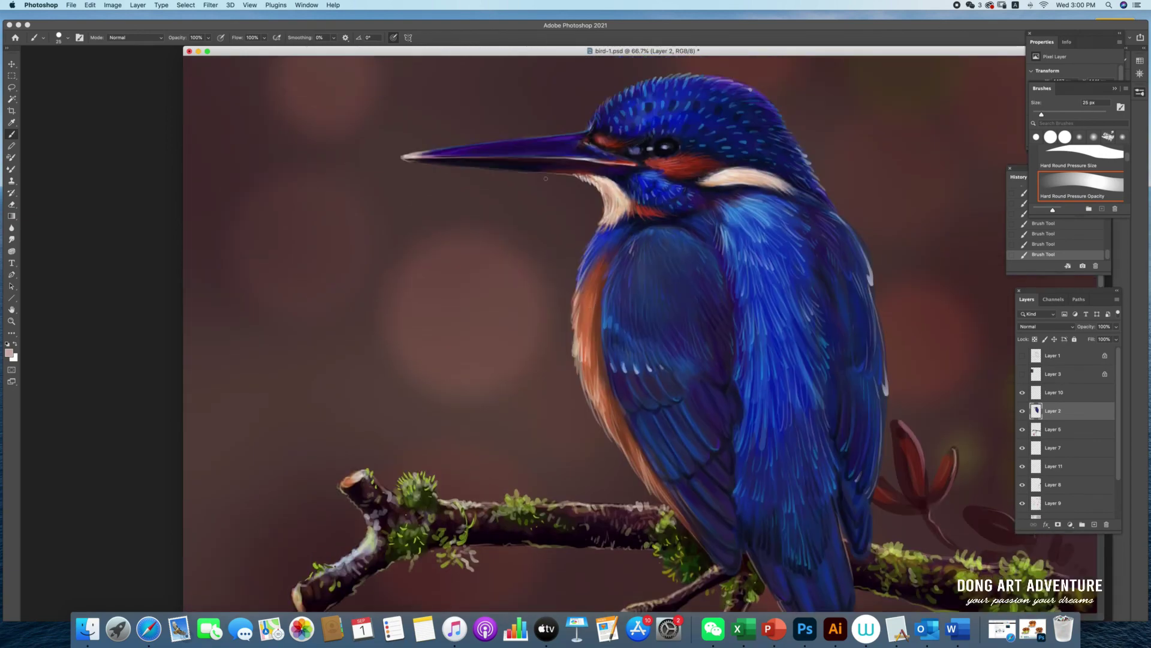
pyautogui.keyDown('alt'); pyautogui.click(621, 160); pyautogui.keyUp('alt')
pyautogui.click(1061, 390)
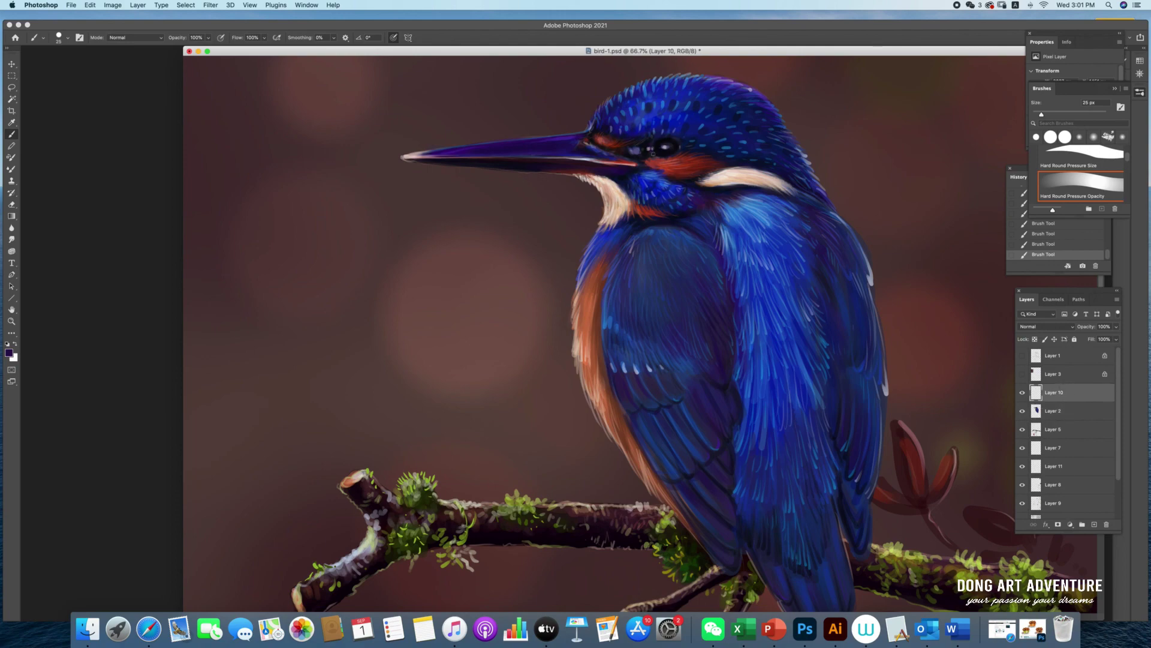
# Step: Zoom out to review the whole finished painting and start a screen capture
pyautogui.press('super+minus')
pyautogui.press('super+minus')
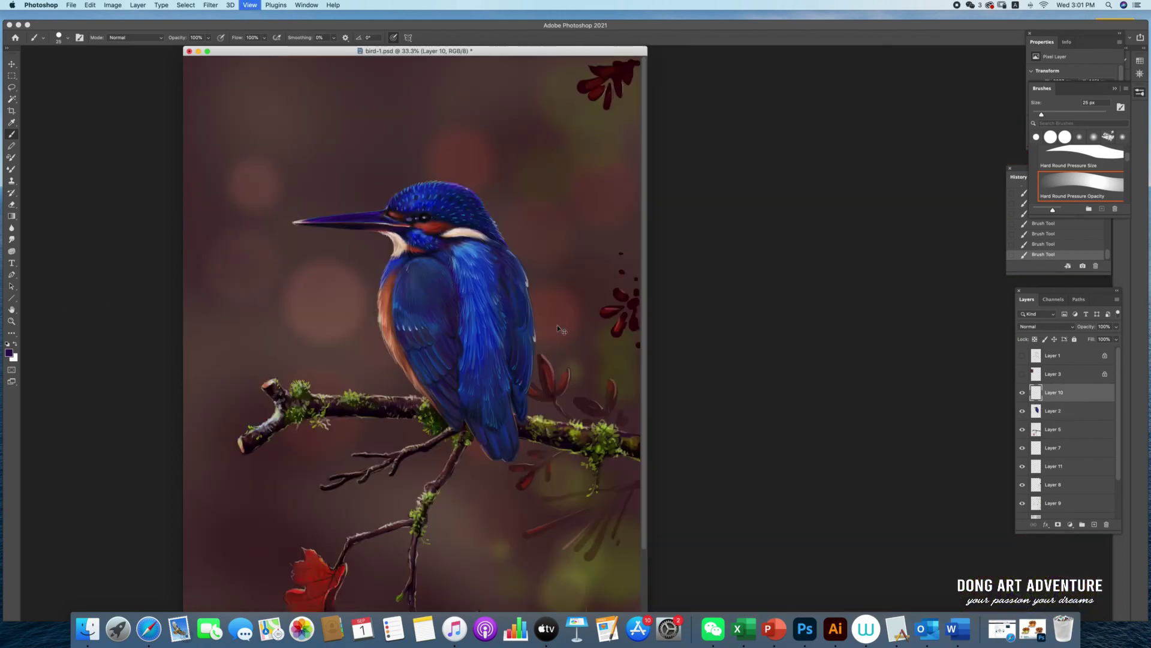
pyautogui.press('super+minus')
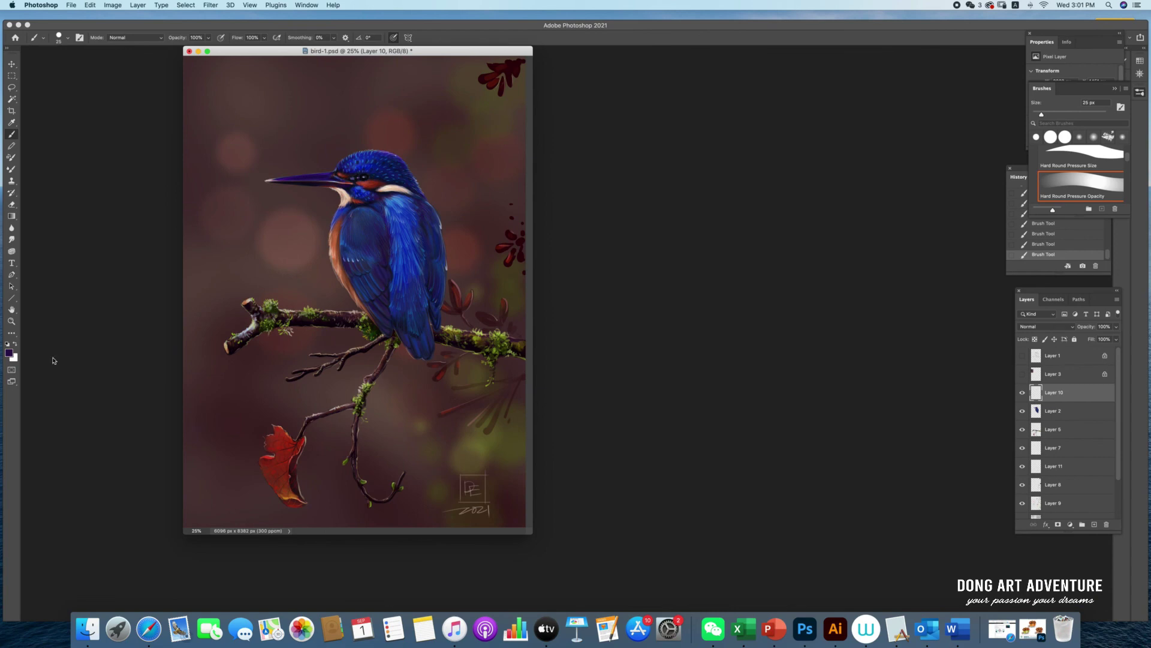
pyautogui.press('z')
pyautogui.scroll(1, 294, 88)
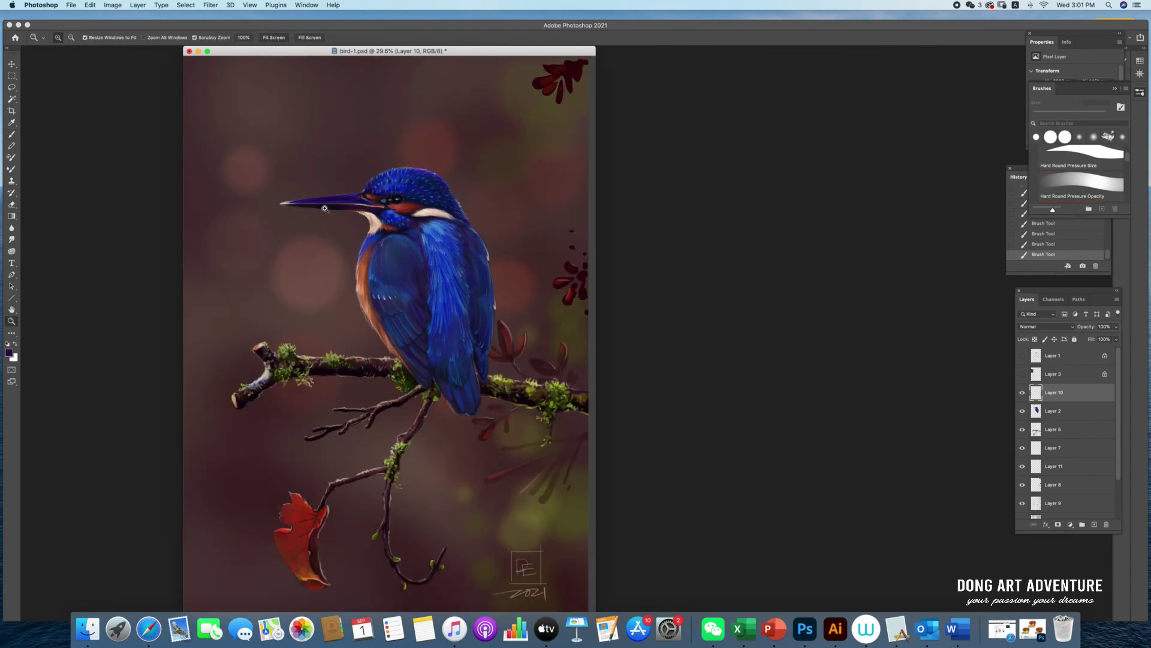
pyautogui.press('super+shift+5')
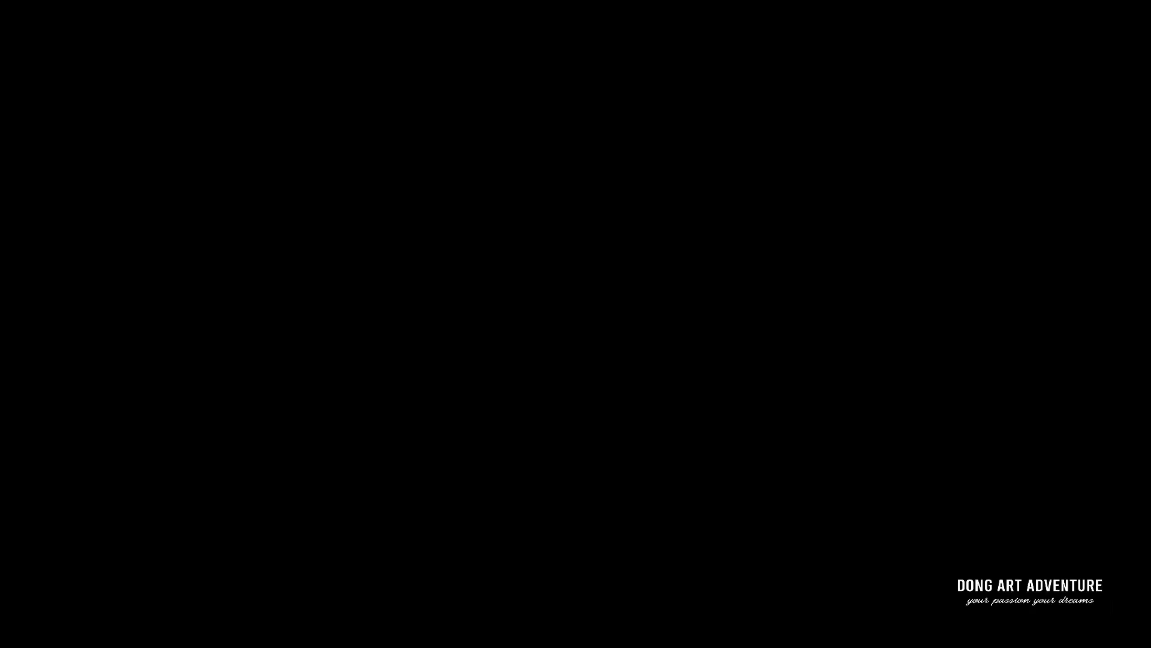